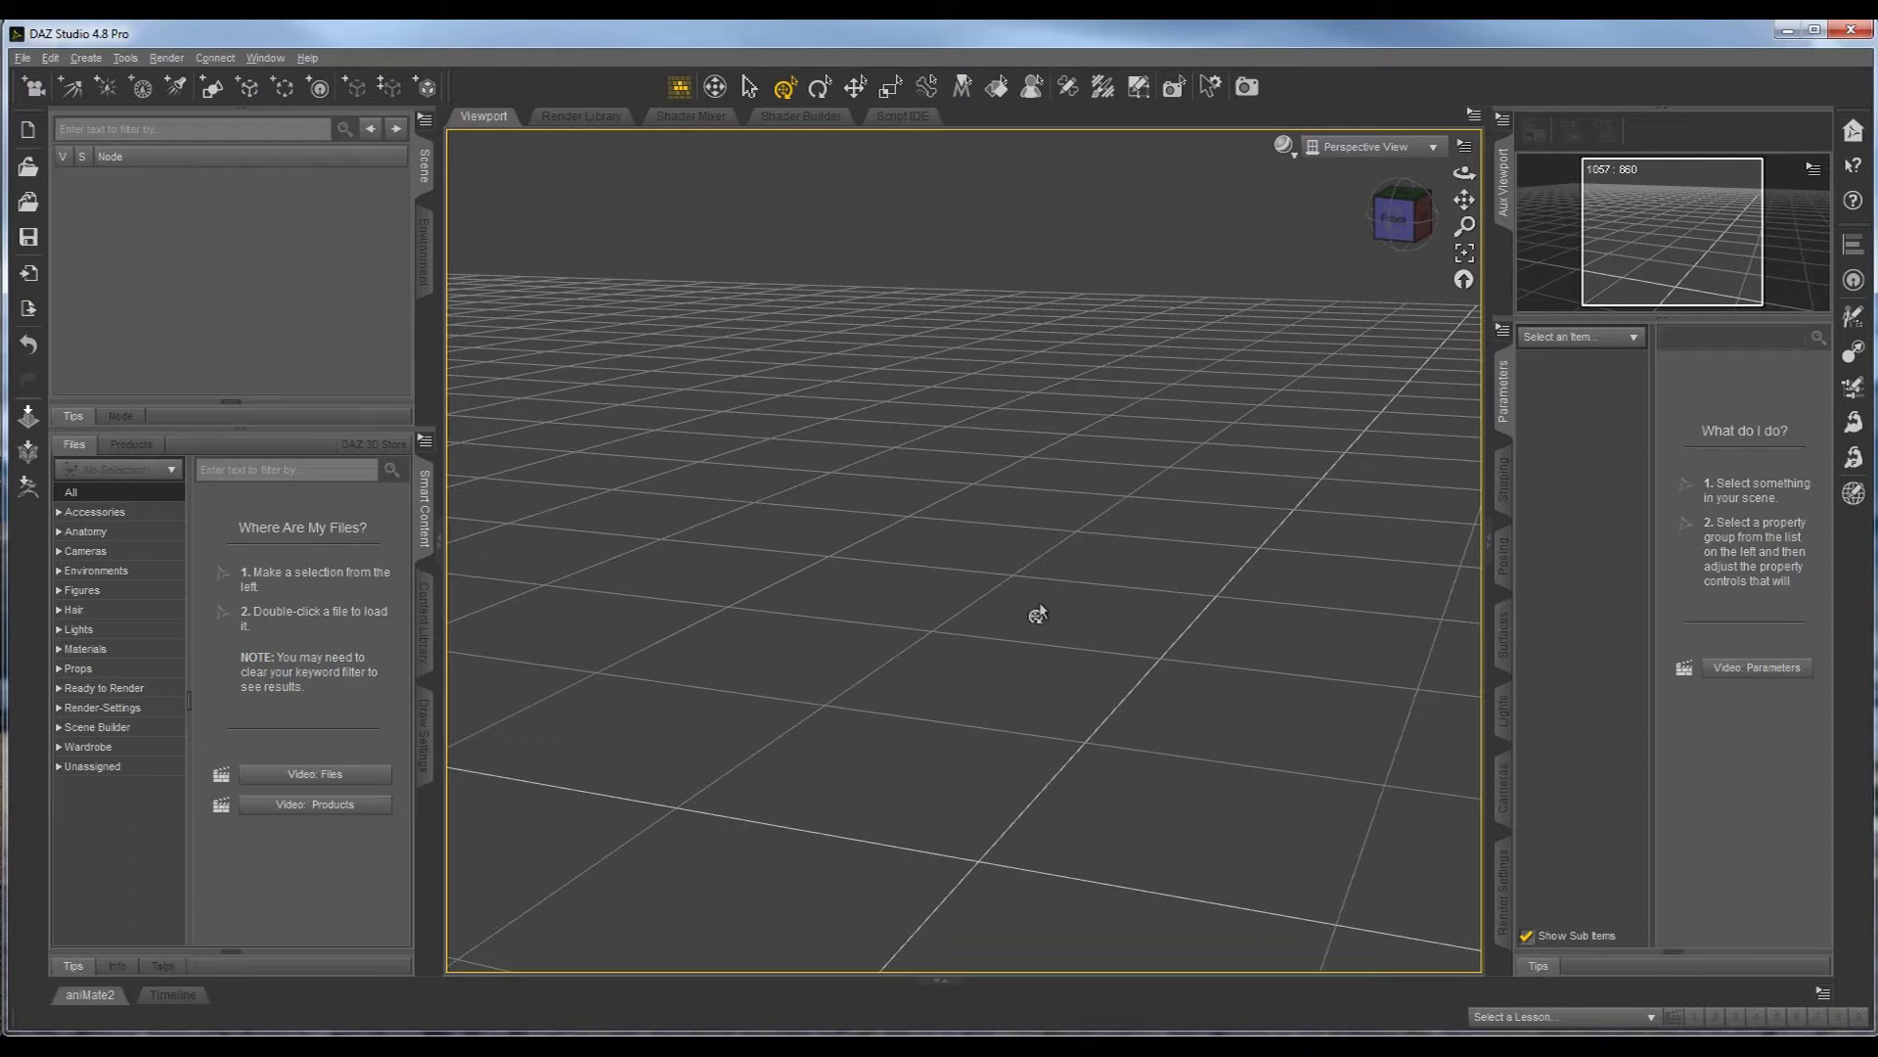
# - Examine the empty scene from the front, side, top, corner and underside vantage points with the view cube
pyautogui.moveTo(1402, 217); pyautogui.dragTo(1384, 307)
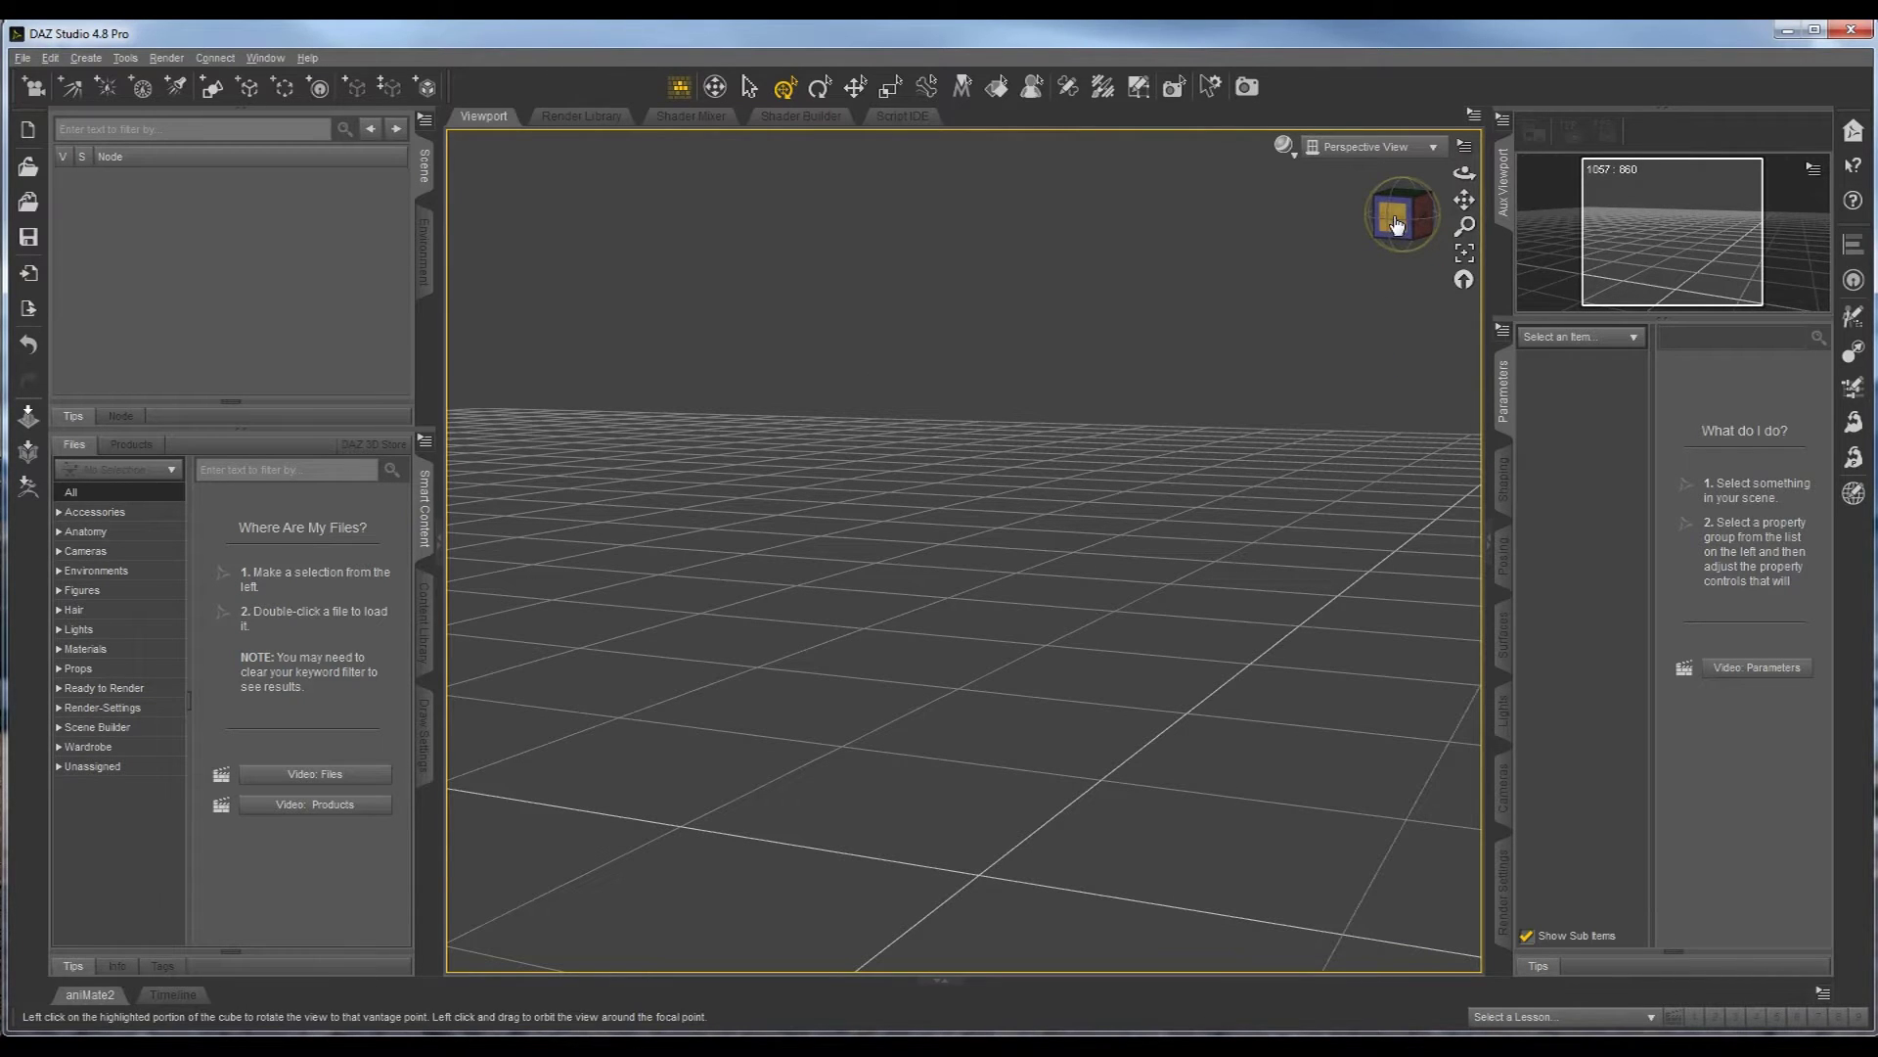
pyautogui.click(1396, 225)
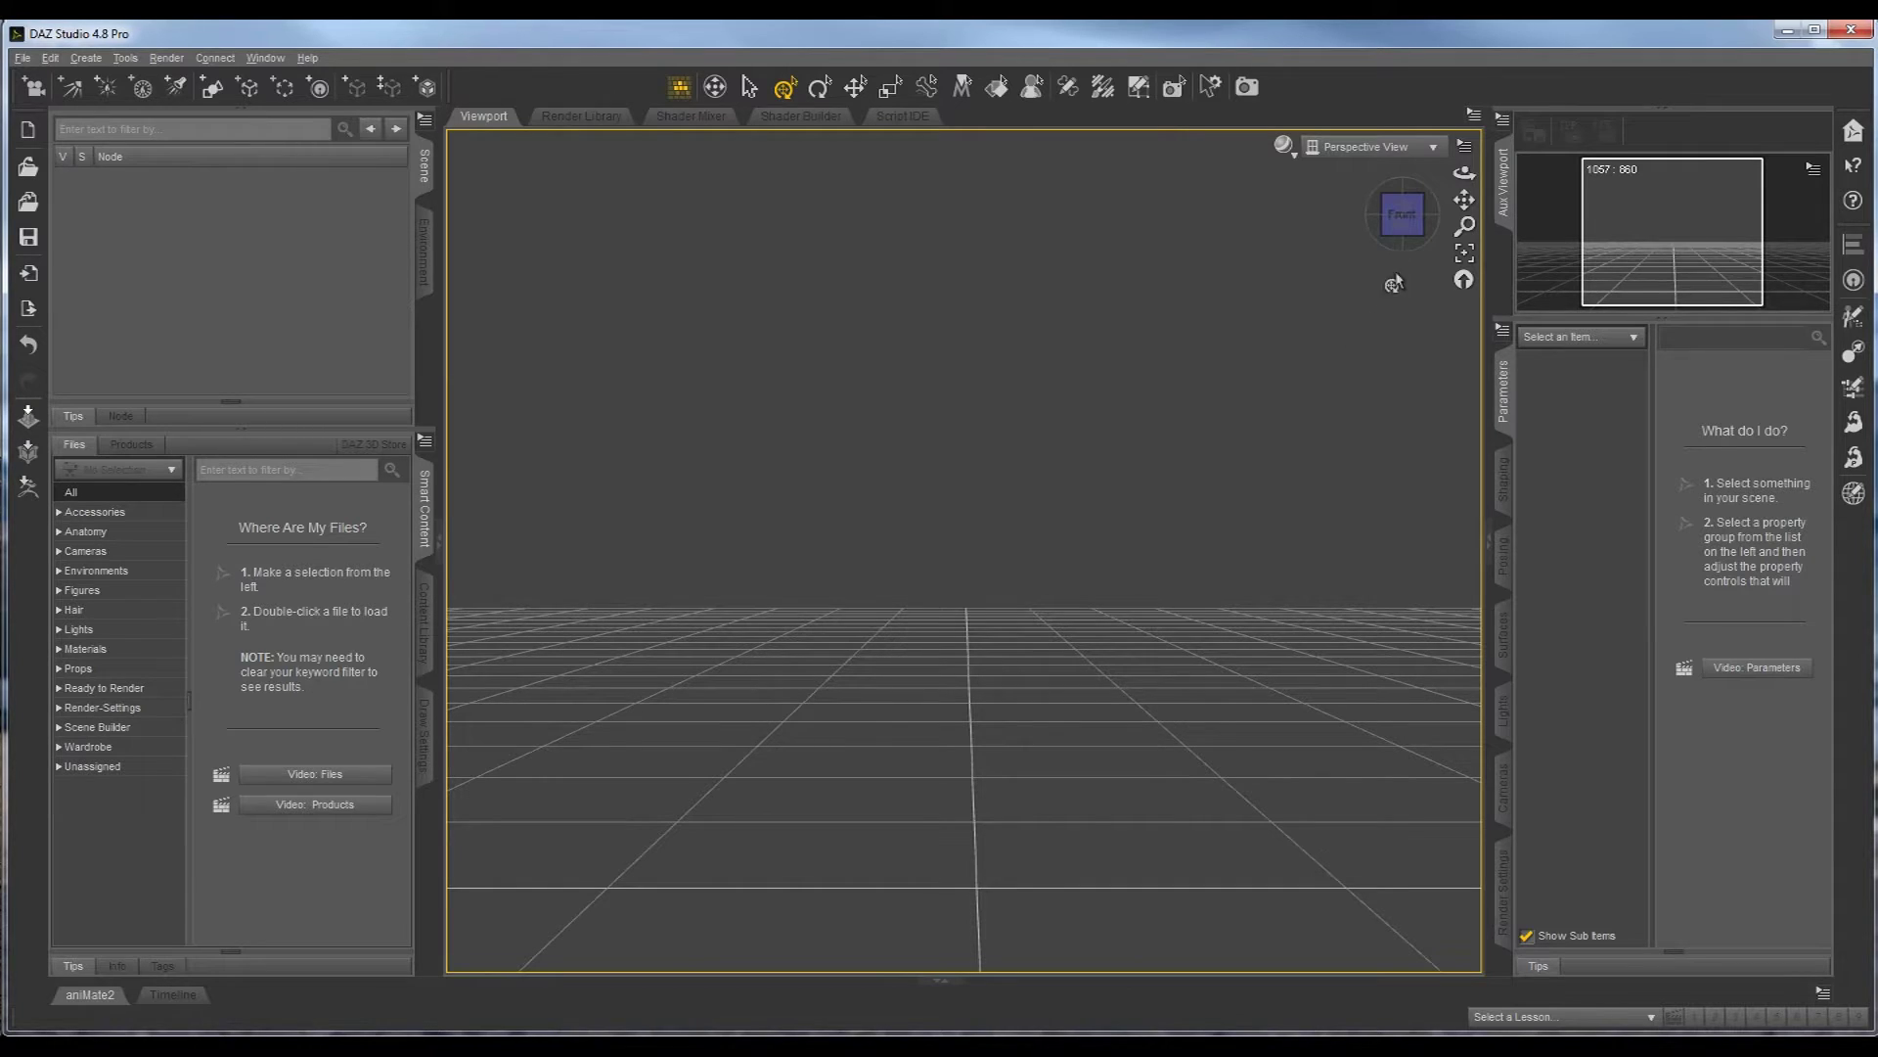
pyautogui.click(1385, 221)
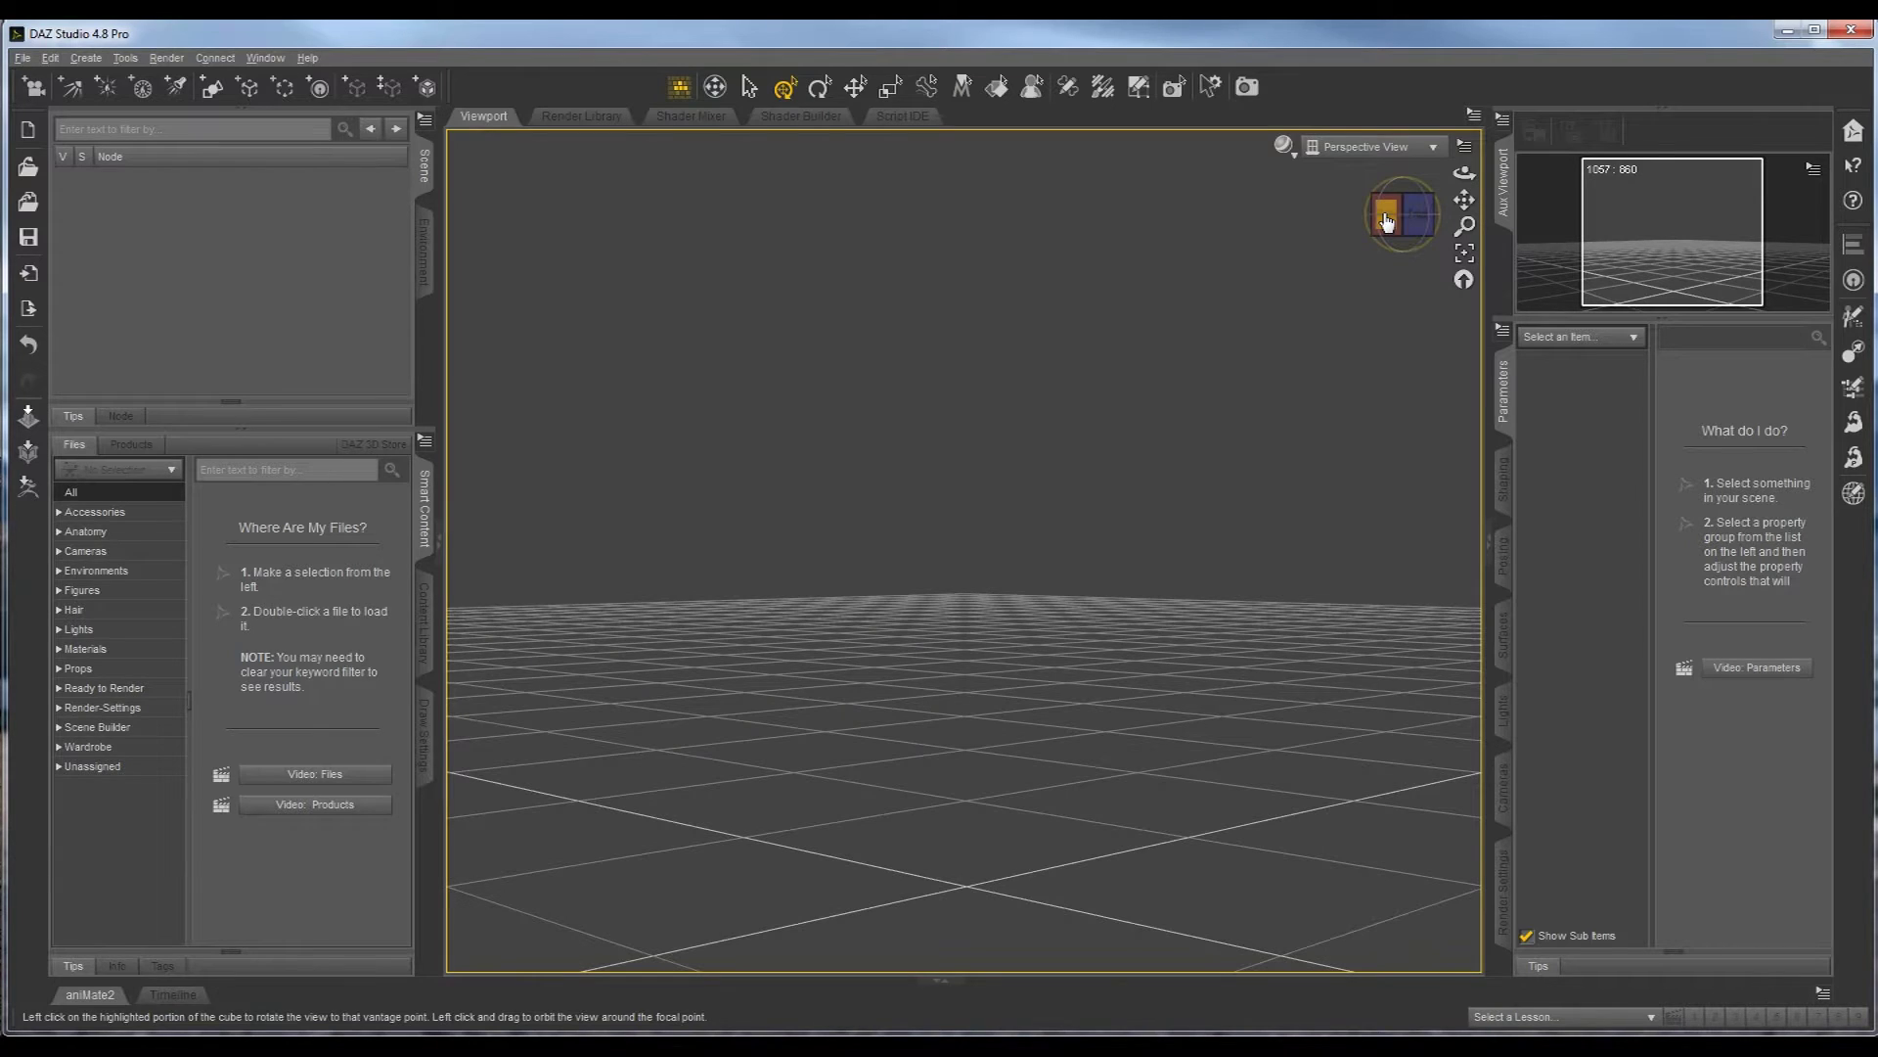
pyautogui.click(1385, 220)
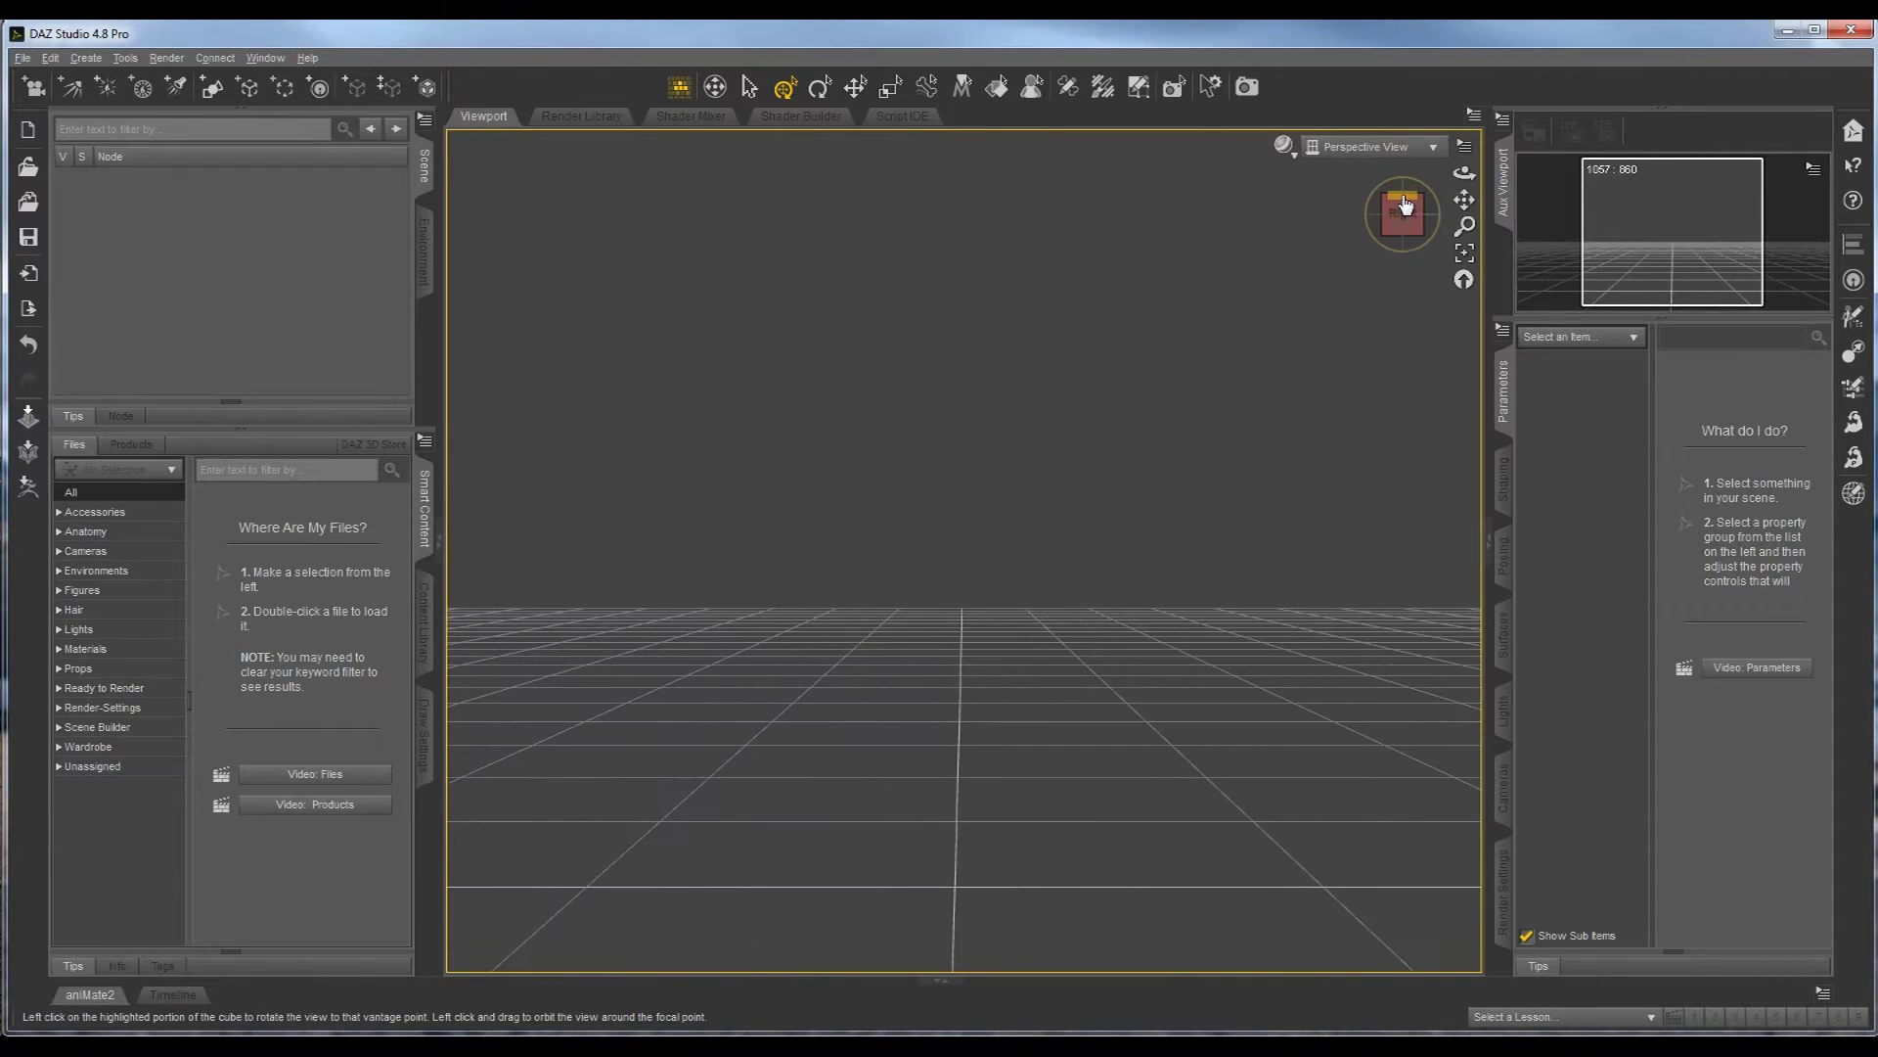
pyautogui.click(1403, 192)
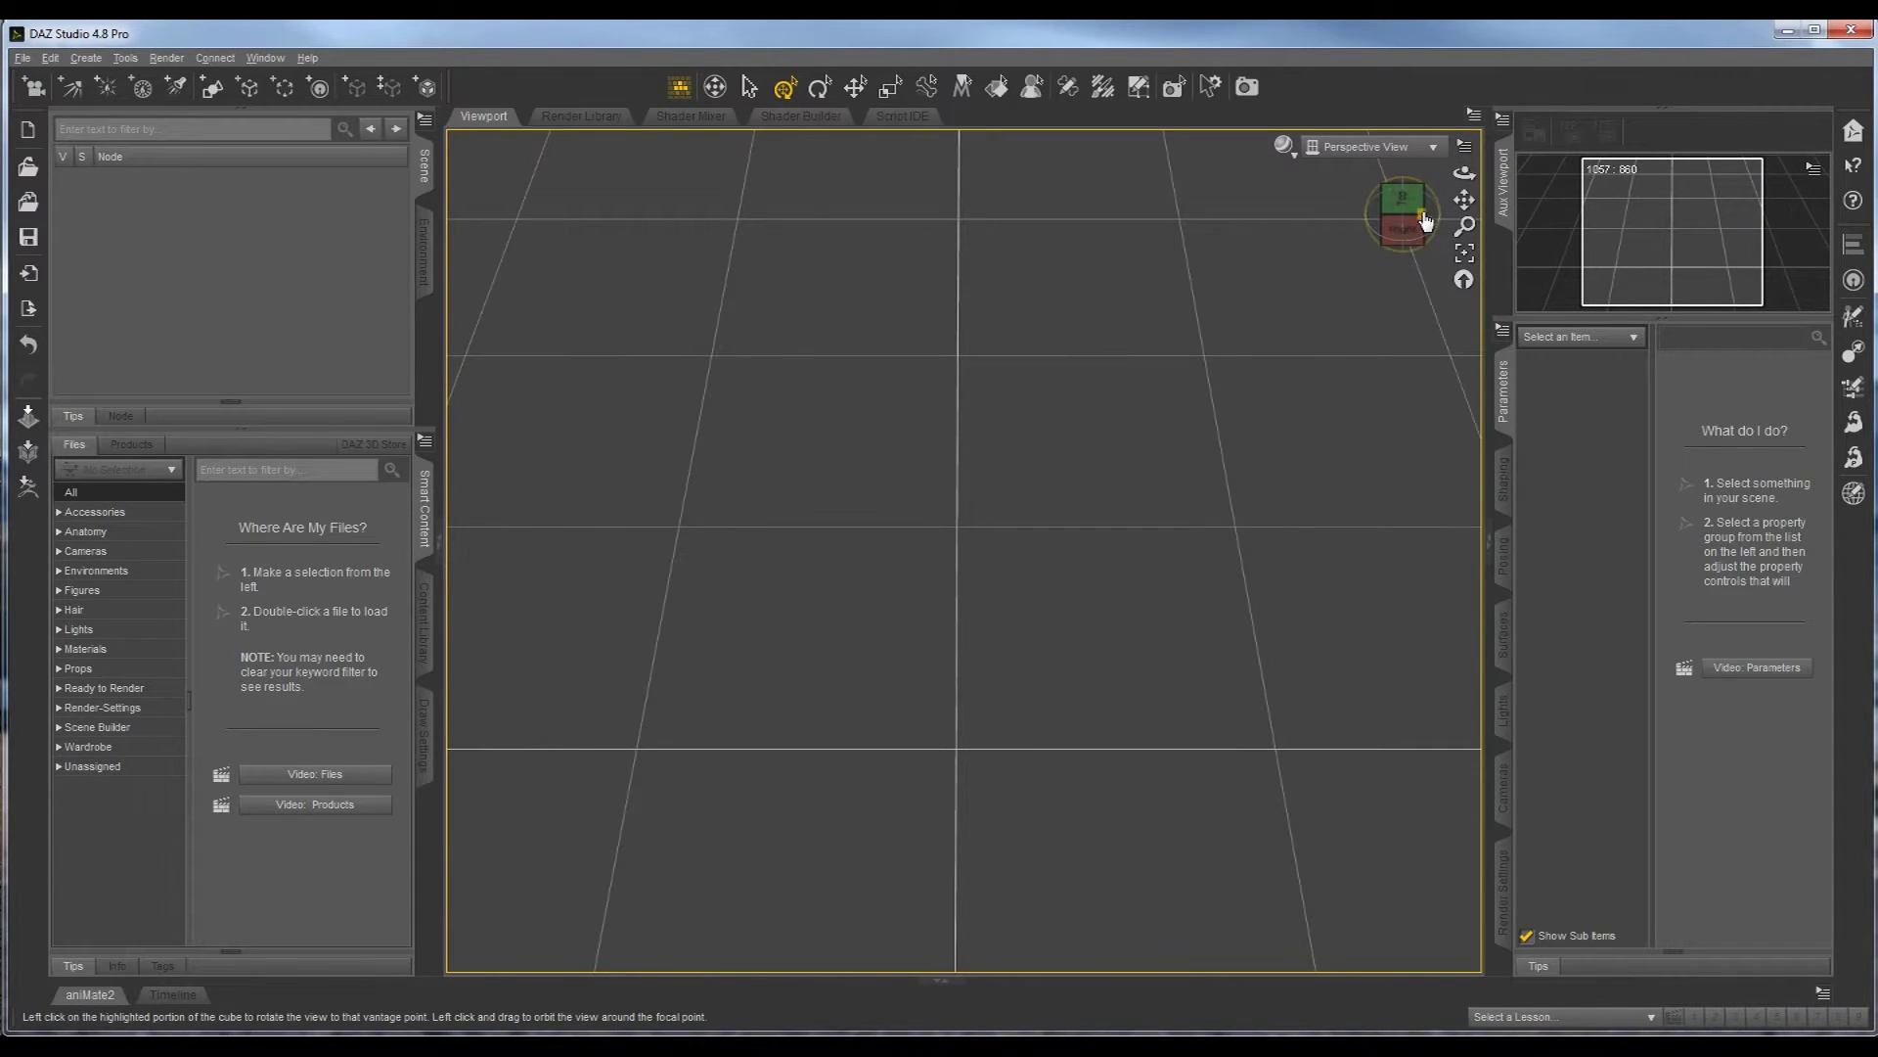
pyautogui.click(1380, 243)
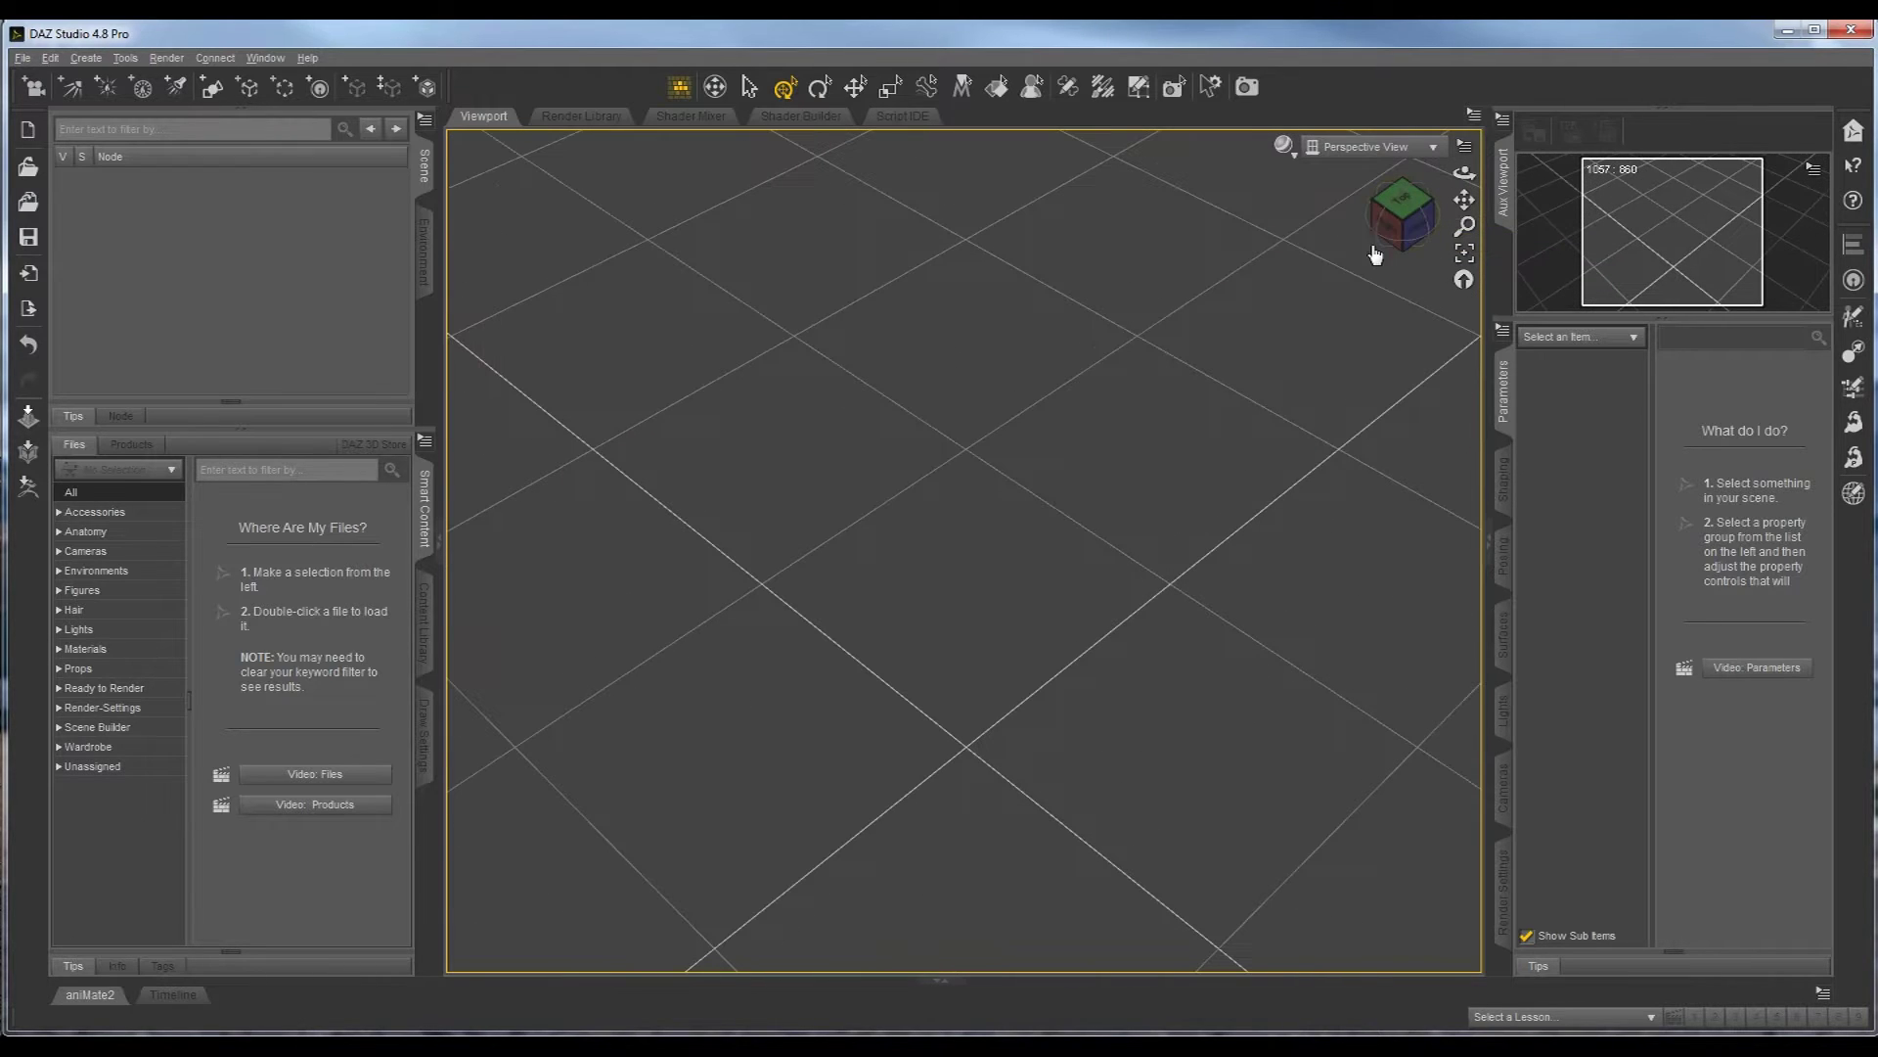
pyautogui.click(1416, 241)
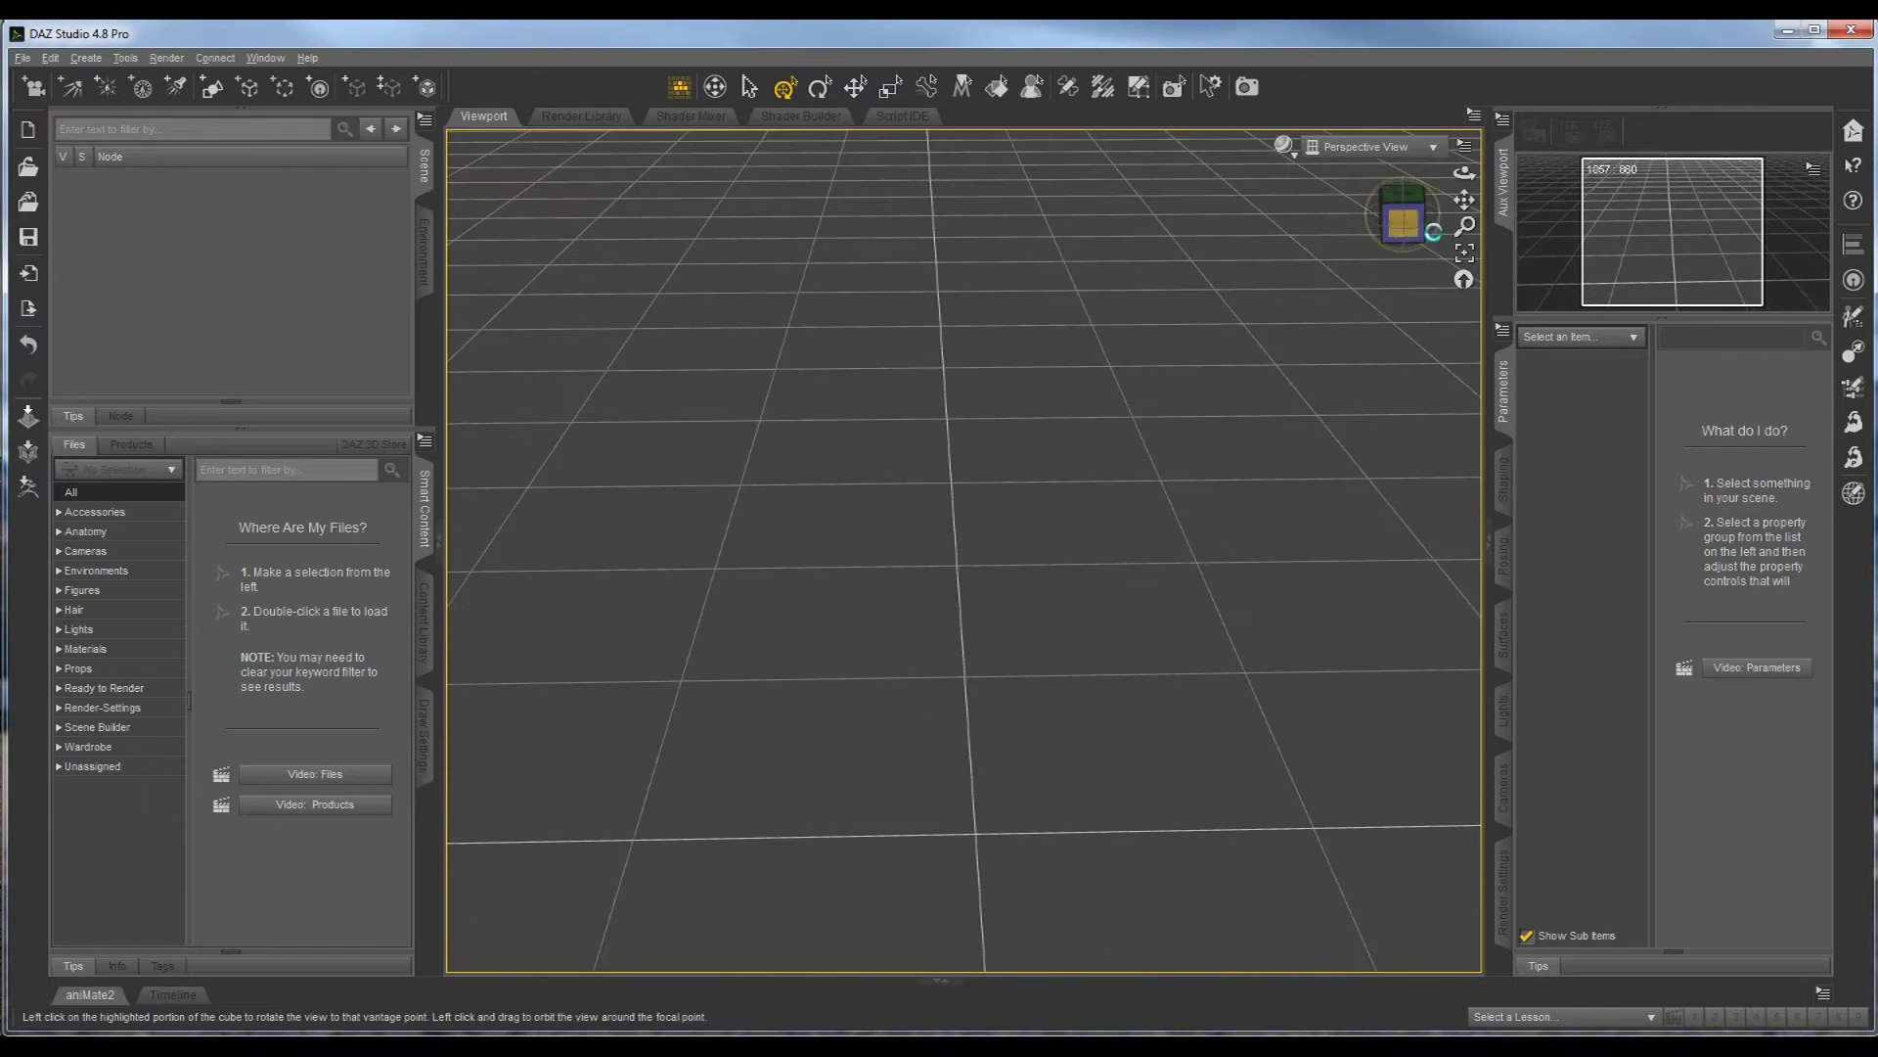
pyautogui.click(1415, 235)
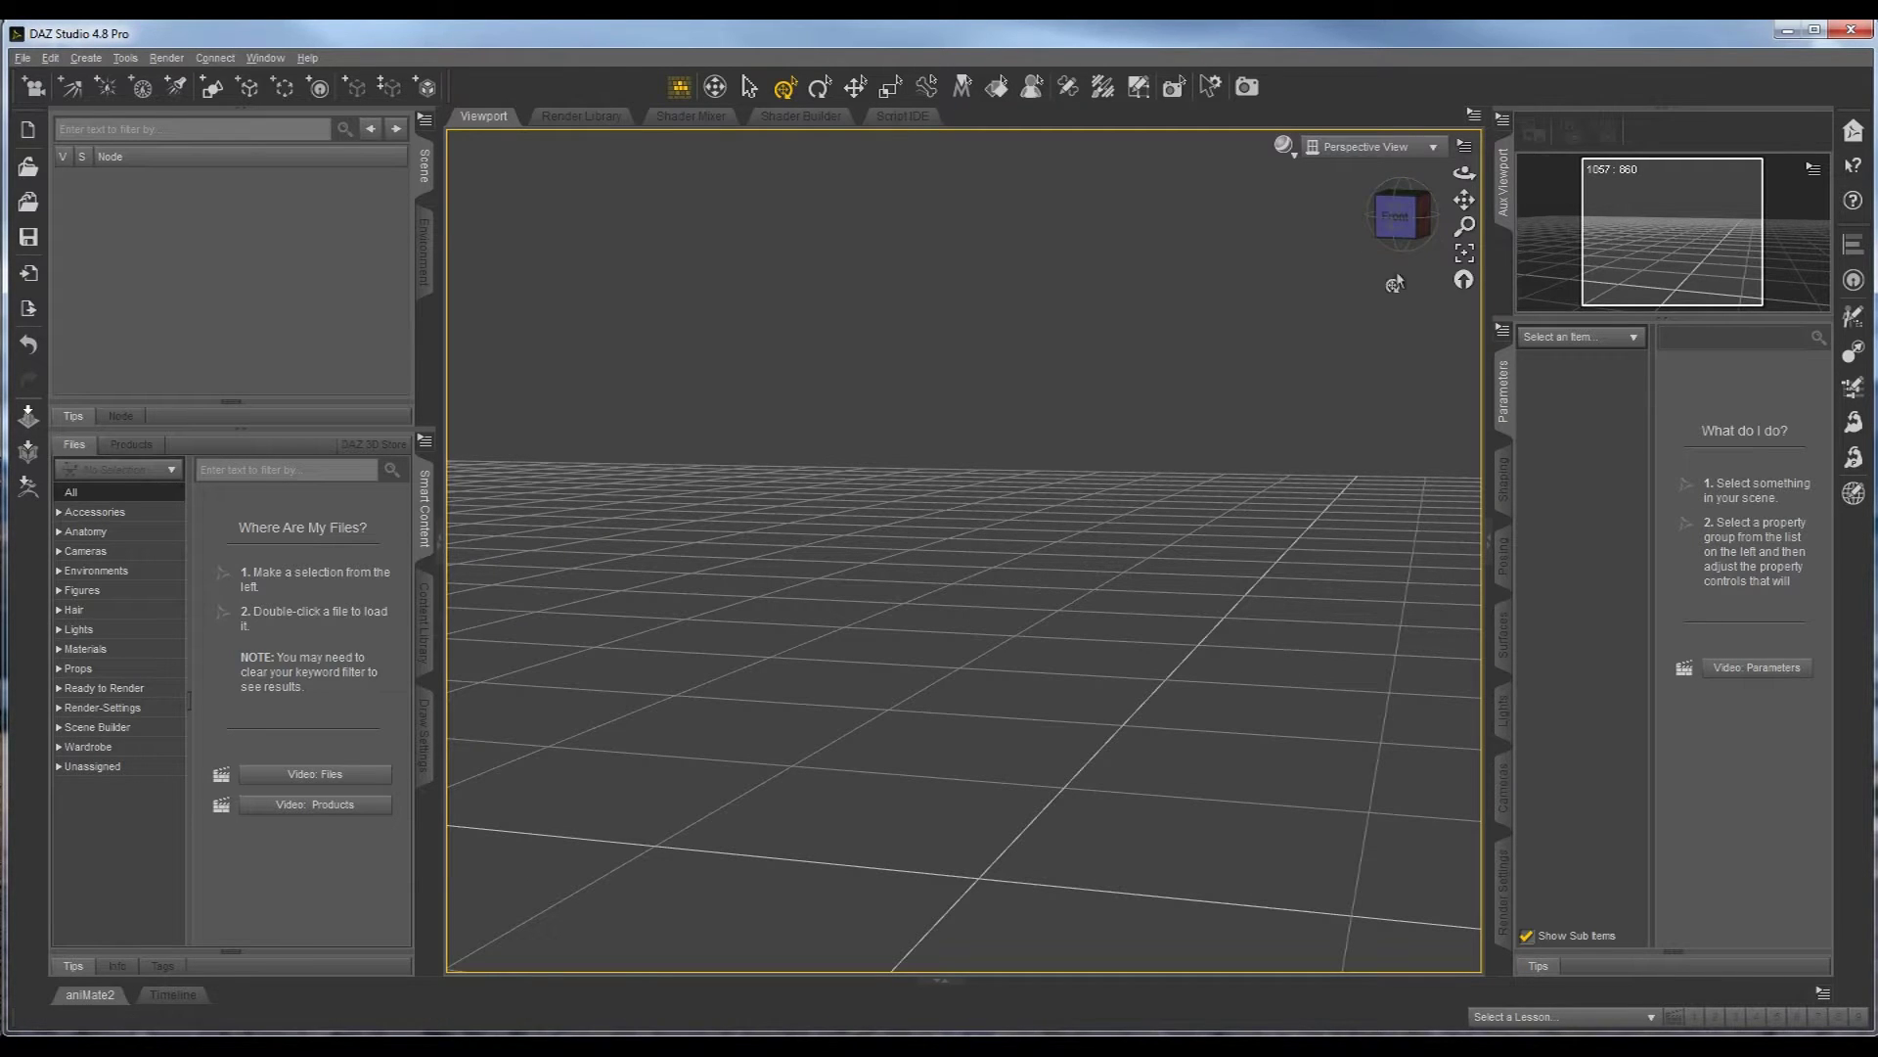
pyautogui.click(1412, 245)
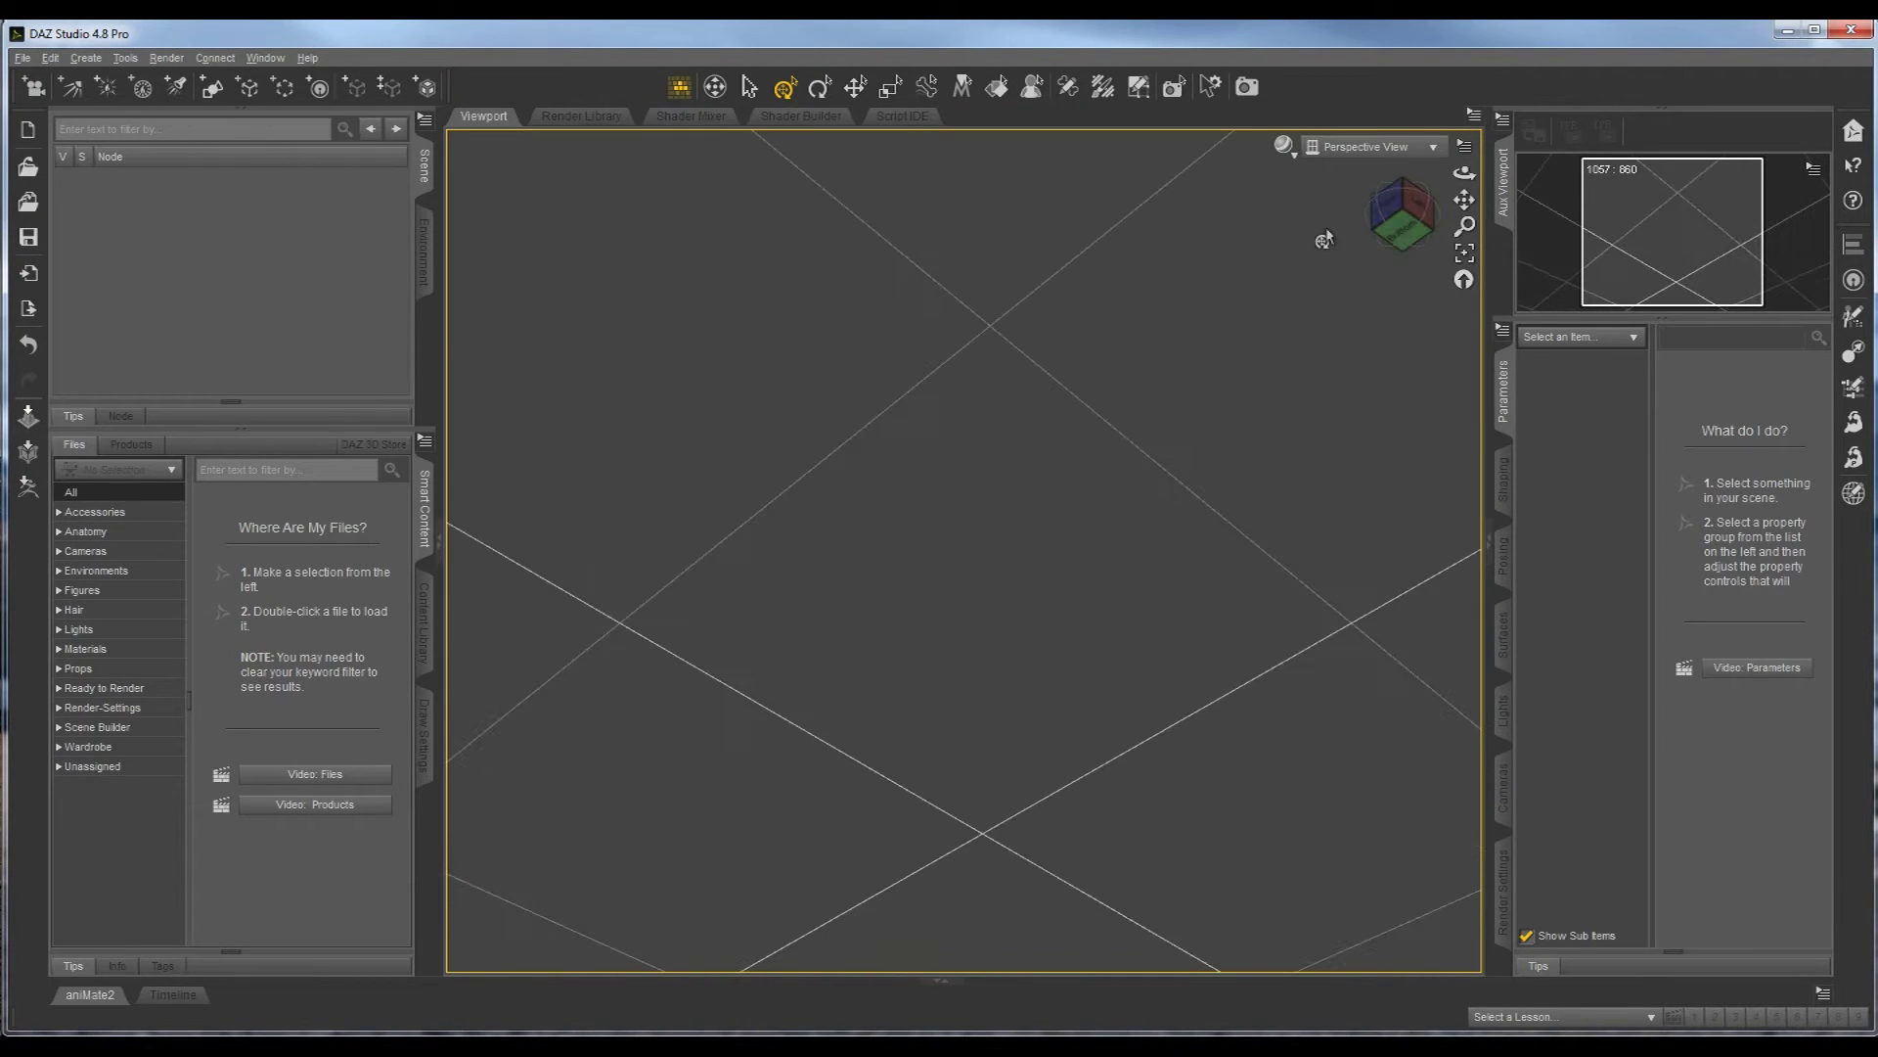
pyautogui.click(1410, 210)
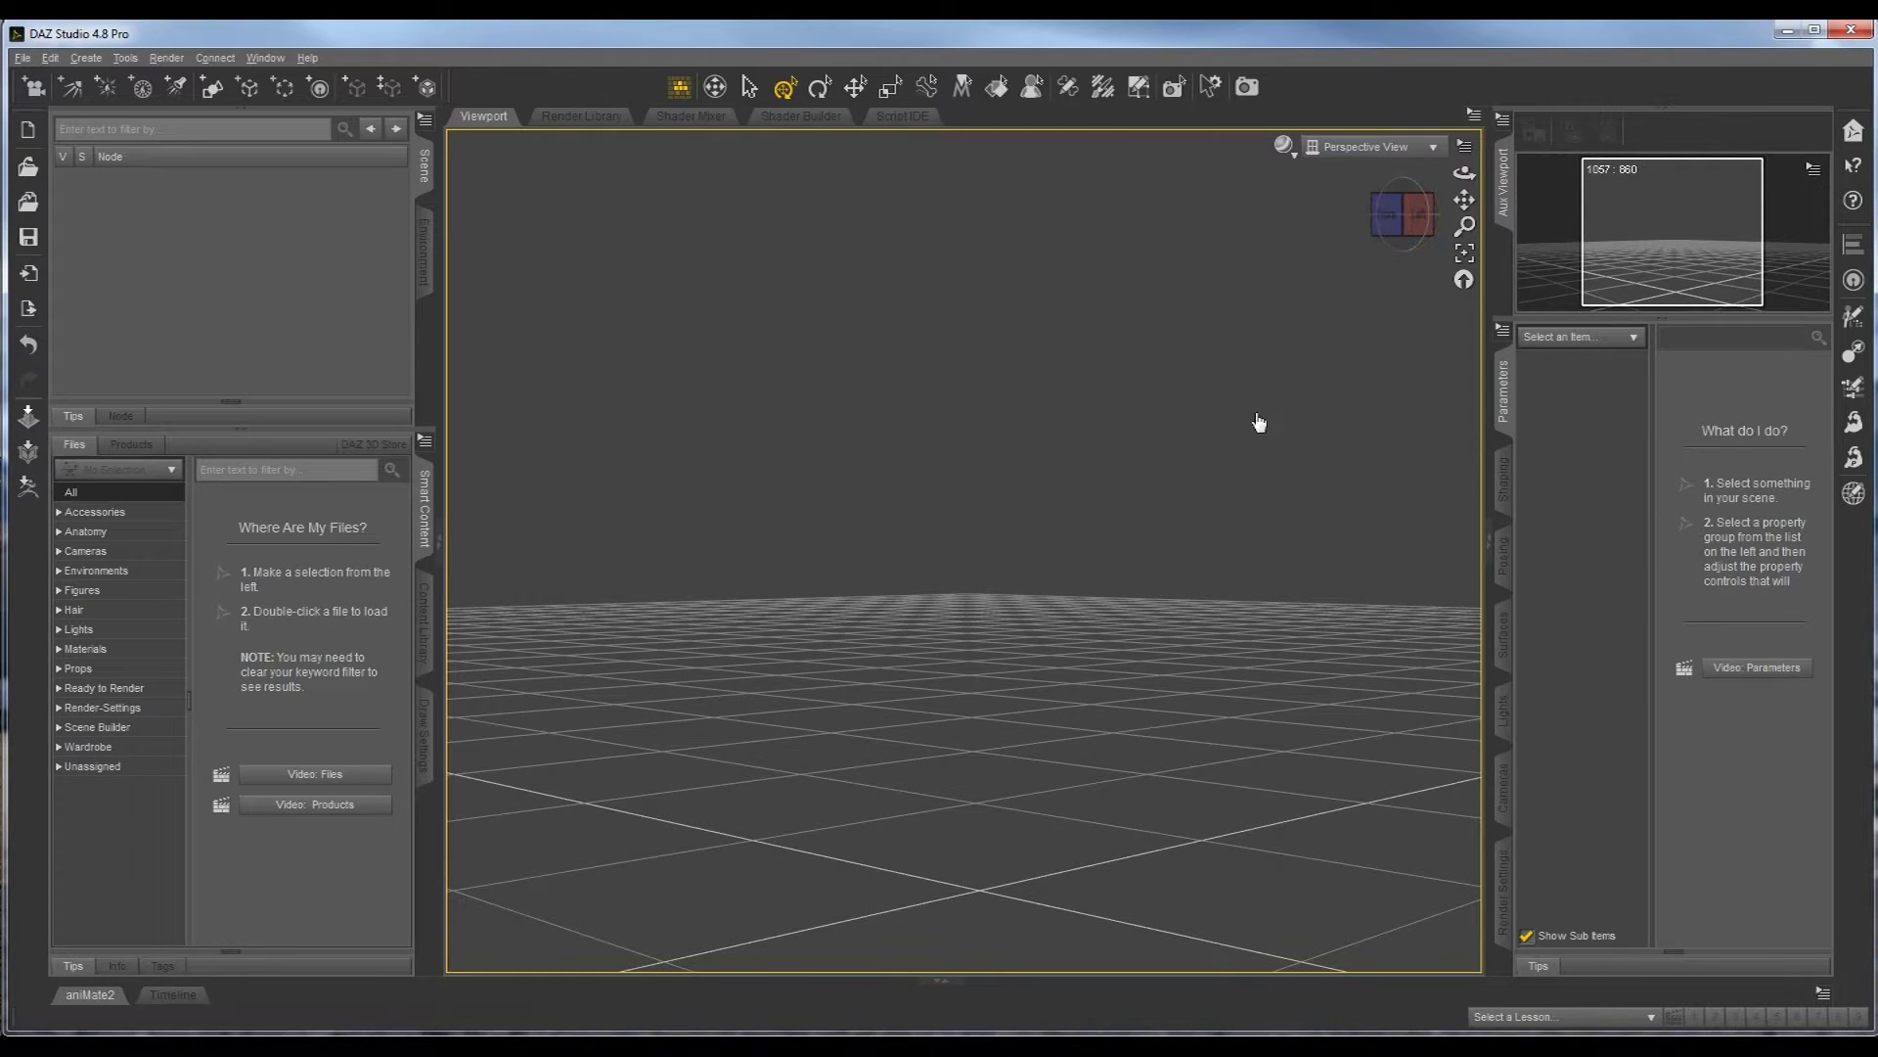
# - Orbit, pan and zoom the perspective view to examine the empty floor grid from different angles and distances
pyautogui.keyDown('alt'); pyautogui.moveTo(1311, 320); pyautogui.dragTo(1072, 400); pyautogui.keyUp('alt')
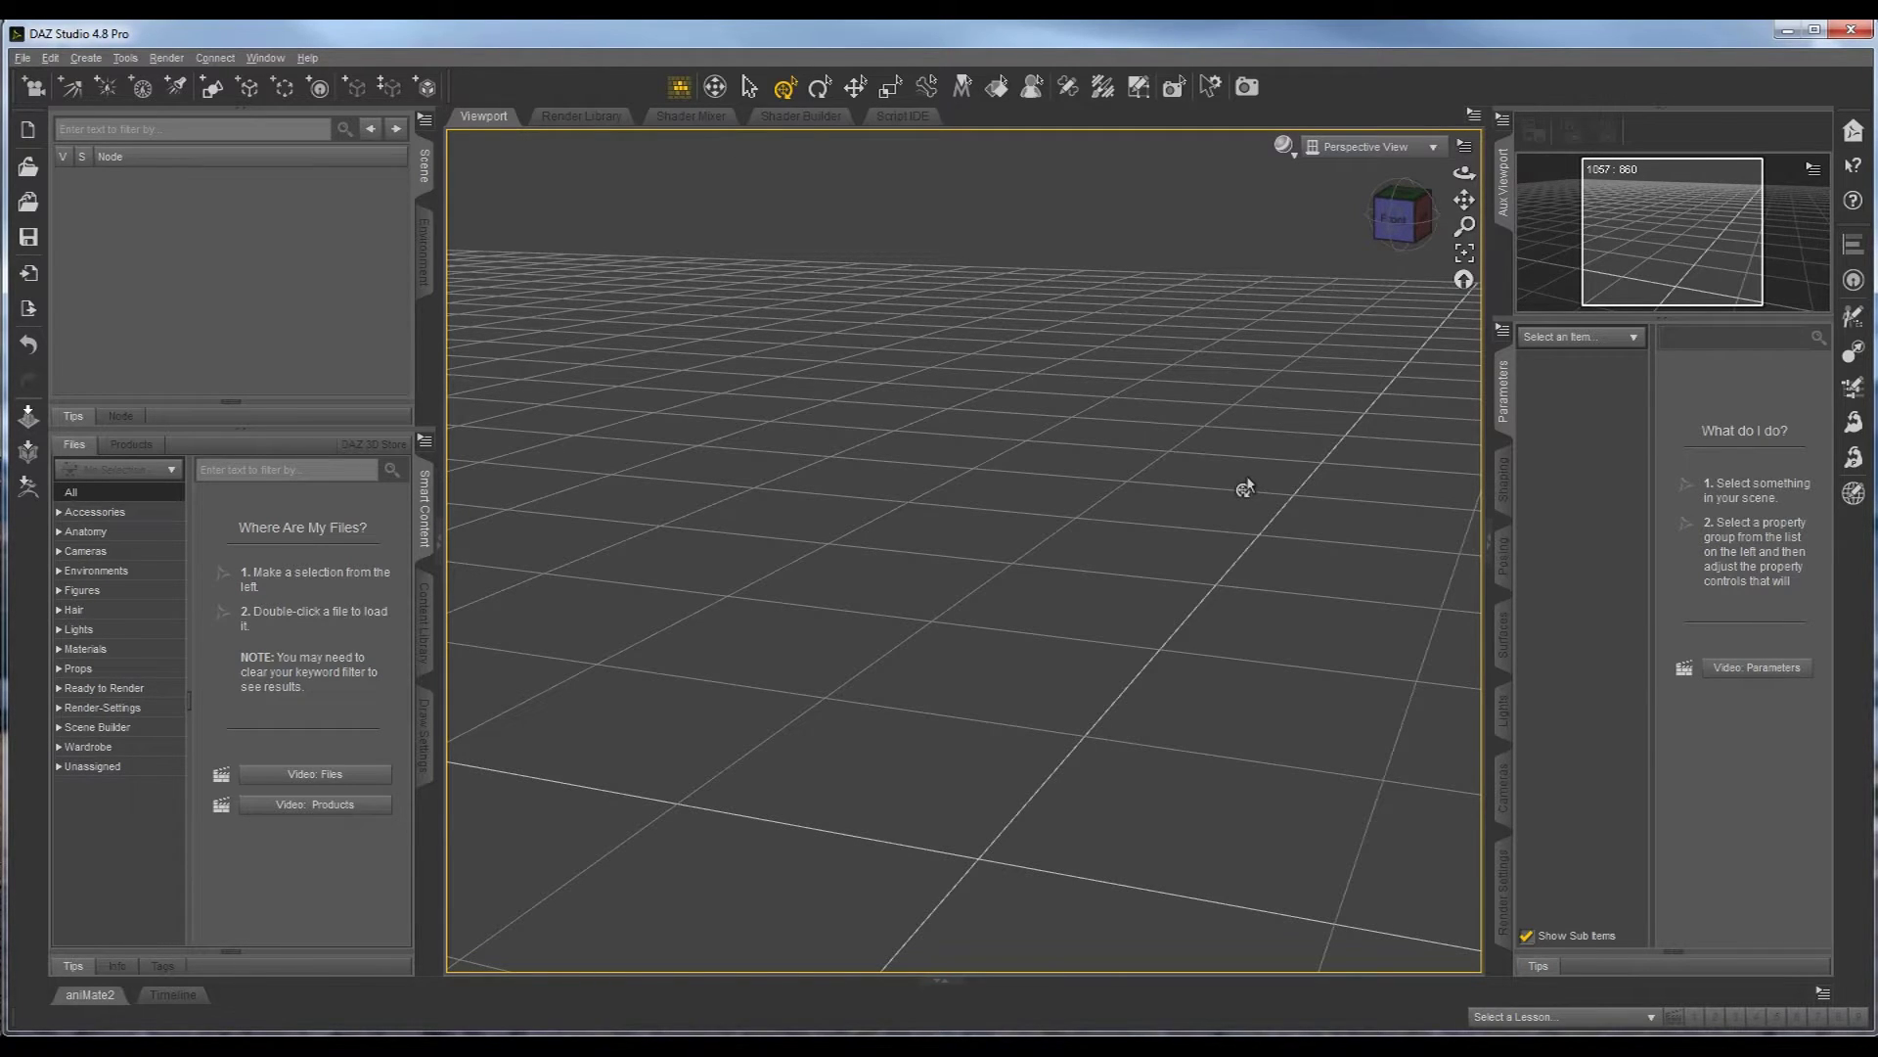
pyautogui.keyDown('alt'); pyautogui.moveTo(1044, 390); pyautogui.dragTo(1040, 431); pyautogui.keyUp('alt')
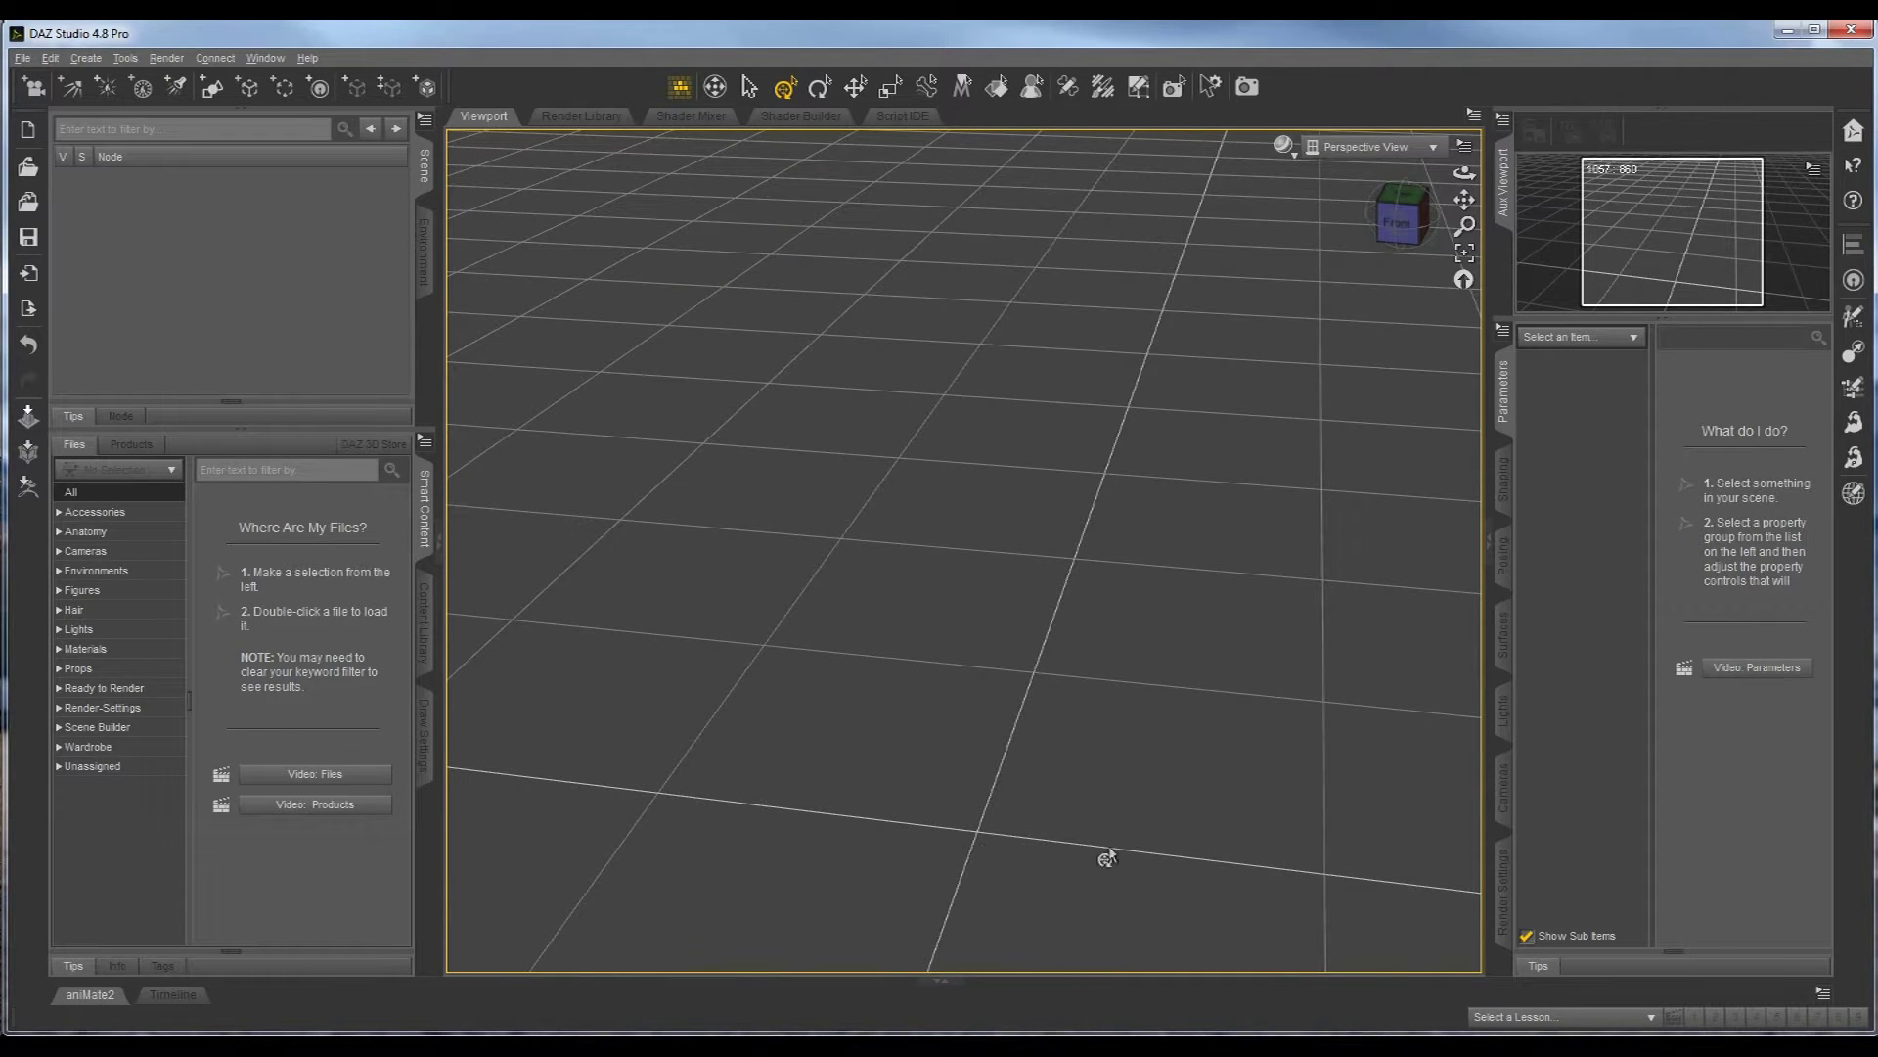
pyautogui.keyDown('alt'); pyautogui.moveTo(1048, 860); pyautogui.dragTo(1012, 822); pyautogui.keyUp('alt')
pyautogui.keyDown('alt'); pyautogui.moveTo(1014, 740); pyautogui.dragTo(1014, 868); pyautogui.keyUp('alt')
pyautogui.keyDown('alt'); pyautogui.moveTo(1018, 633); pyautogui.dragTo(1212, 557); pyautogui.keyUp('alt')
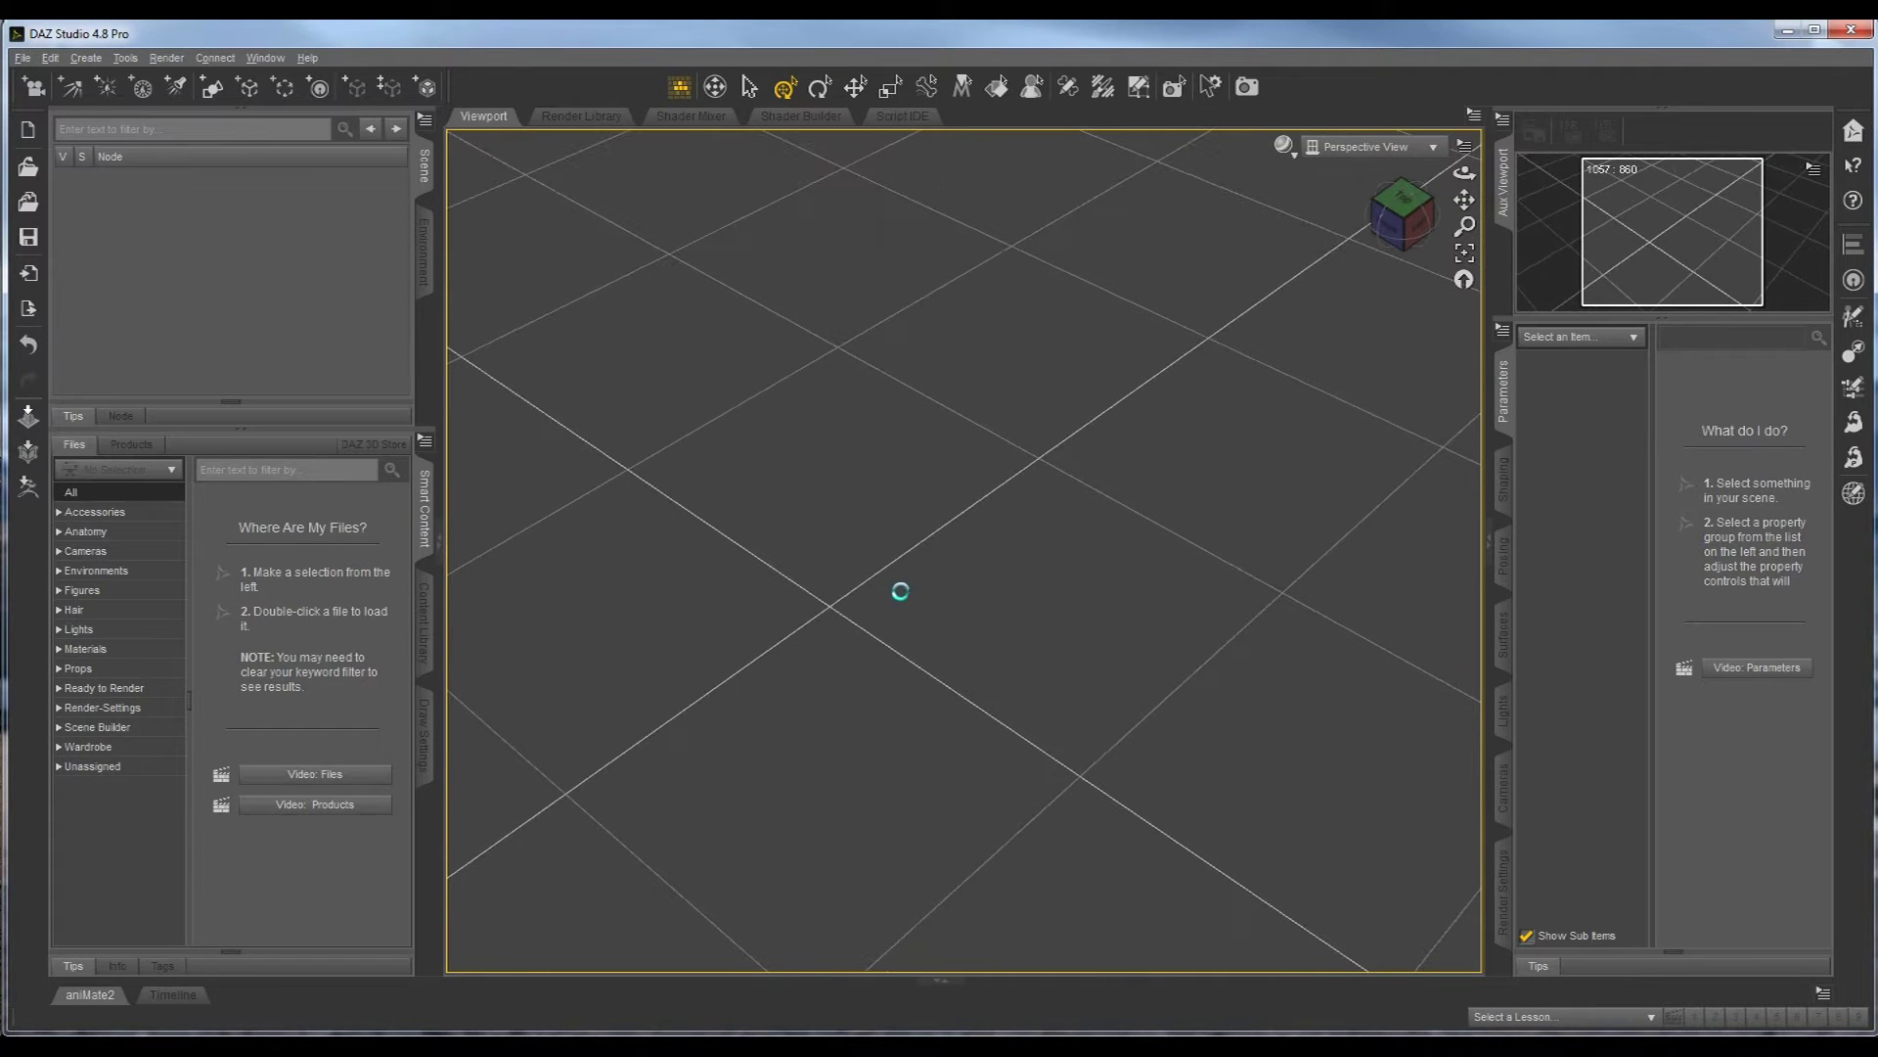
pyautogui.keyDown('alt'); pyautogui.moveTo(825, 607); pyautogui.dragTo(935, 603); pyautogui.keyUp('alt')
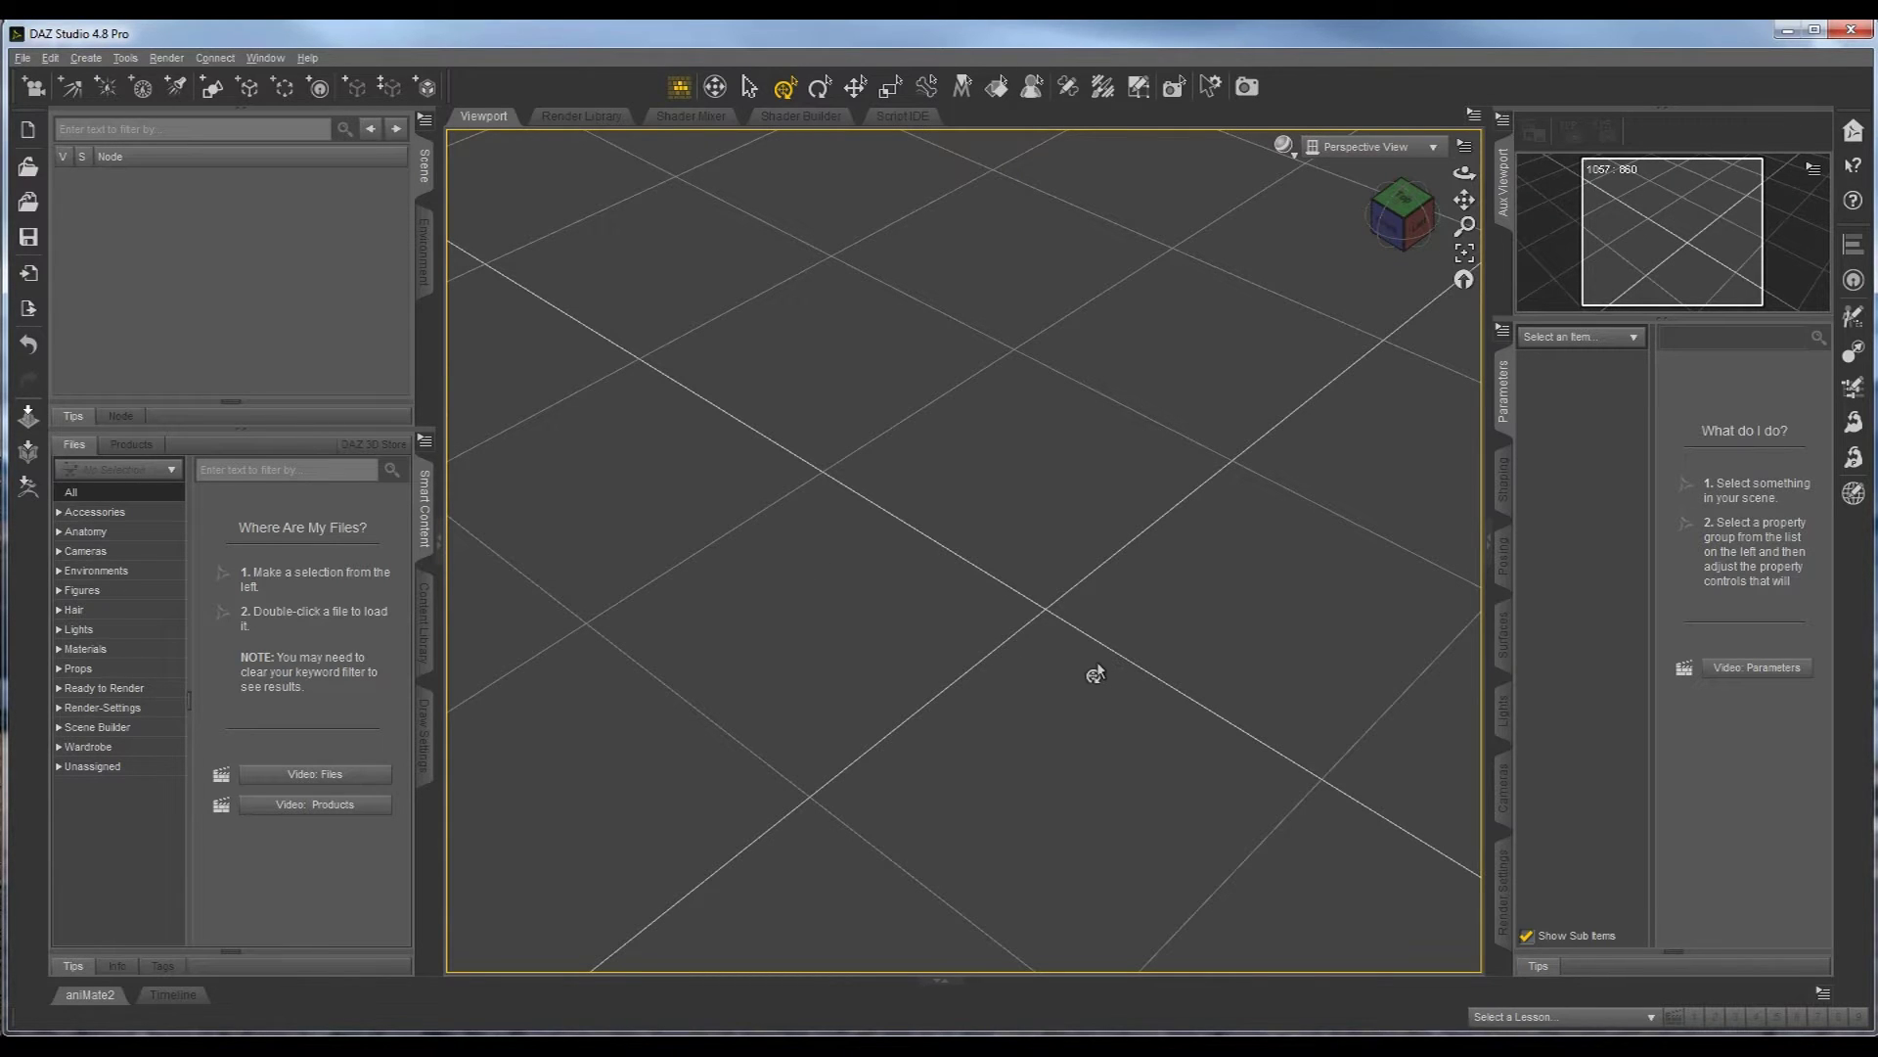
pyautogui.scroll(-5, 1095, 674)
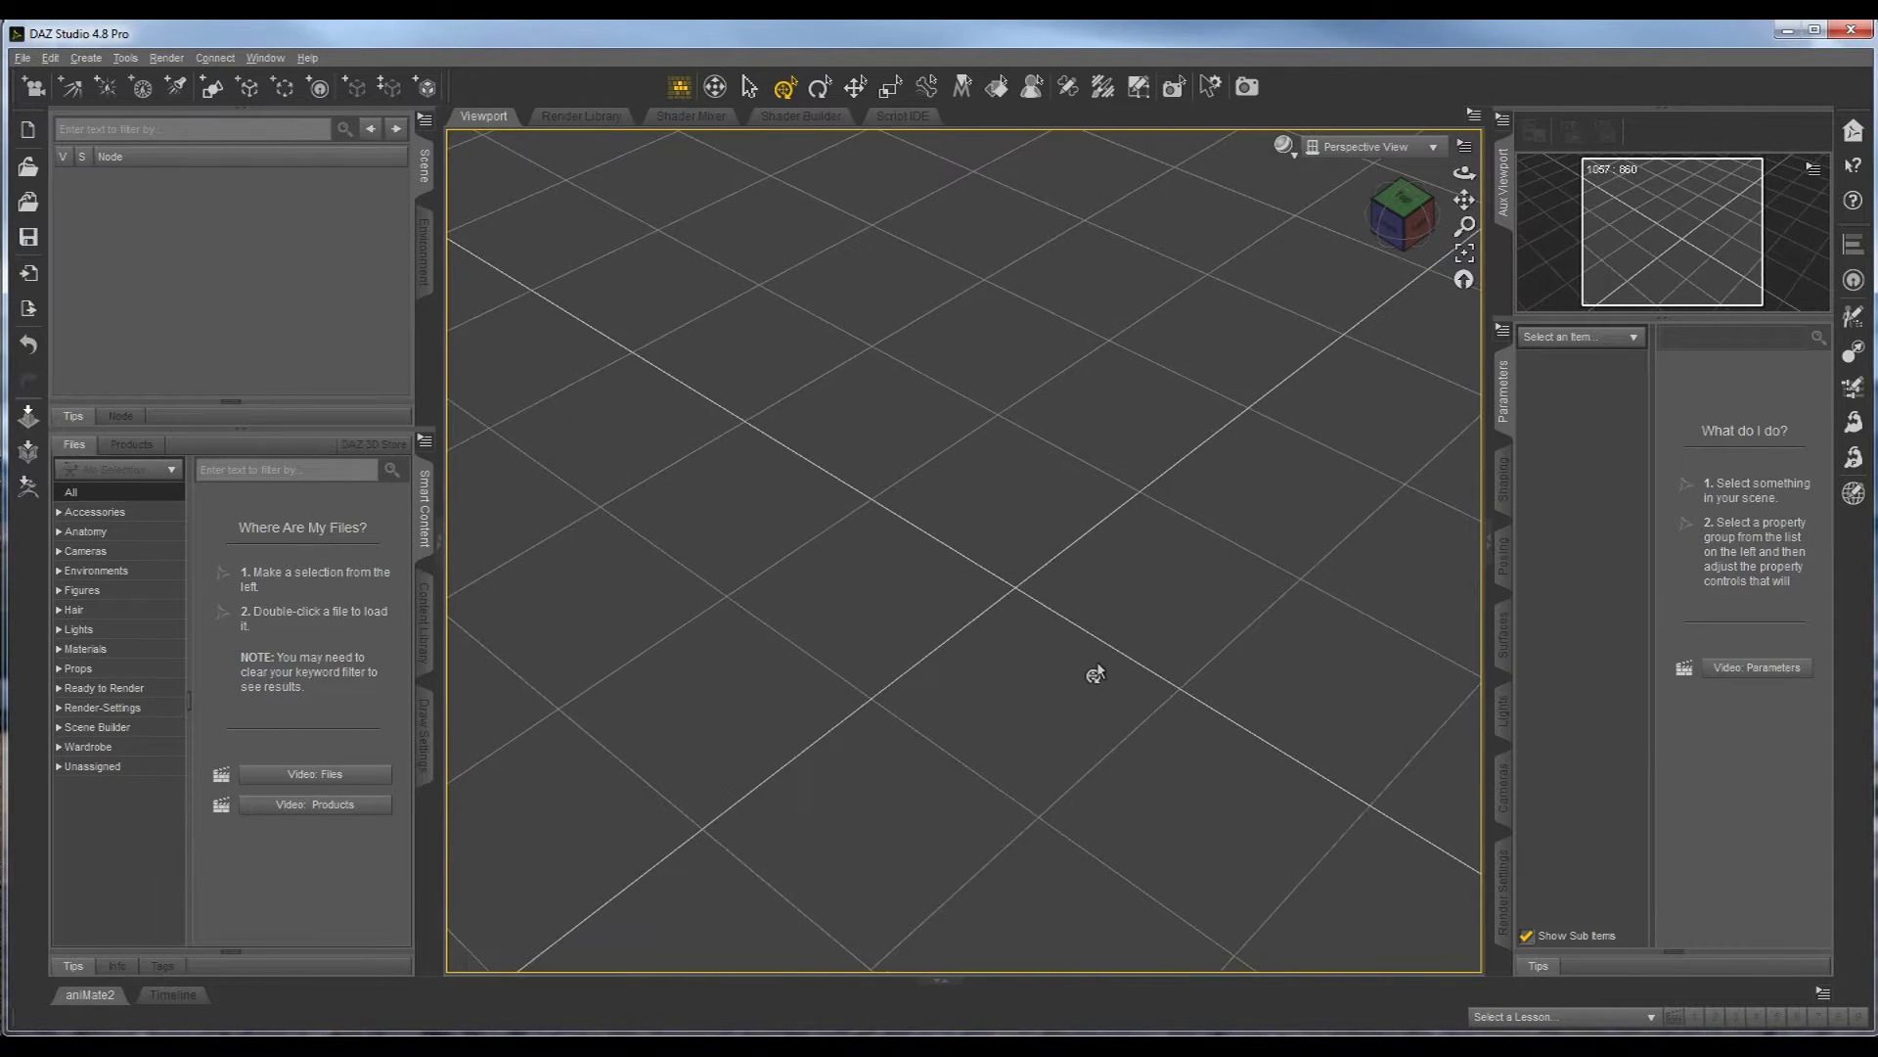
pyautogui.scroll(2, 1095, 674)
pyautogui.scroll(4, 1056, 658)
pyautogui.scroll(-5, 1052, 654)
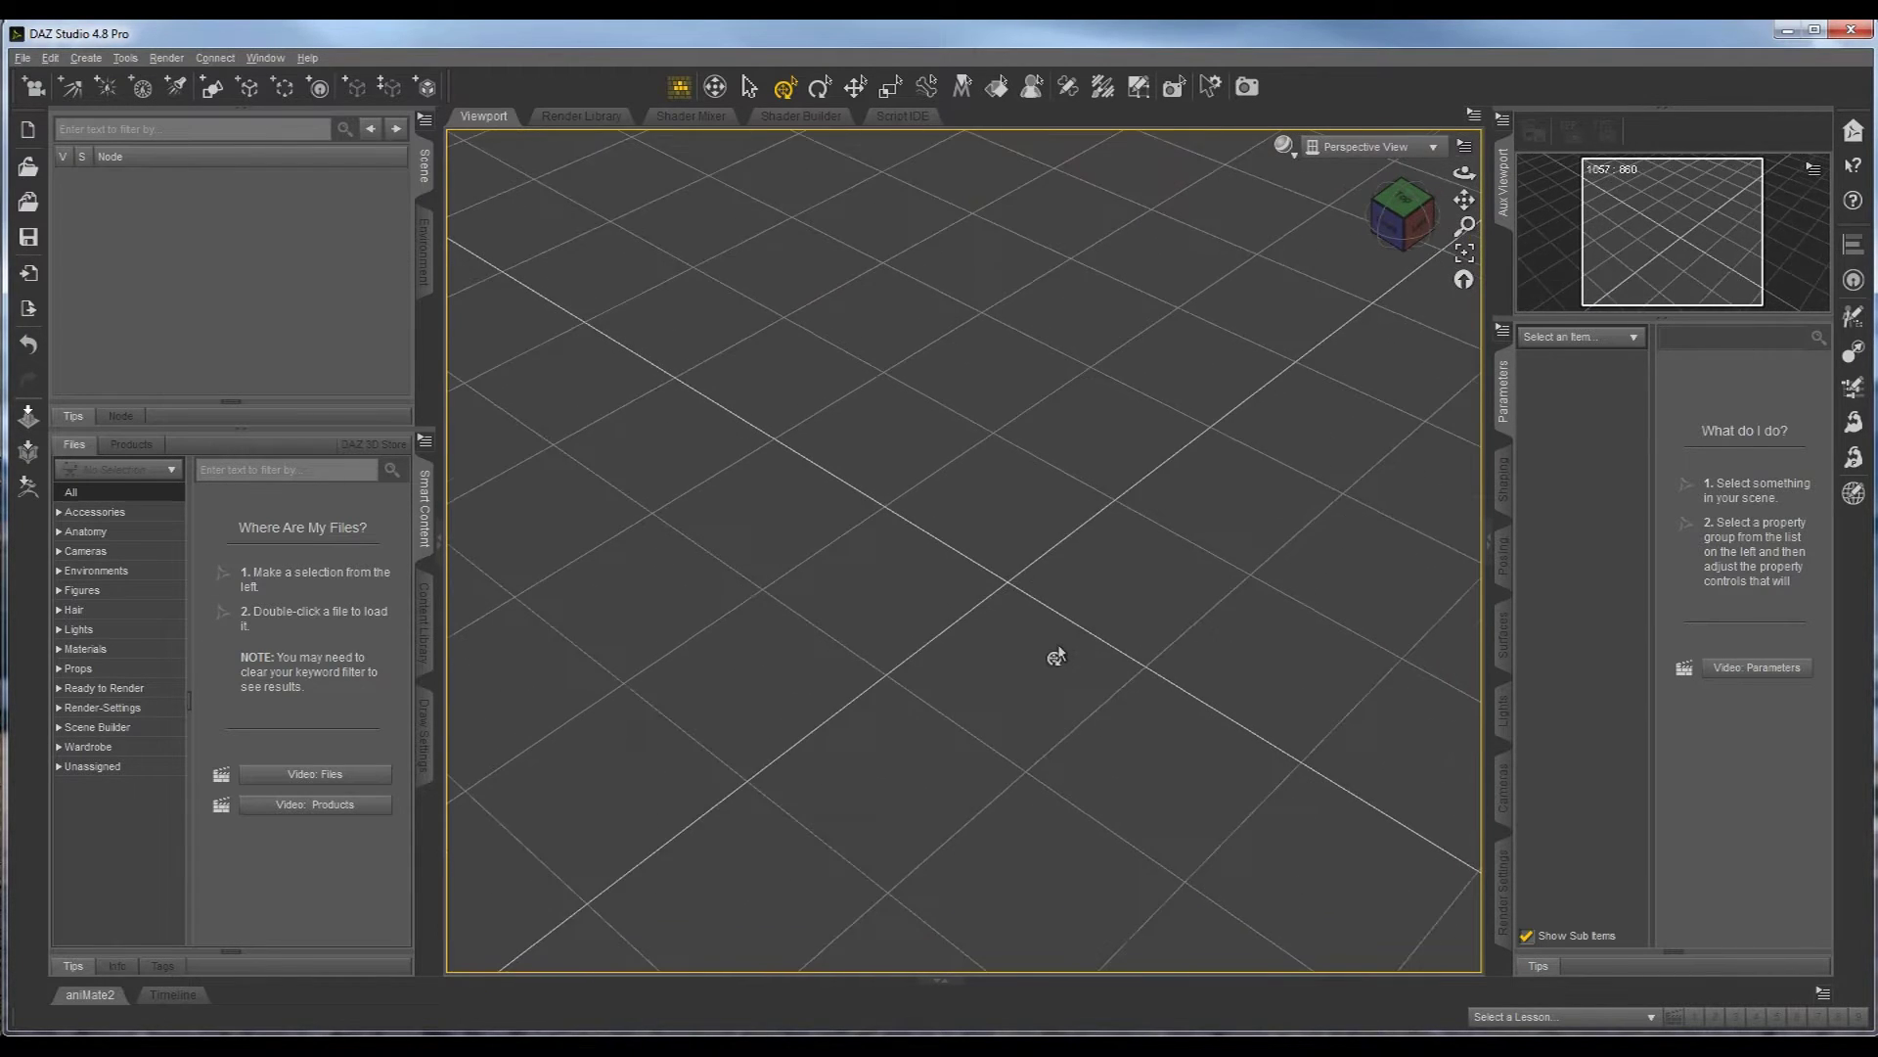
pyautogui.scroll(2, 1034, 770)
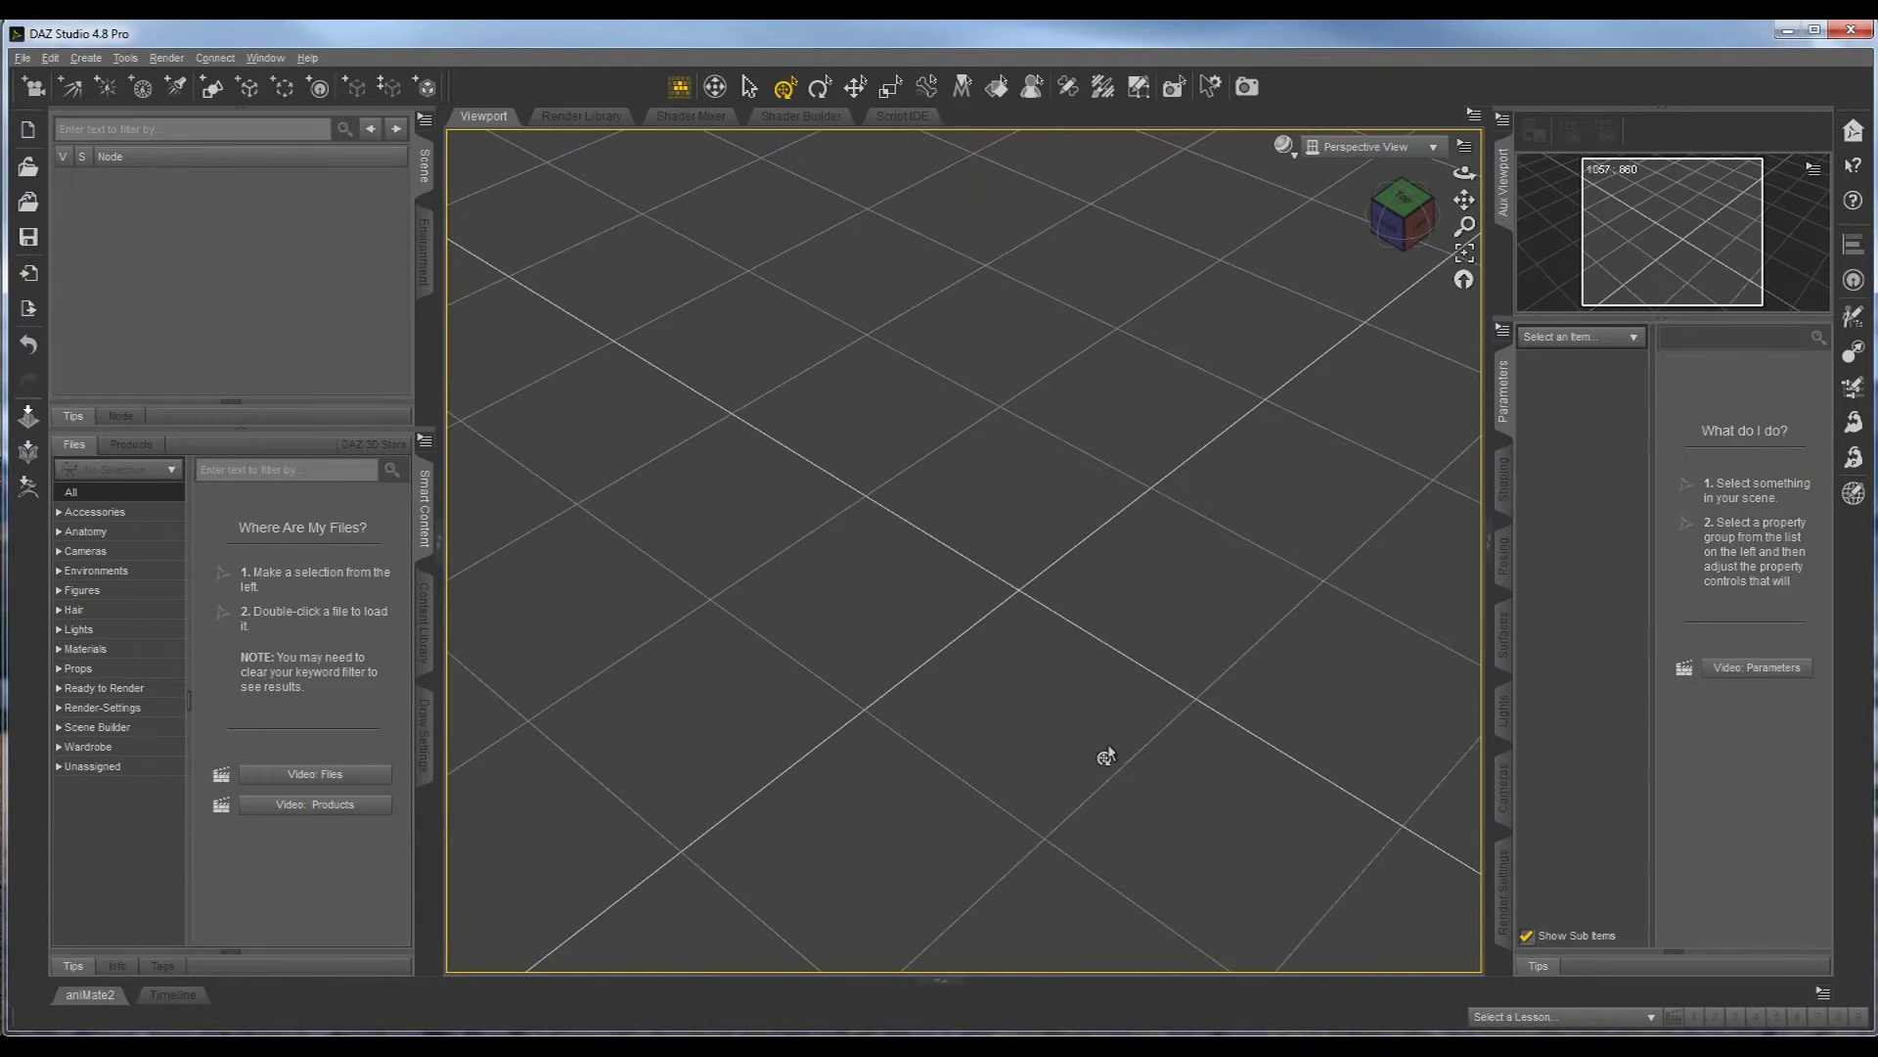
pyautogui.keyDown('alt'); pyautogui.moveTo(1115, 752); pyautogui.dragTo(1115, 606); pyautogui.keyUp('alt')
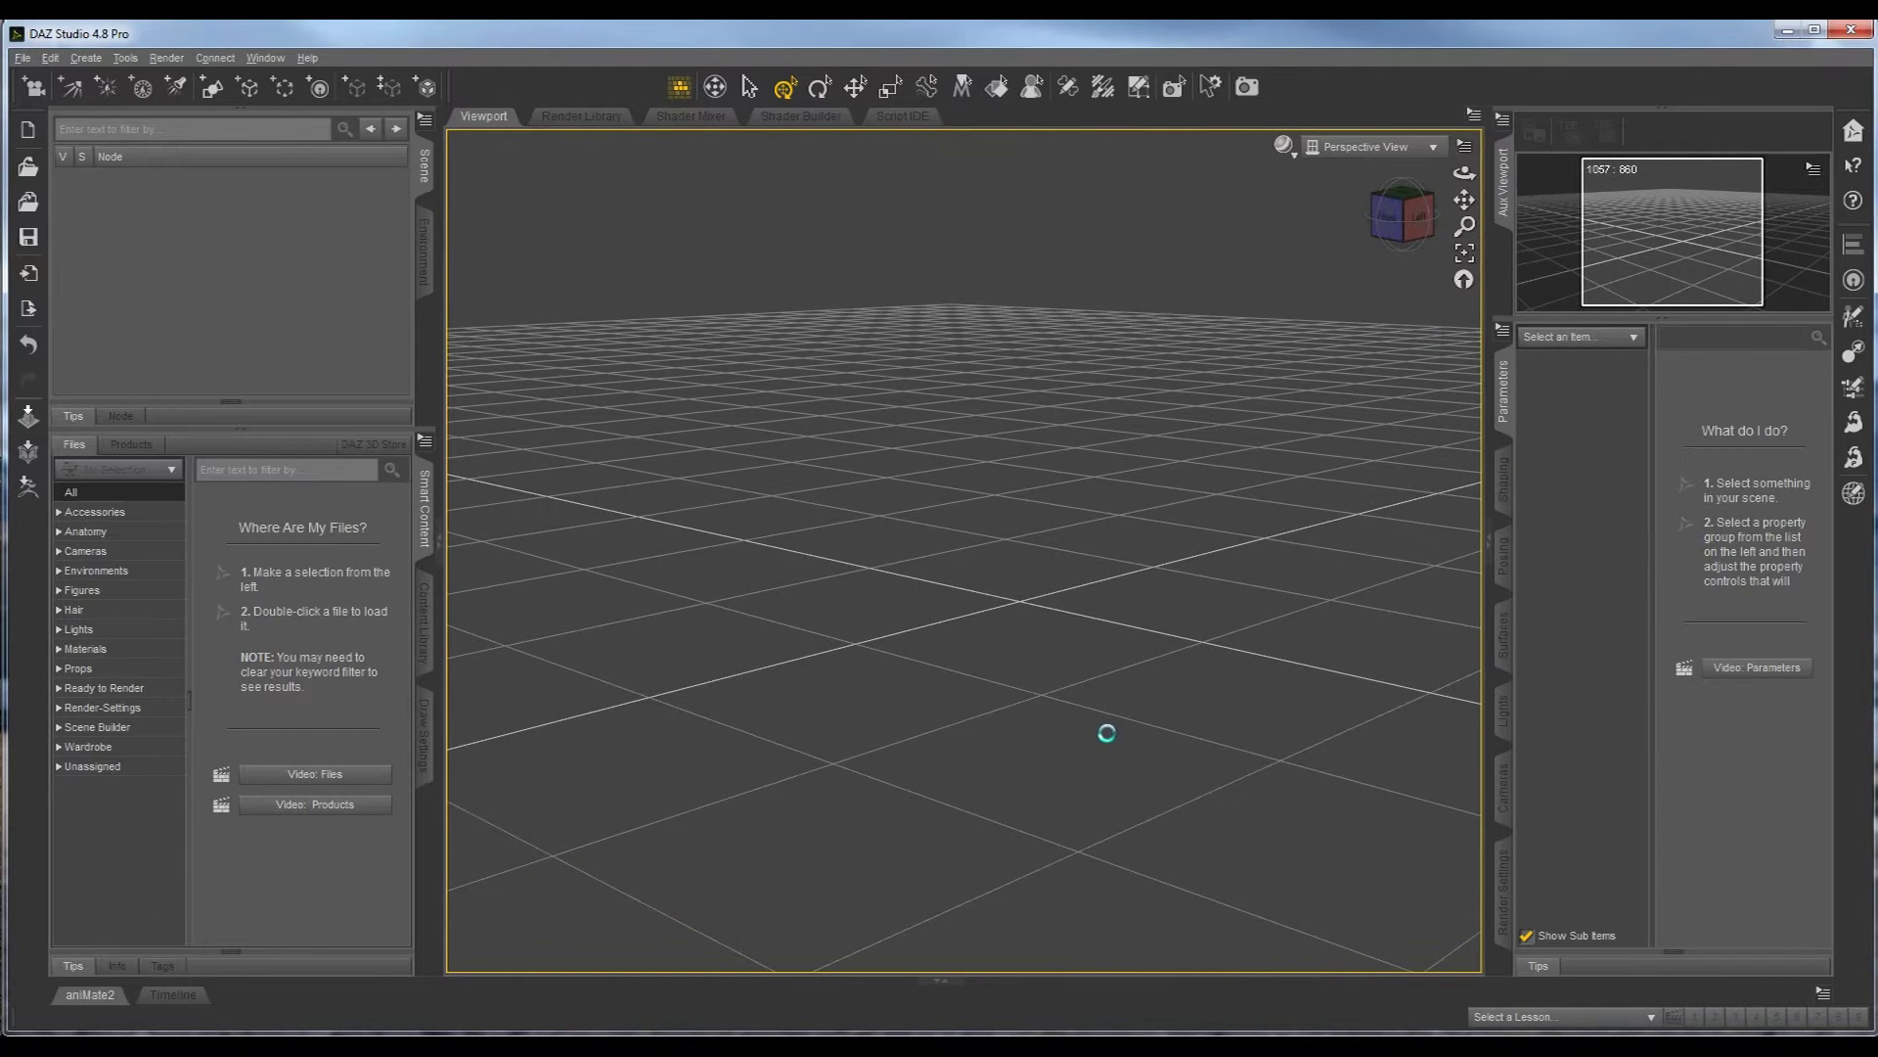
pyautogui.keyDown('alt'); pyautogui.moveTo(1107, 746); pyautogui.dragTo(1021, 725); pyautogui.keyUp('alt')
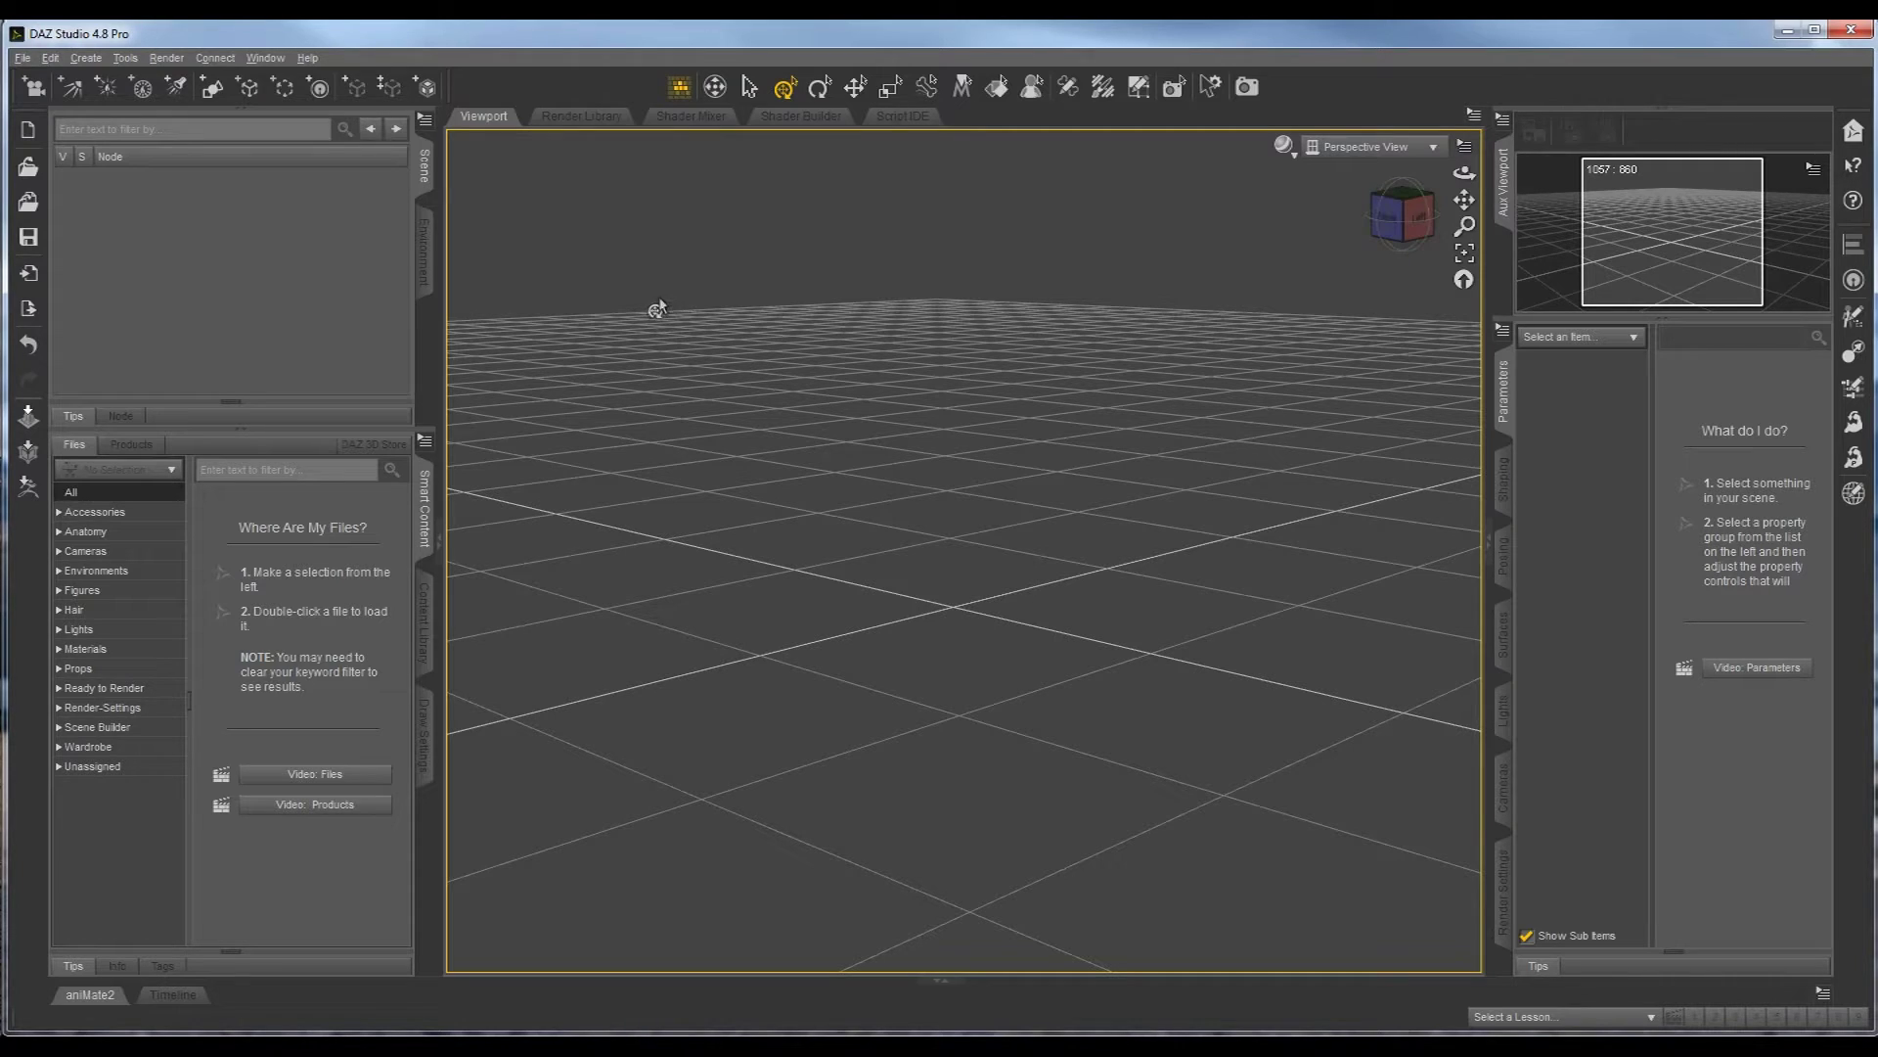
# - Create a sphere primitive at World Center with Y Positive as primary axis, 1 m diameter, 12 segments and 24 sides
pyautogui.click(213, 88)
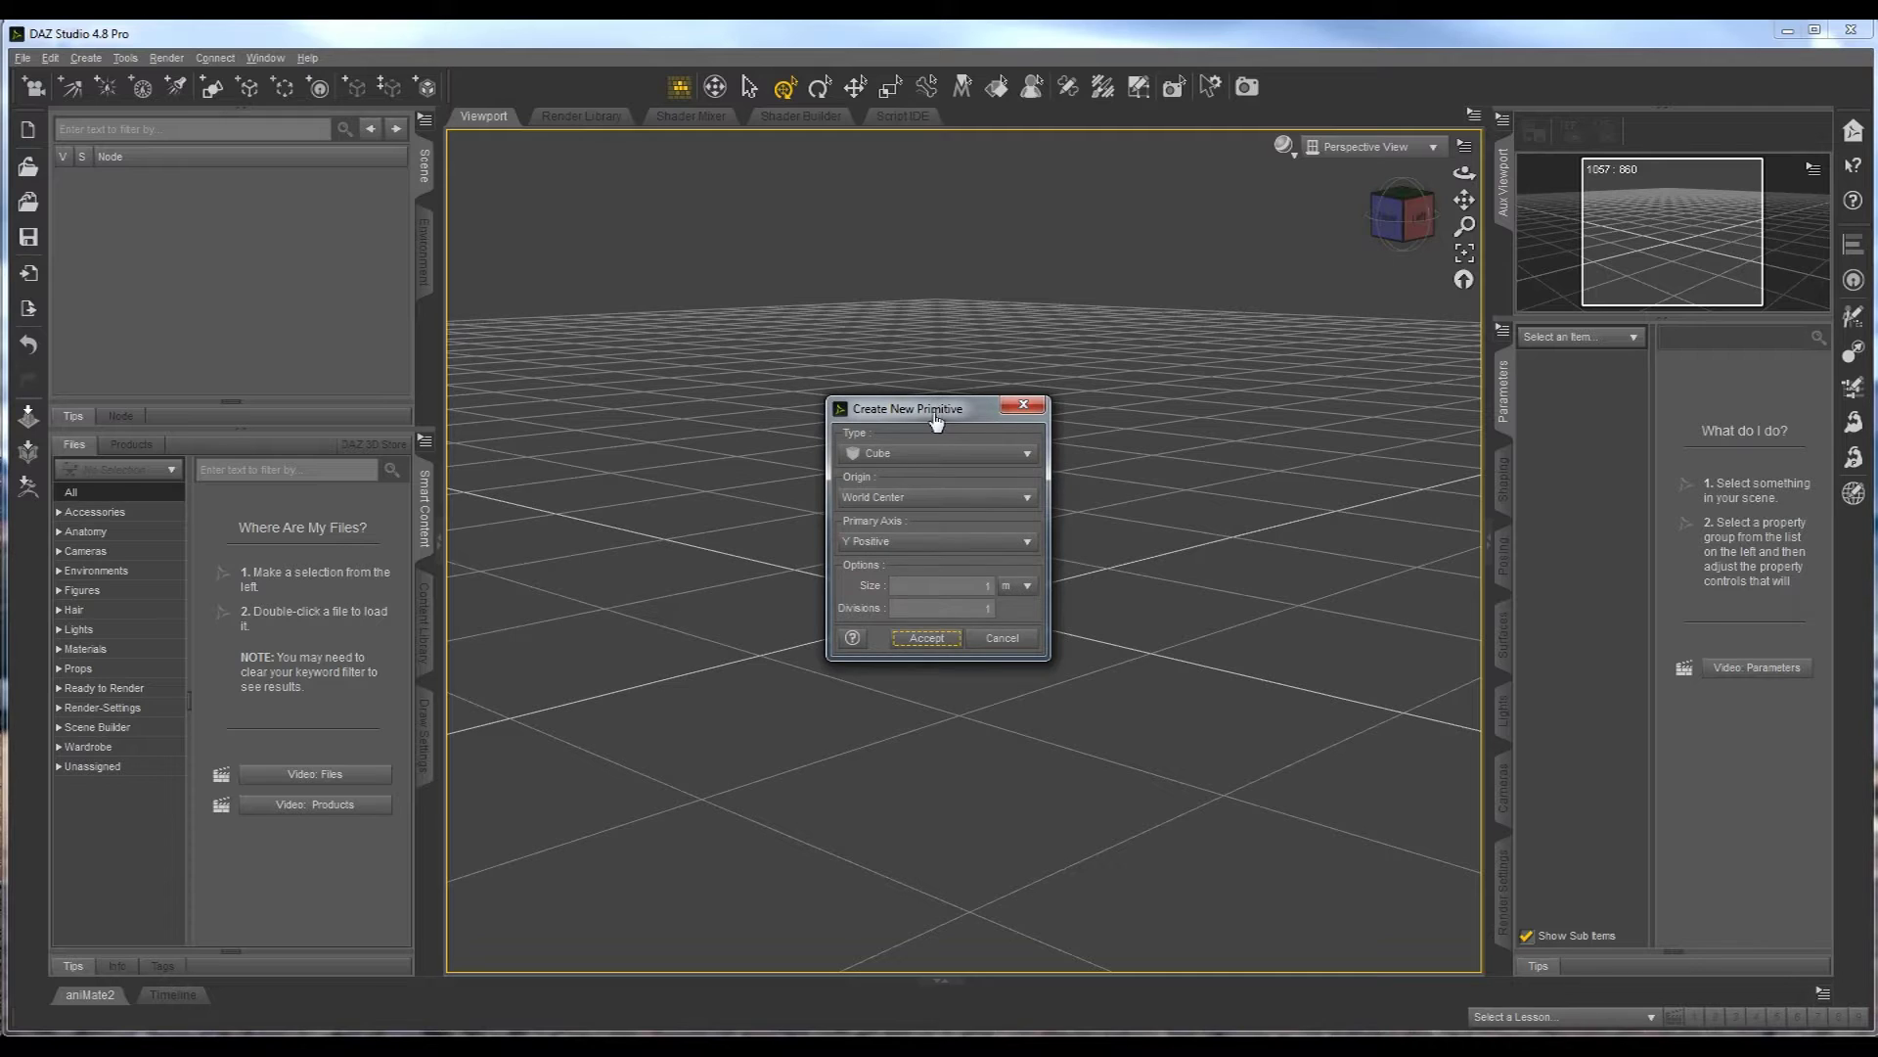
pyautogui.moveTo(925, 414); pyautogui.dragTo(908, 353)
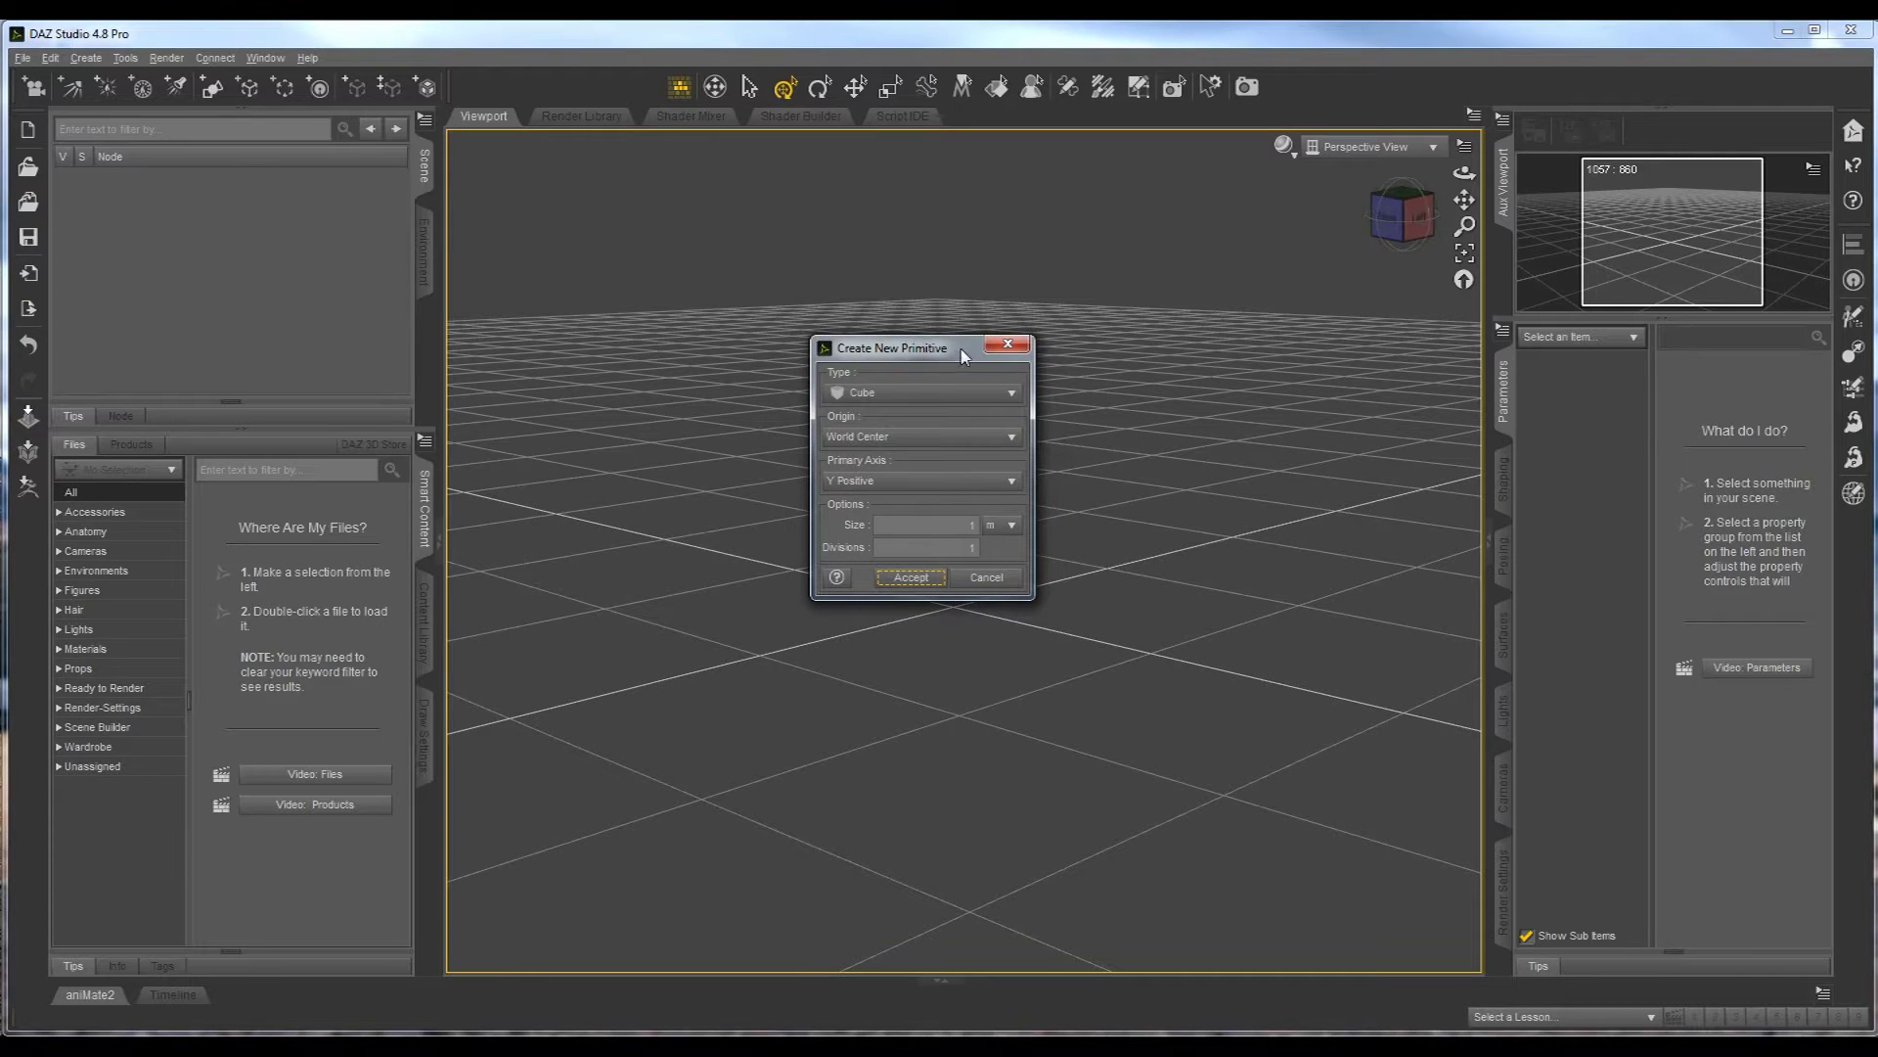
pyautogui.click(1012, 395)
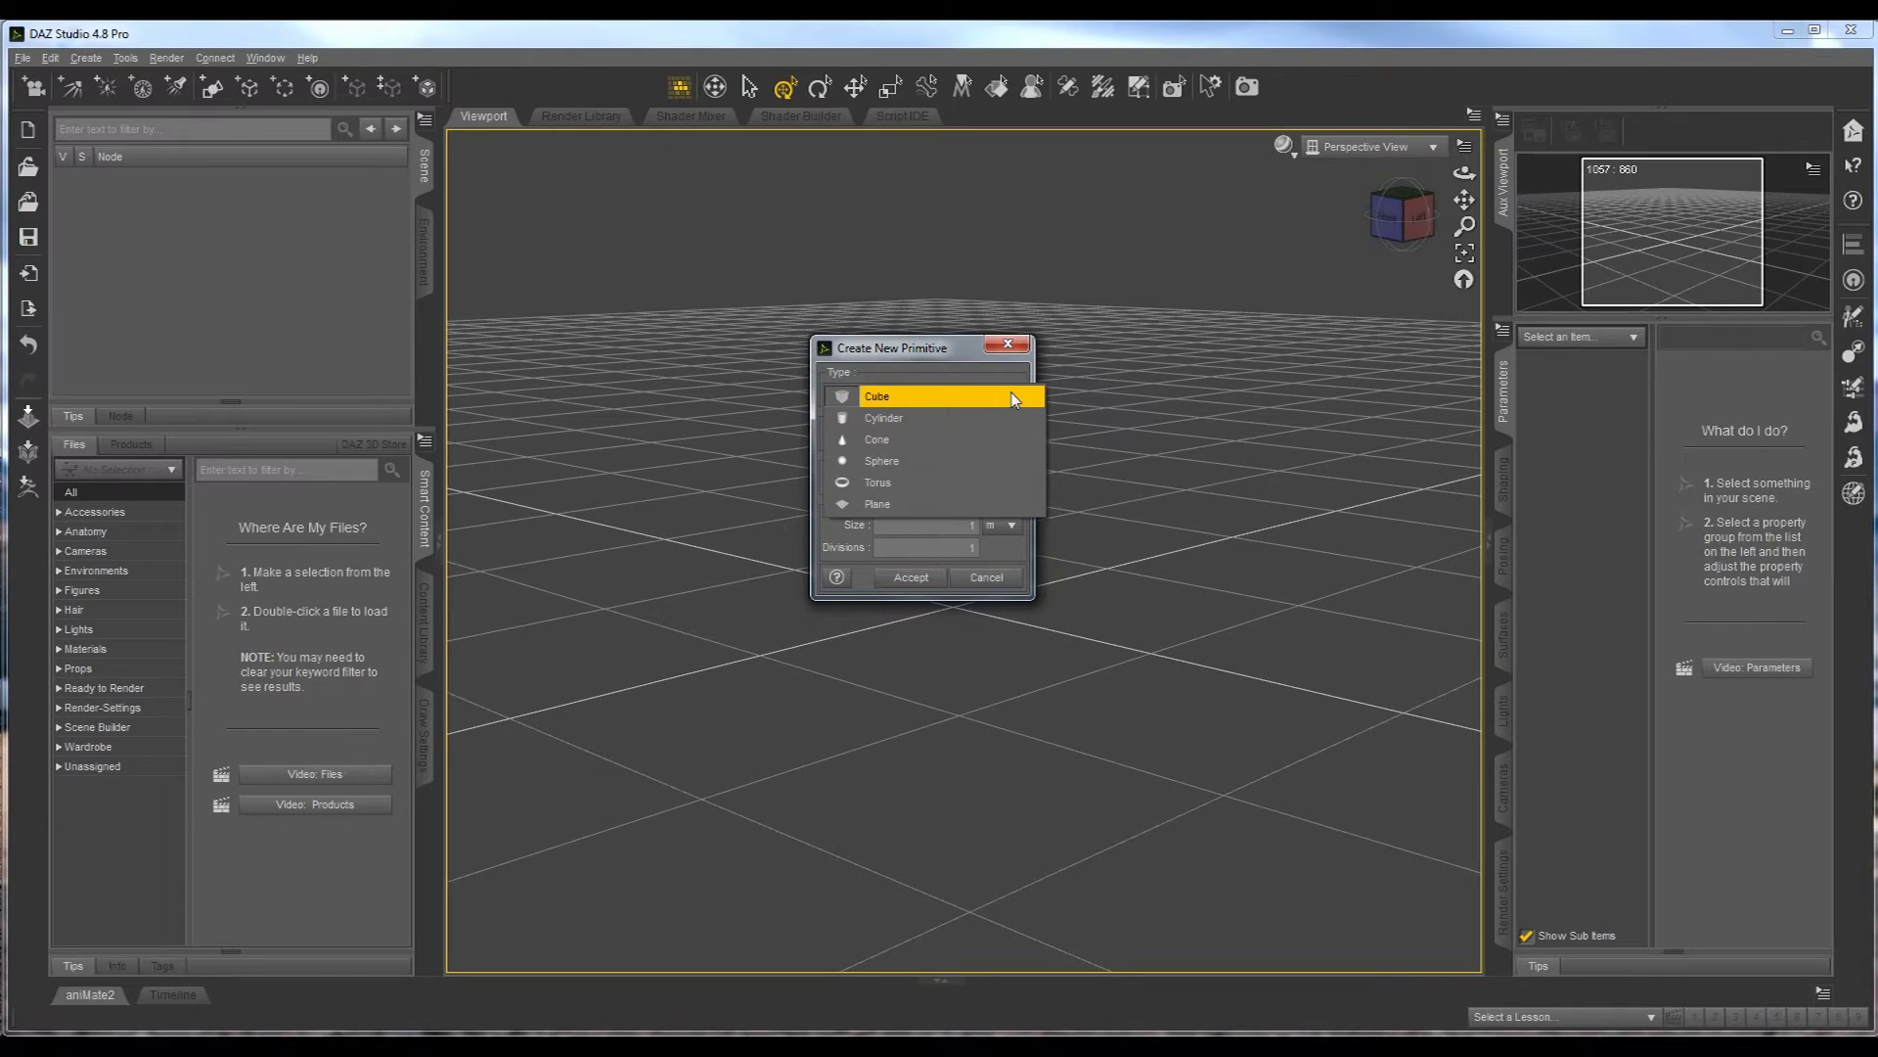
pyautogui.click(935, 462)
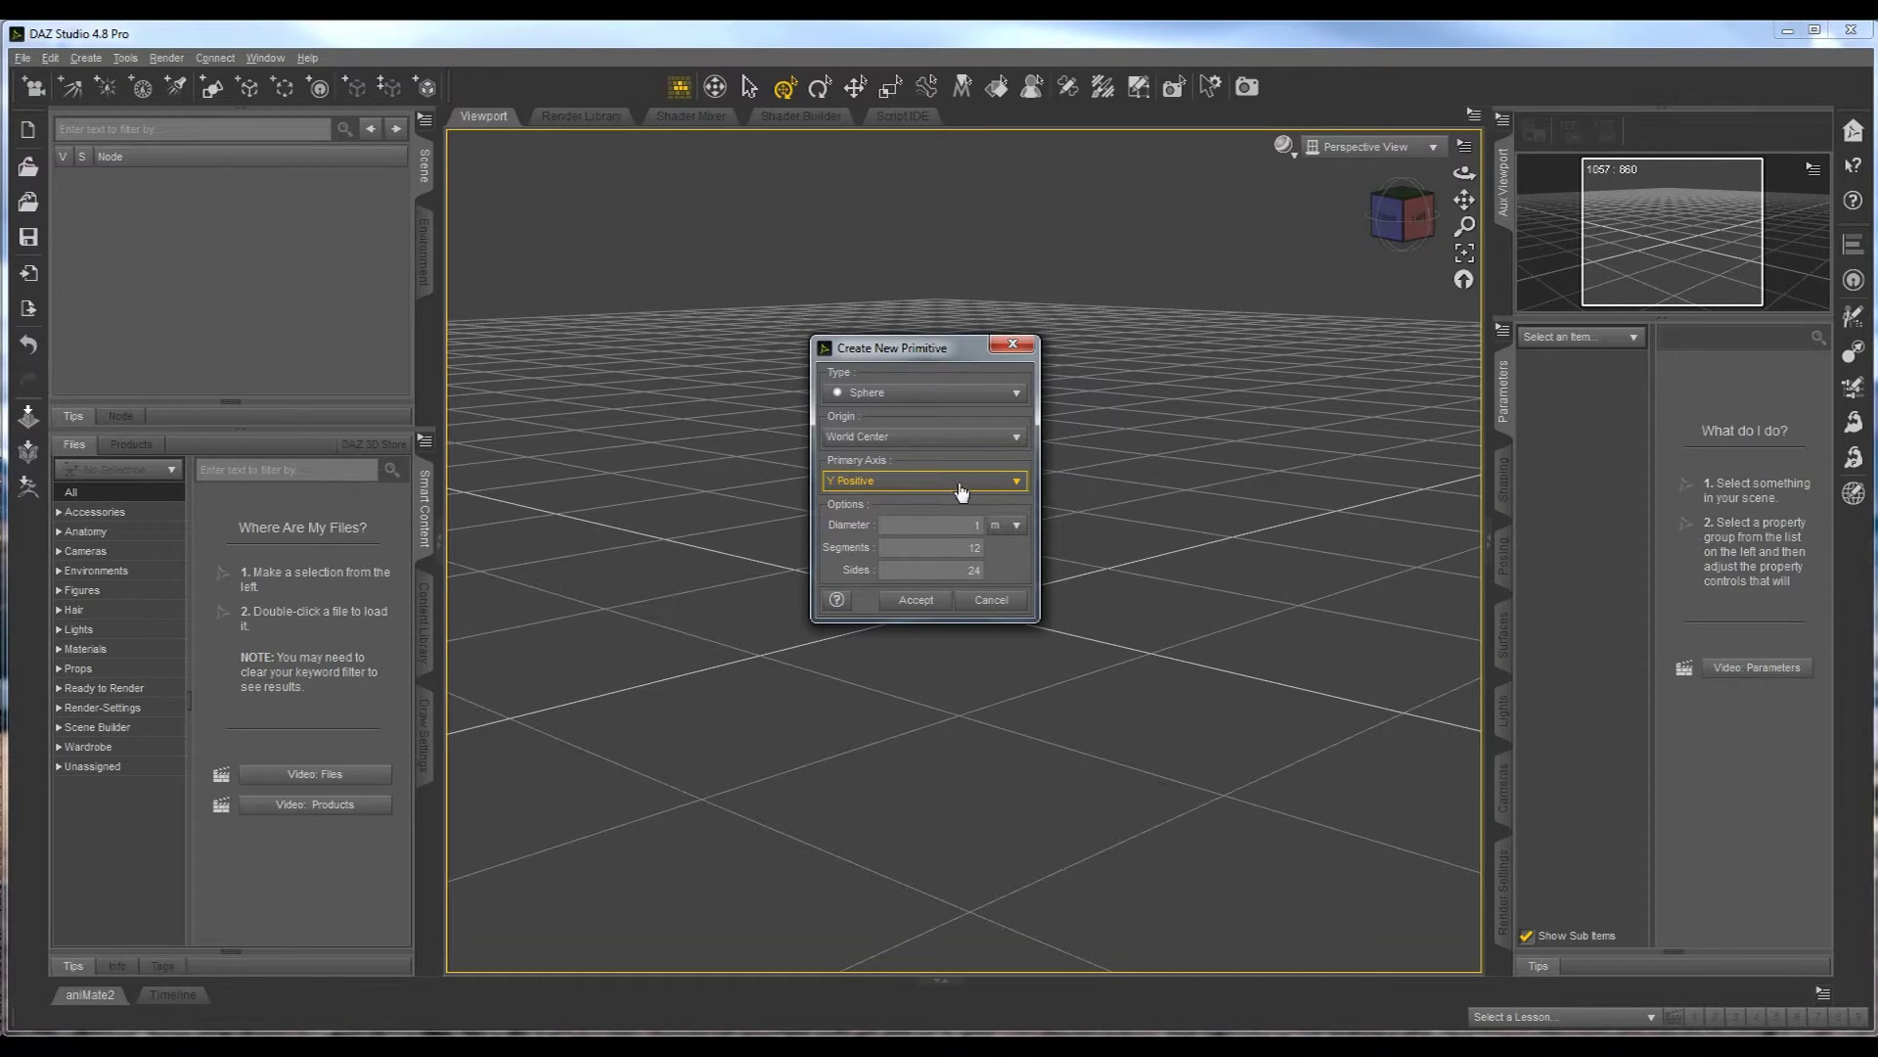
pyautogui.click(1018, 481)
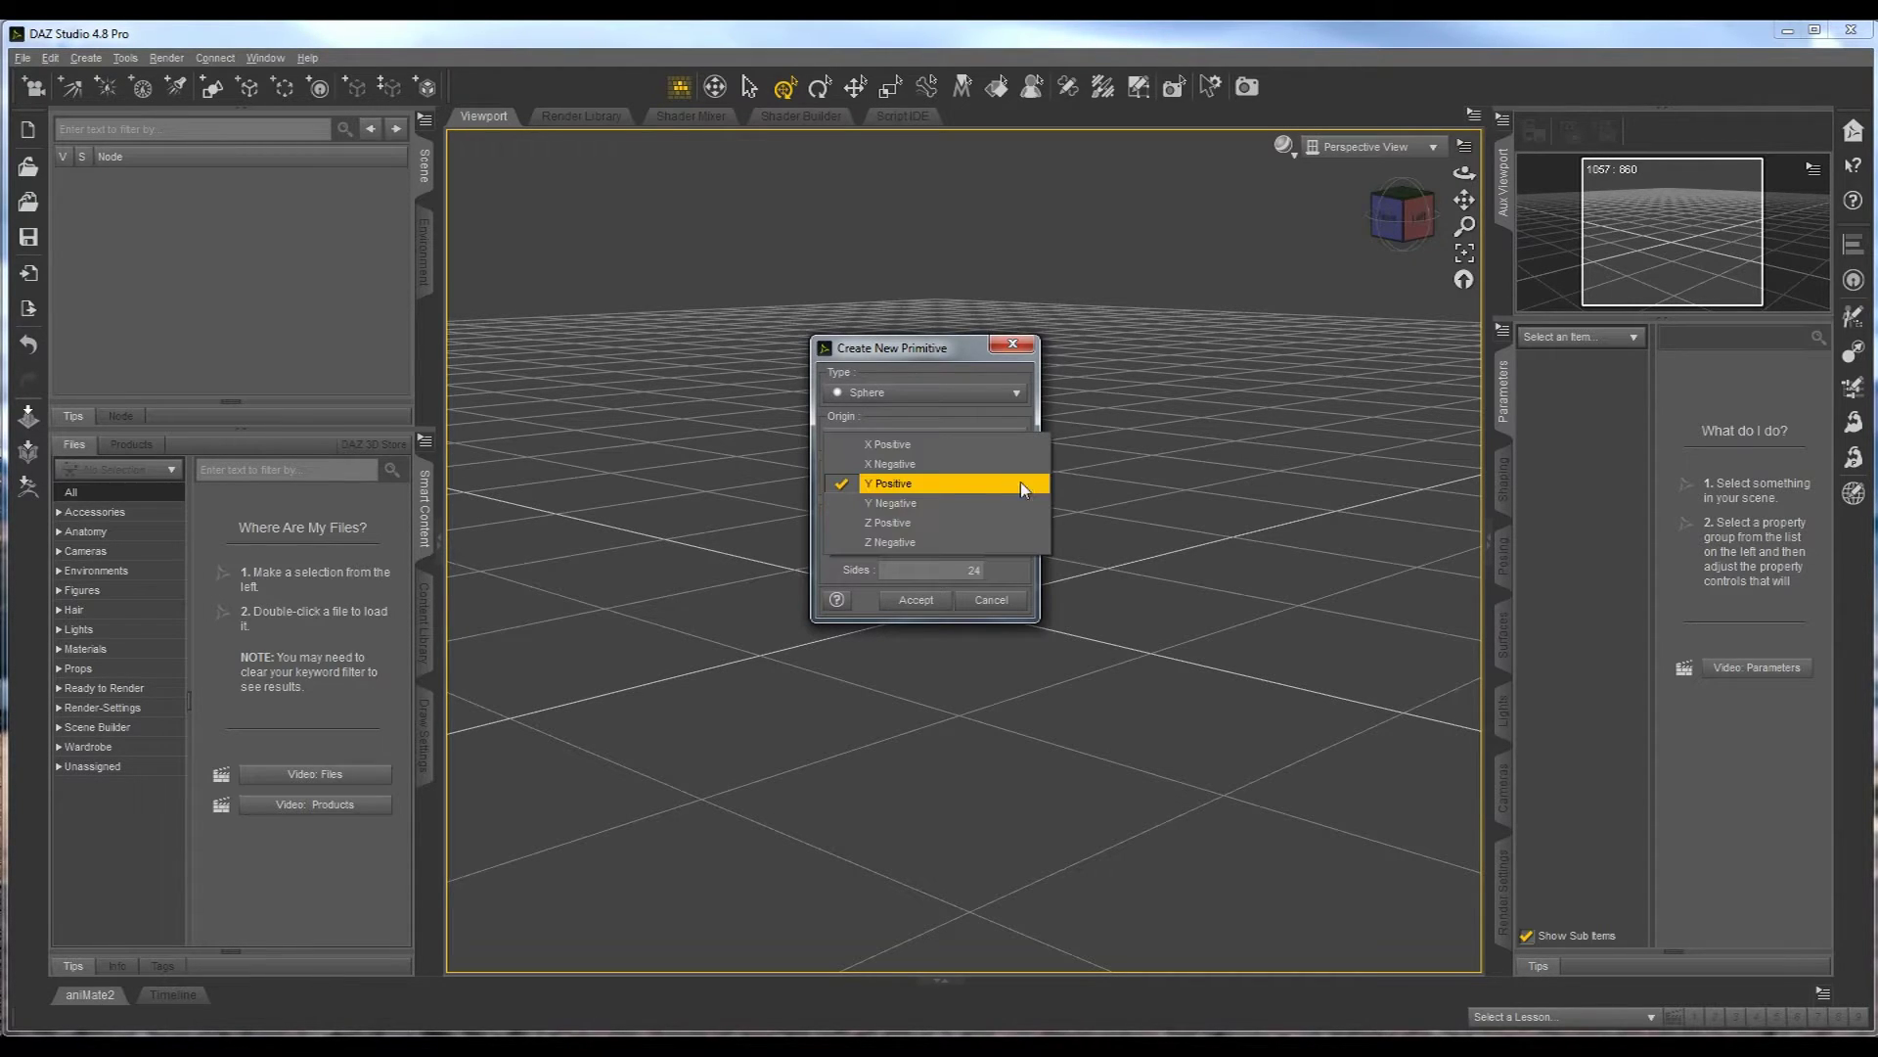
pyautogui.click(943, 481)
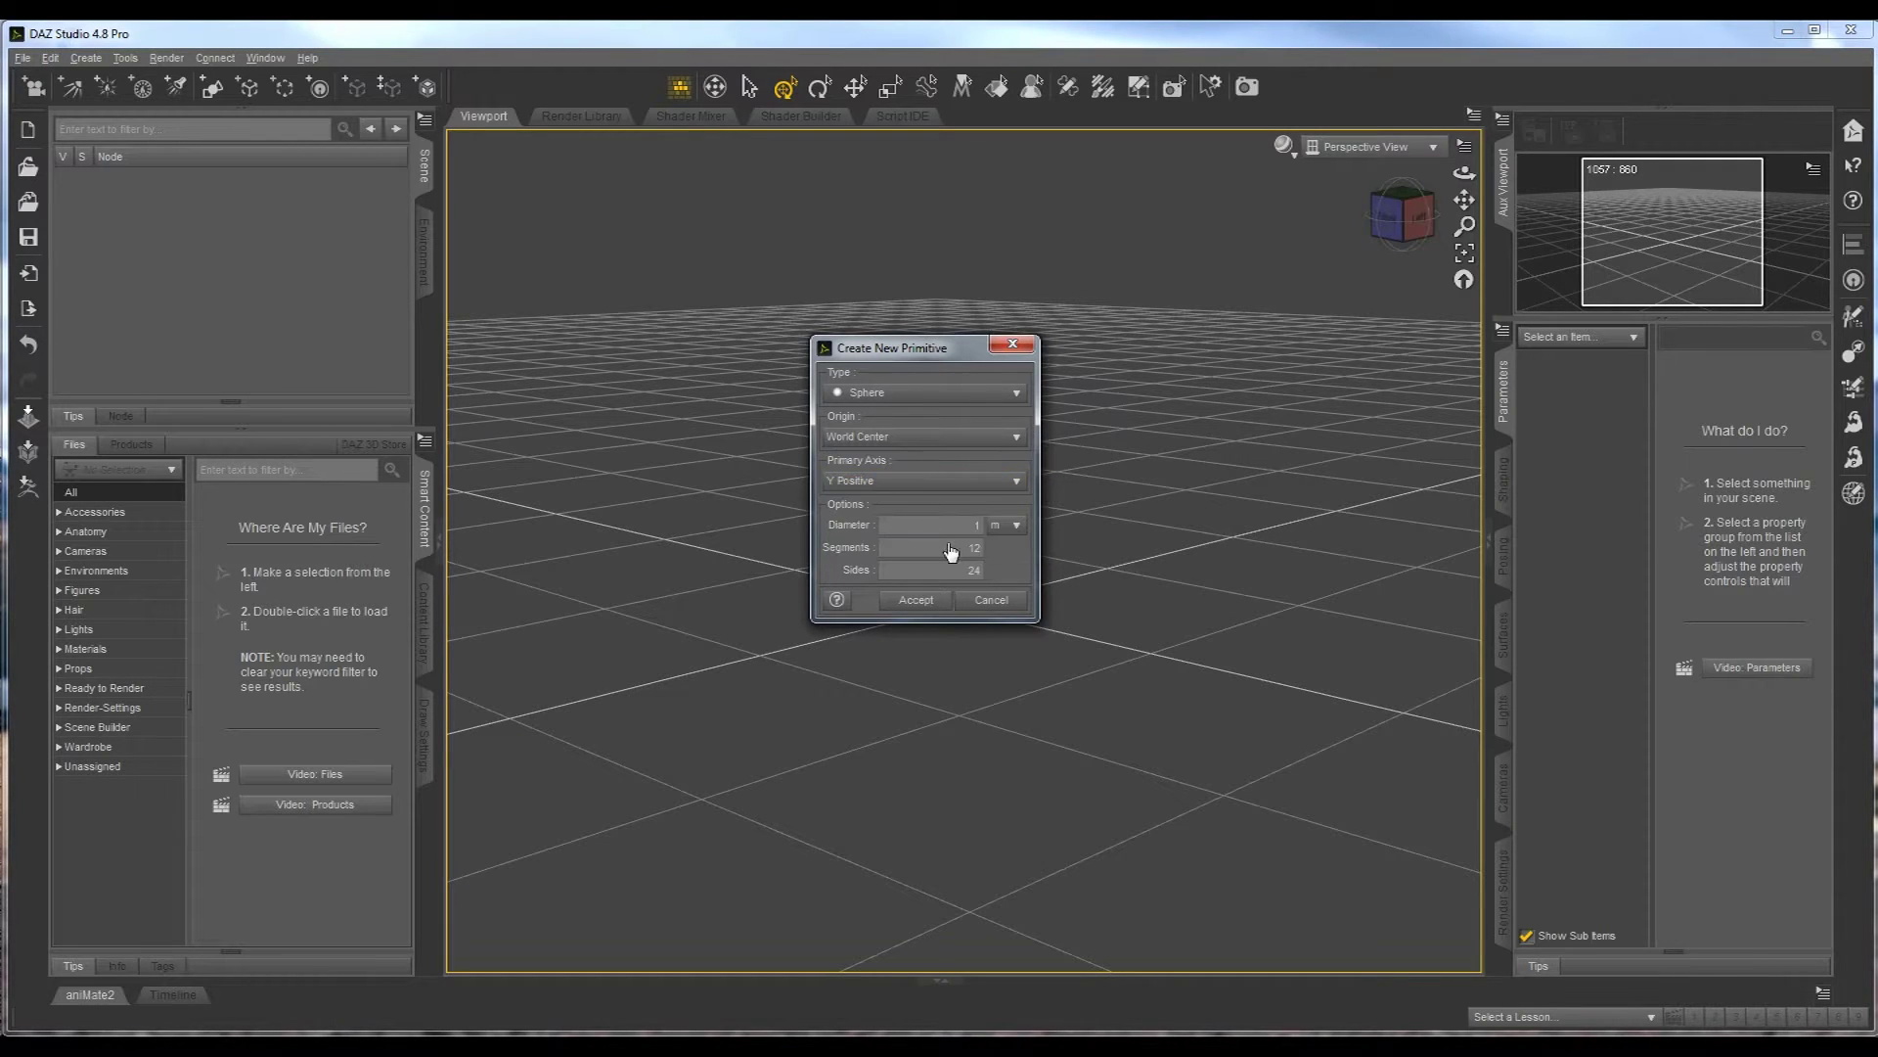
pyautogui.click(1019, 484)
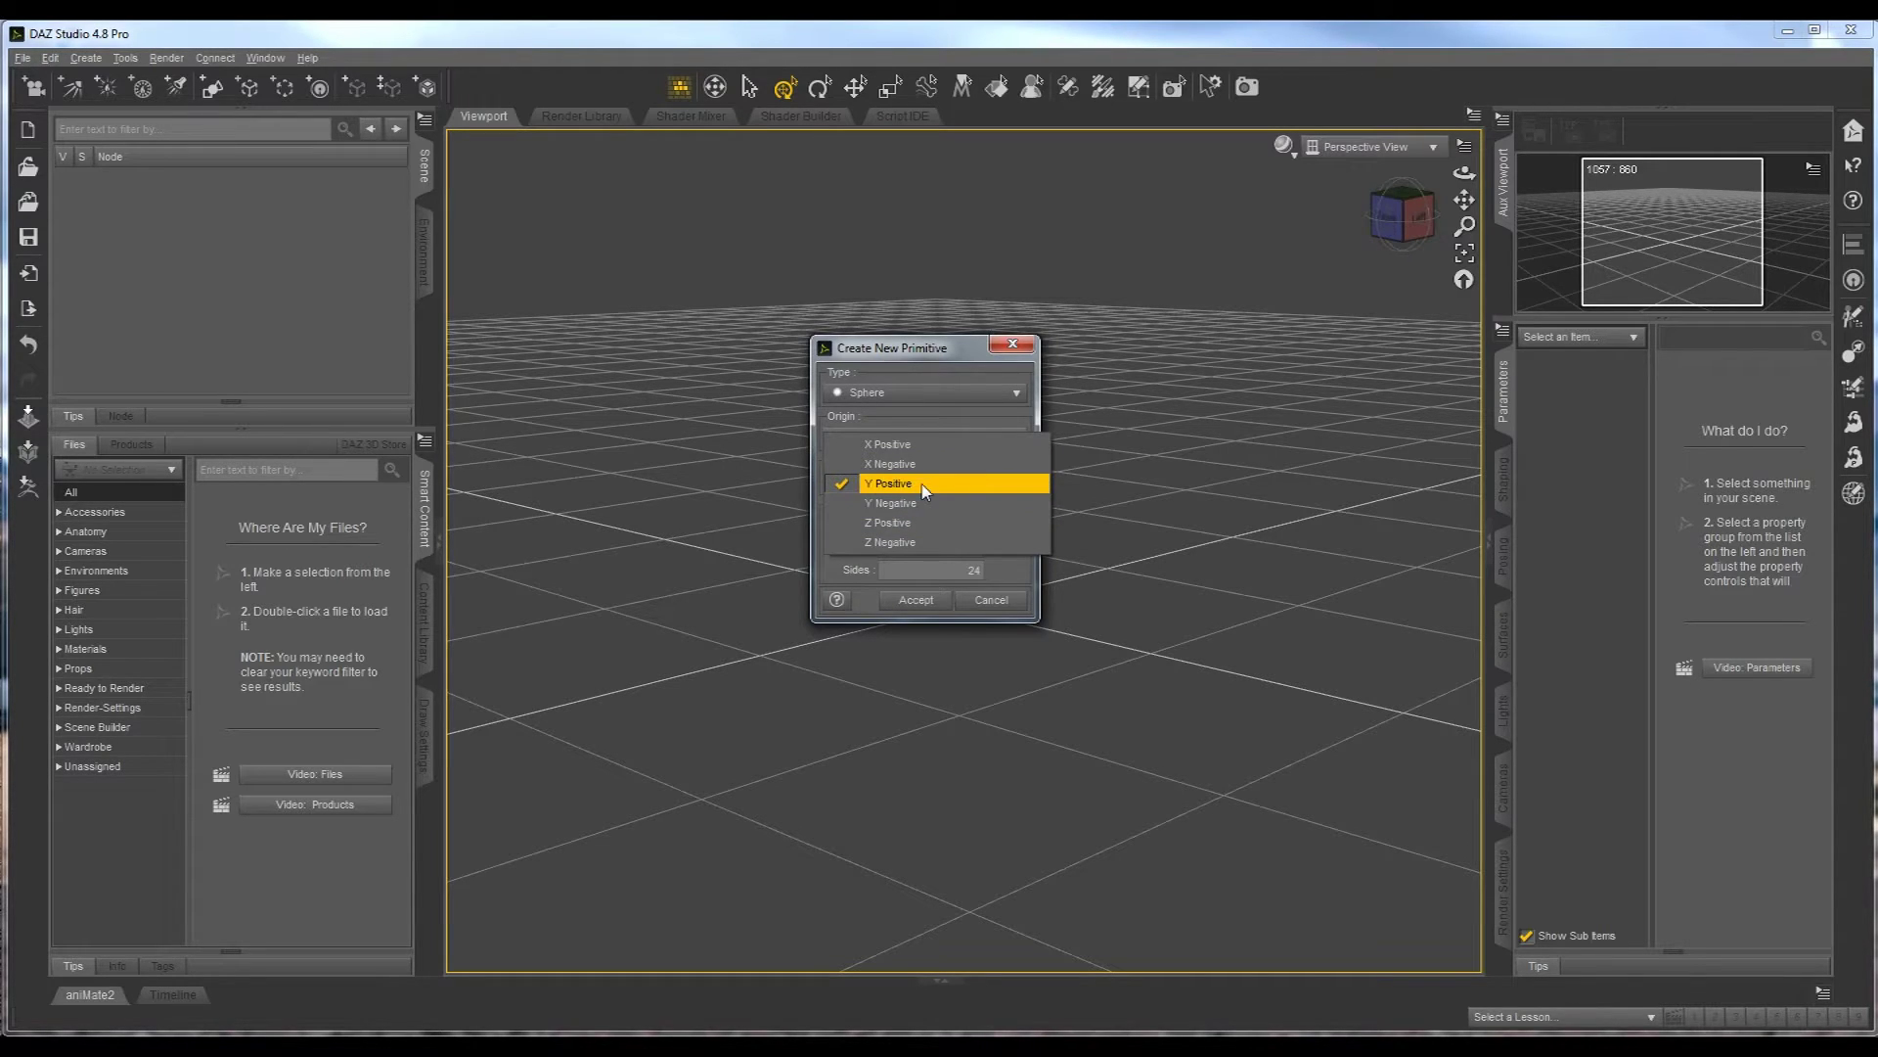
pyautogui.click(990, 484)
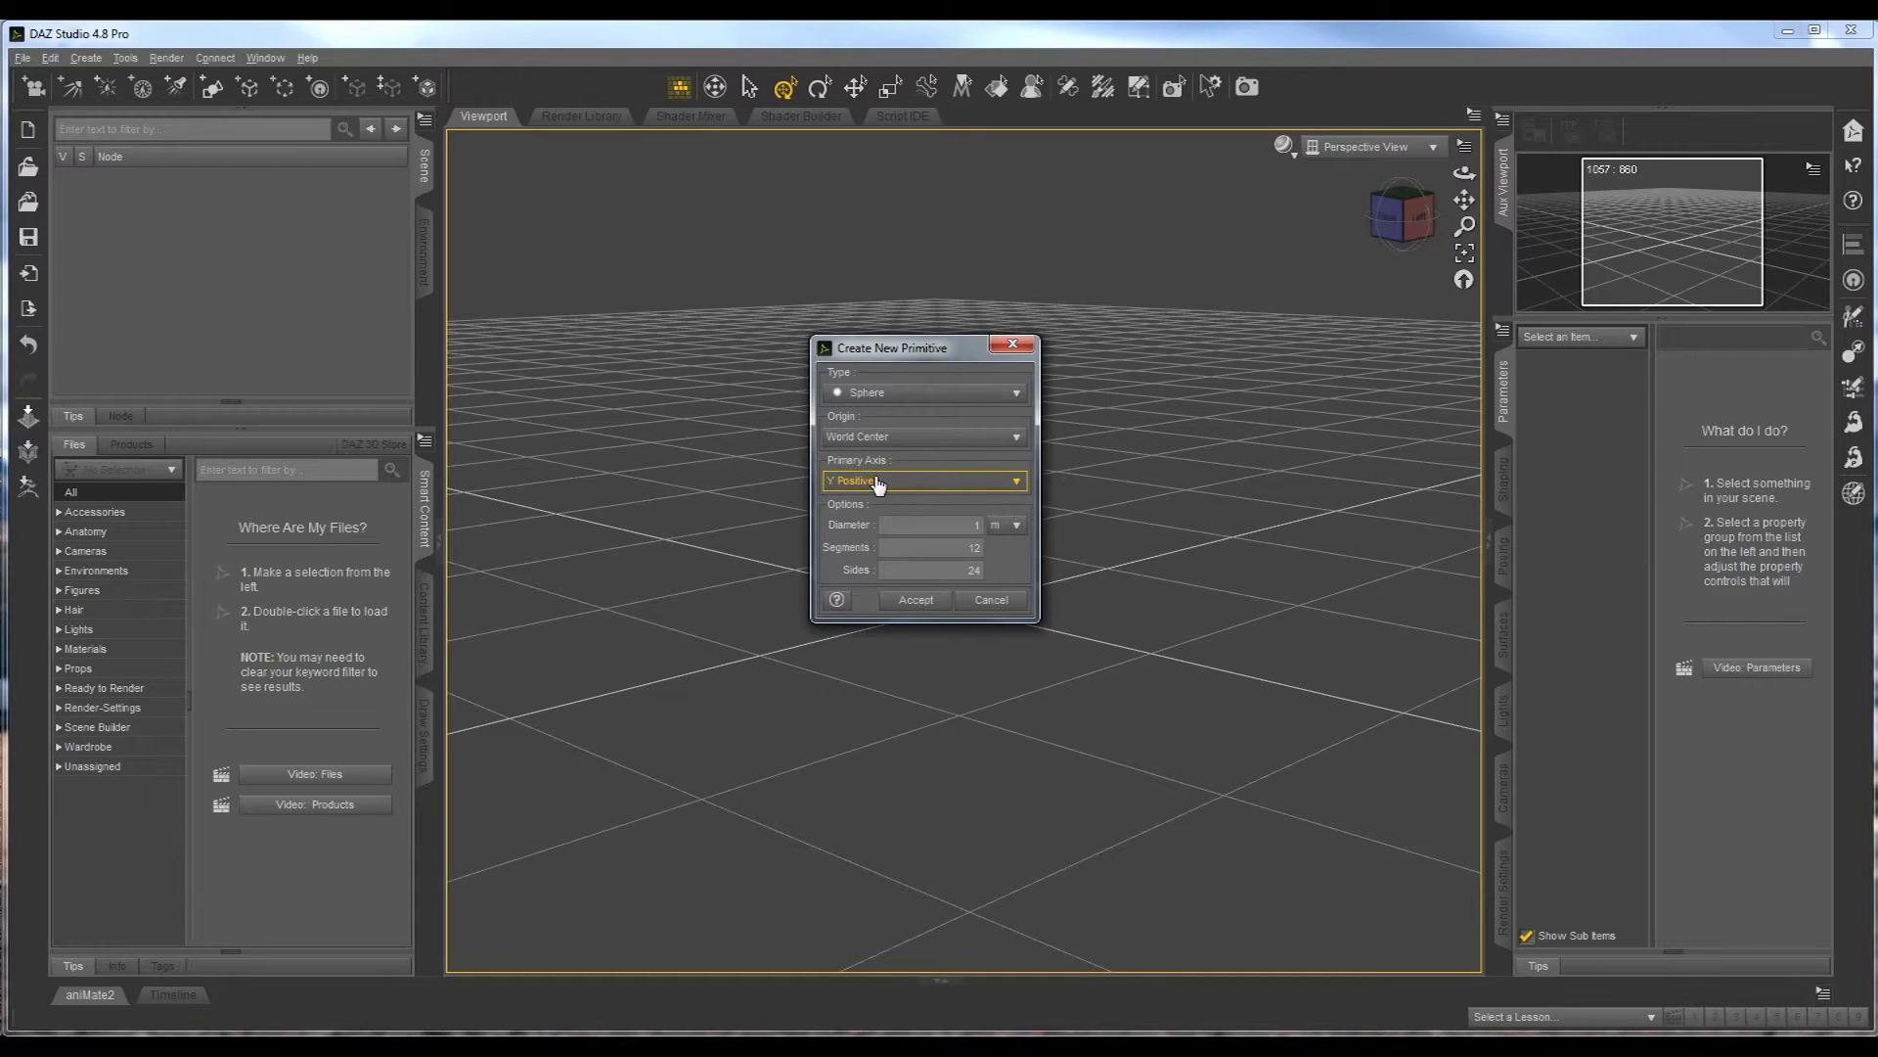
pyautogui.click(1019, 529)
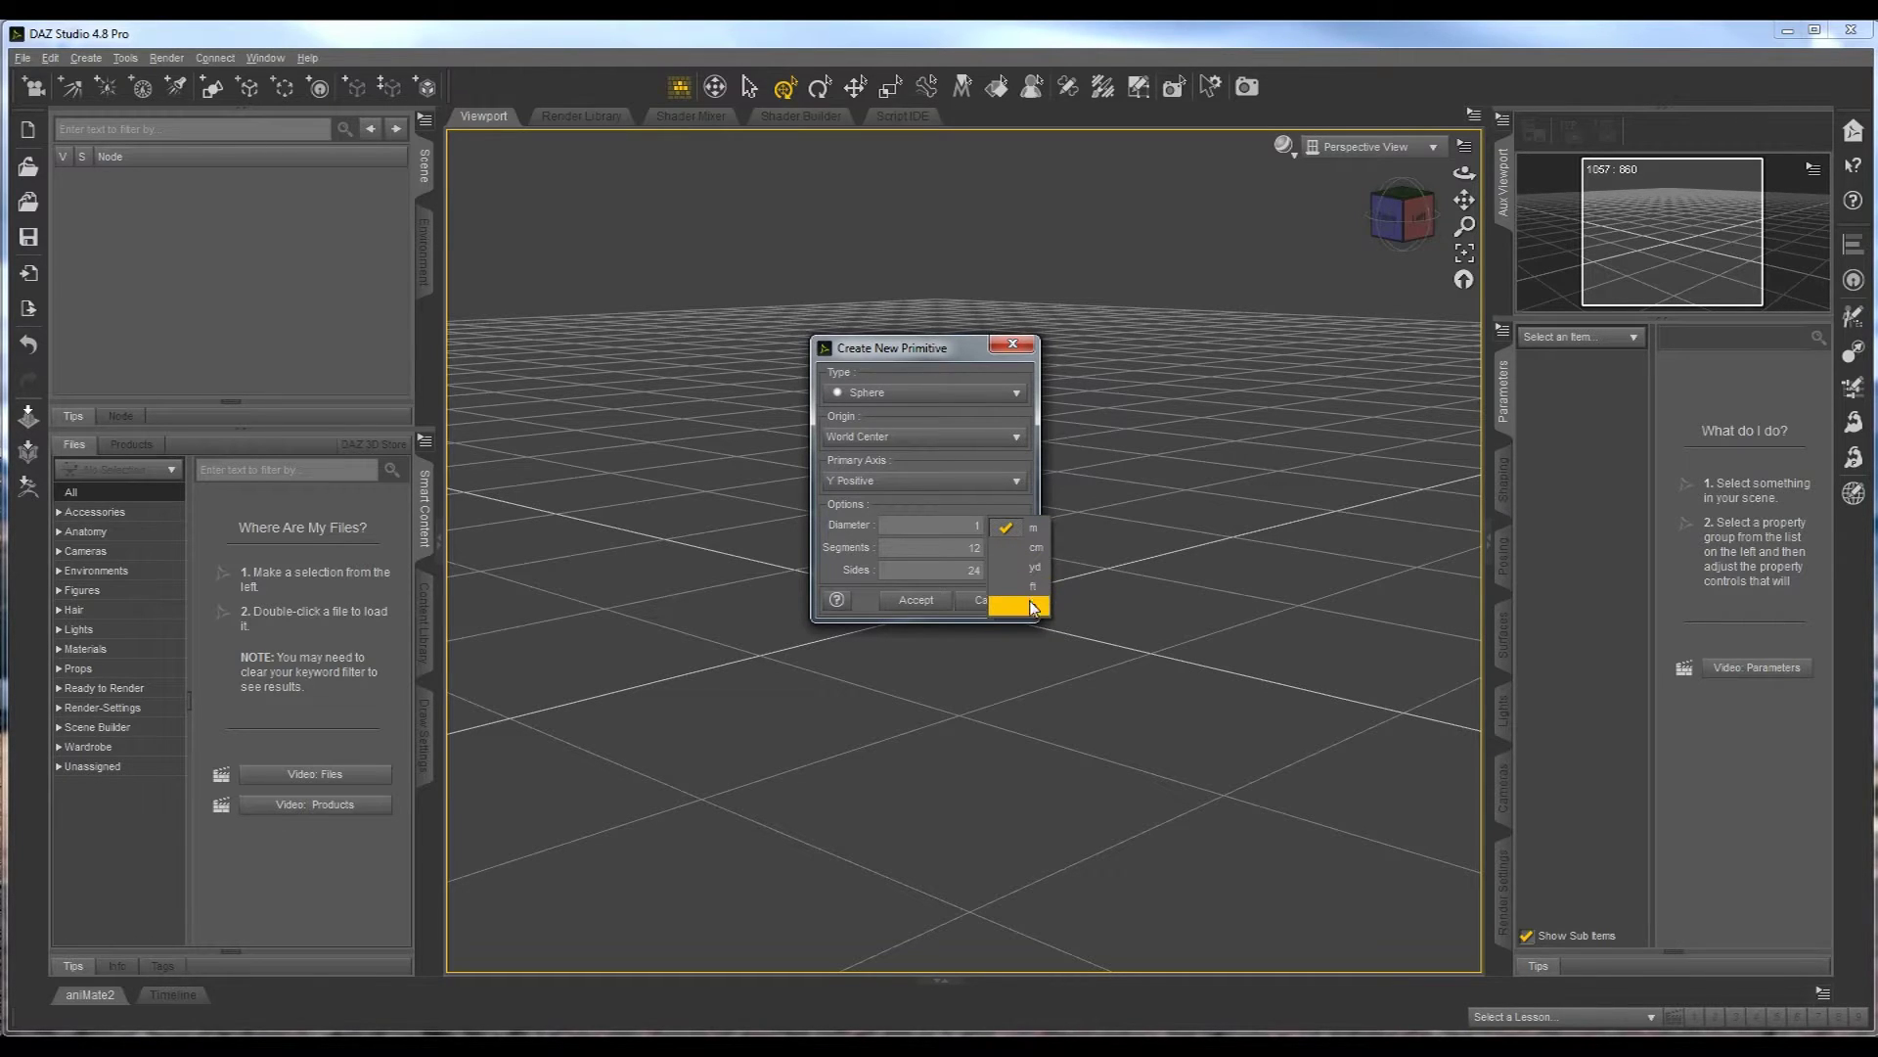
pyautogui.click(1037, 529)
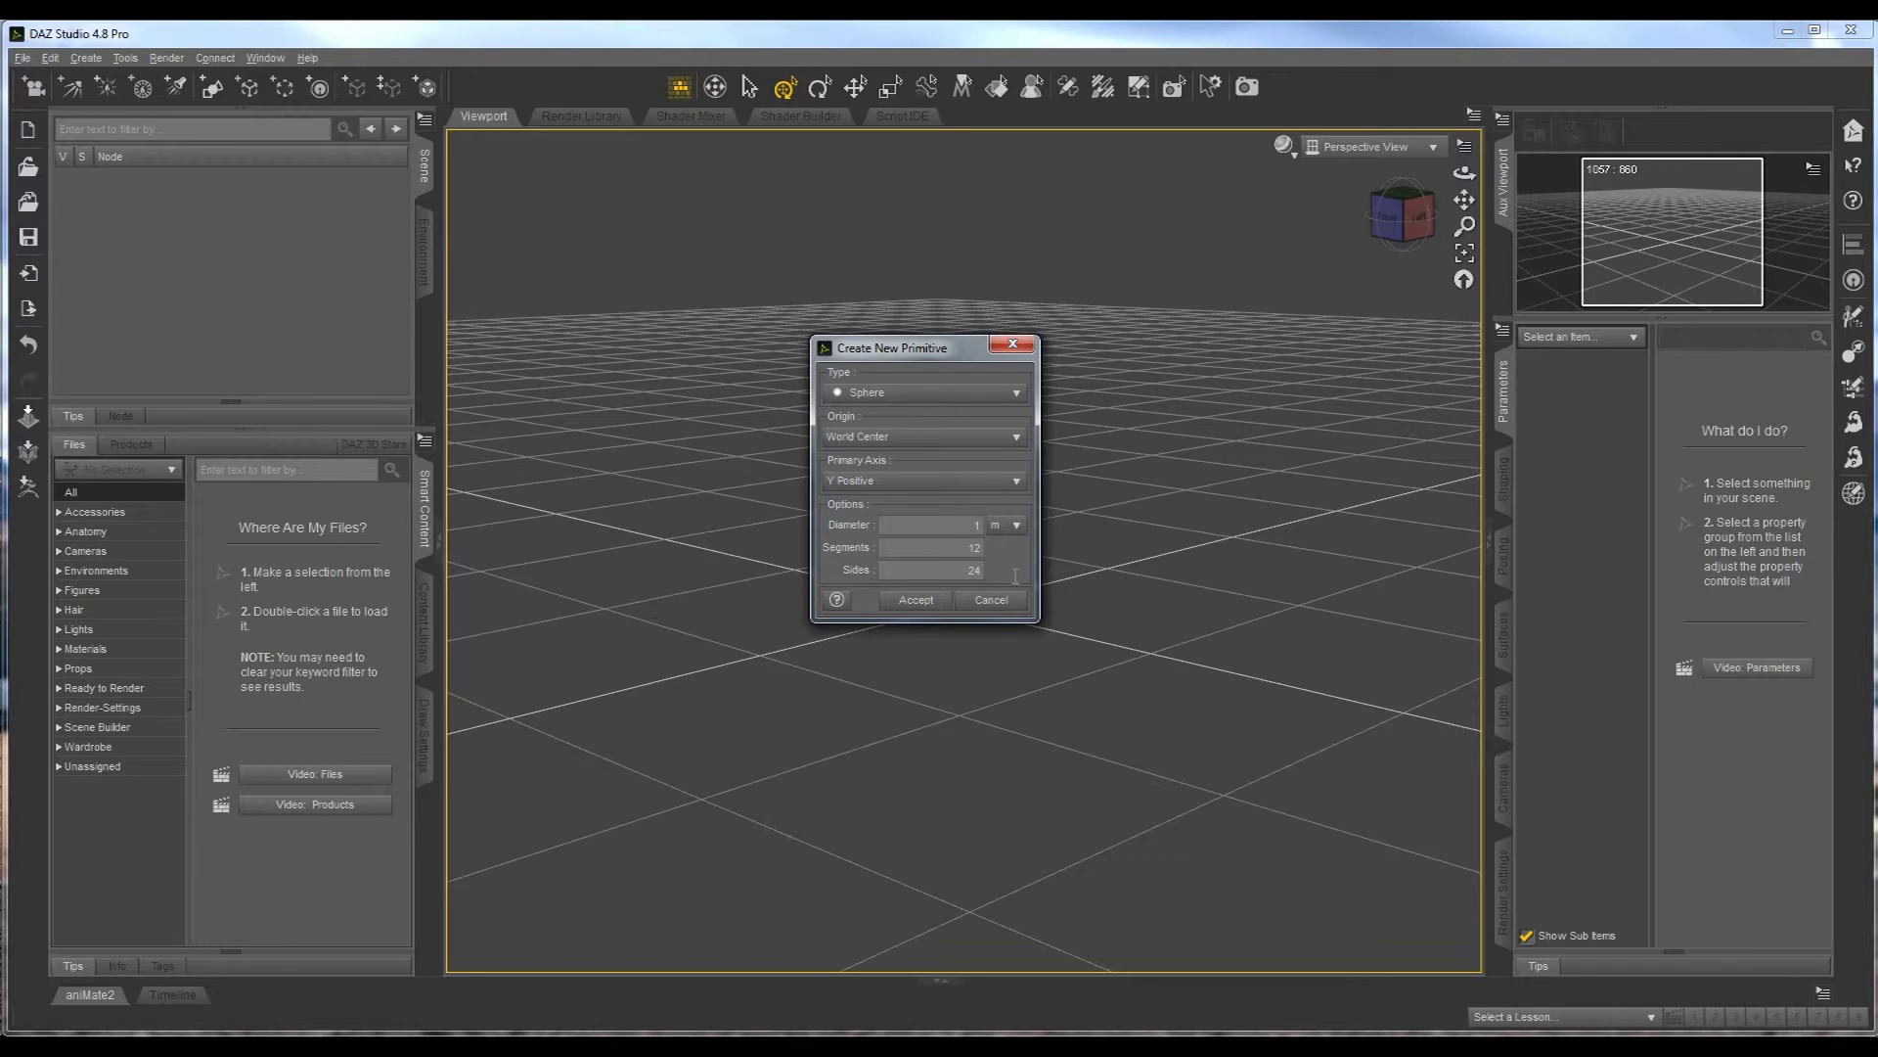
pyautogui.click(917, 599)
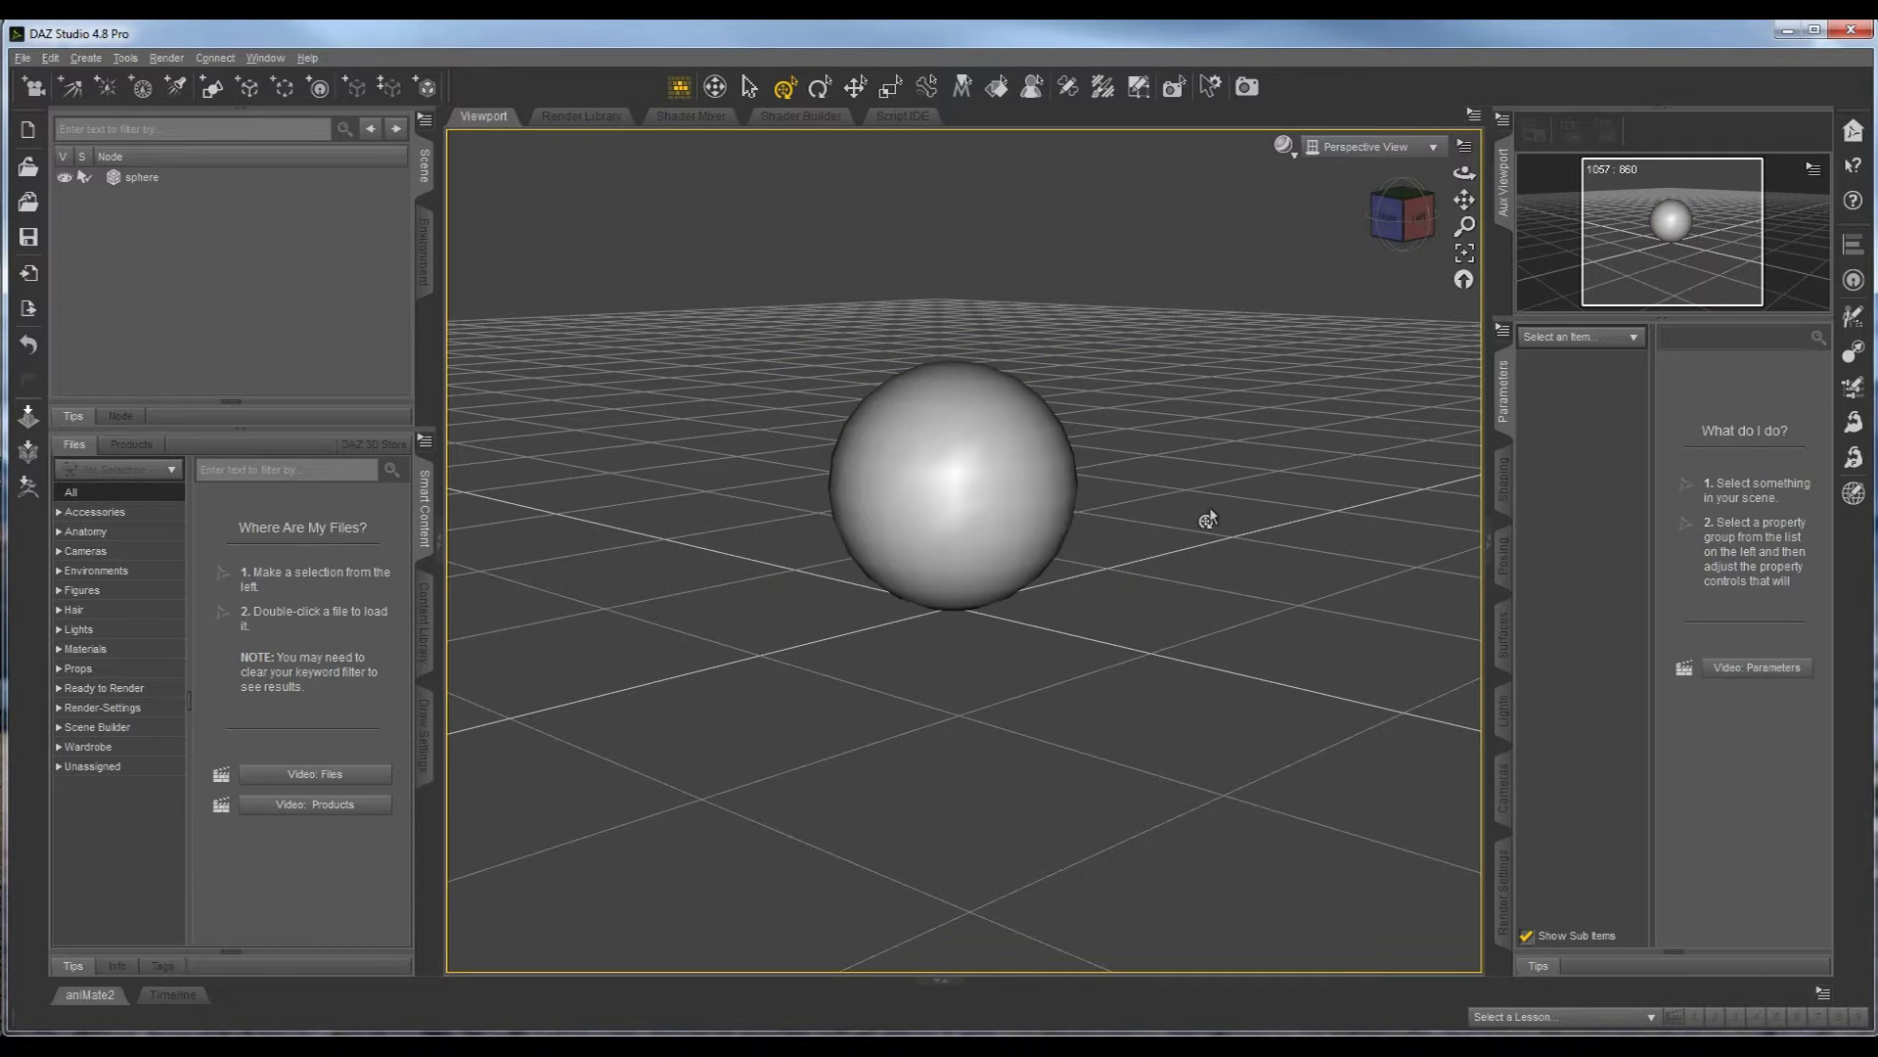
# - Inspect the sphere from above, from near floor level, up close and from farther away
pyautogui.moveTo(1213, 497); pyautogui.dragTo(1191, 336)
pyautogui.scroll(5, 1122, 537)
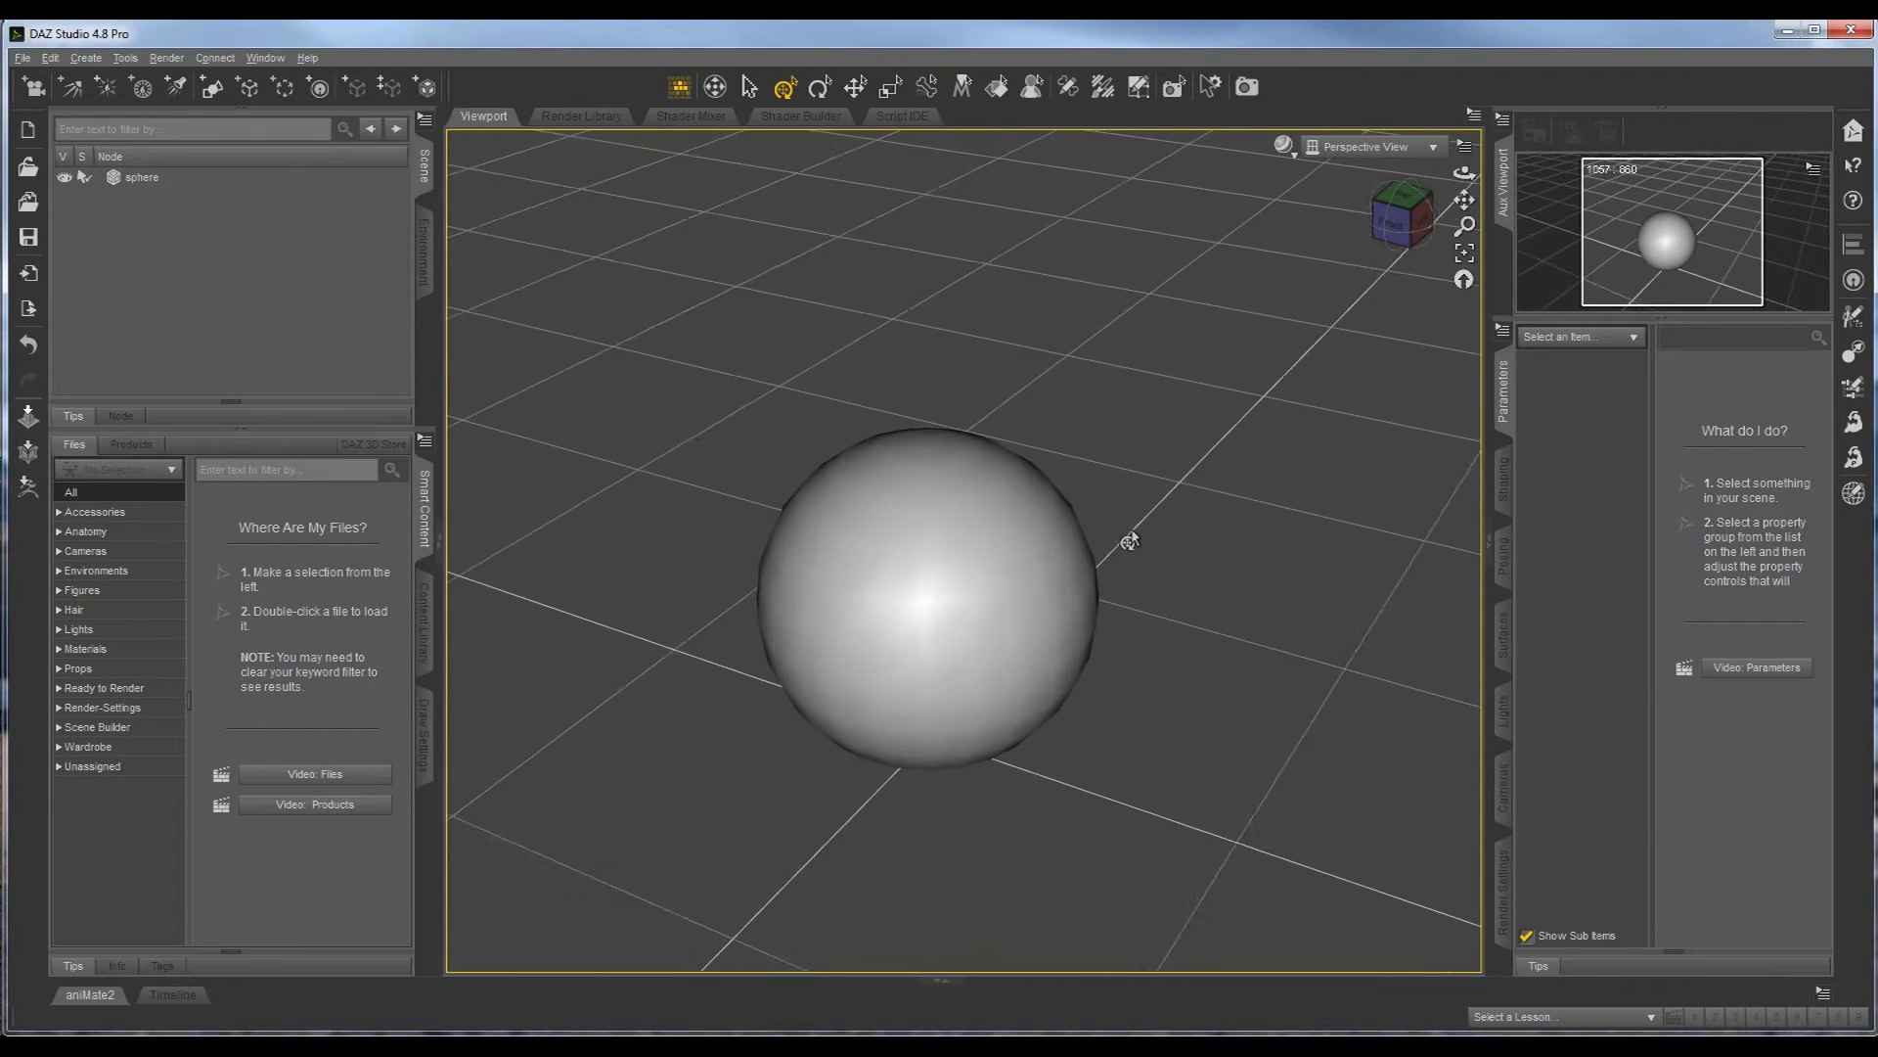
pyautogui.moveTo(1179, 440); pyautogui.dragTo(1181, 577)
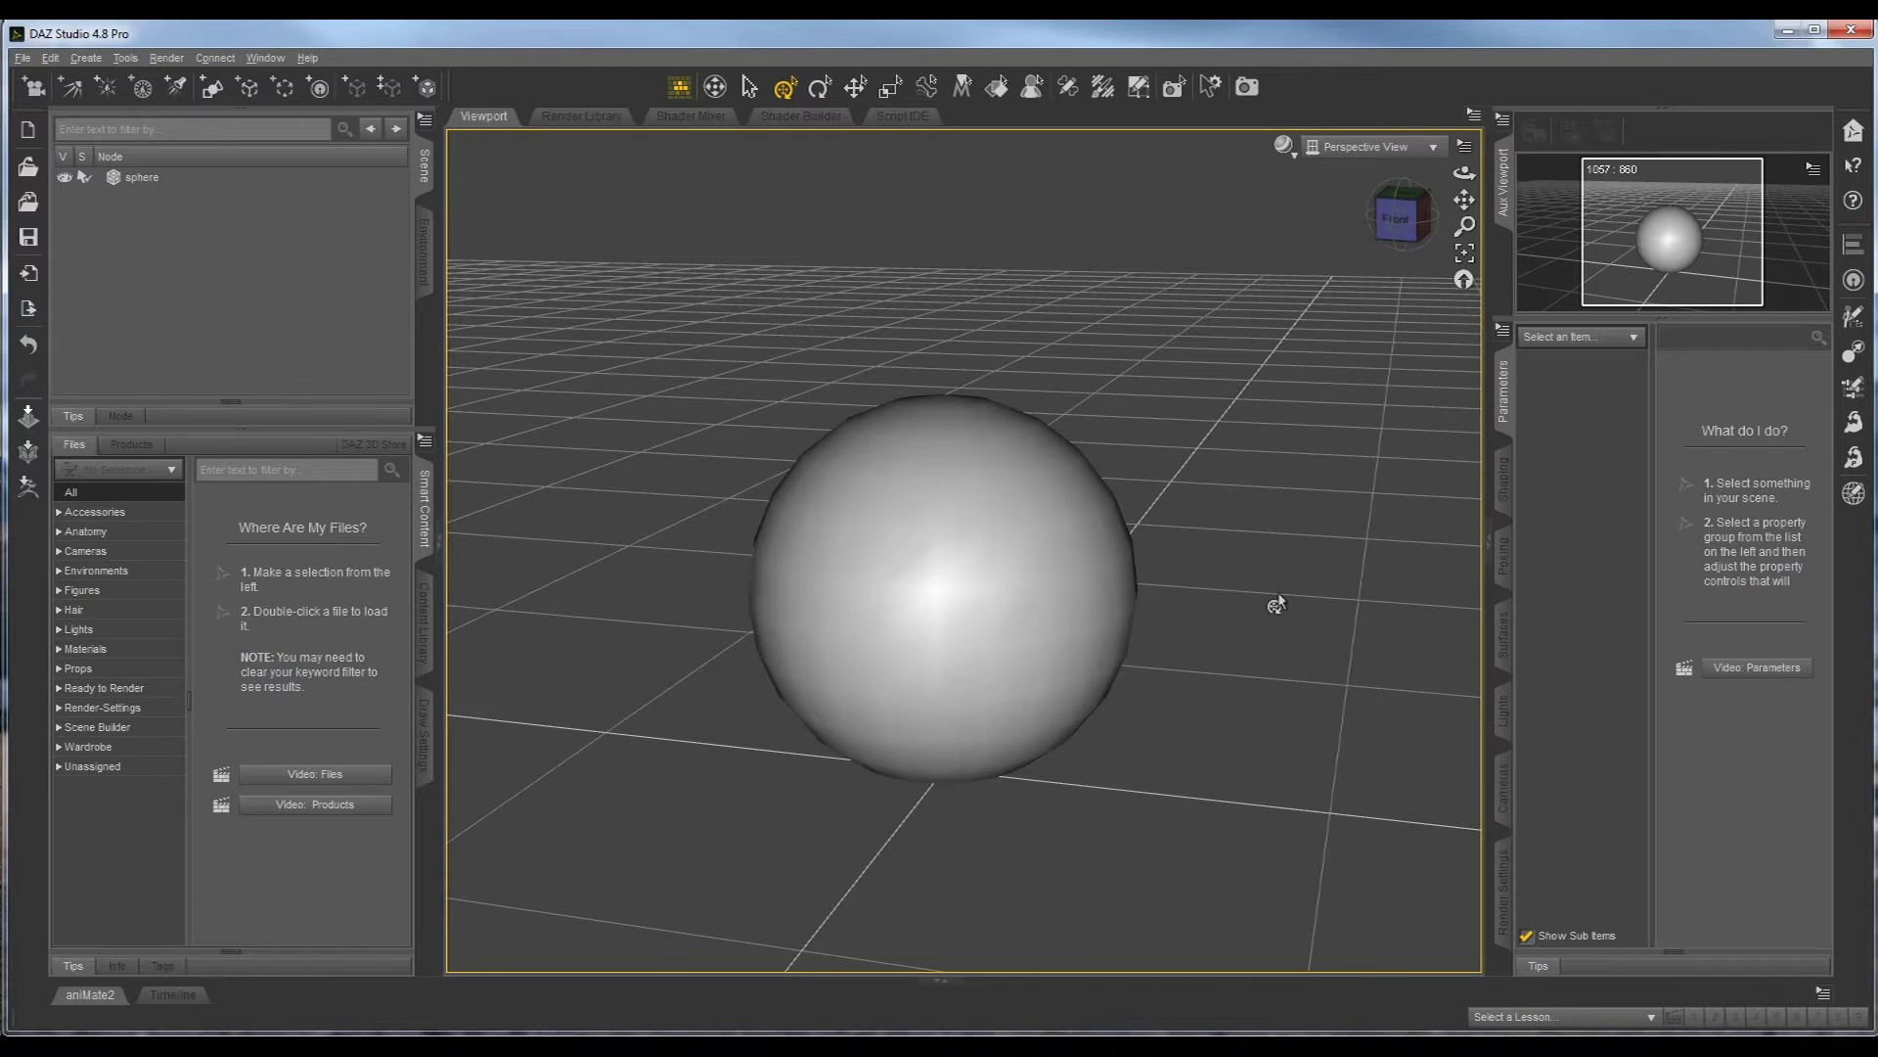
pyautogui.scroll(-5, 1223, 636)
pyautogui.moveTo(1229, 594); pyautogui.dragTo(1223, 583)
pyautogui.moveTo(1169, 640); pyautogui.dragTo(1098, 623)
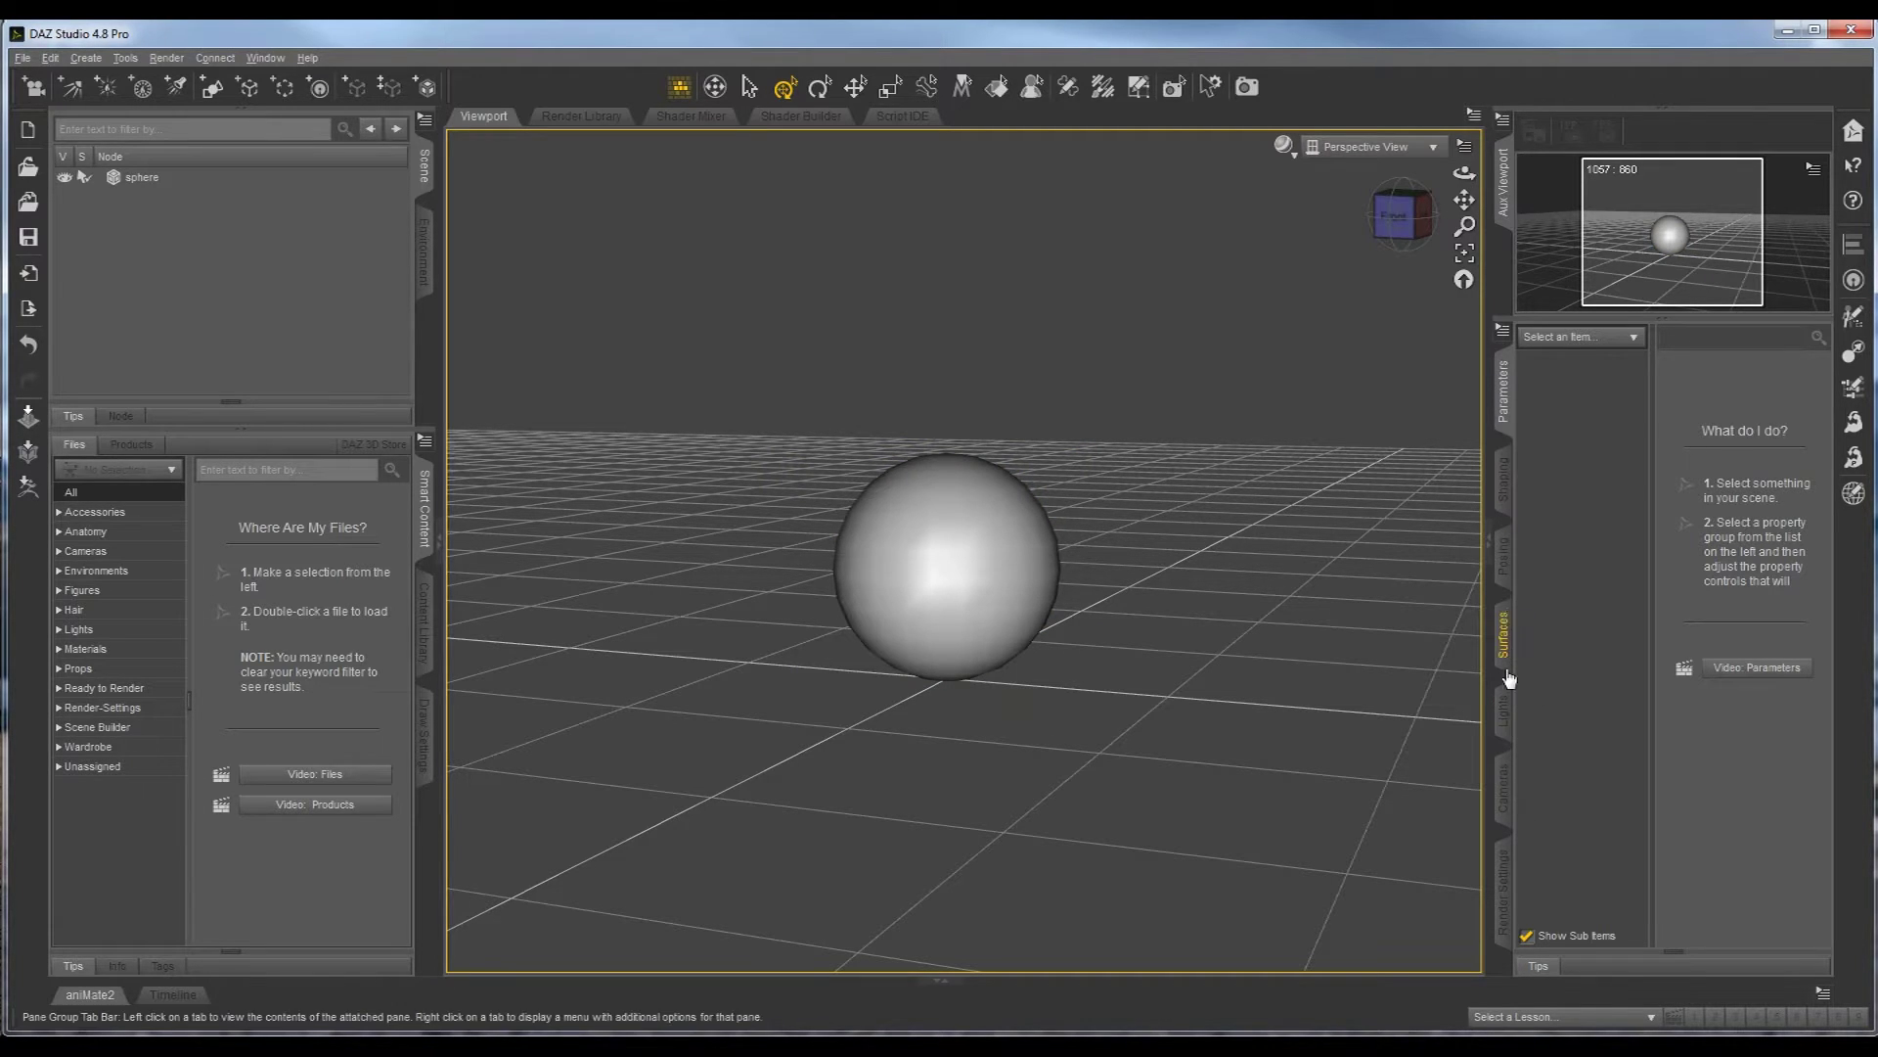
# - Look over the render and camera settings, and expand and show the Environment group of the render settings
pyautogui.click(1504, 894)
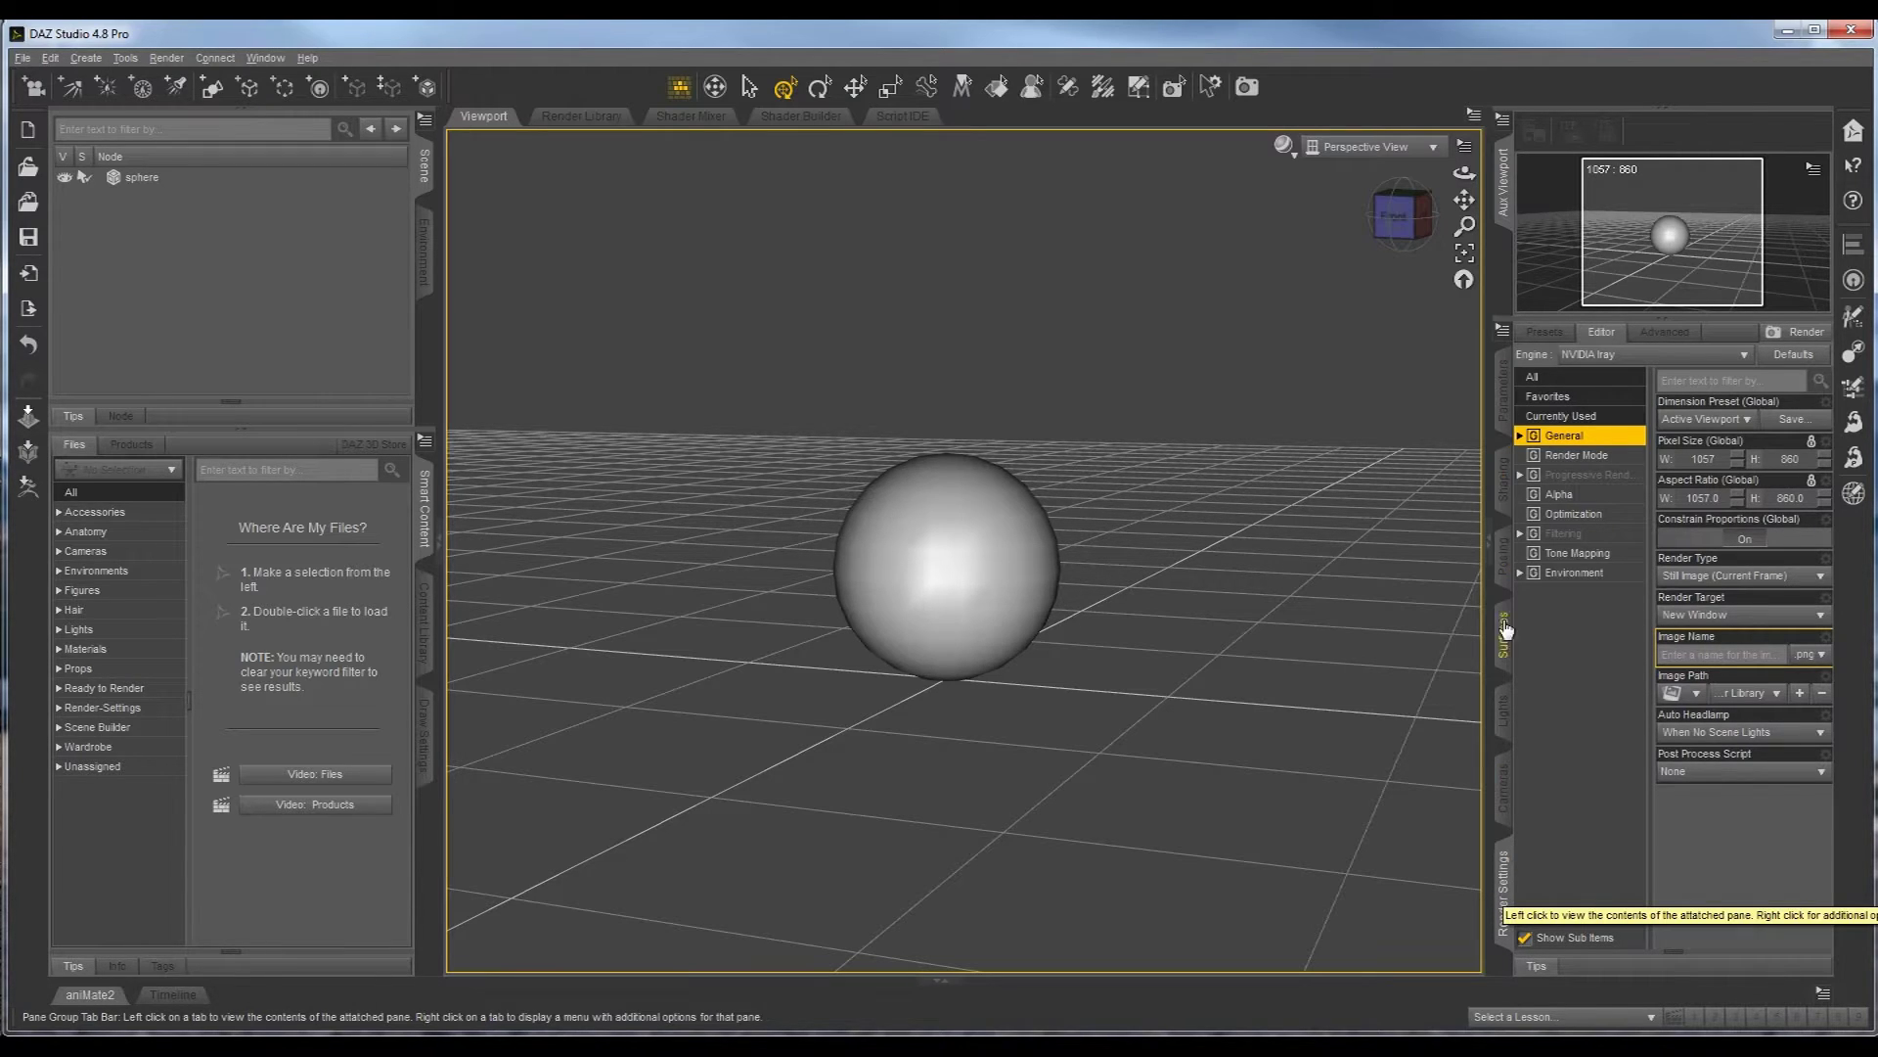
pyautogui.click(1504, 873)
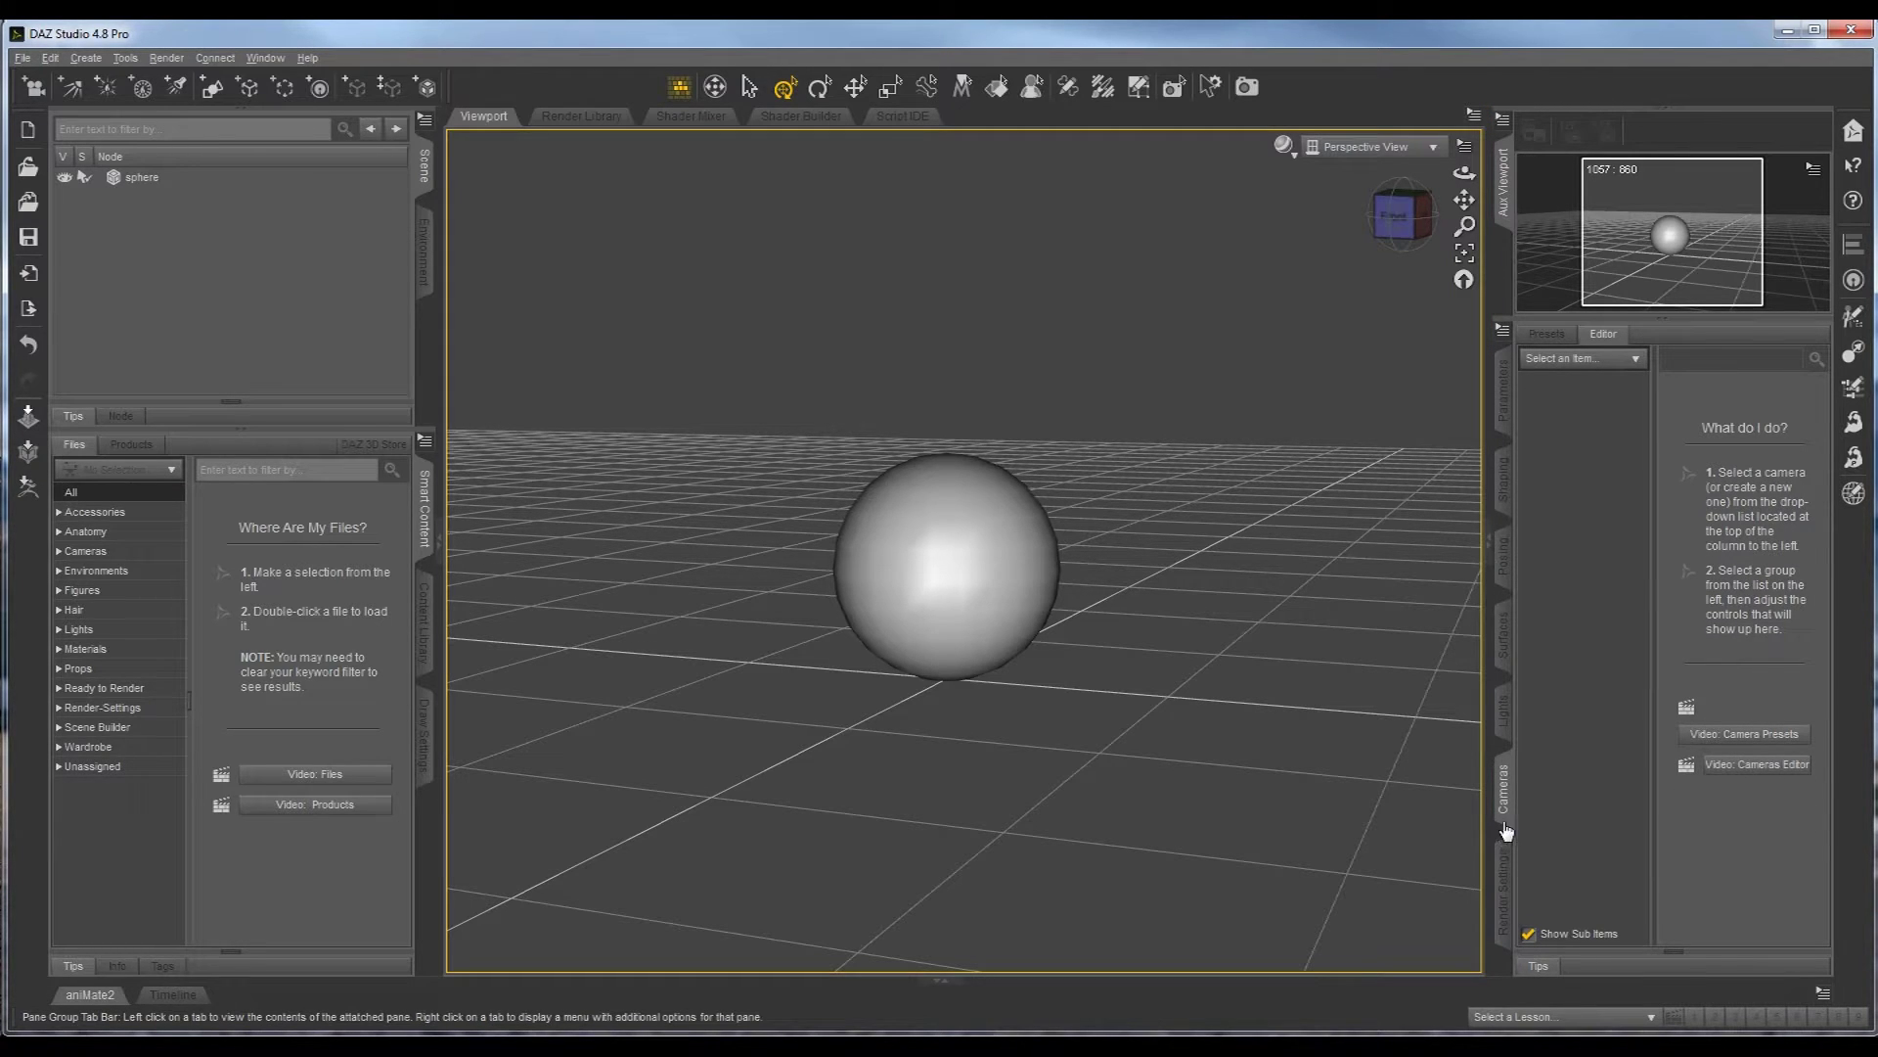
pyautogui.click(1504, 788)
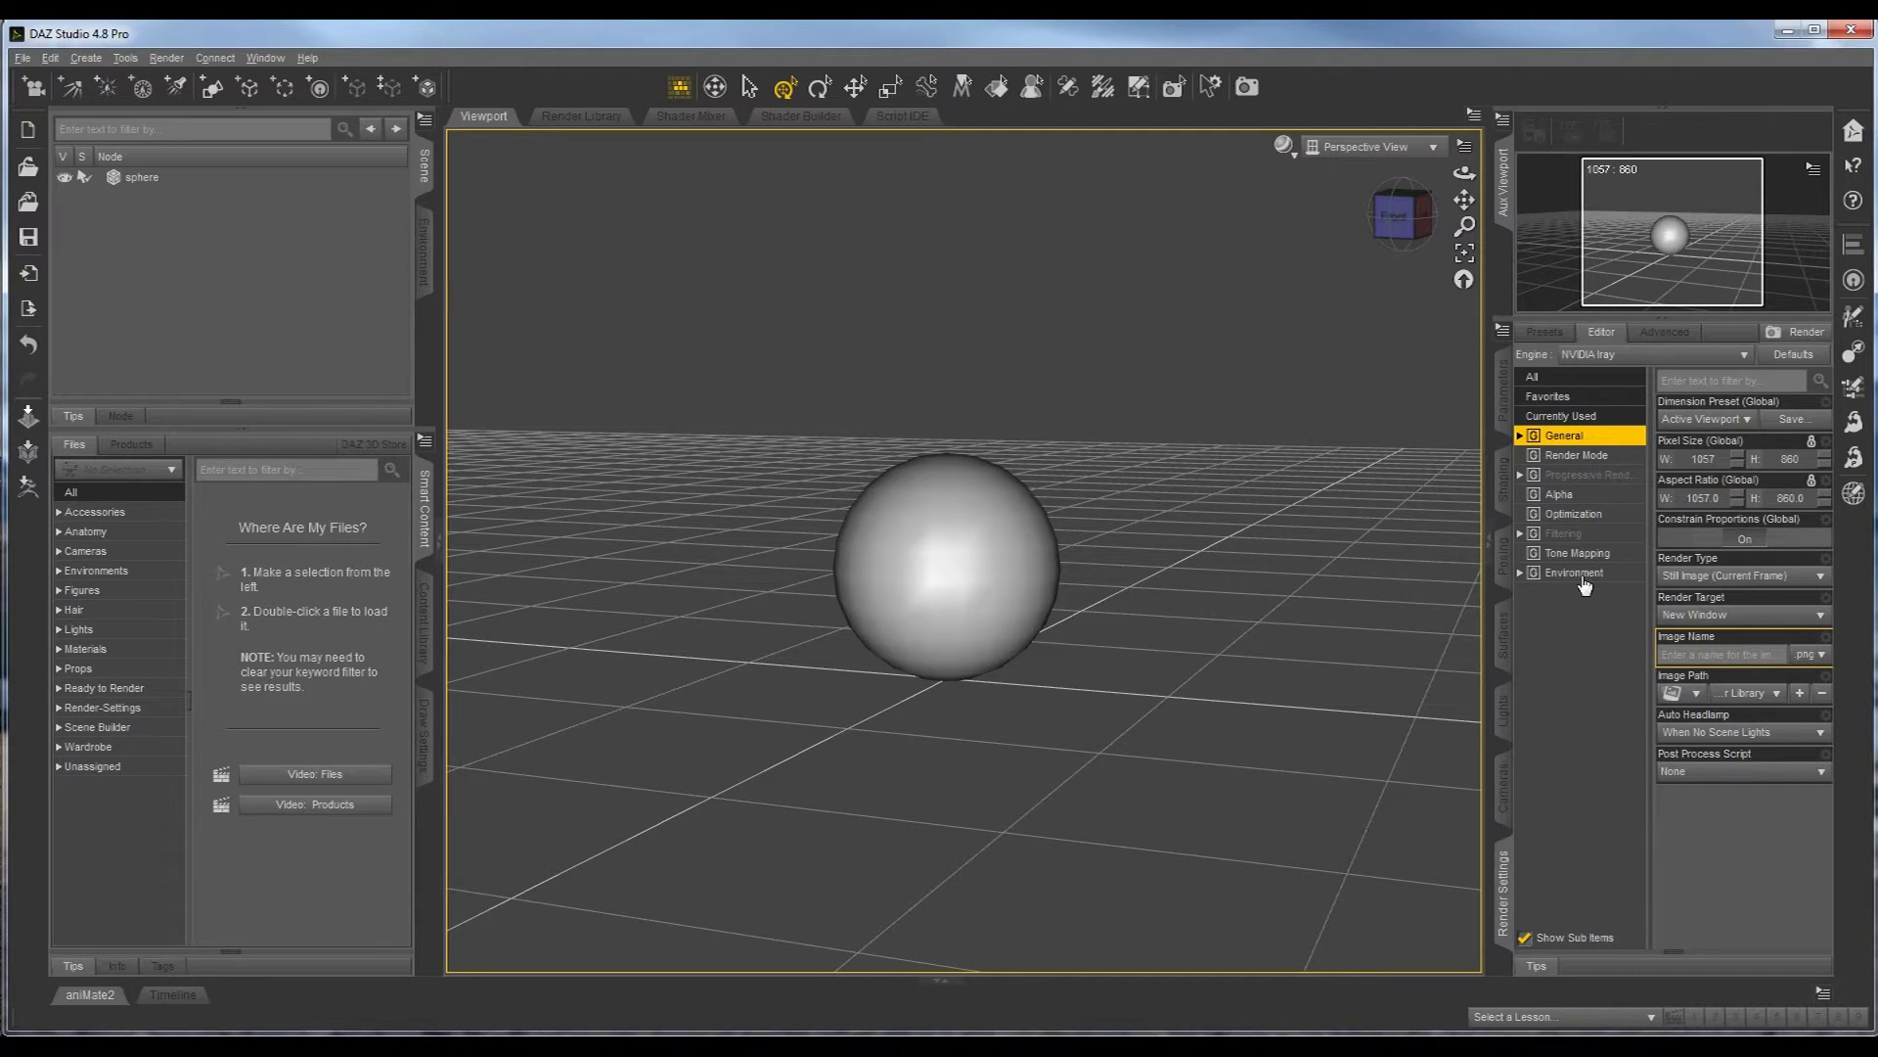
pyautogui.click(1522, 575)
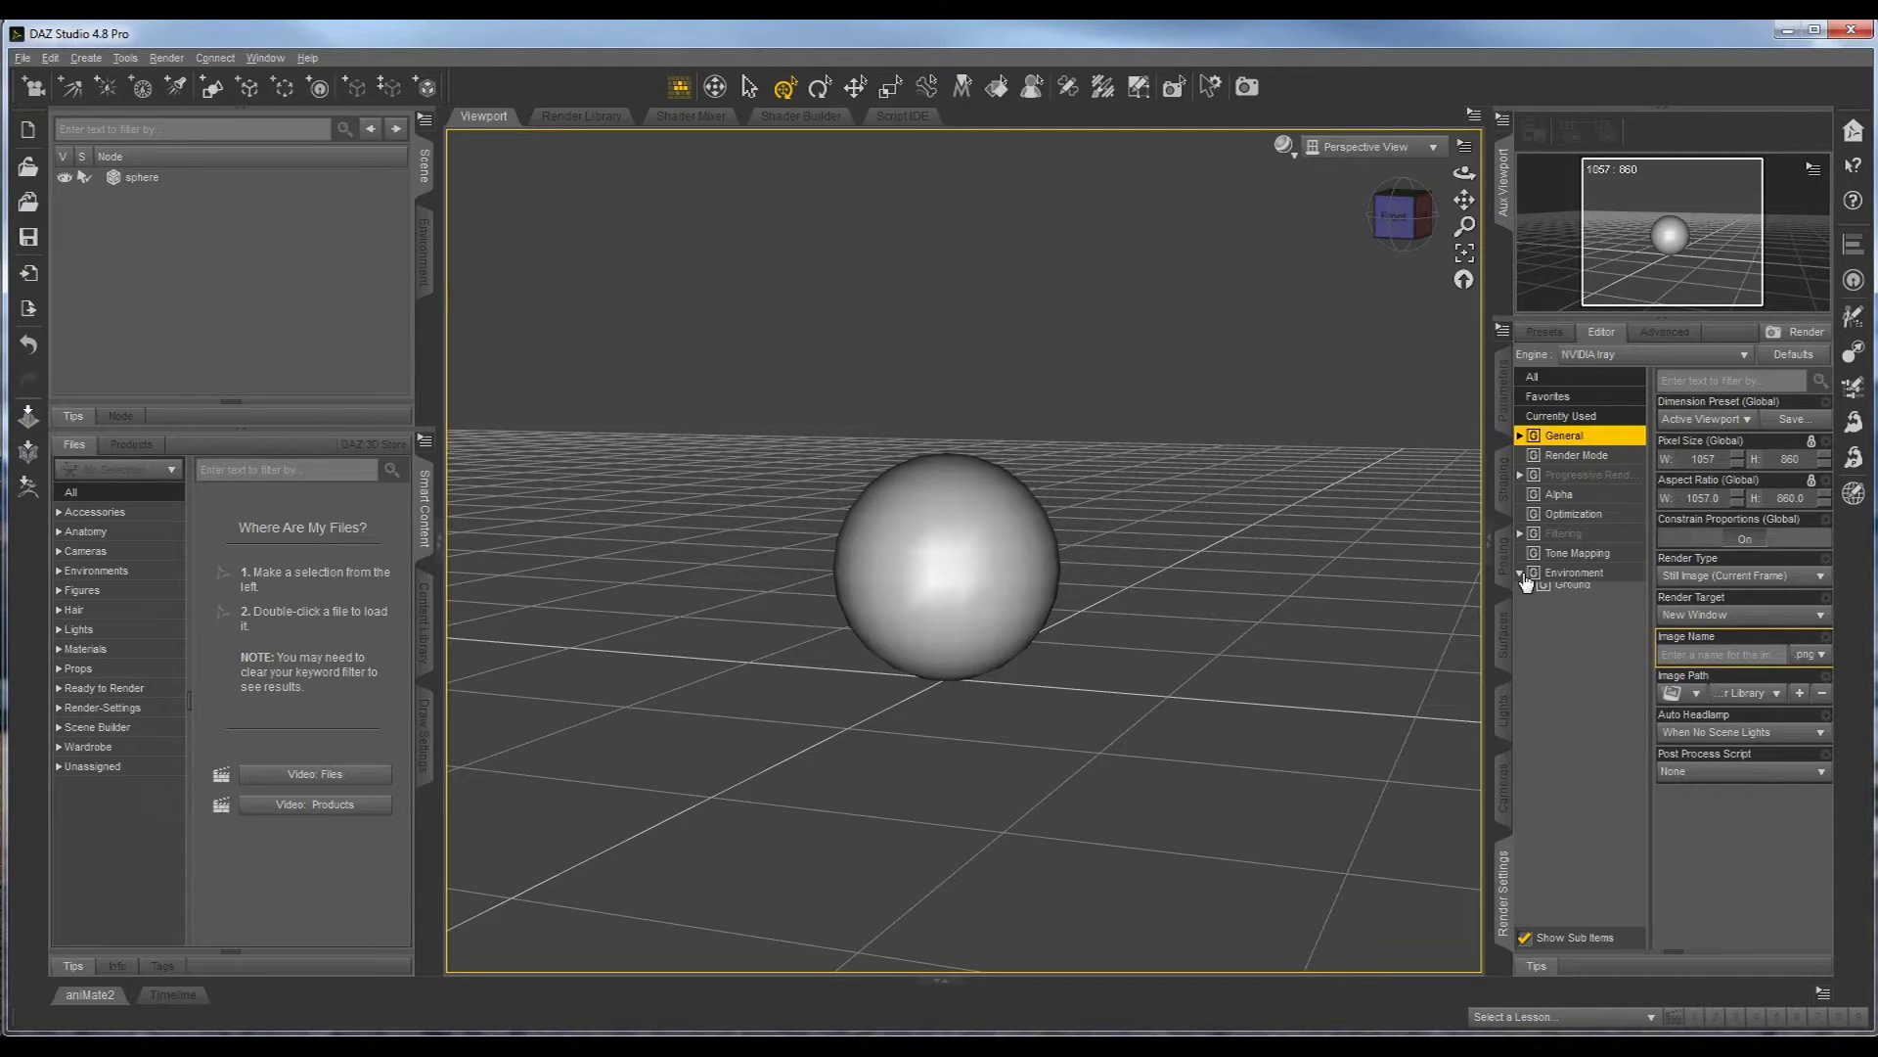
pyautogui.click(1583, 575)
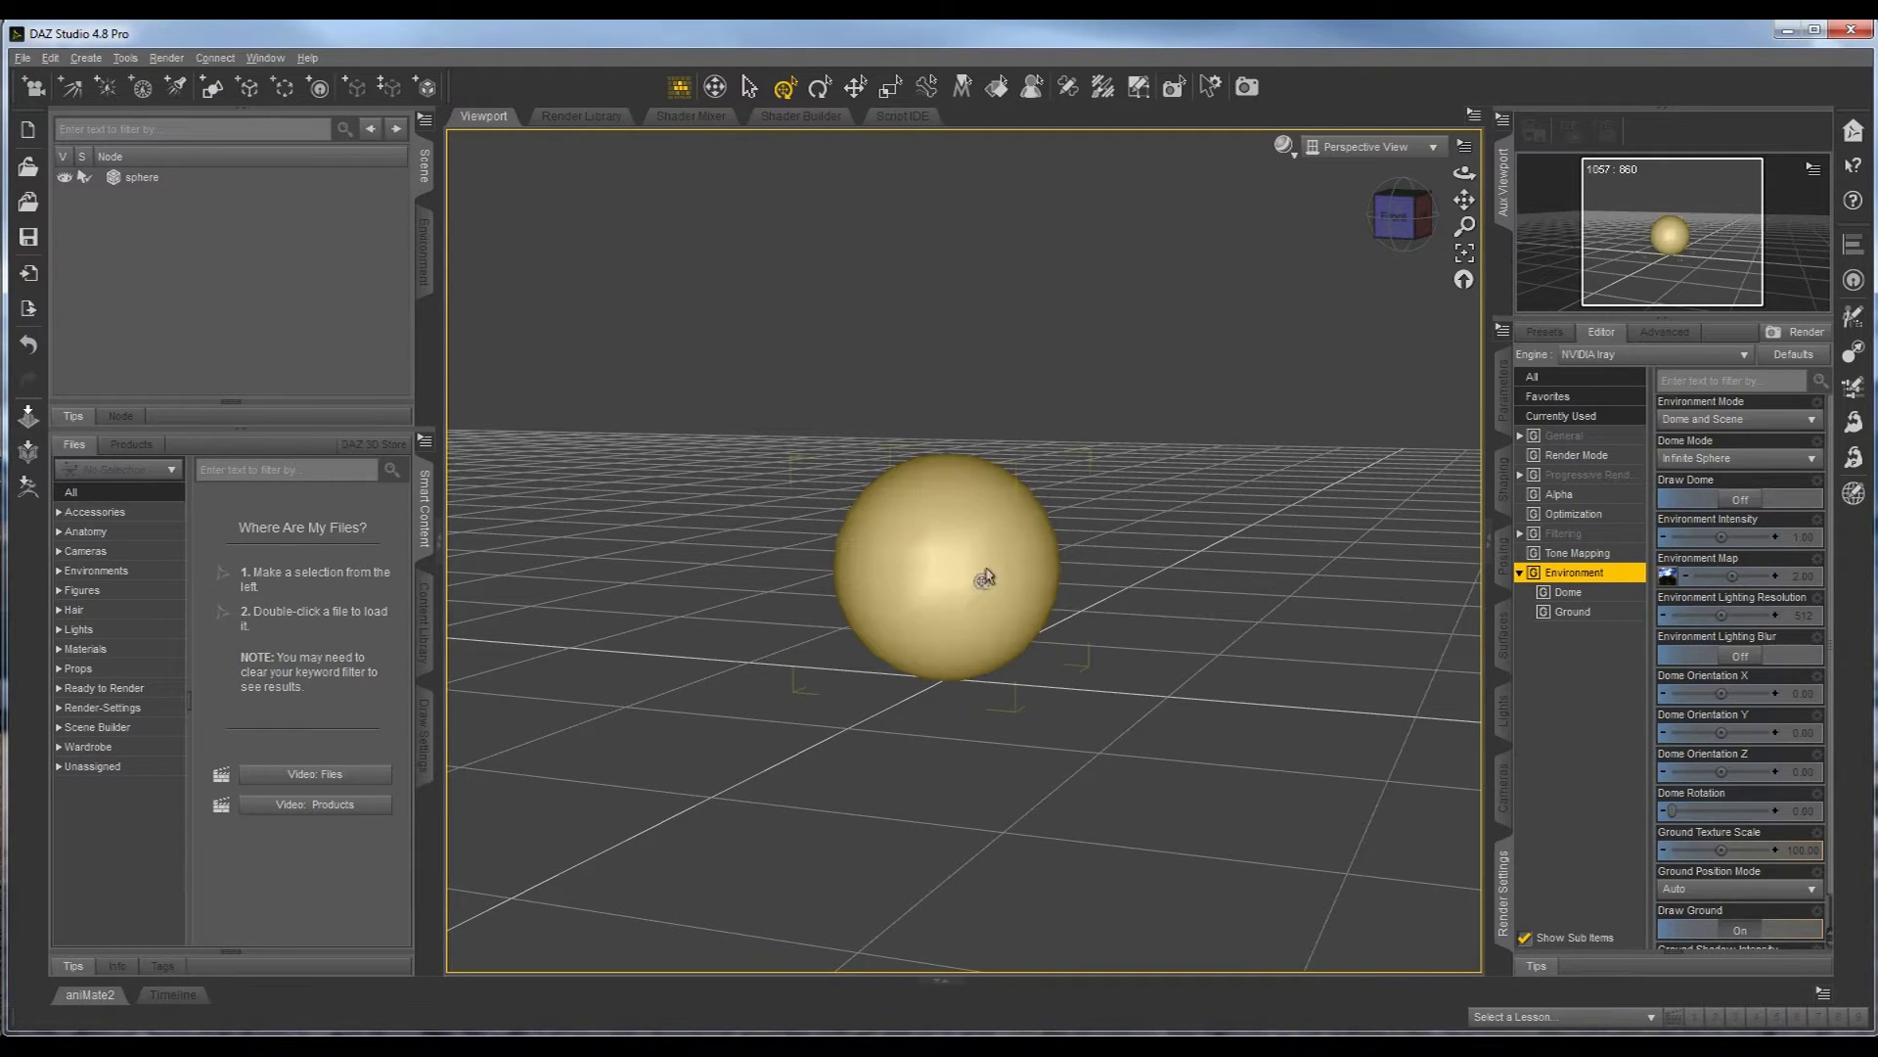
# - Examine the Environment Mode choices and the Environment Map setting, and view the sphere from a higher angle
pyautogui.click(893, 562)
pyautogui.click(1132, 620)
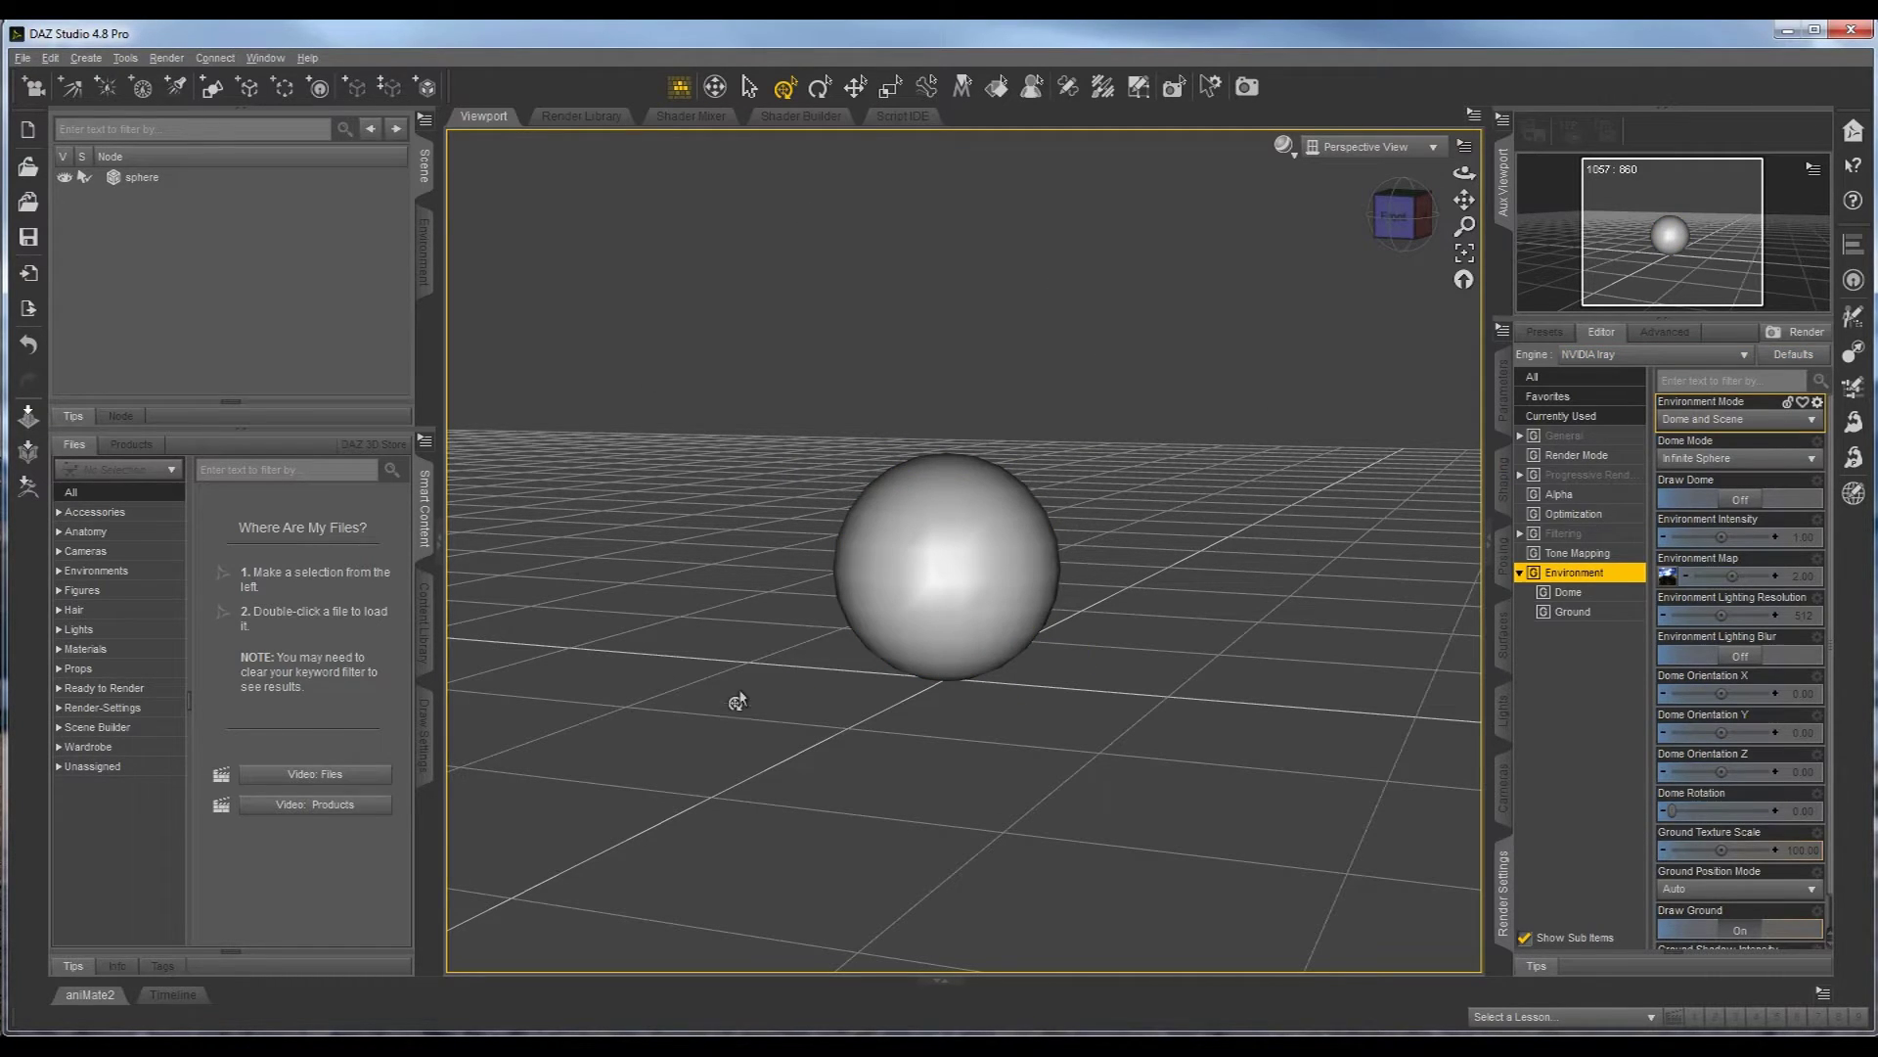
pyautogui.click(1800, 423)
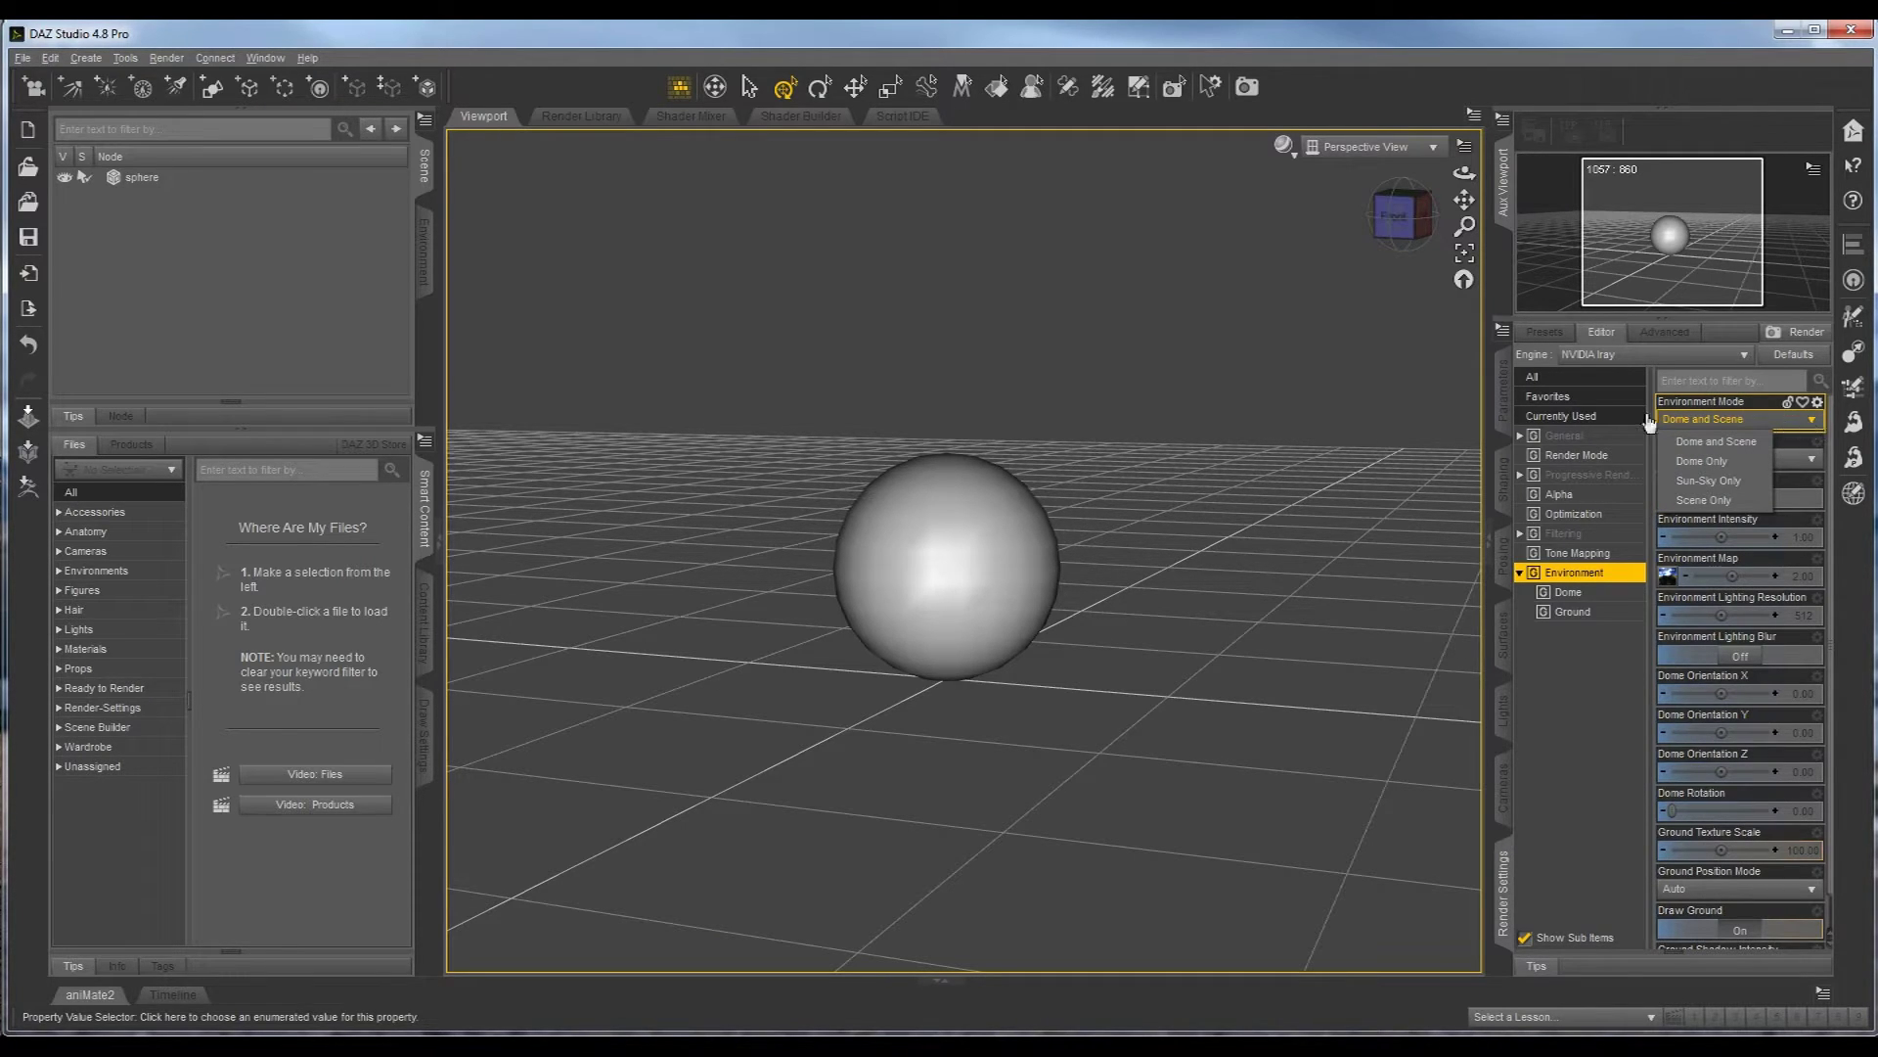
pyautogui.click(1269, 495)
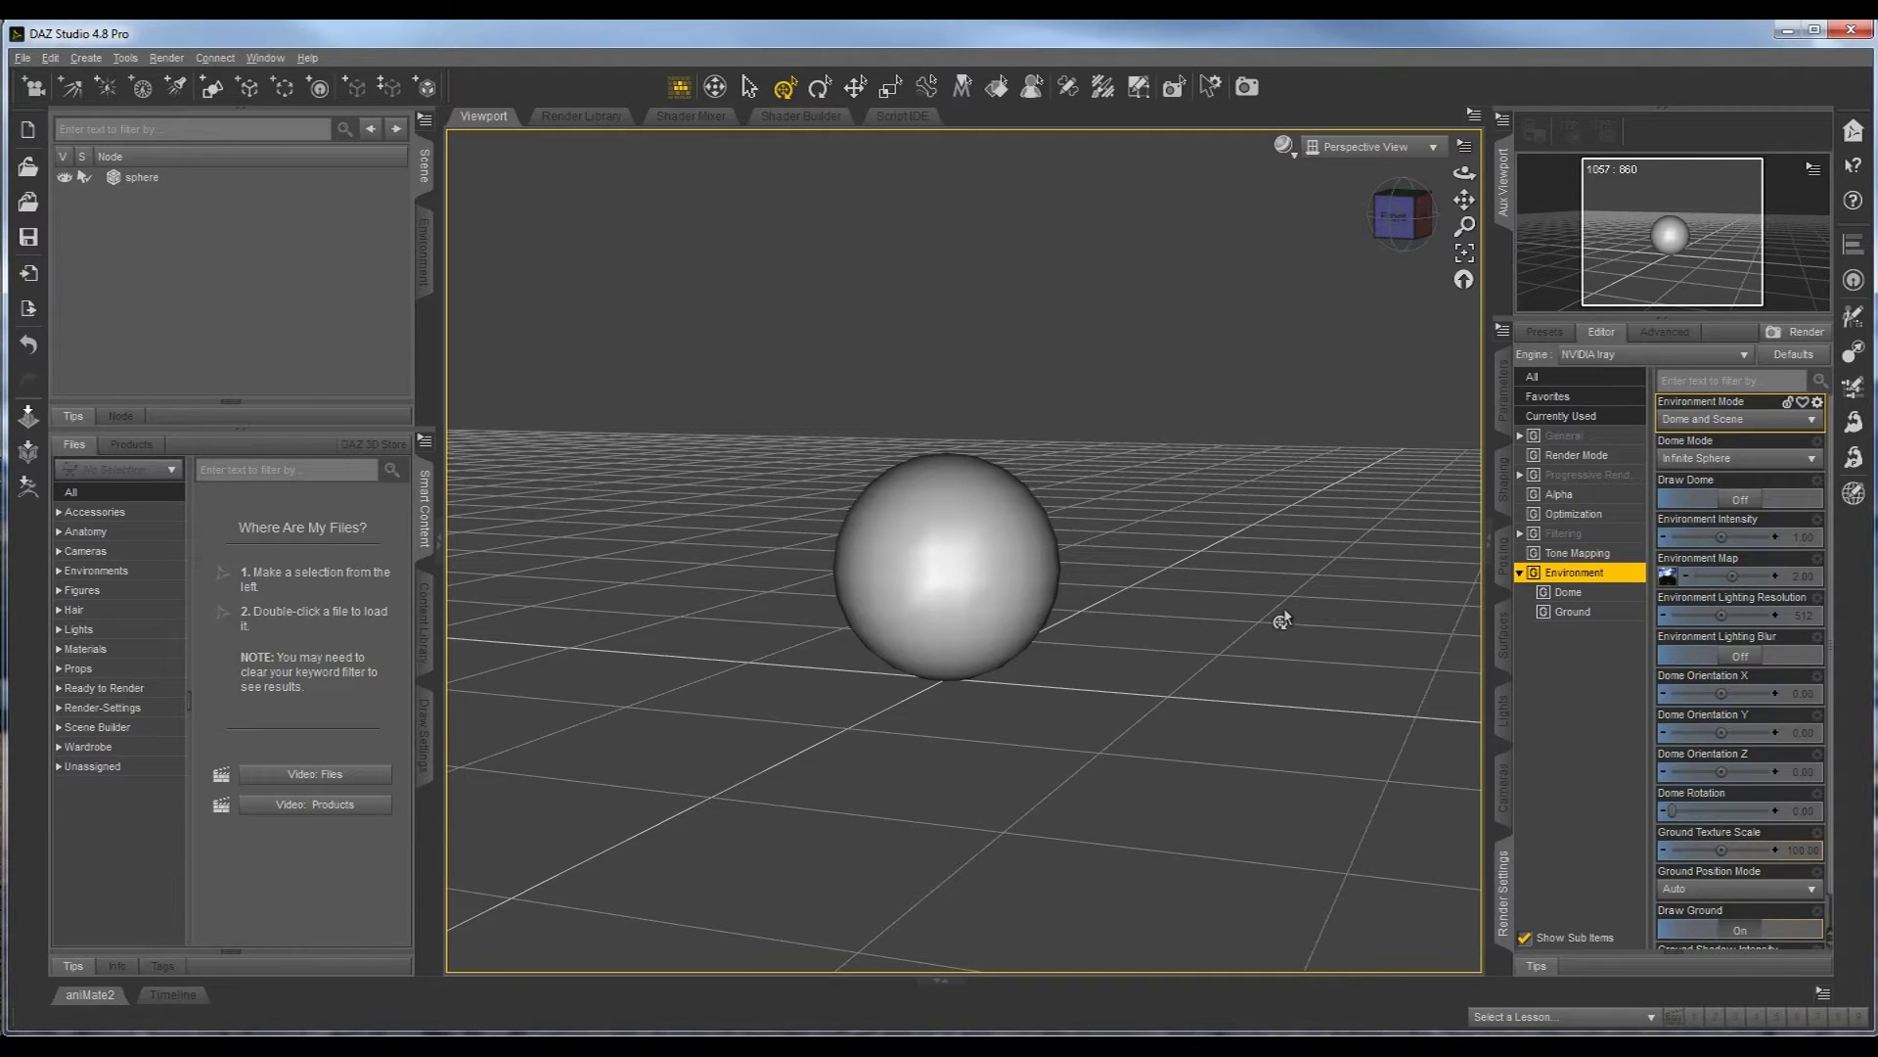
pyautogui.moveTo(1668, 584)
pyautogui.moveTo(1174, 490)
pyautogui.keyDown('alt'); pyautogui.mouseDown()
pyautogui.moveTo(1174, 557)
pyautogui.moveTo(1181, 481)
pyautogui.mouseUp(); pyautogui.keyUp('alt')
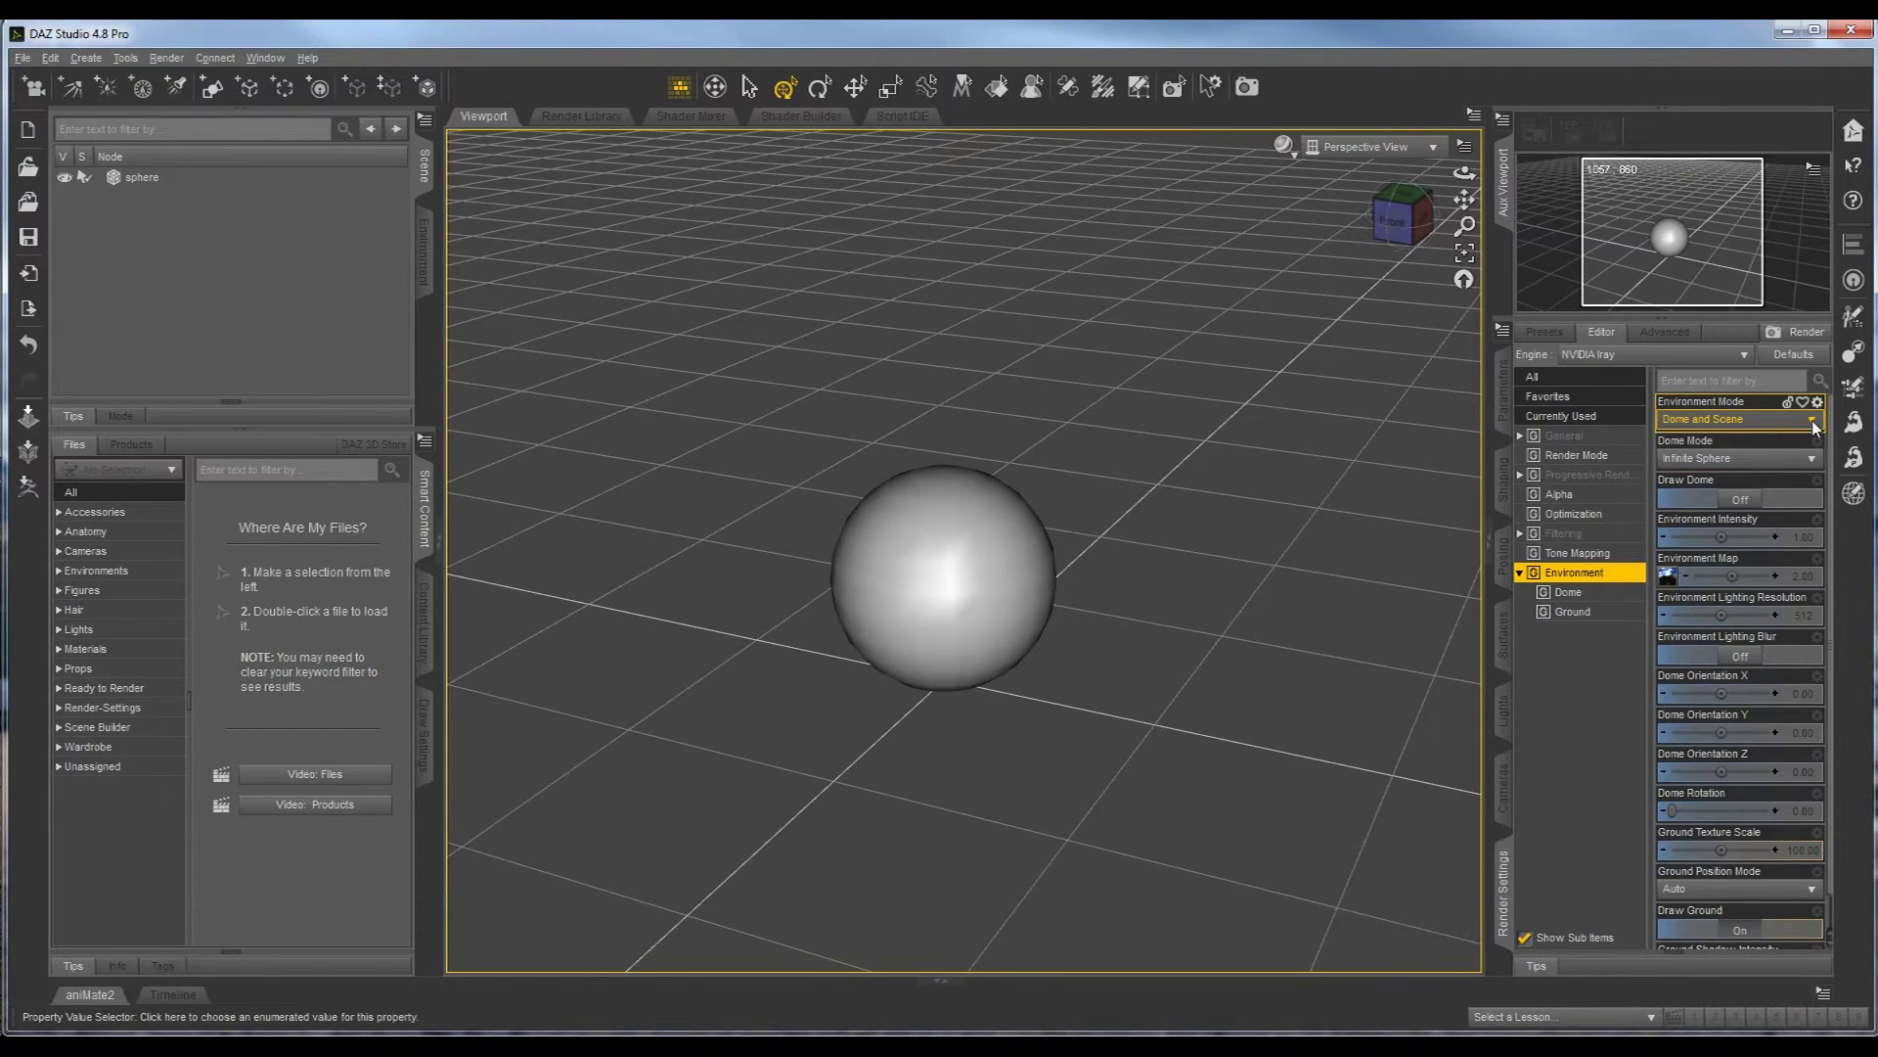
pyautogui.moveTo(1669, 579)
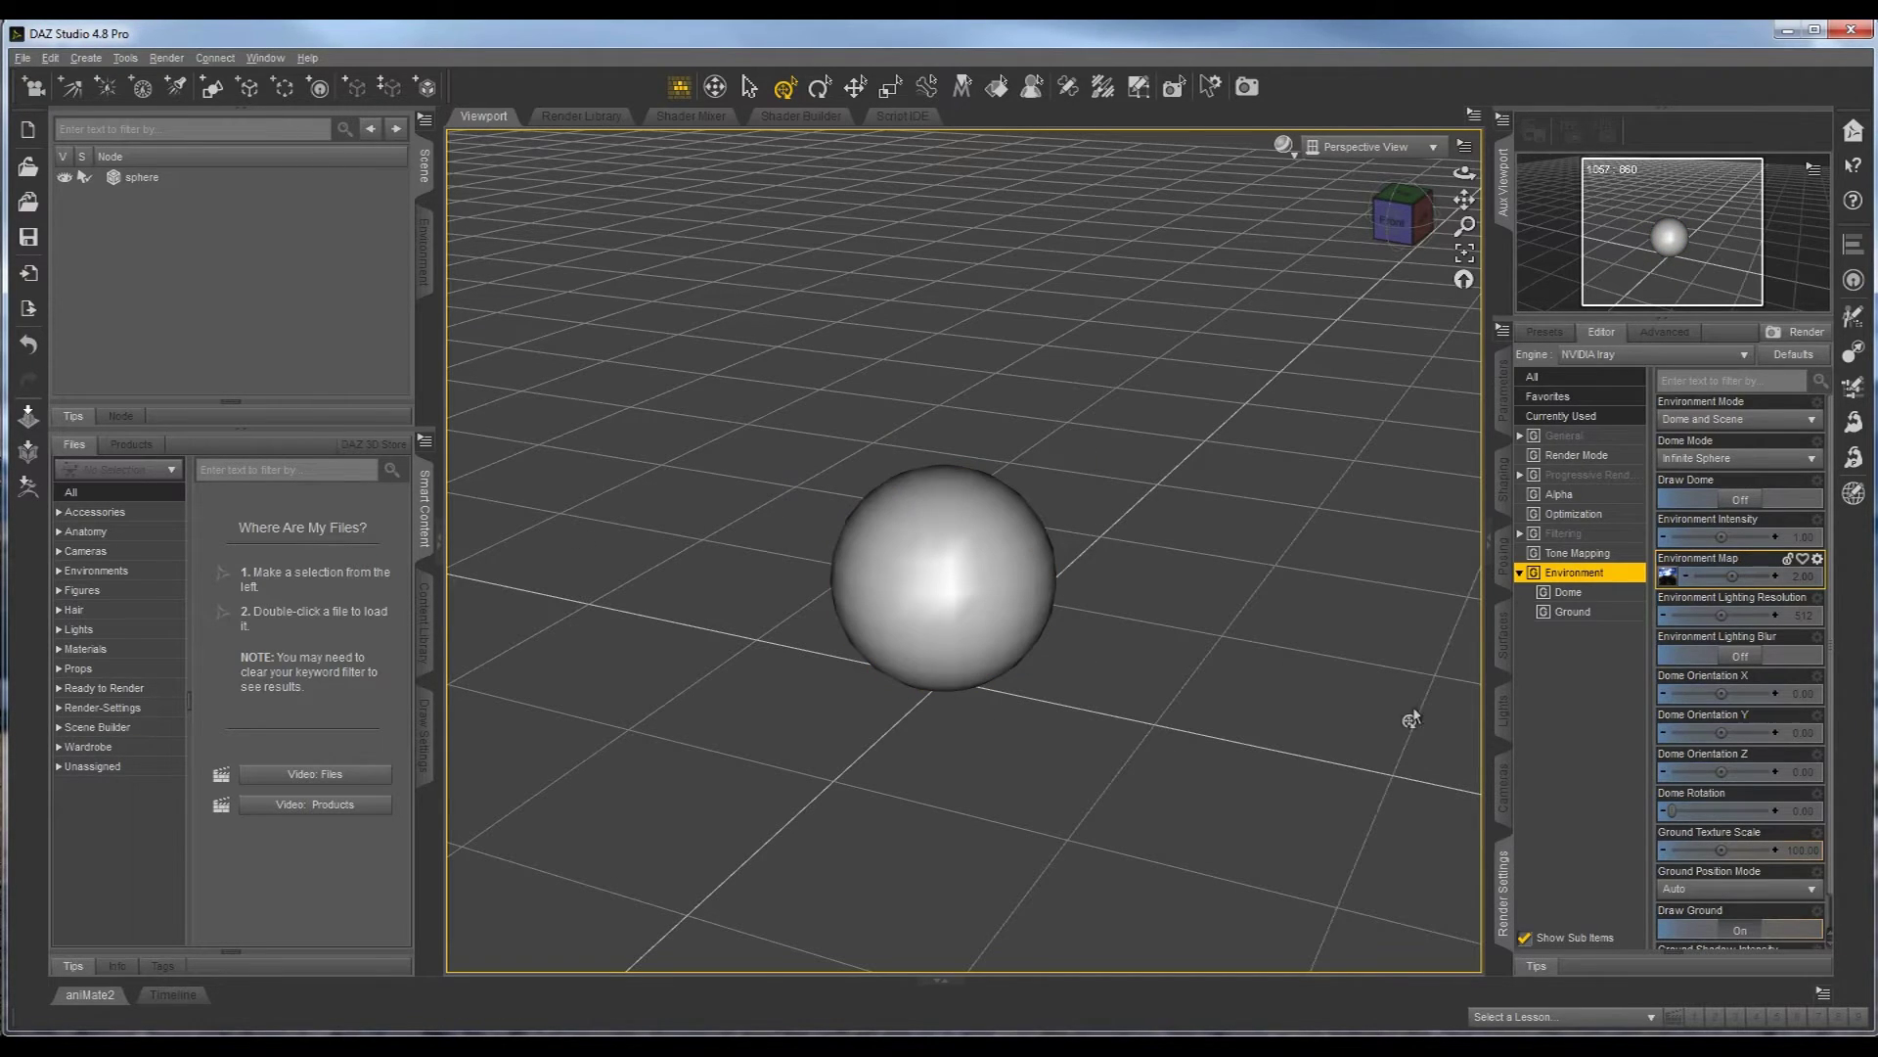
# - Show the General render settings and try to edit the aspect ratio width
pyautogui.click(1586, 436)
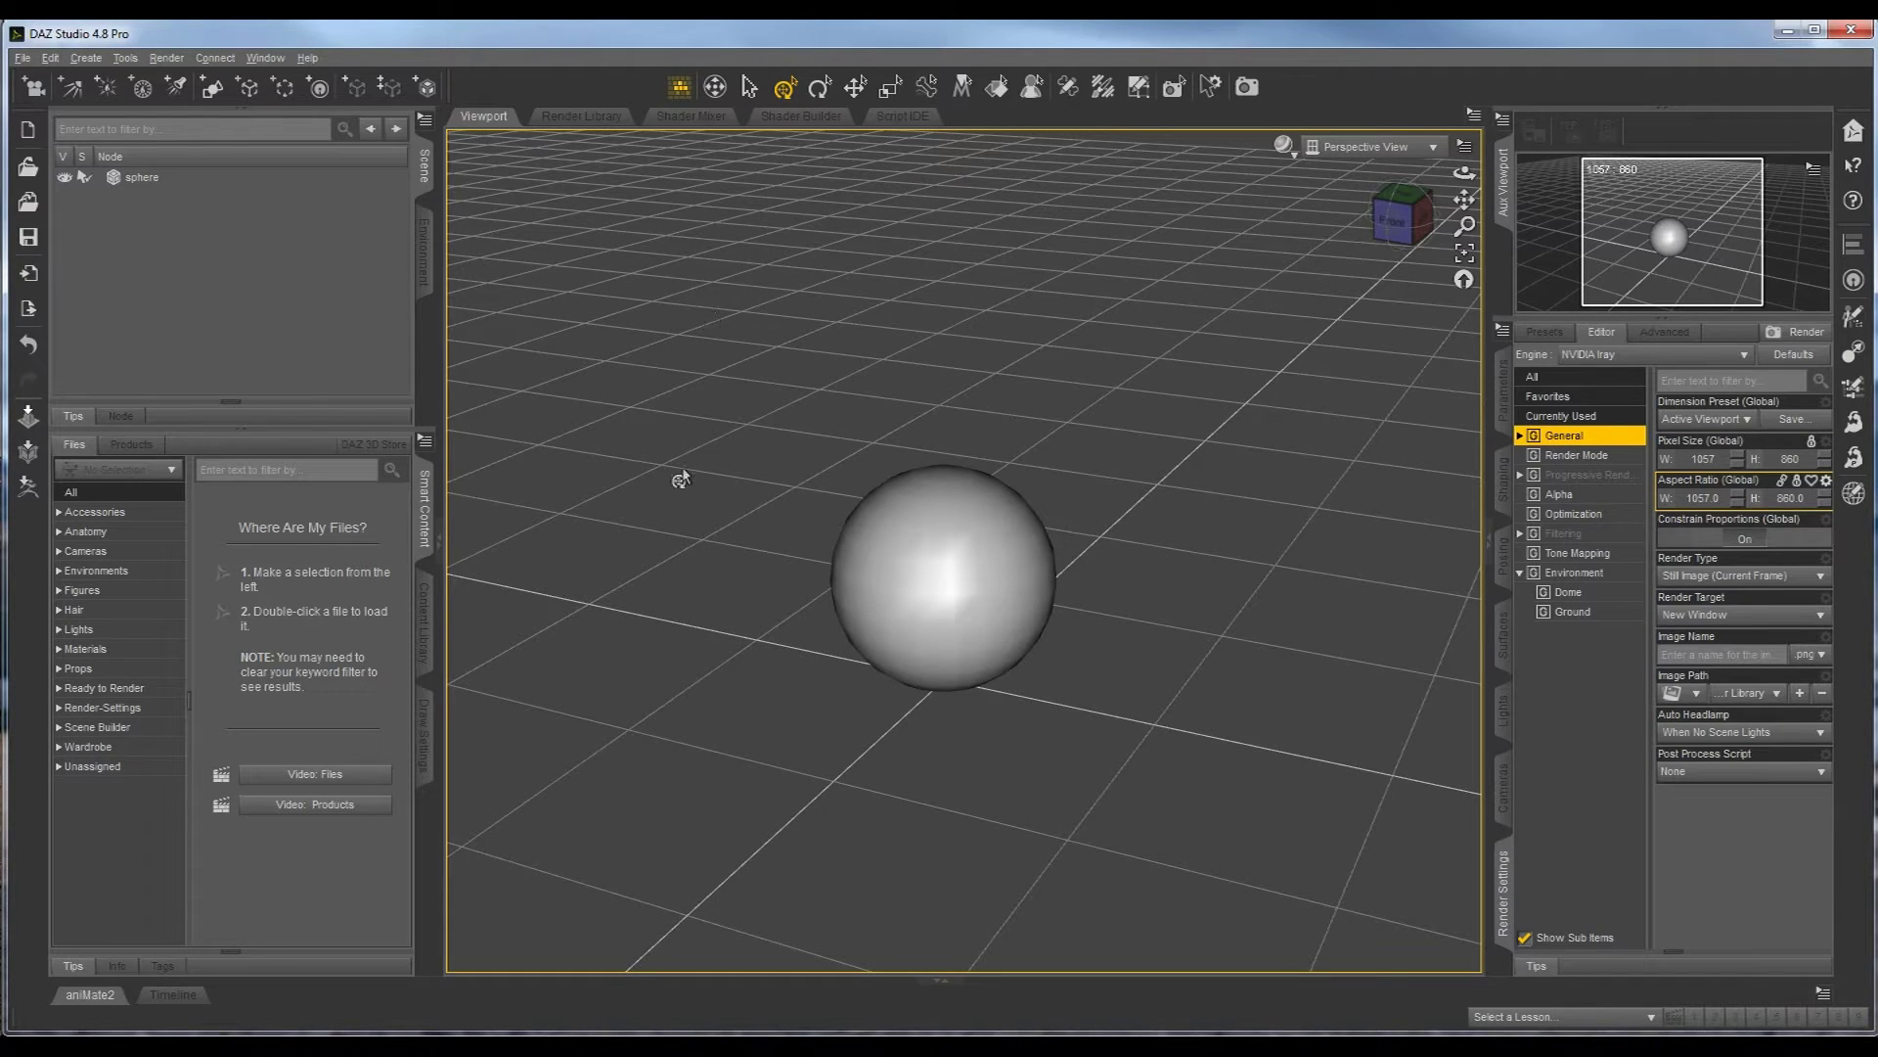
pyautogui.click(1702, 501)
pyautogui.press('Return')
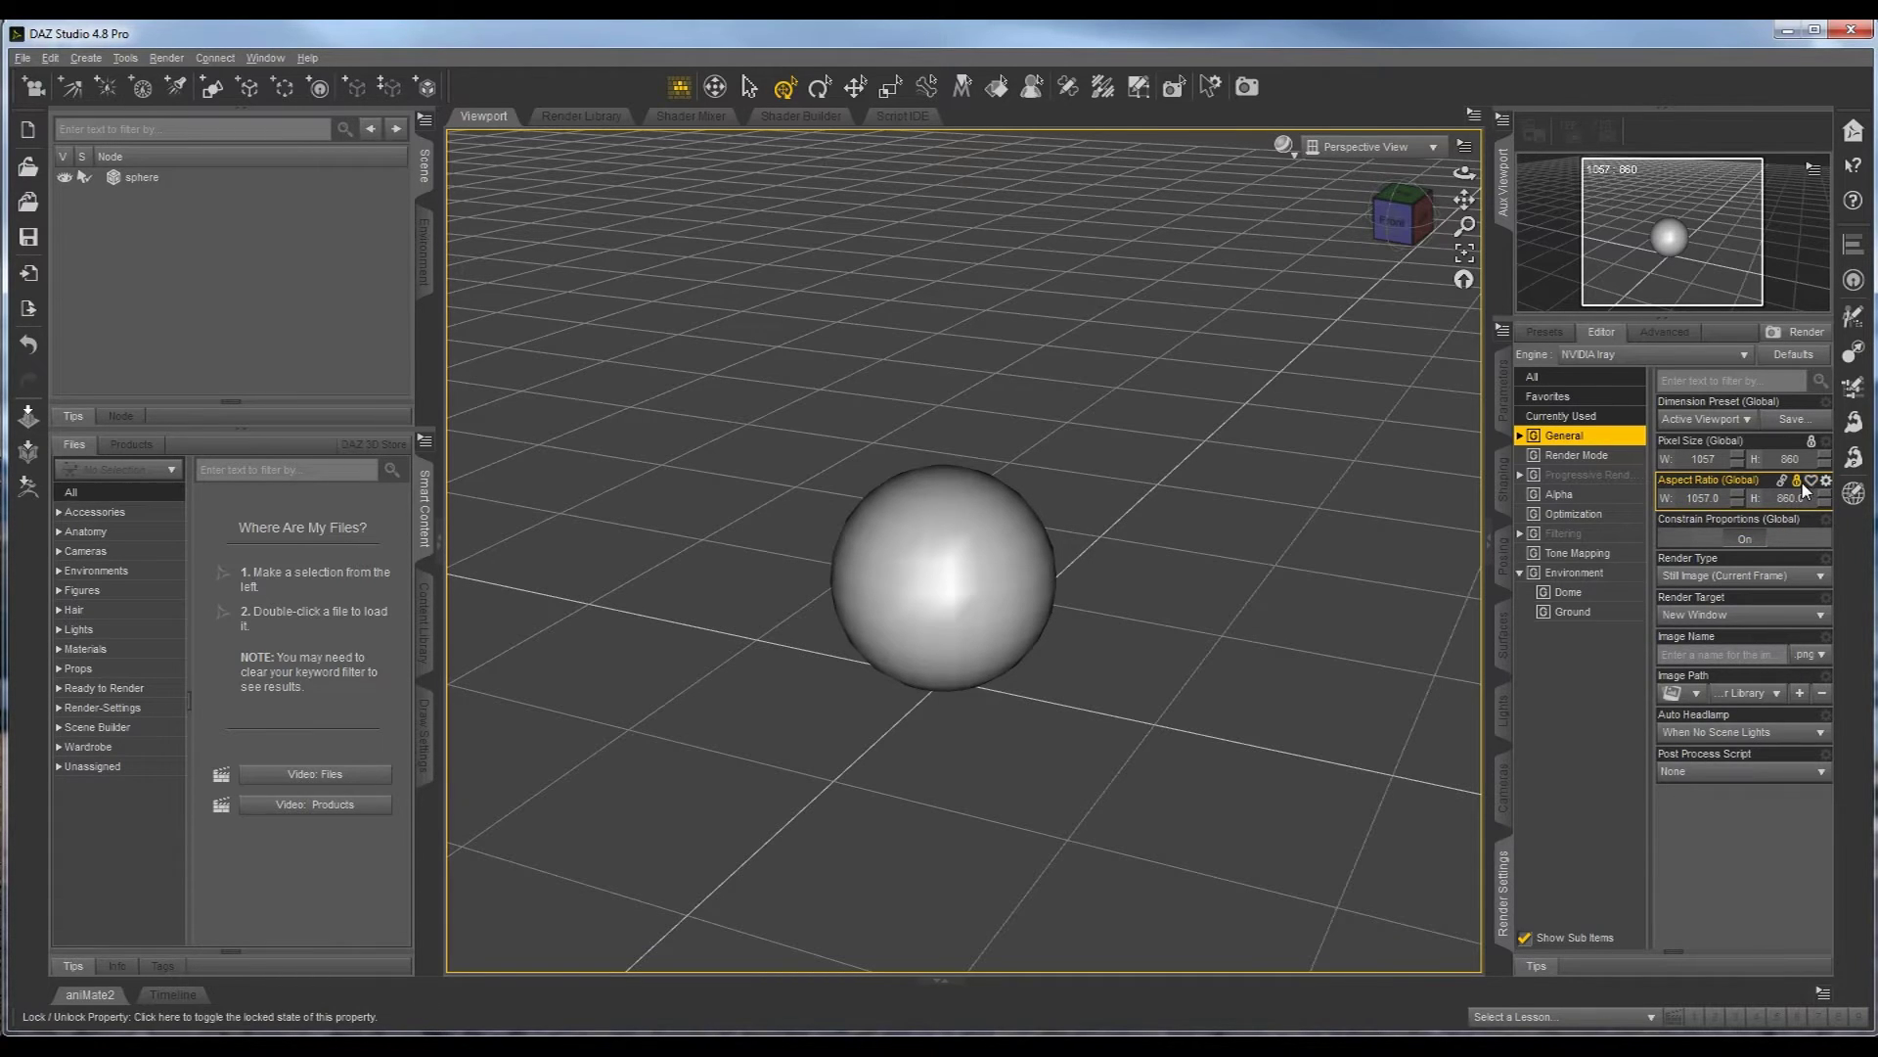
# - Switch the global dimension preset to Custom and back to Active Viewport
pyautogui.click(1741, 421)
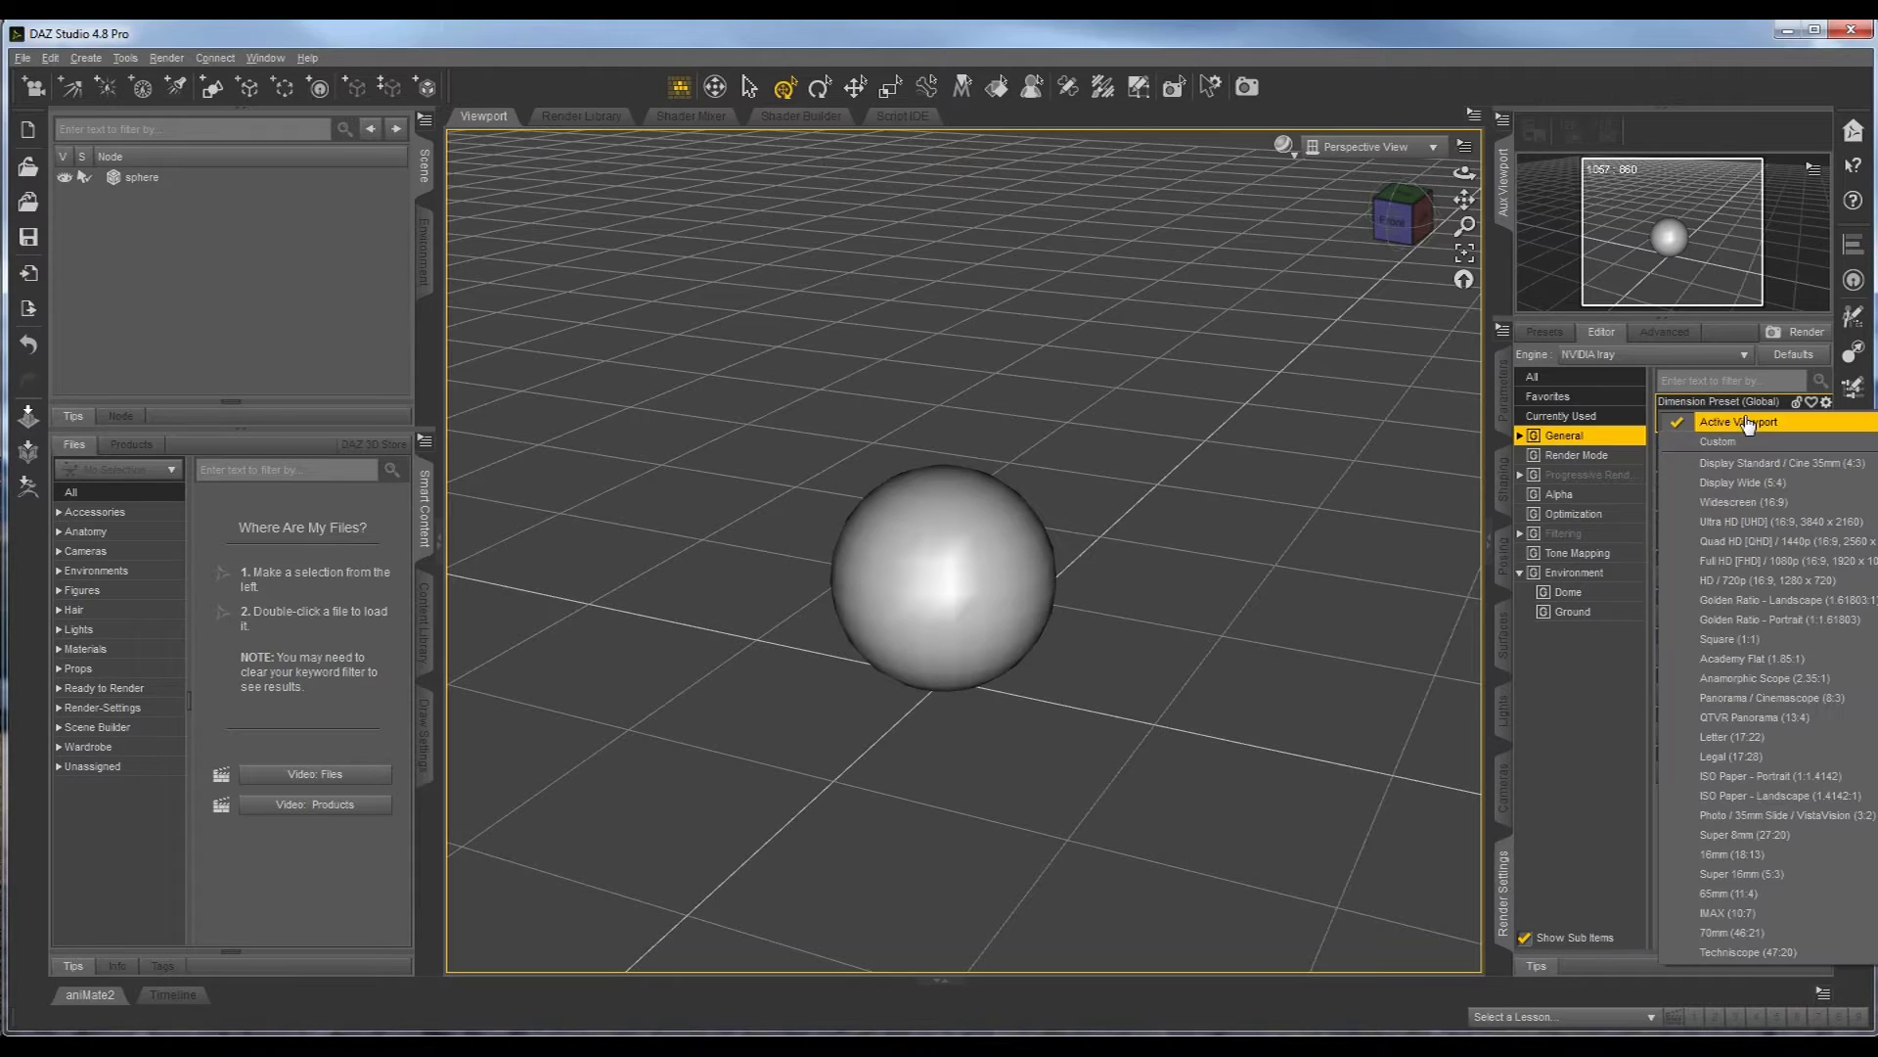
pyautogui.click(1739, 438)
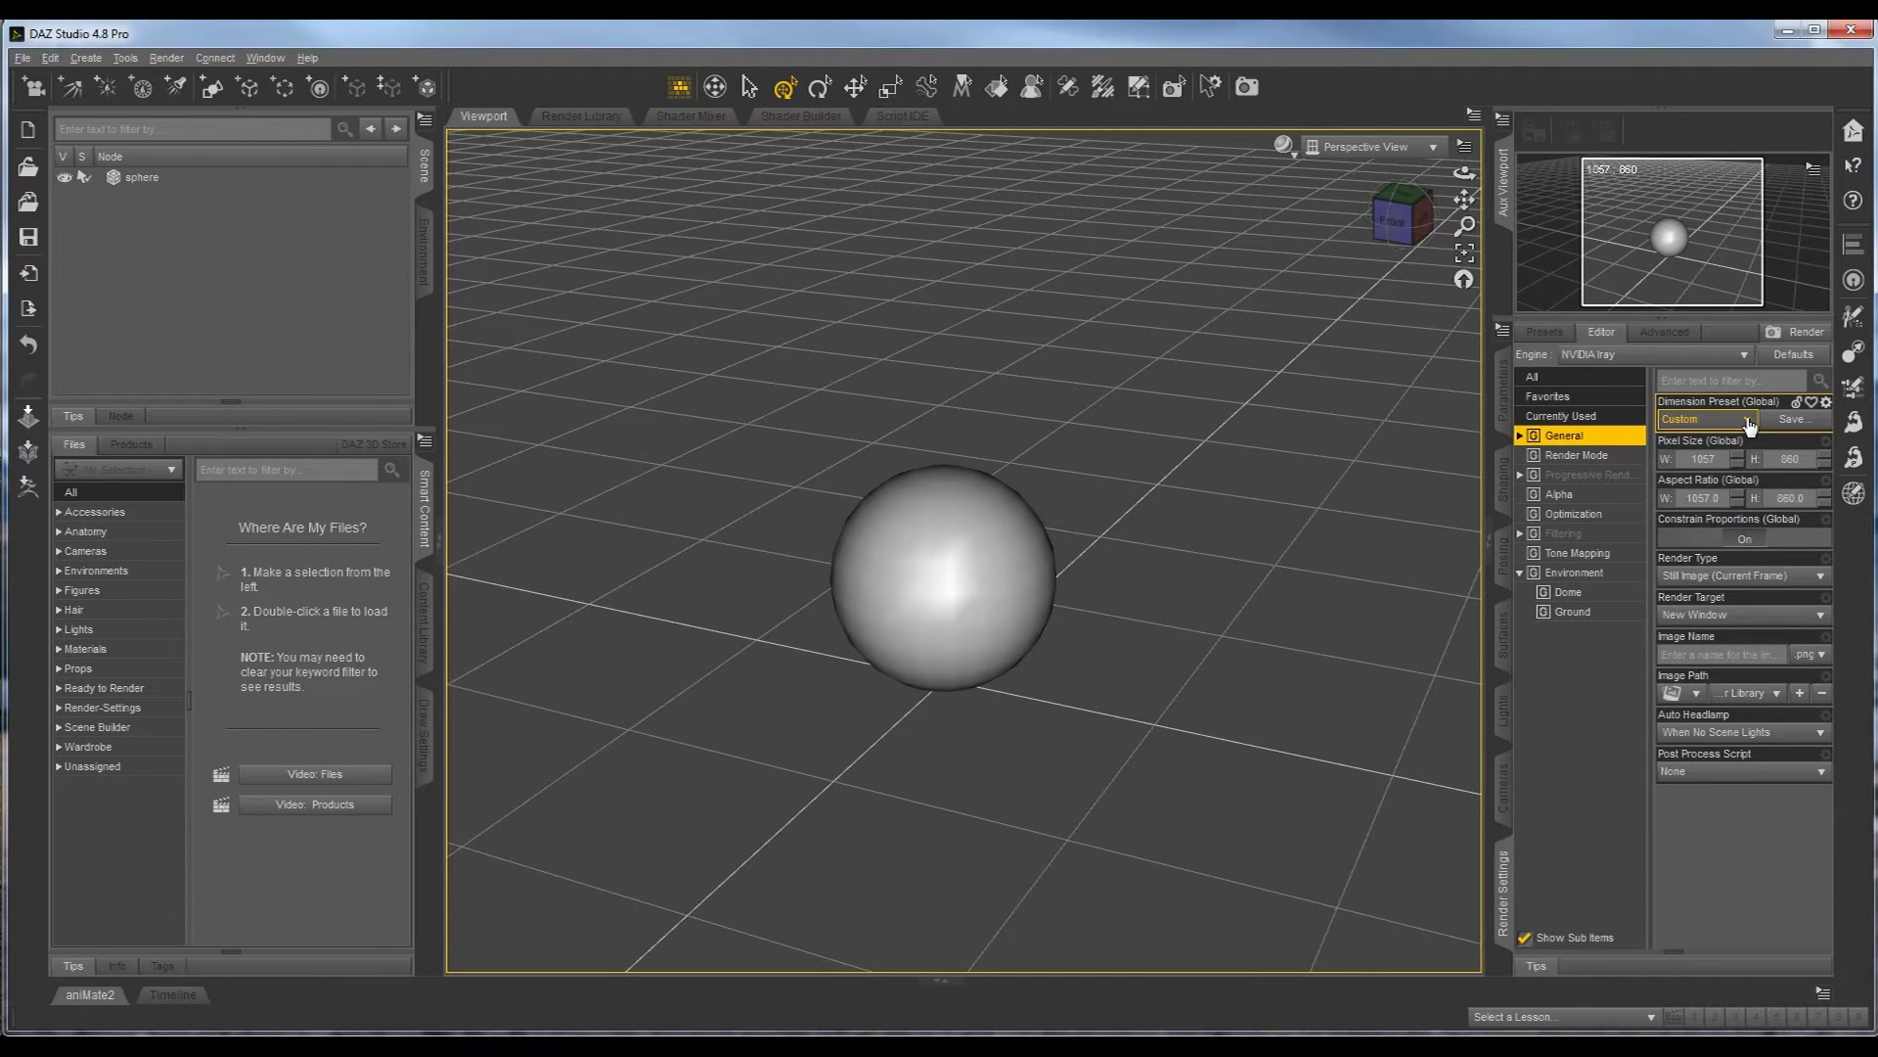
pyautogui.click(1749, 423)
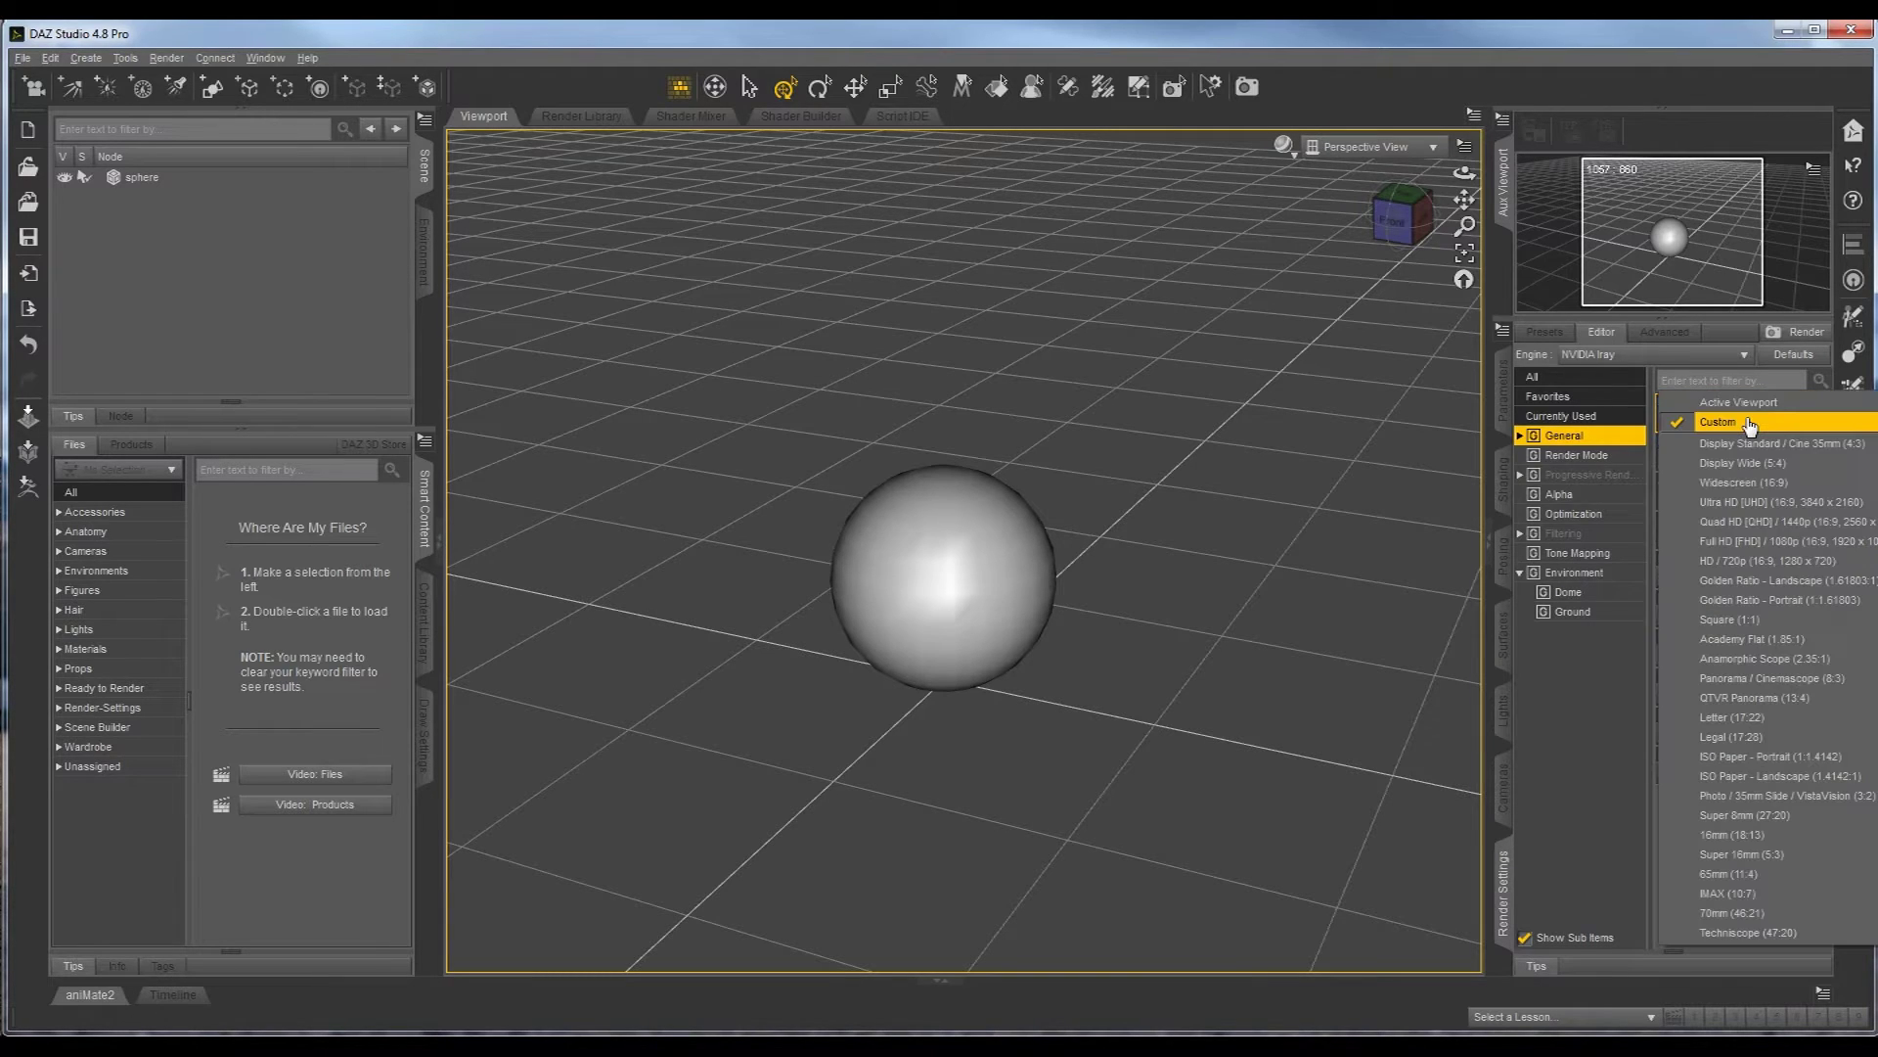
pyautogui.click(1696, 405)
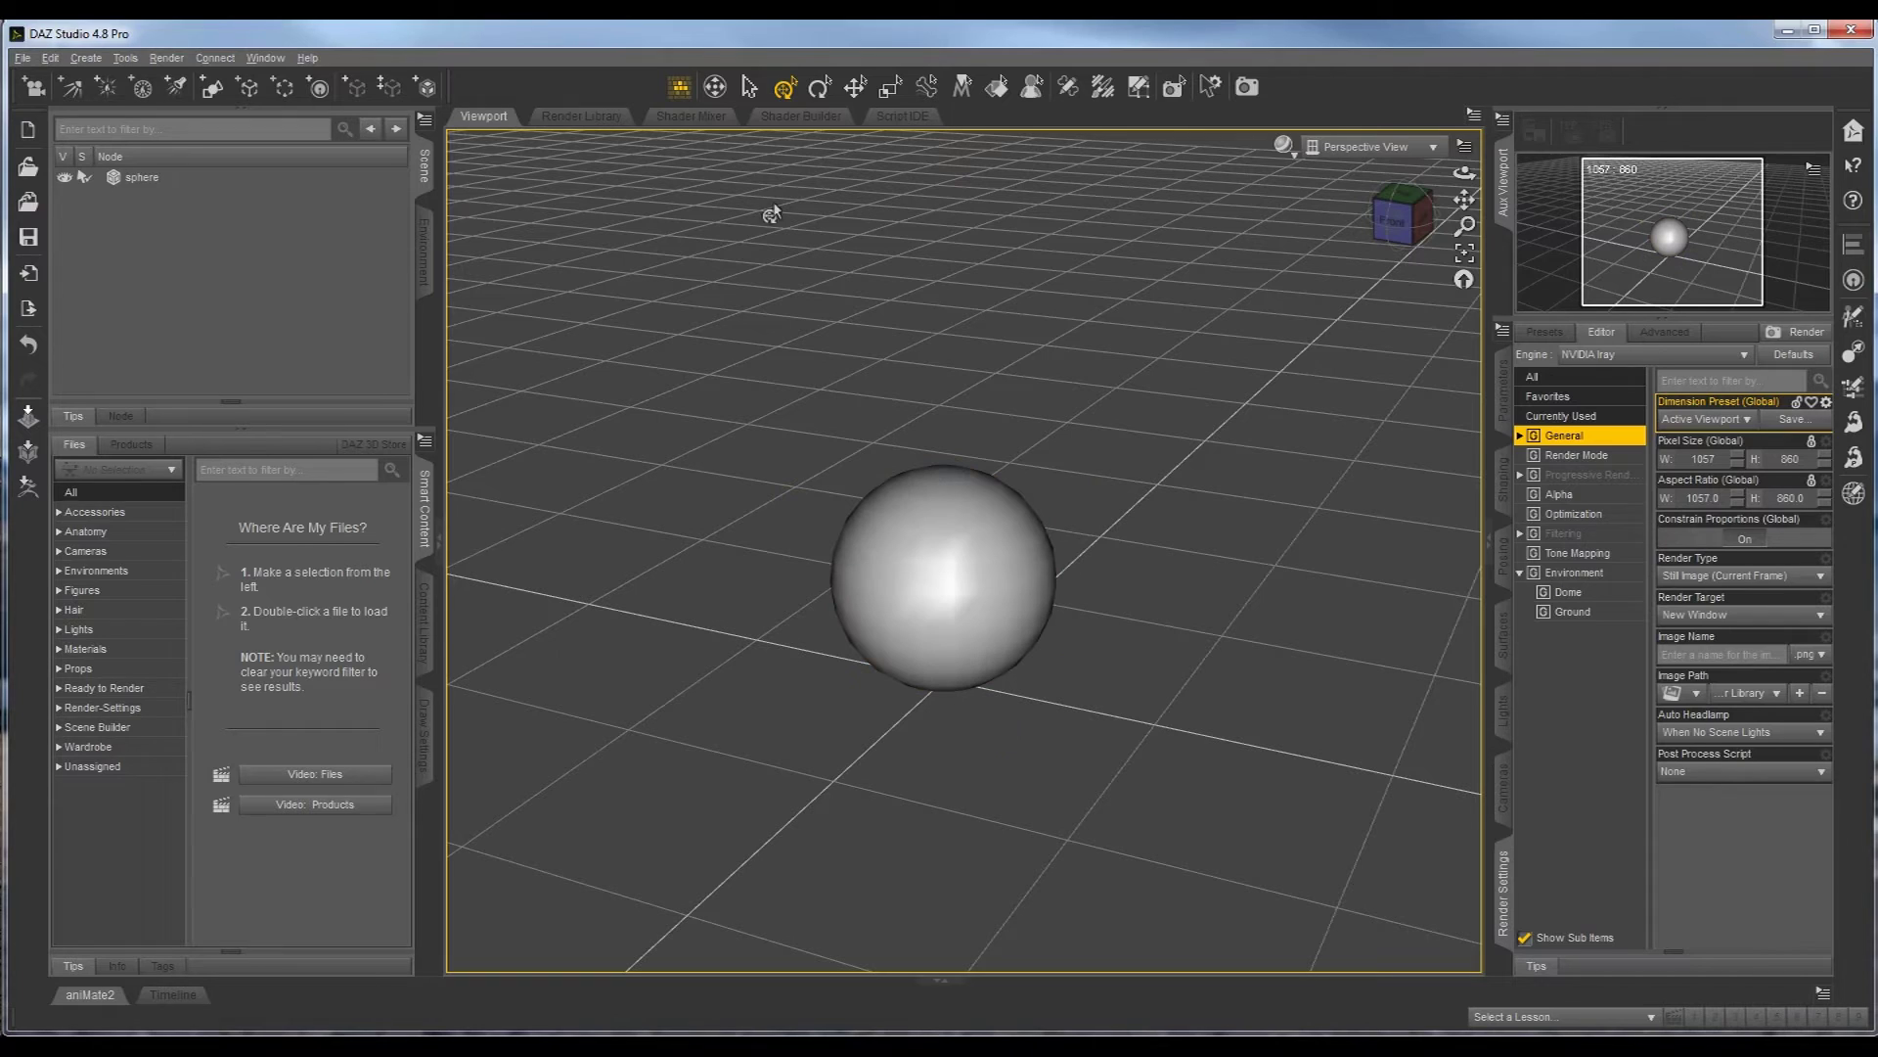
# - Set the global dimension preset to Custom and the render aspect ratio to 10:10
pyautogui.click(1747, 422)
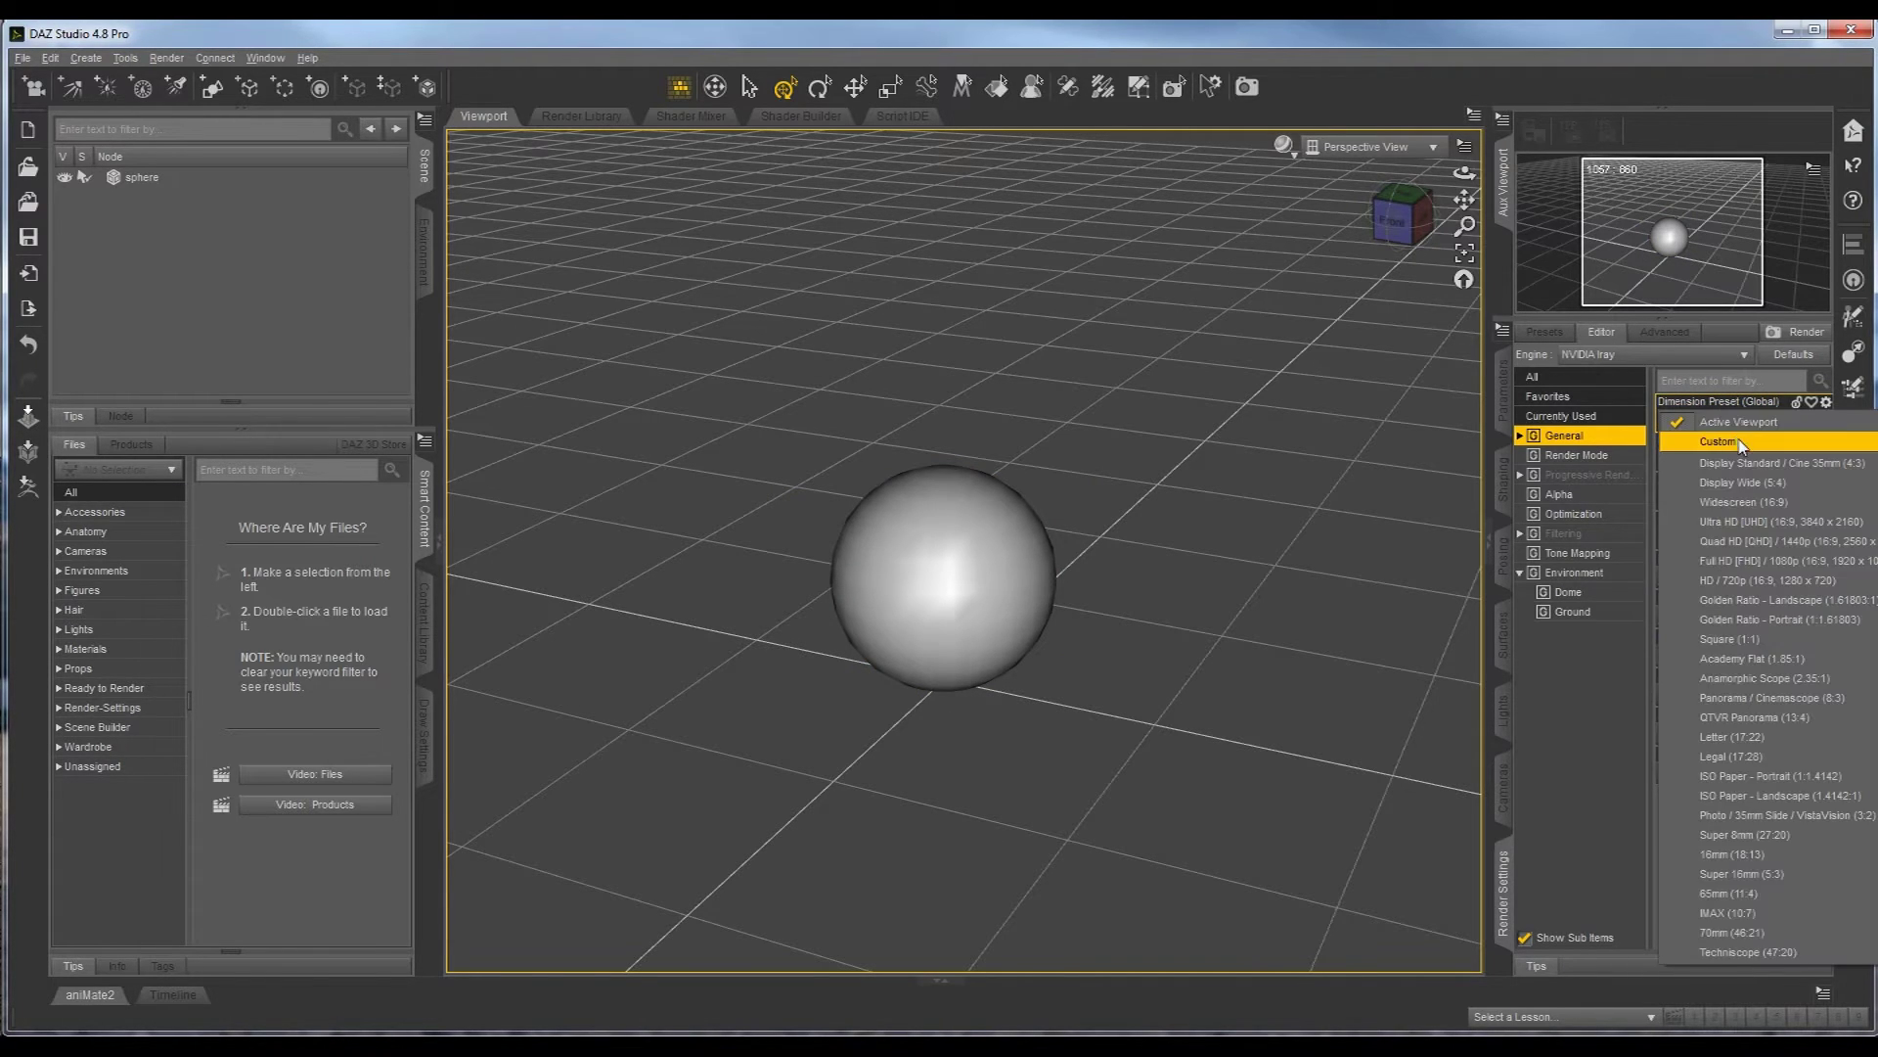
pyautogui.click(1741, 443)
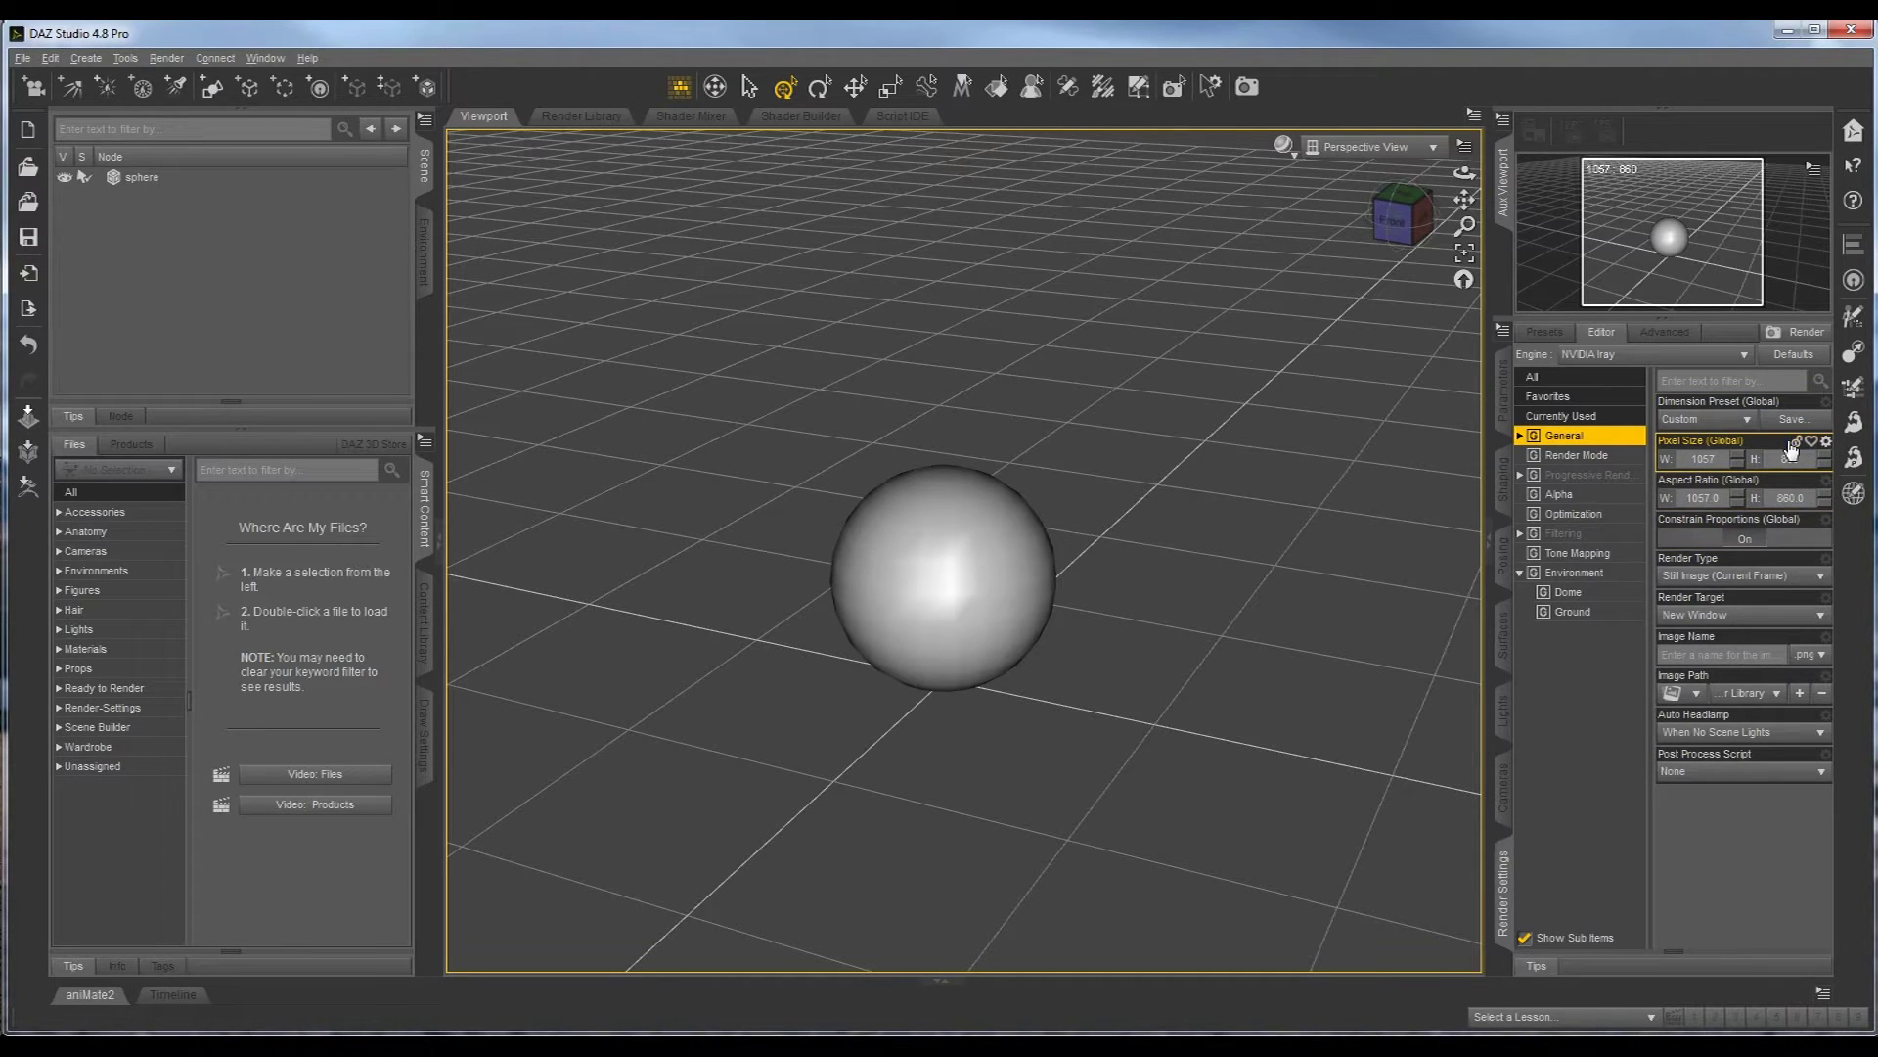
pyautogui.click(1723, 499)
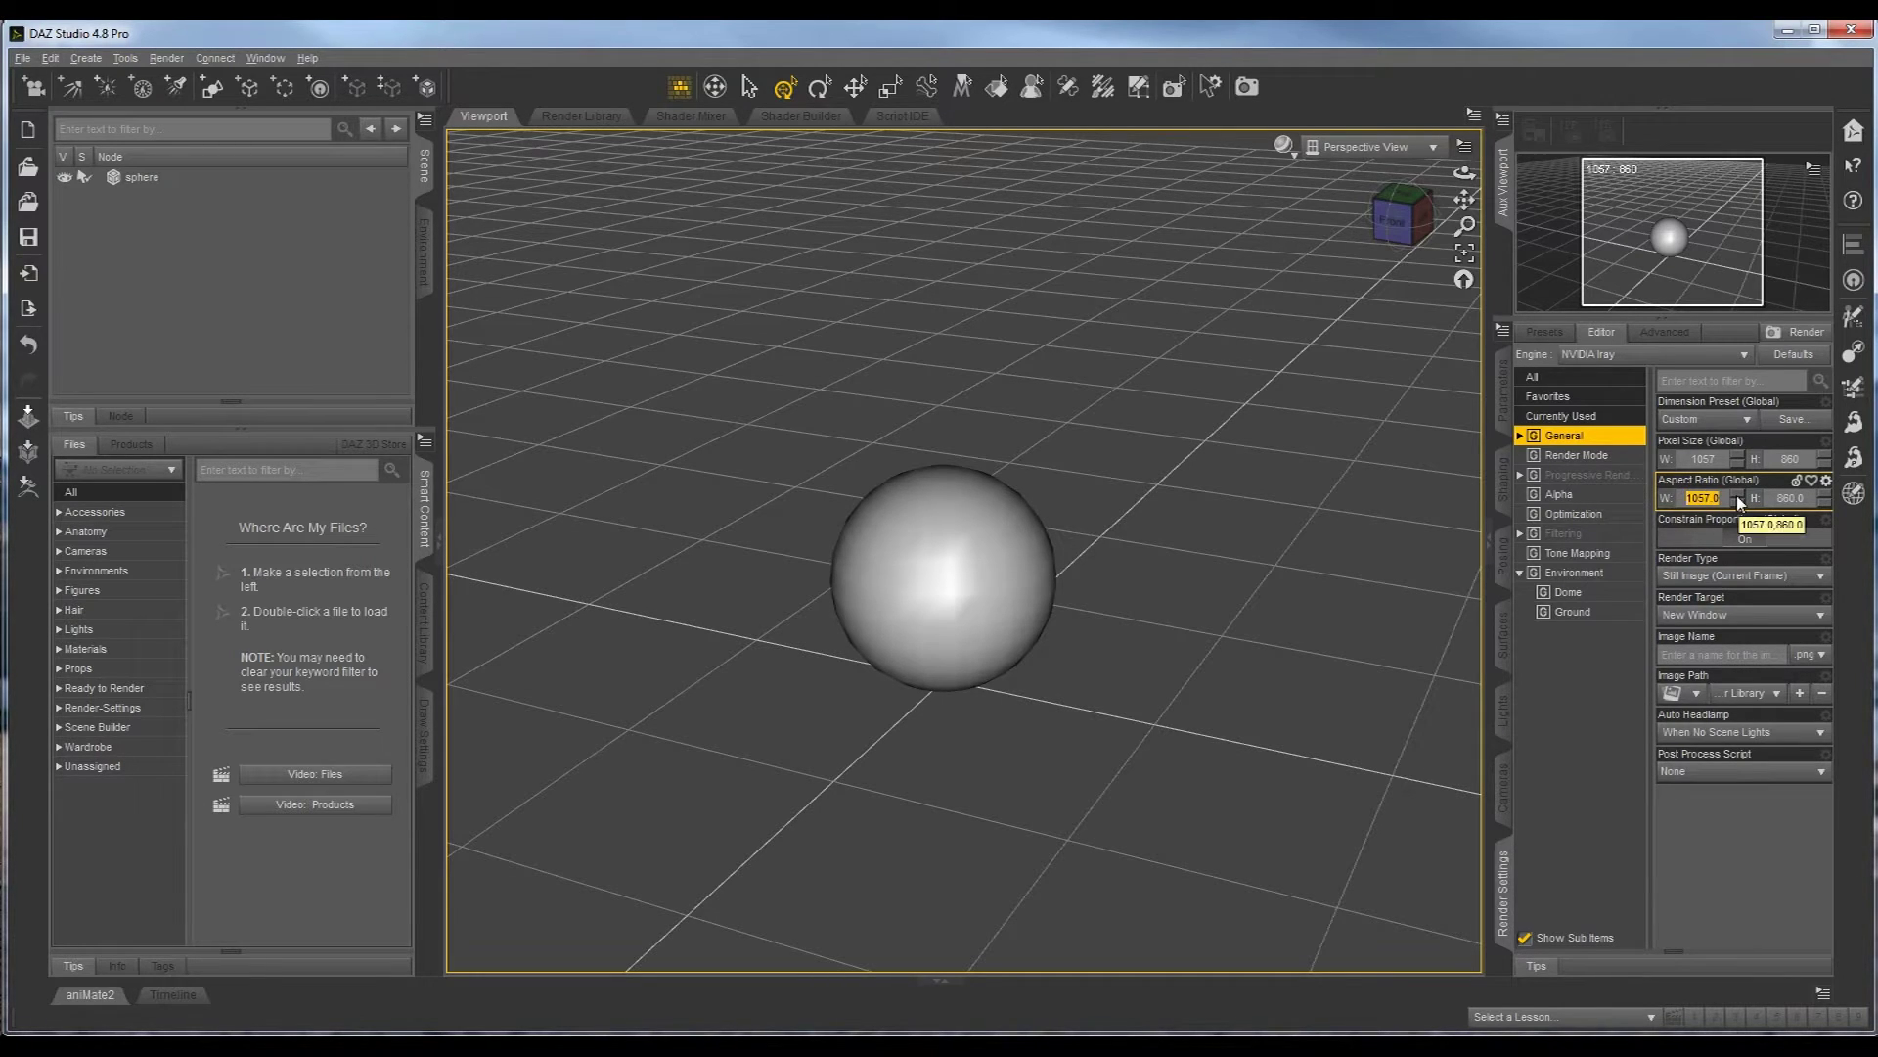
pyautogui.write('10')
pyautogui.press('Return')
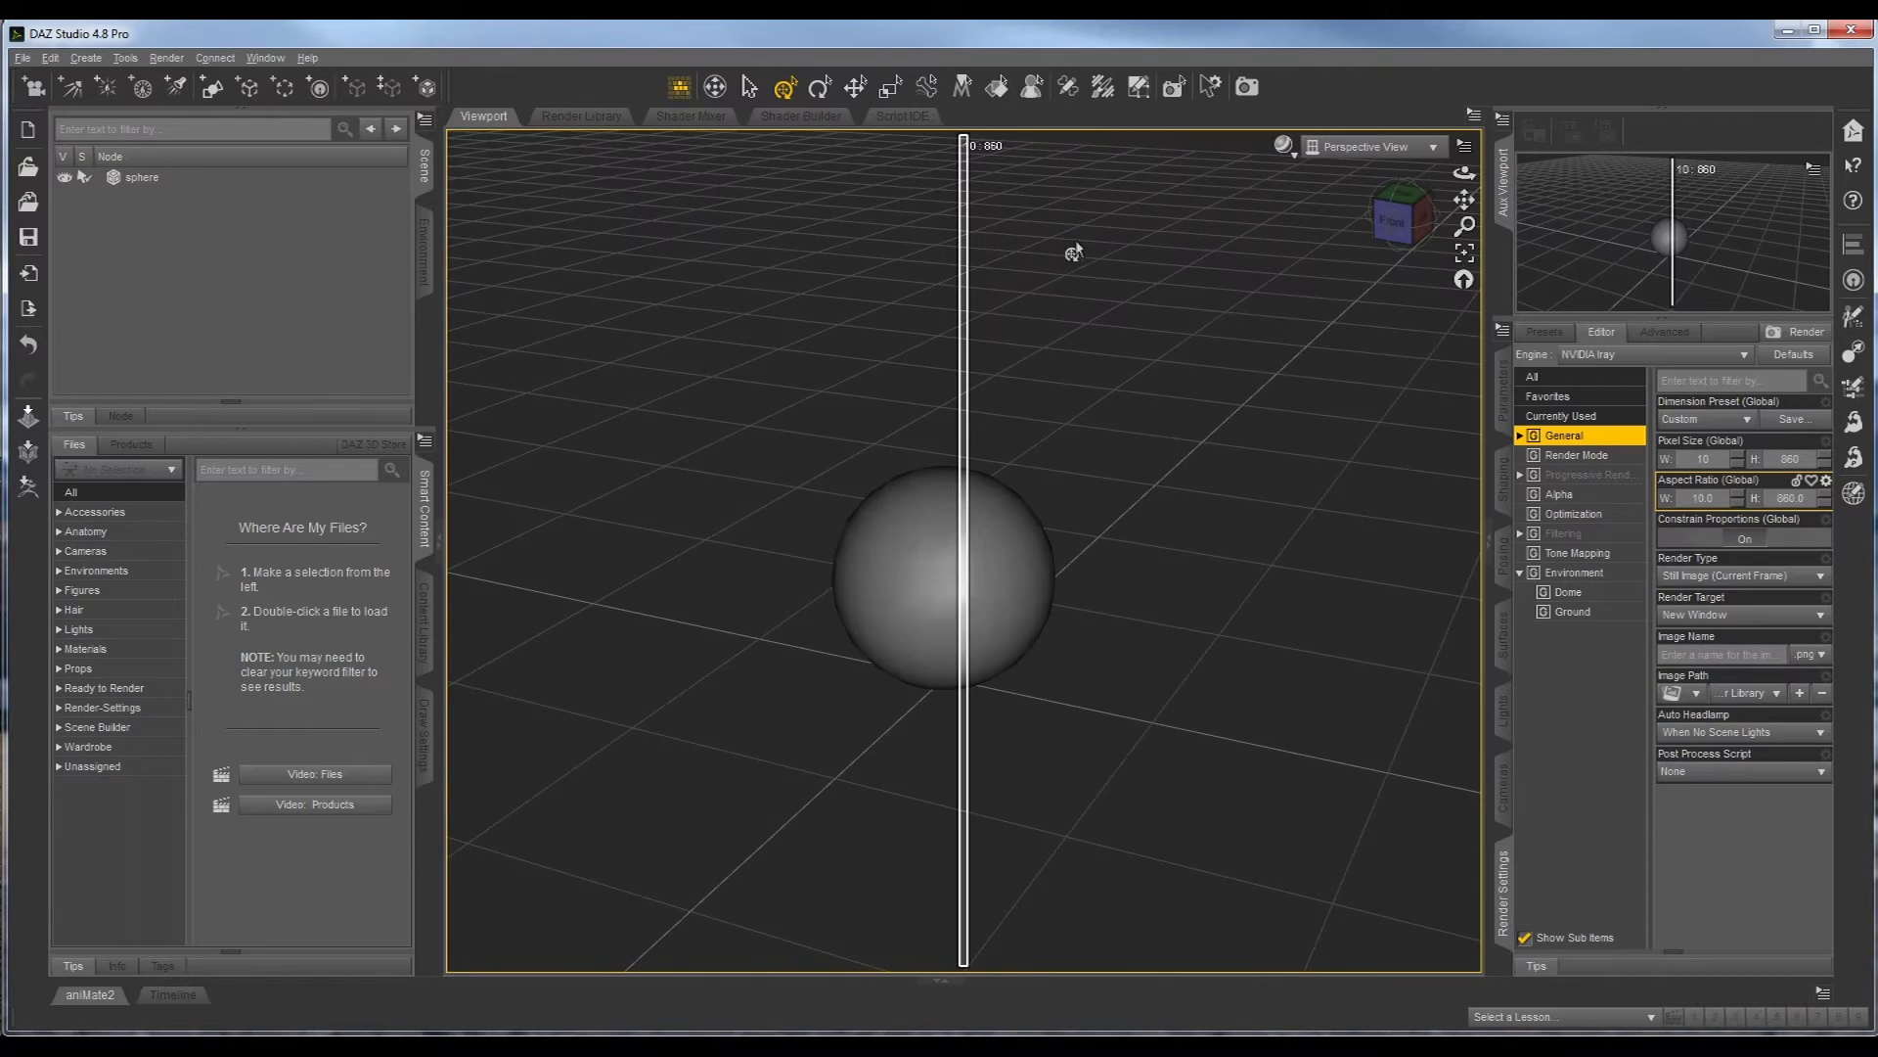
pyautogui.click(1783, 498)
pyautogui.write('10')
pyautogui.press('Return')
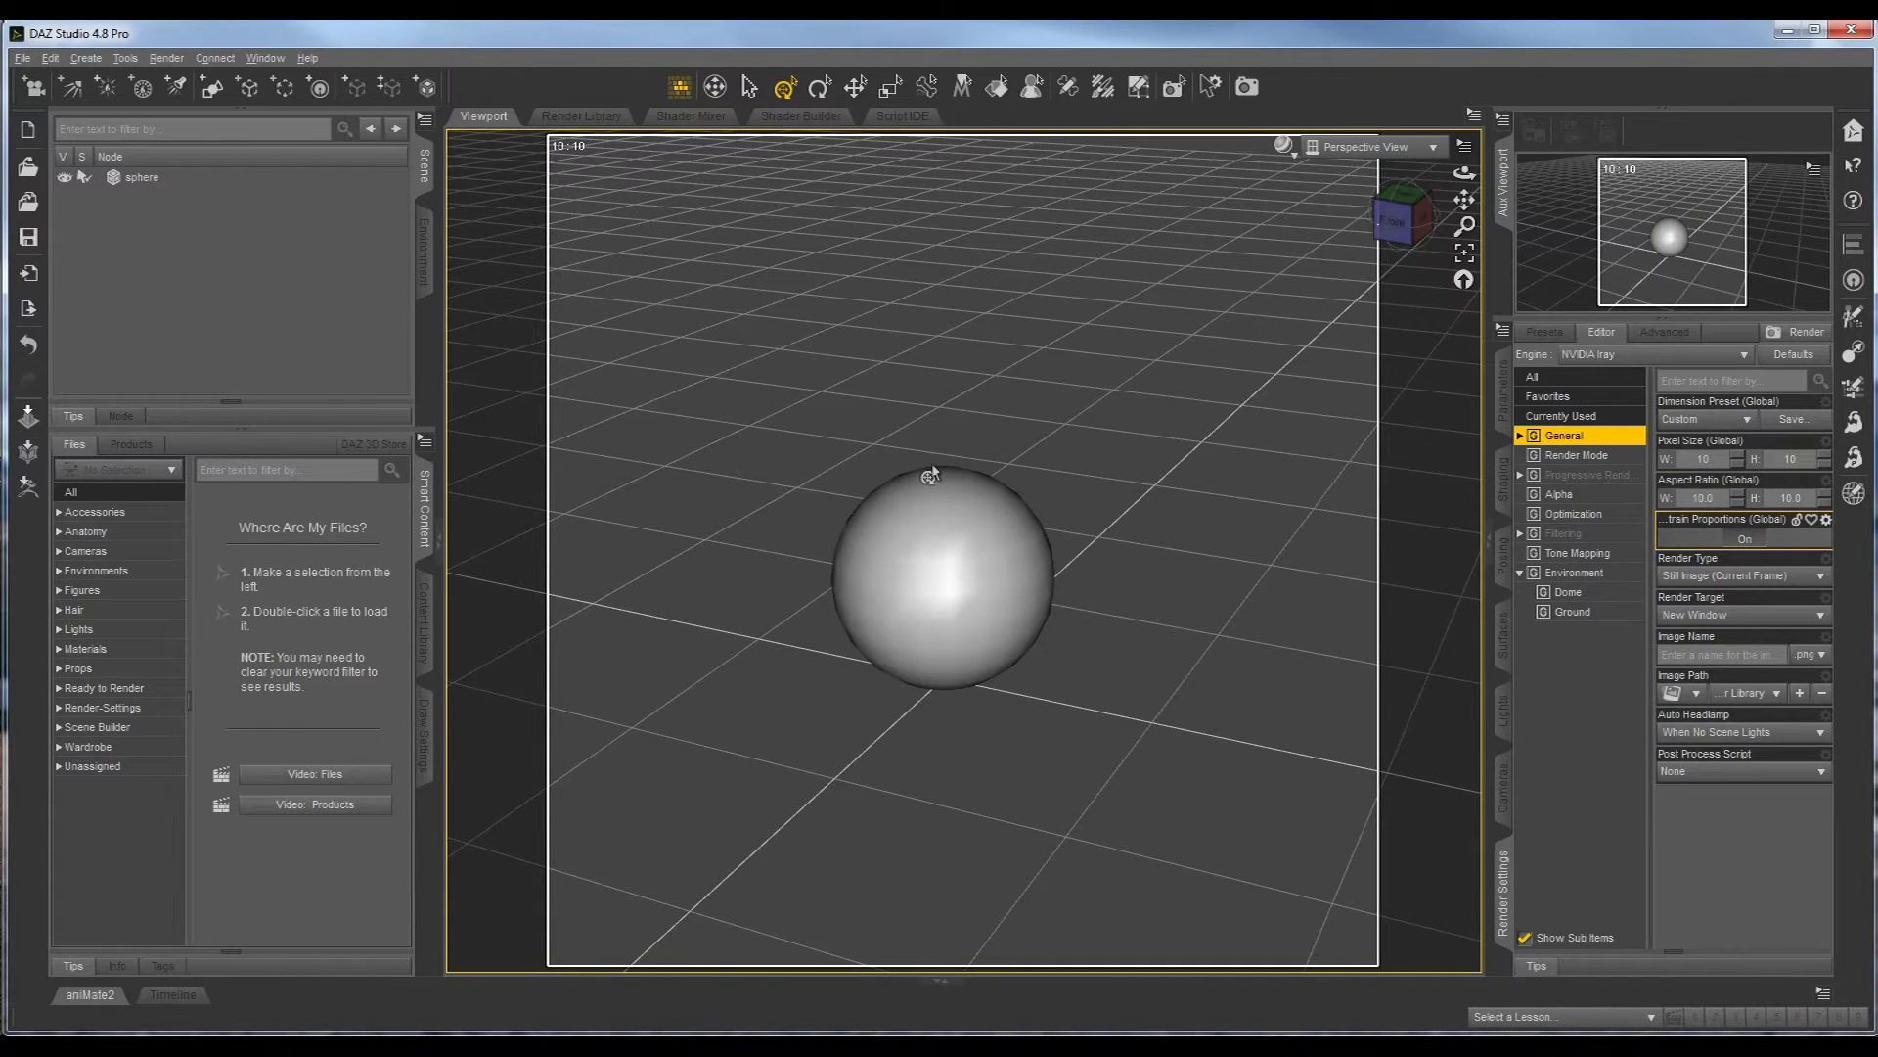
# - Change the render aspect ratio to 16:9
pyautogui.click(1707, 498)
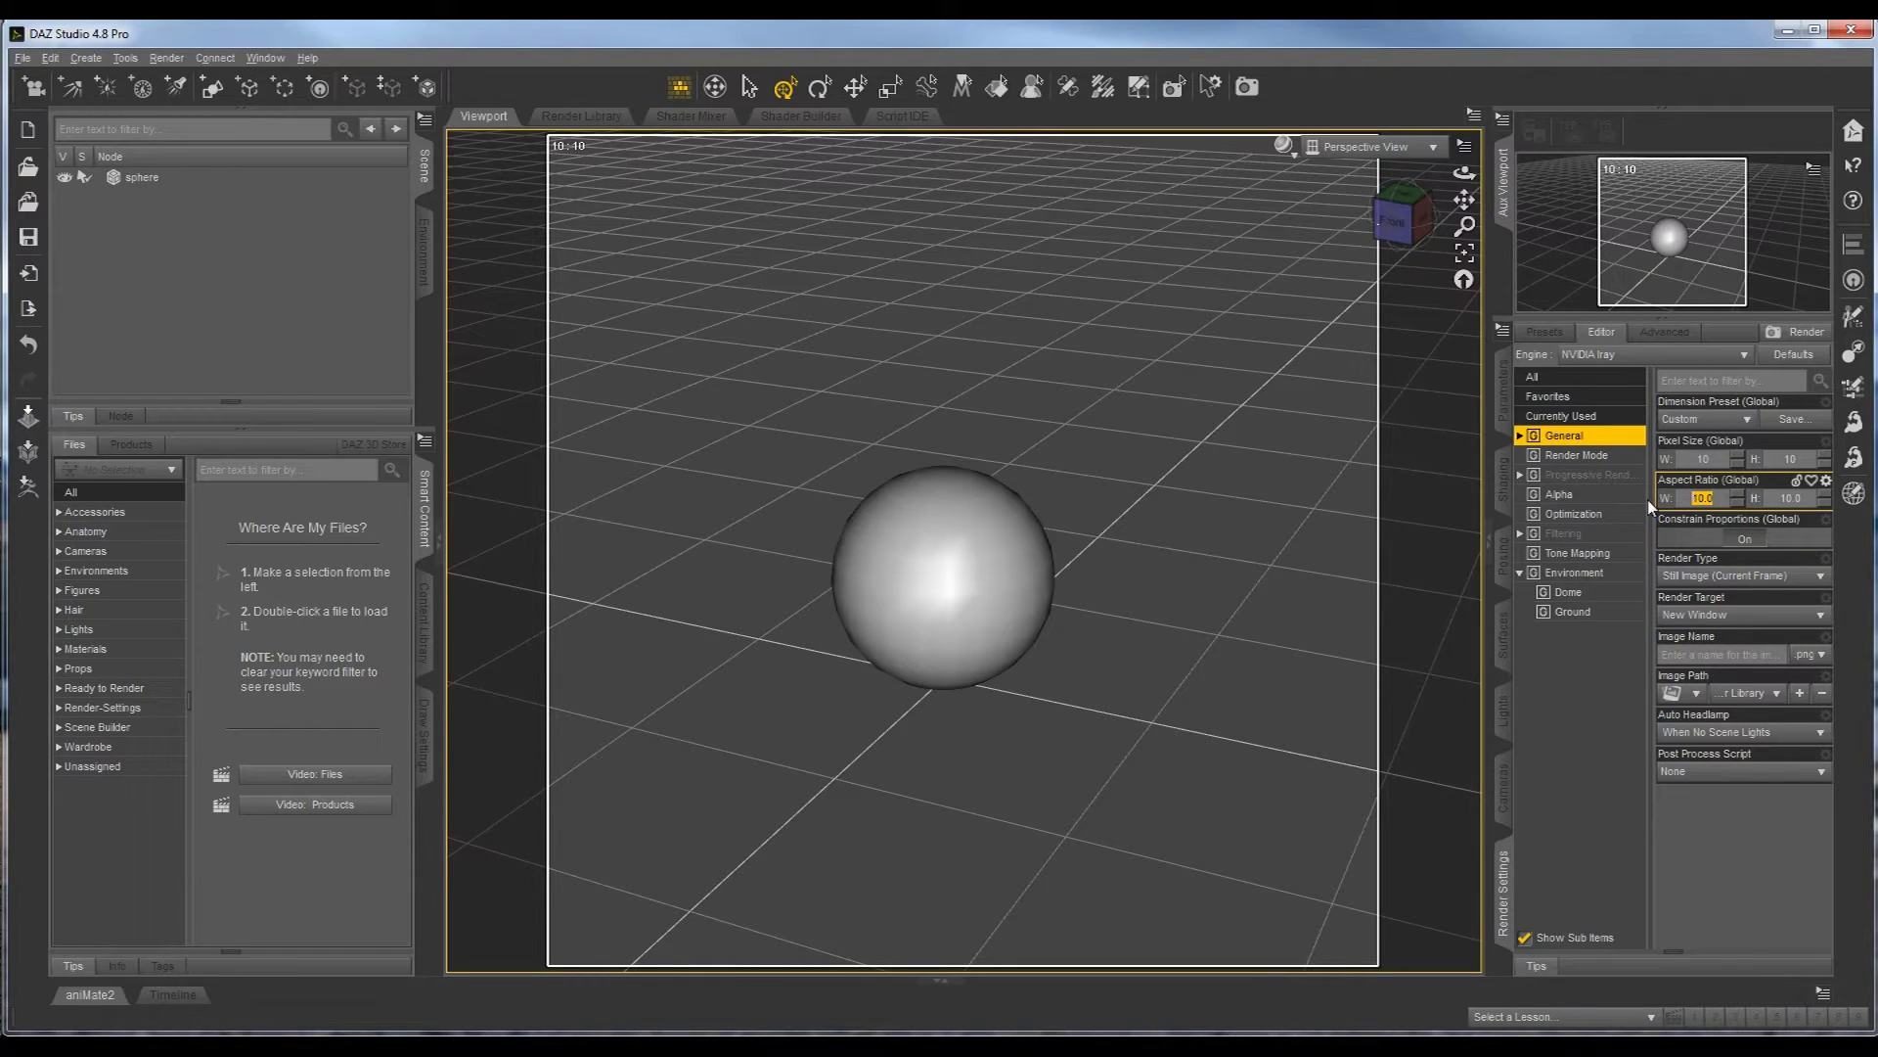
pyautogui.write('16')
pyautogui.press('Return')
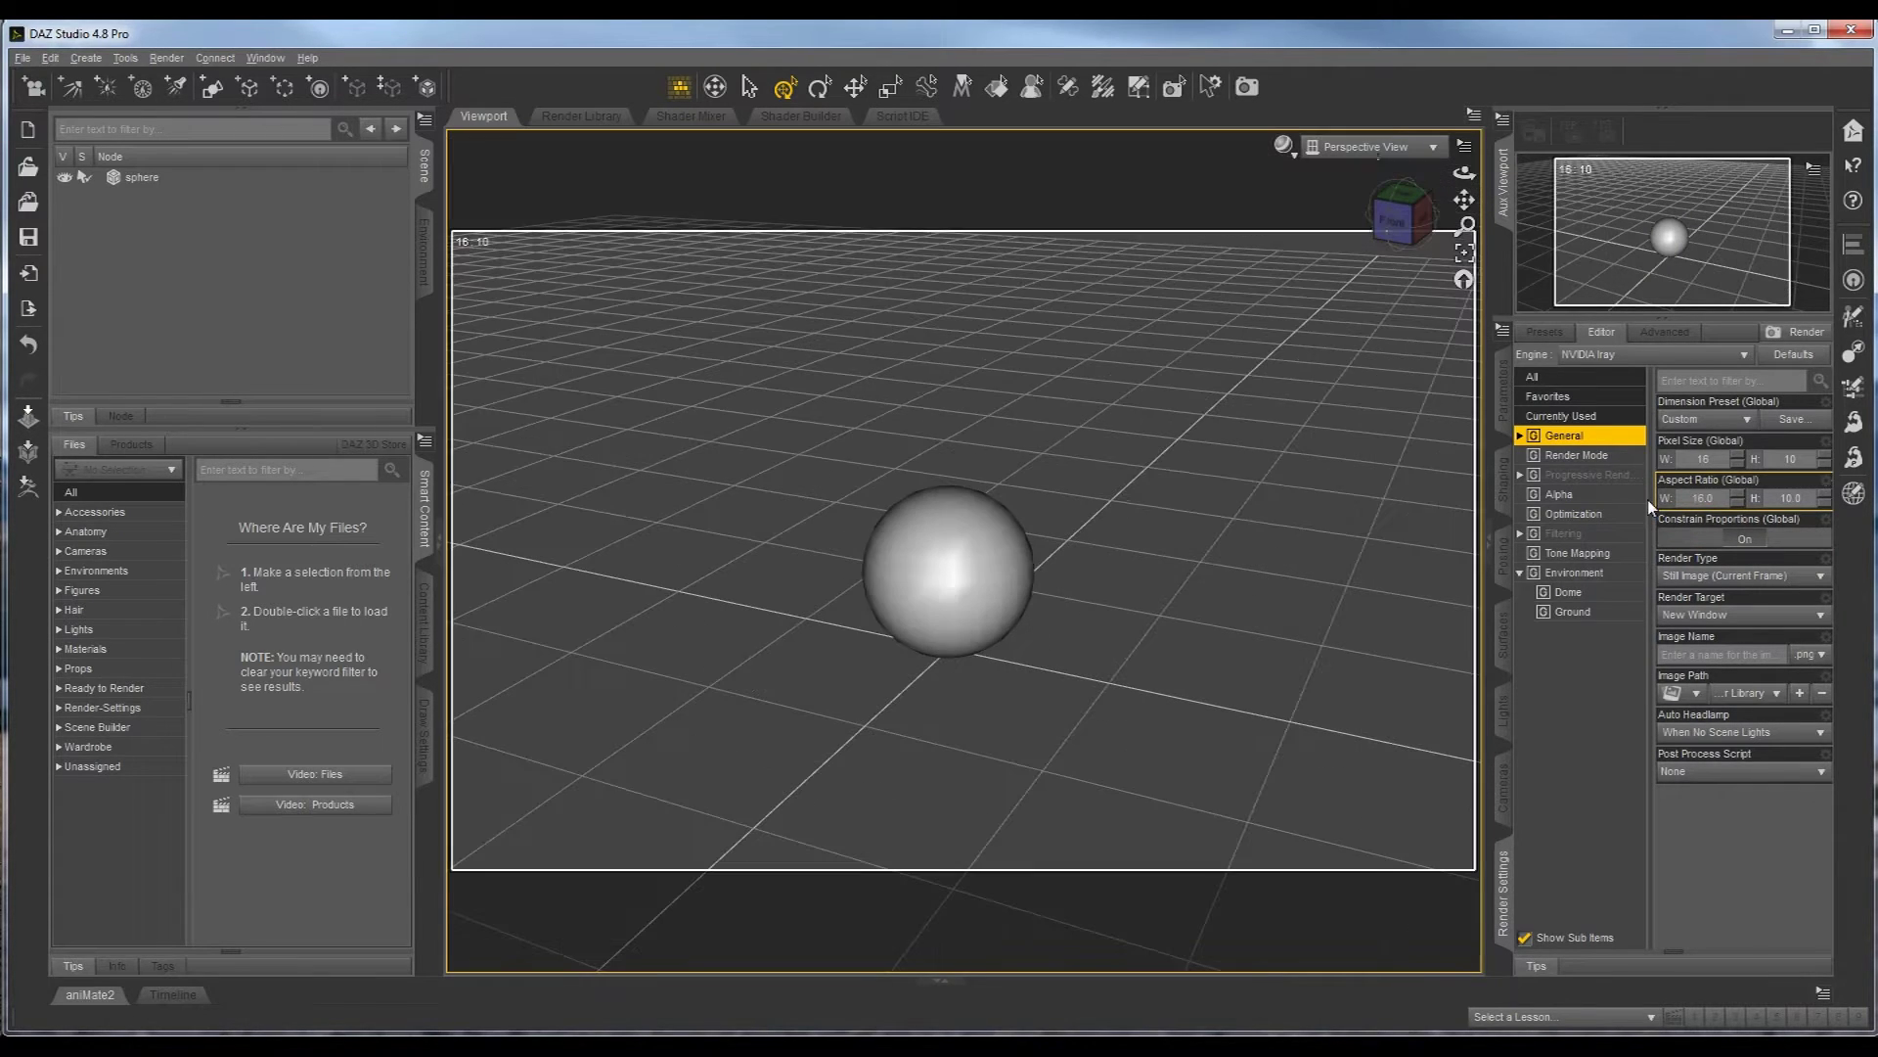
pyautogui.click(1790, 498)
pyautogui.write('9')
pyautogui.press('Return')
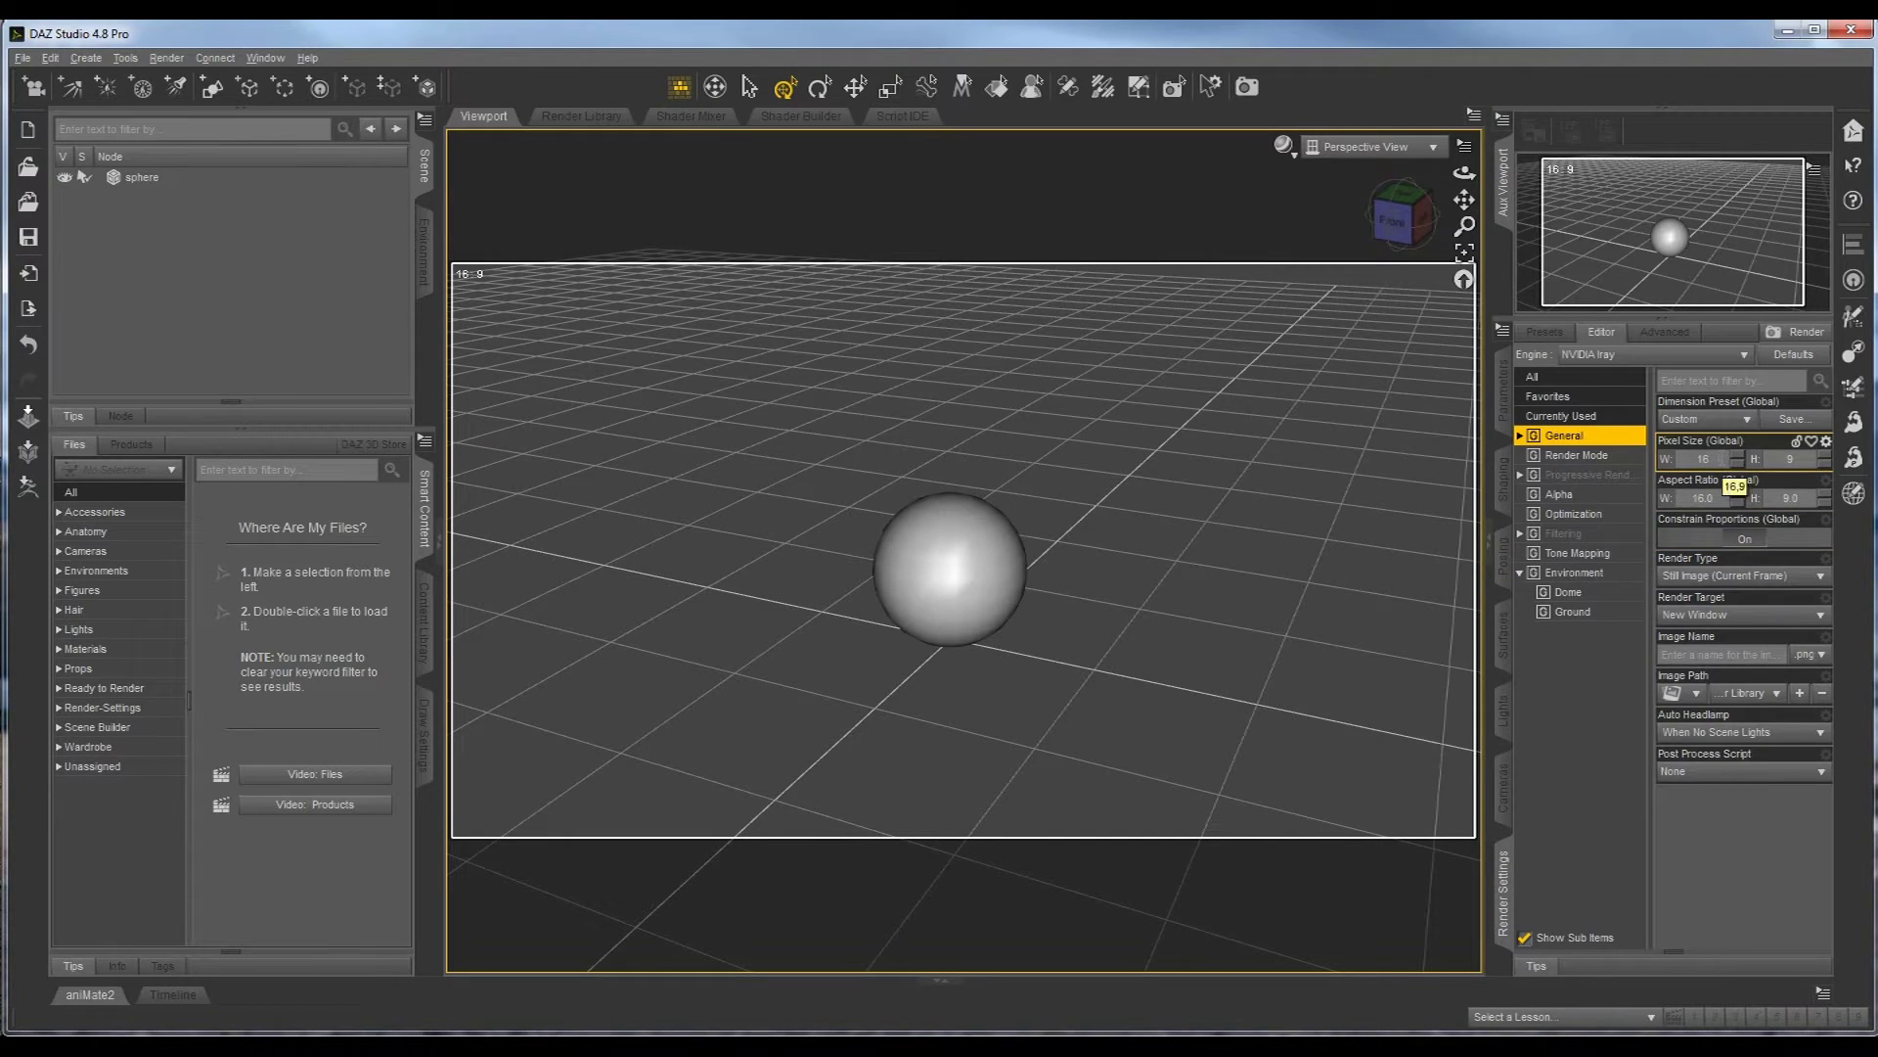
# - Set the render's pixel width to 600 and the aspect ratio height to 12
pyautogui.click(1668, 459)
pyautogui.press('Return')
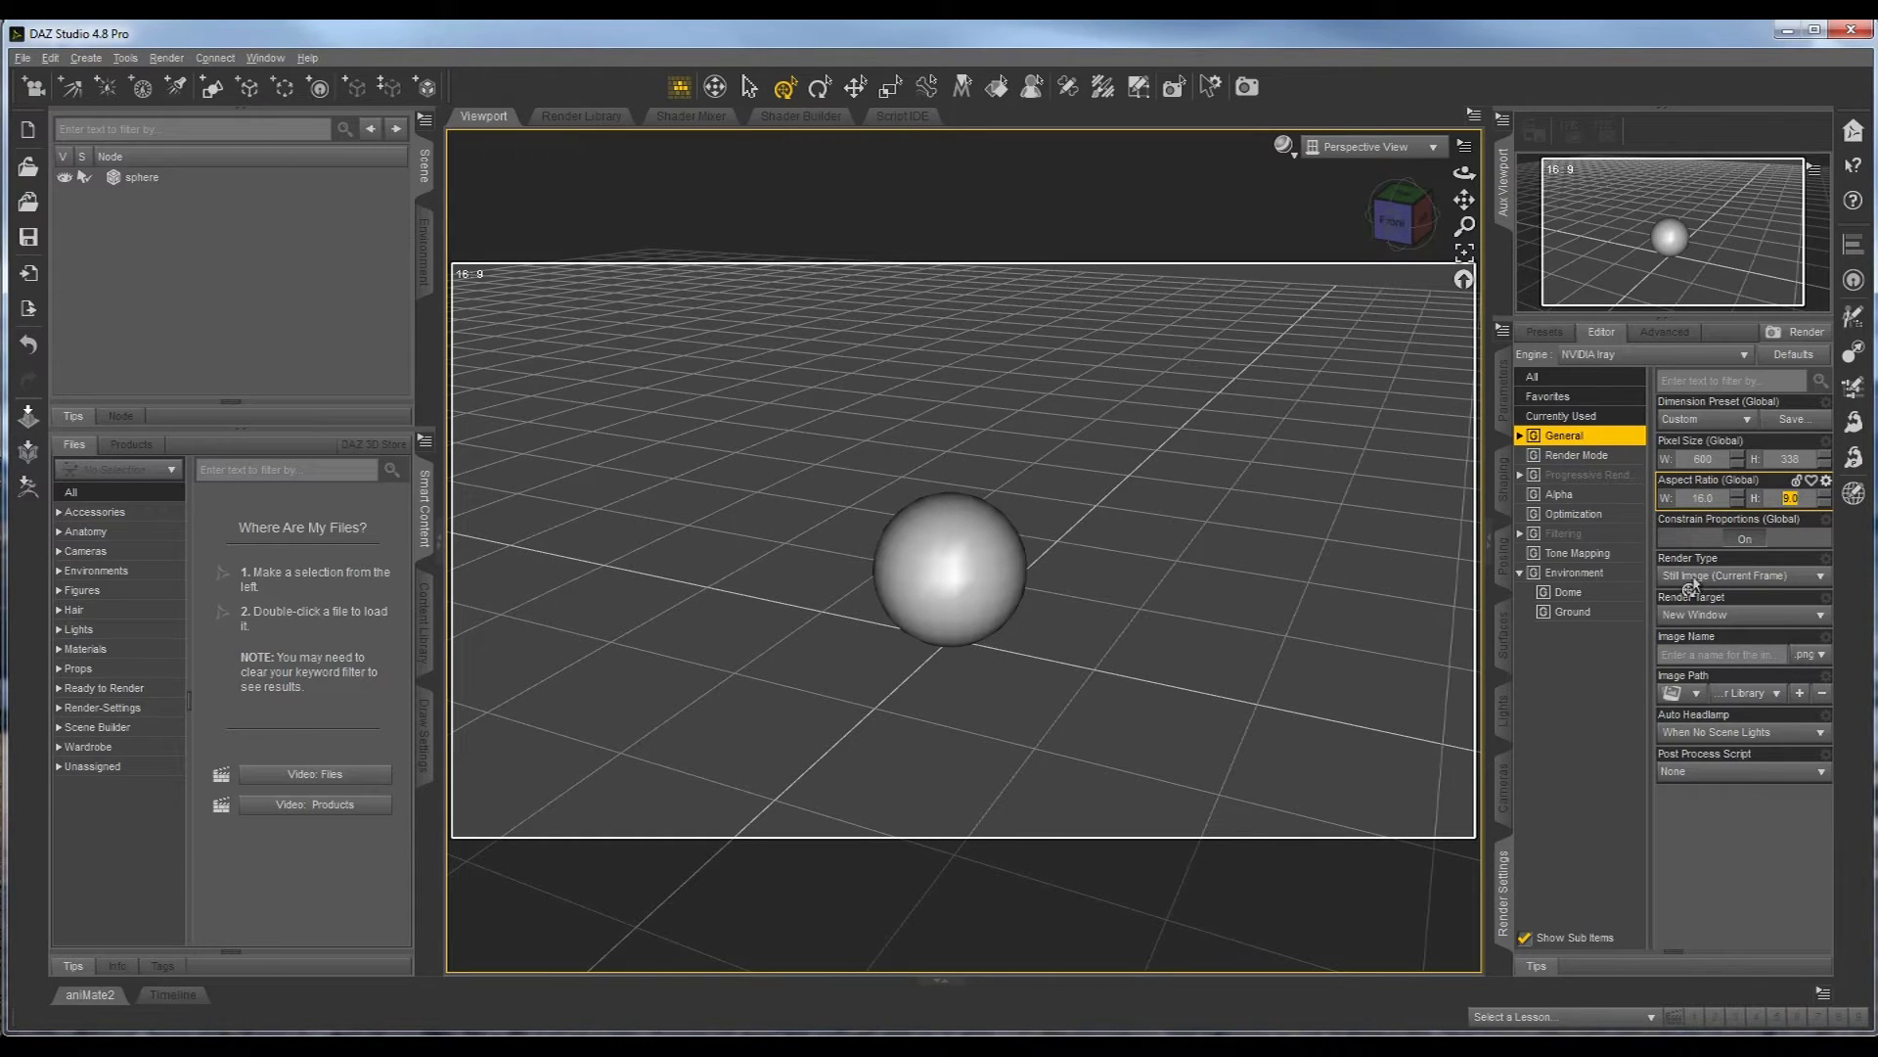
pyautogui.write('12')
pyautogui.press('Return')
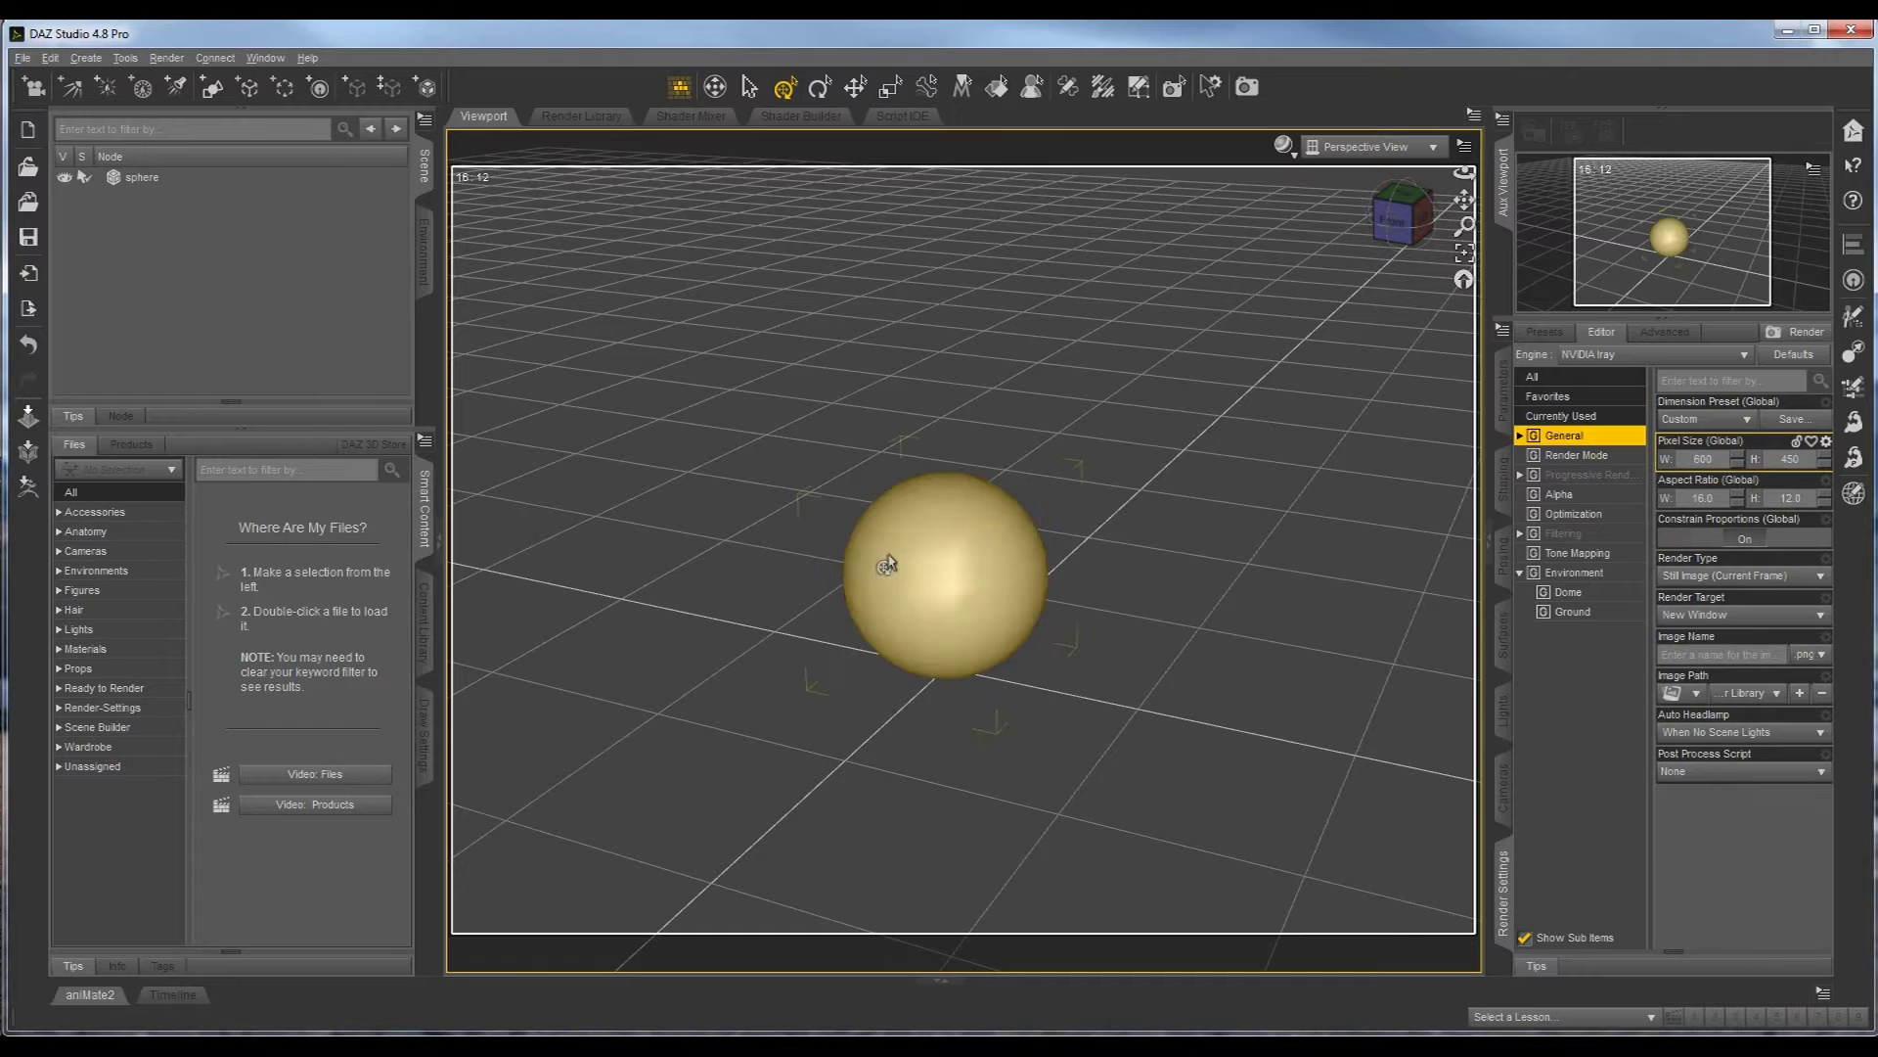
# - Render a low-angle close-up of the sphere, stop the render early and bring up the Render window
pyautogui.scroll(8, 1069, 589)
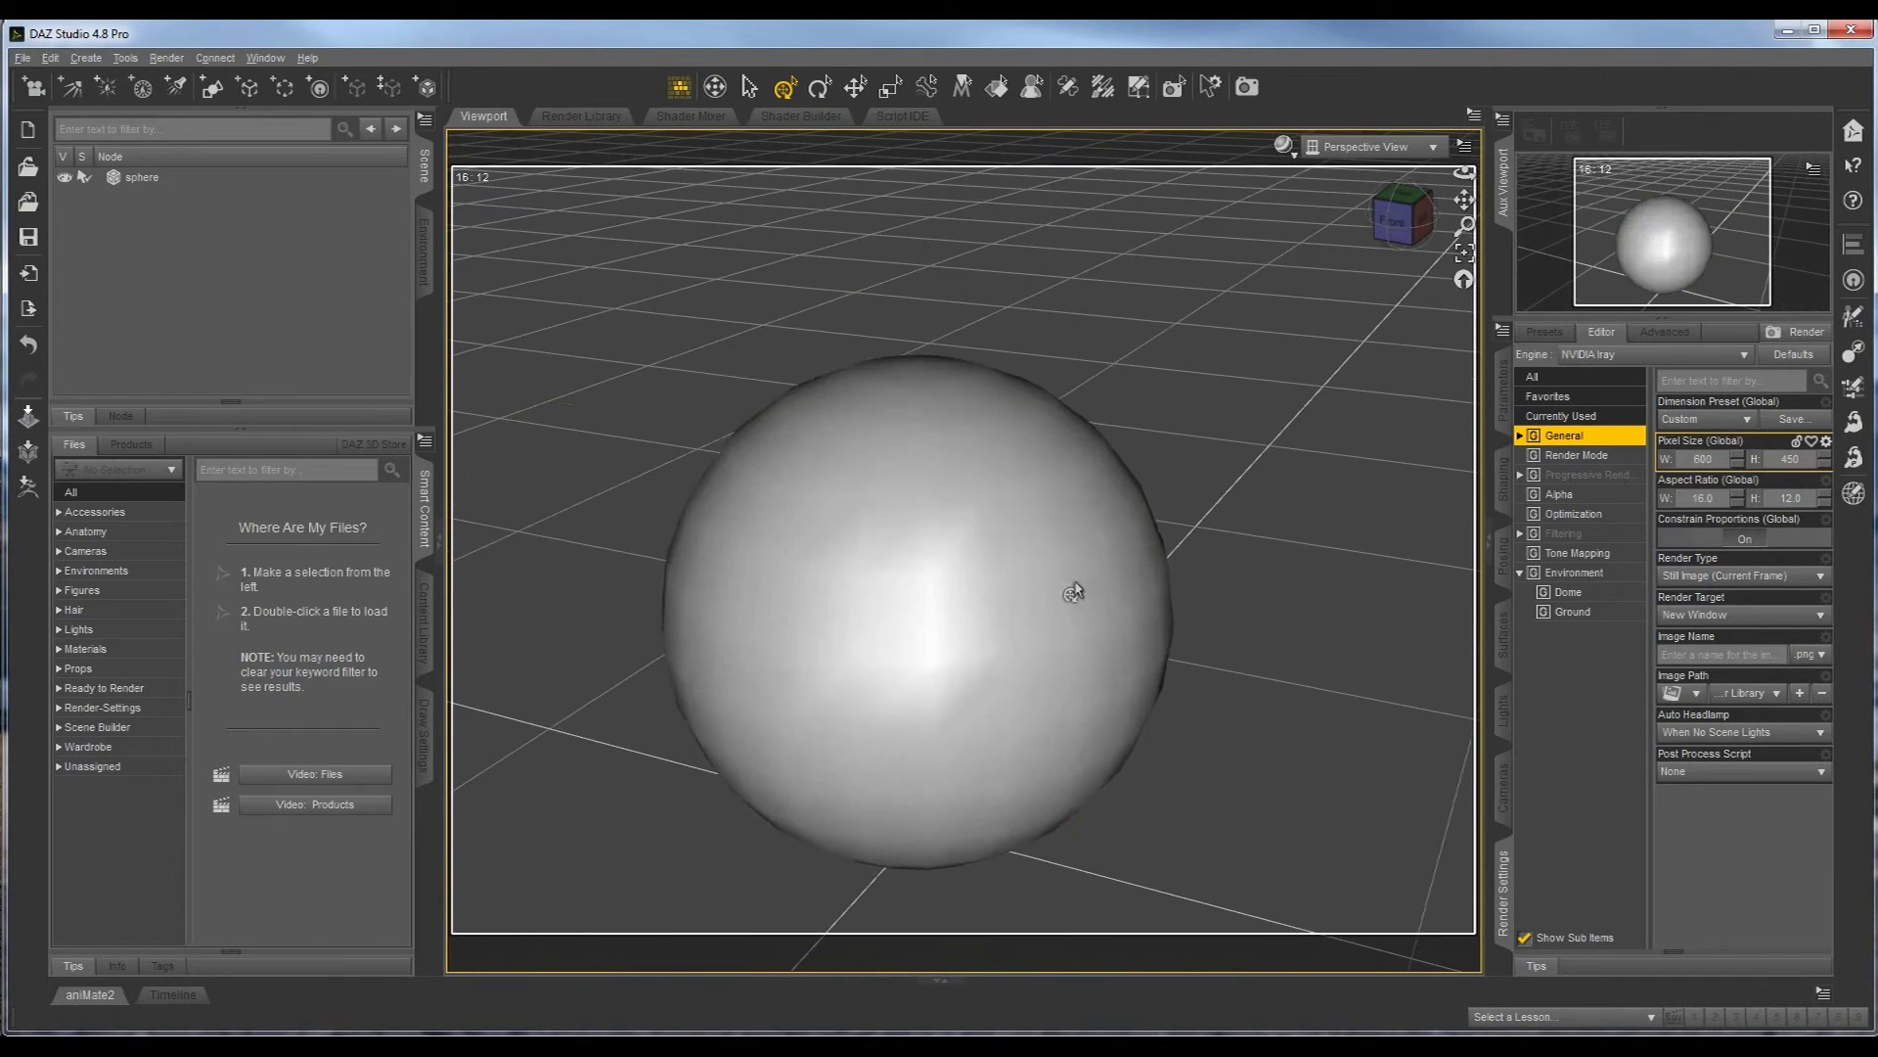
pyautogui.moveTo(1282, 691)
pyautogui.keyDown('ctrl'); pyautogui.keyDown('alt'); pyautogui.mouseDown()
pyautogui.moveTo(1350, 597)
pyautogui.moveTo(1279, 700)
pyautogui.mouseUp(); pyautogui.keyUp('alt'); pyautogui.keyUp('ctrl')
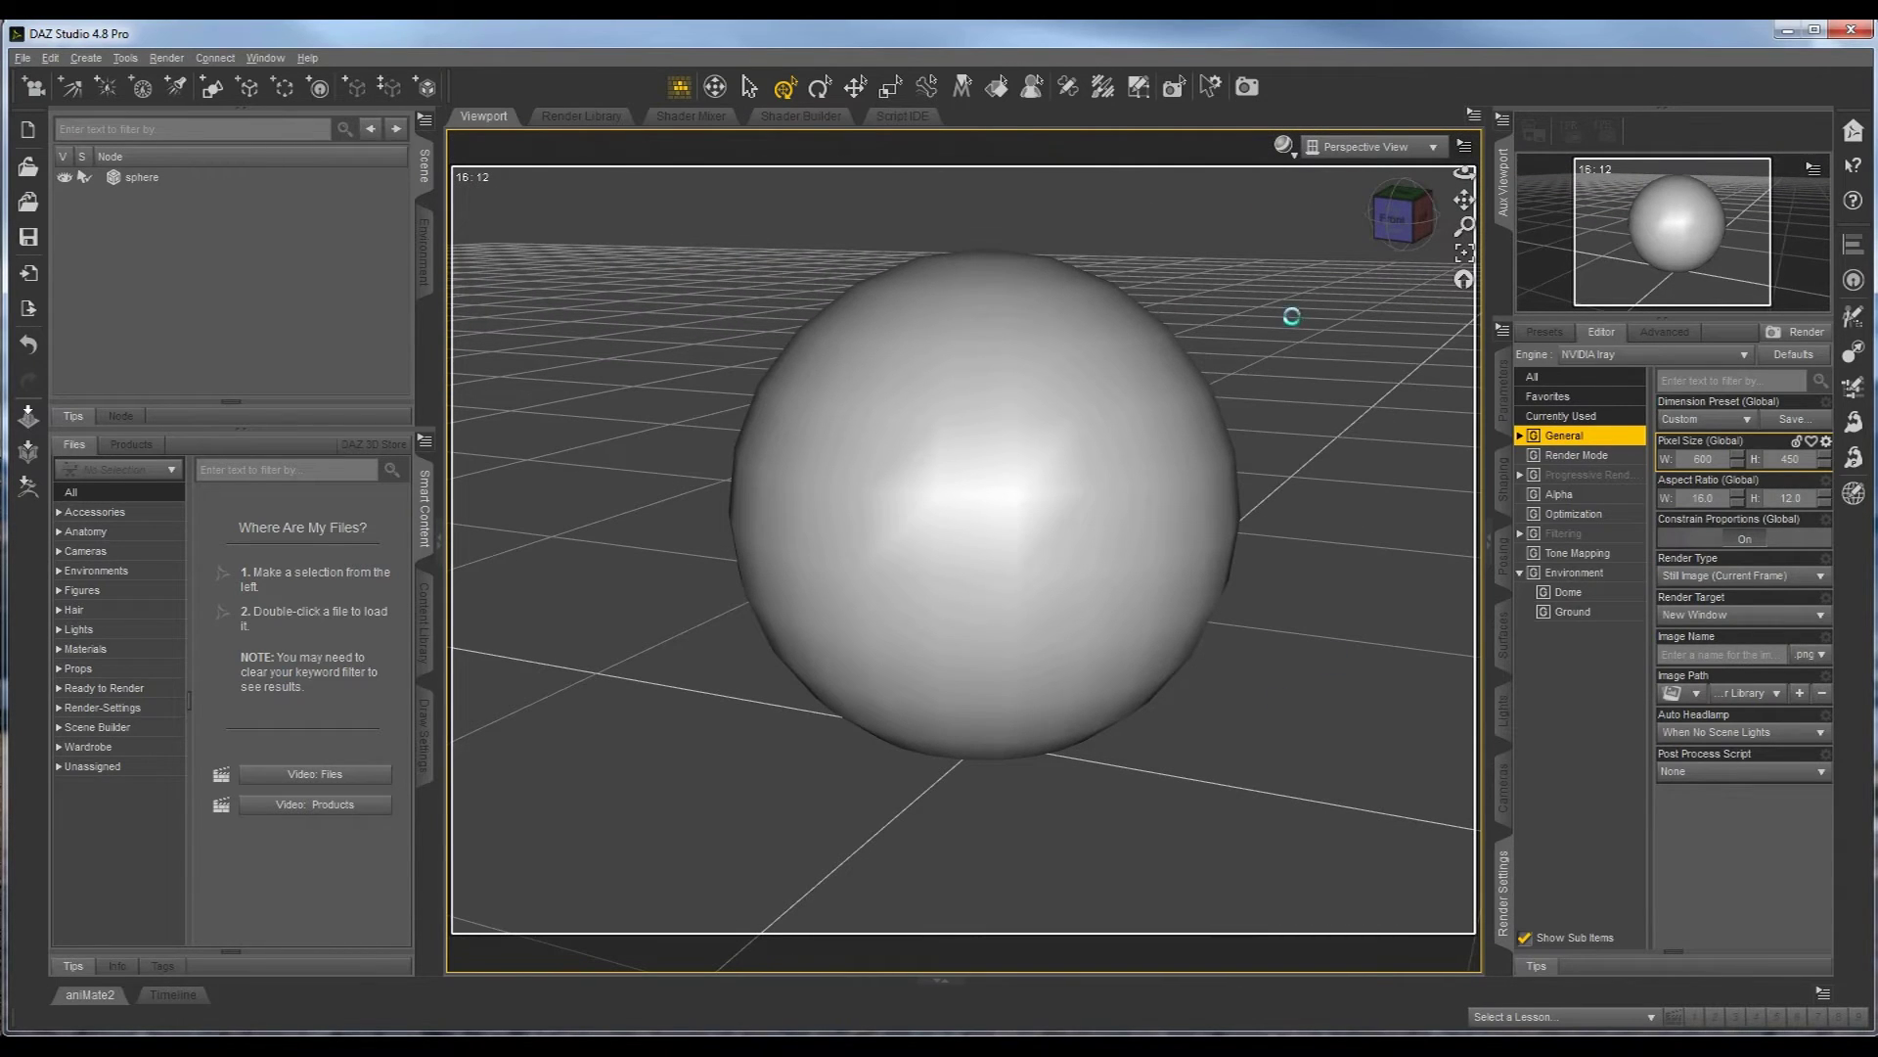
pyautogui.click(1245, 89)
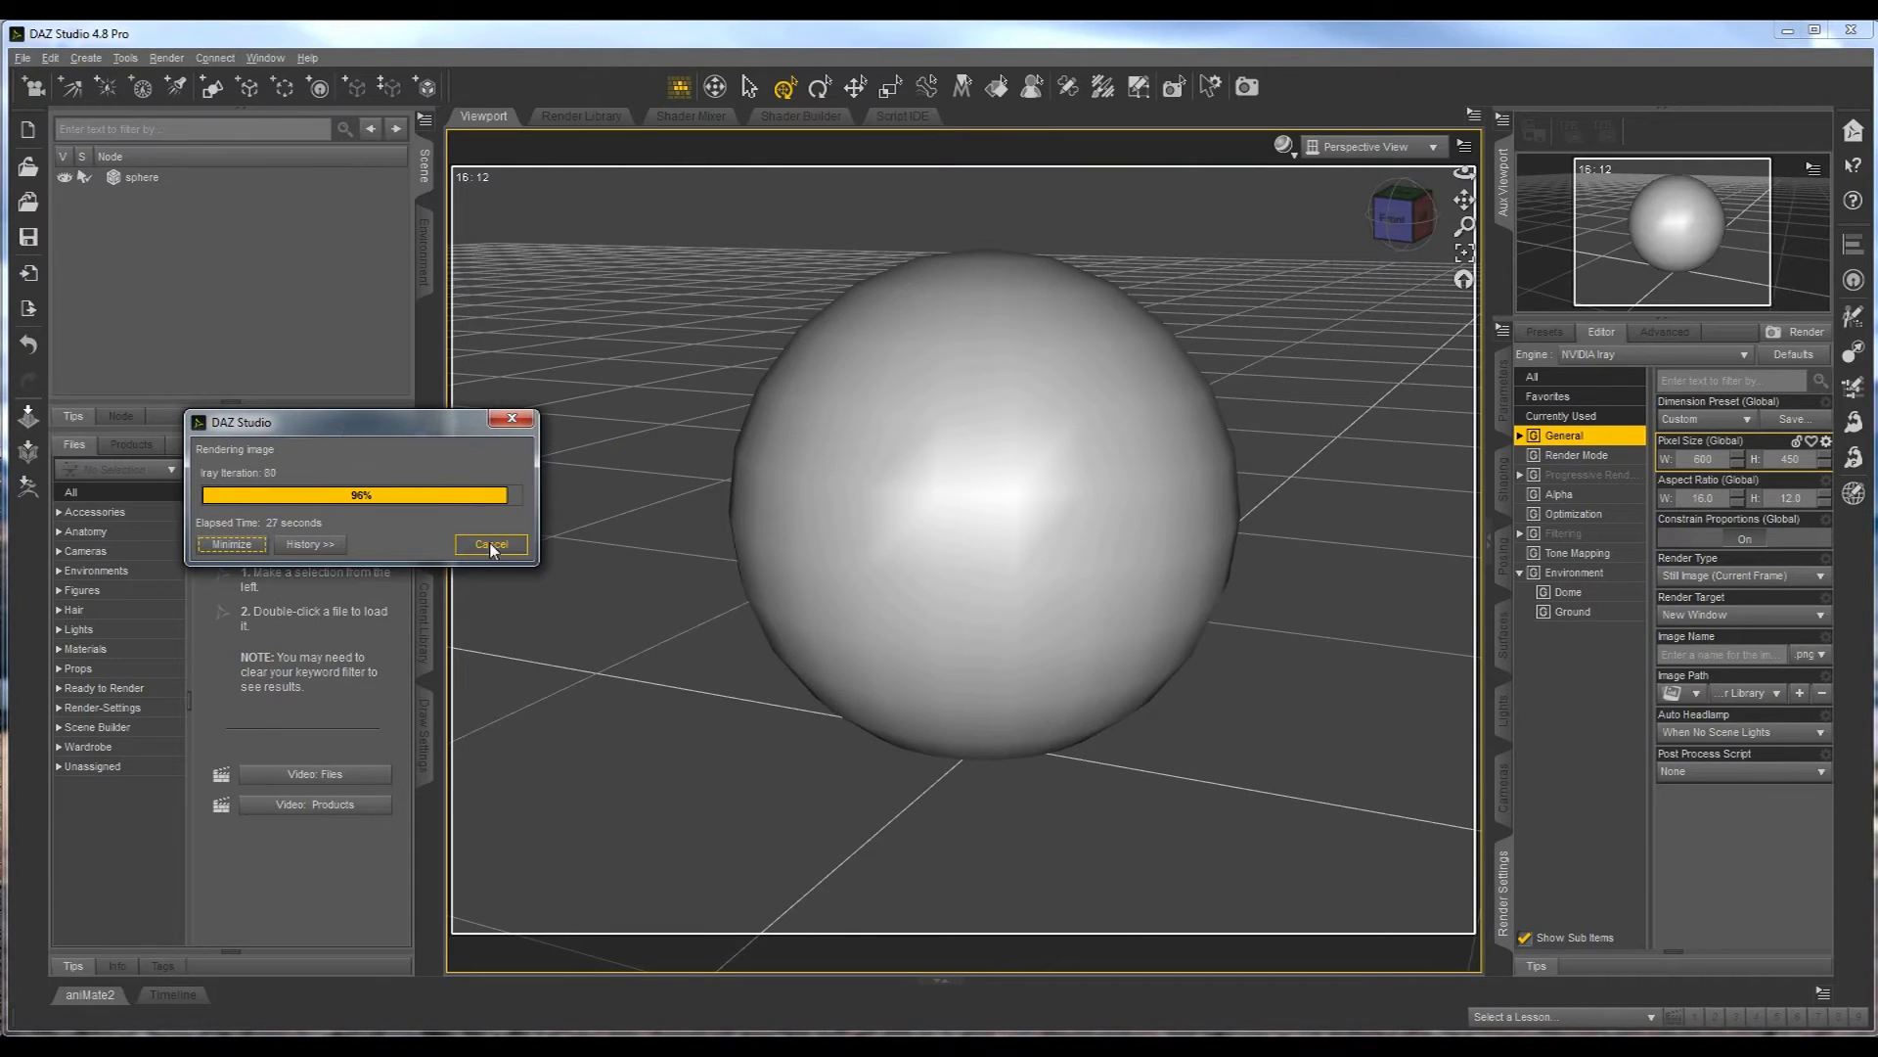
pyautogui.click(492, 546)
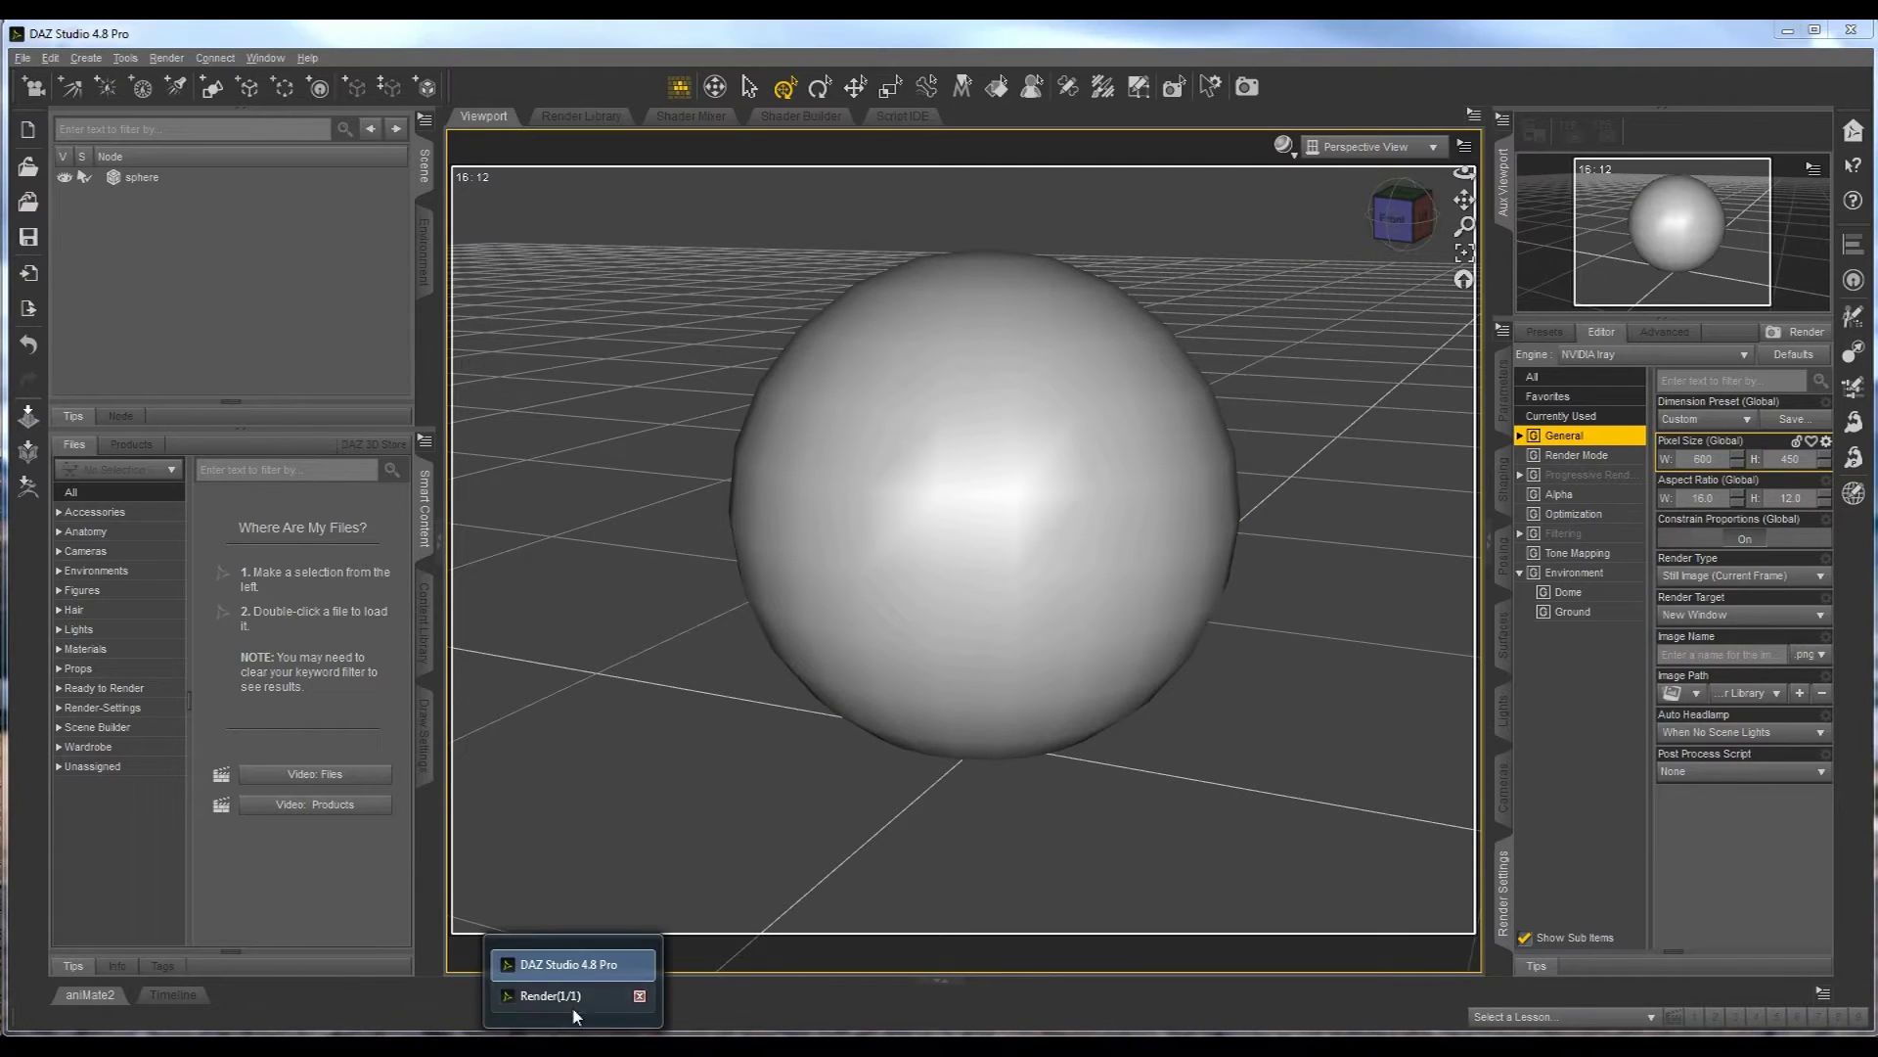
pyautogui.click(584, 995)
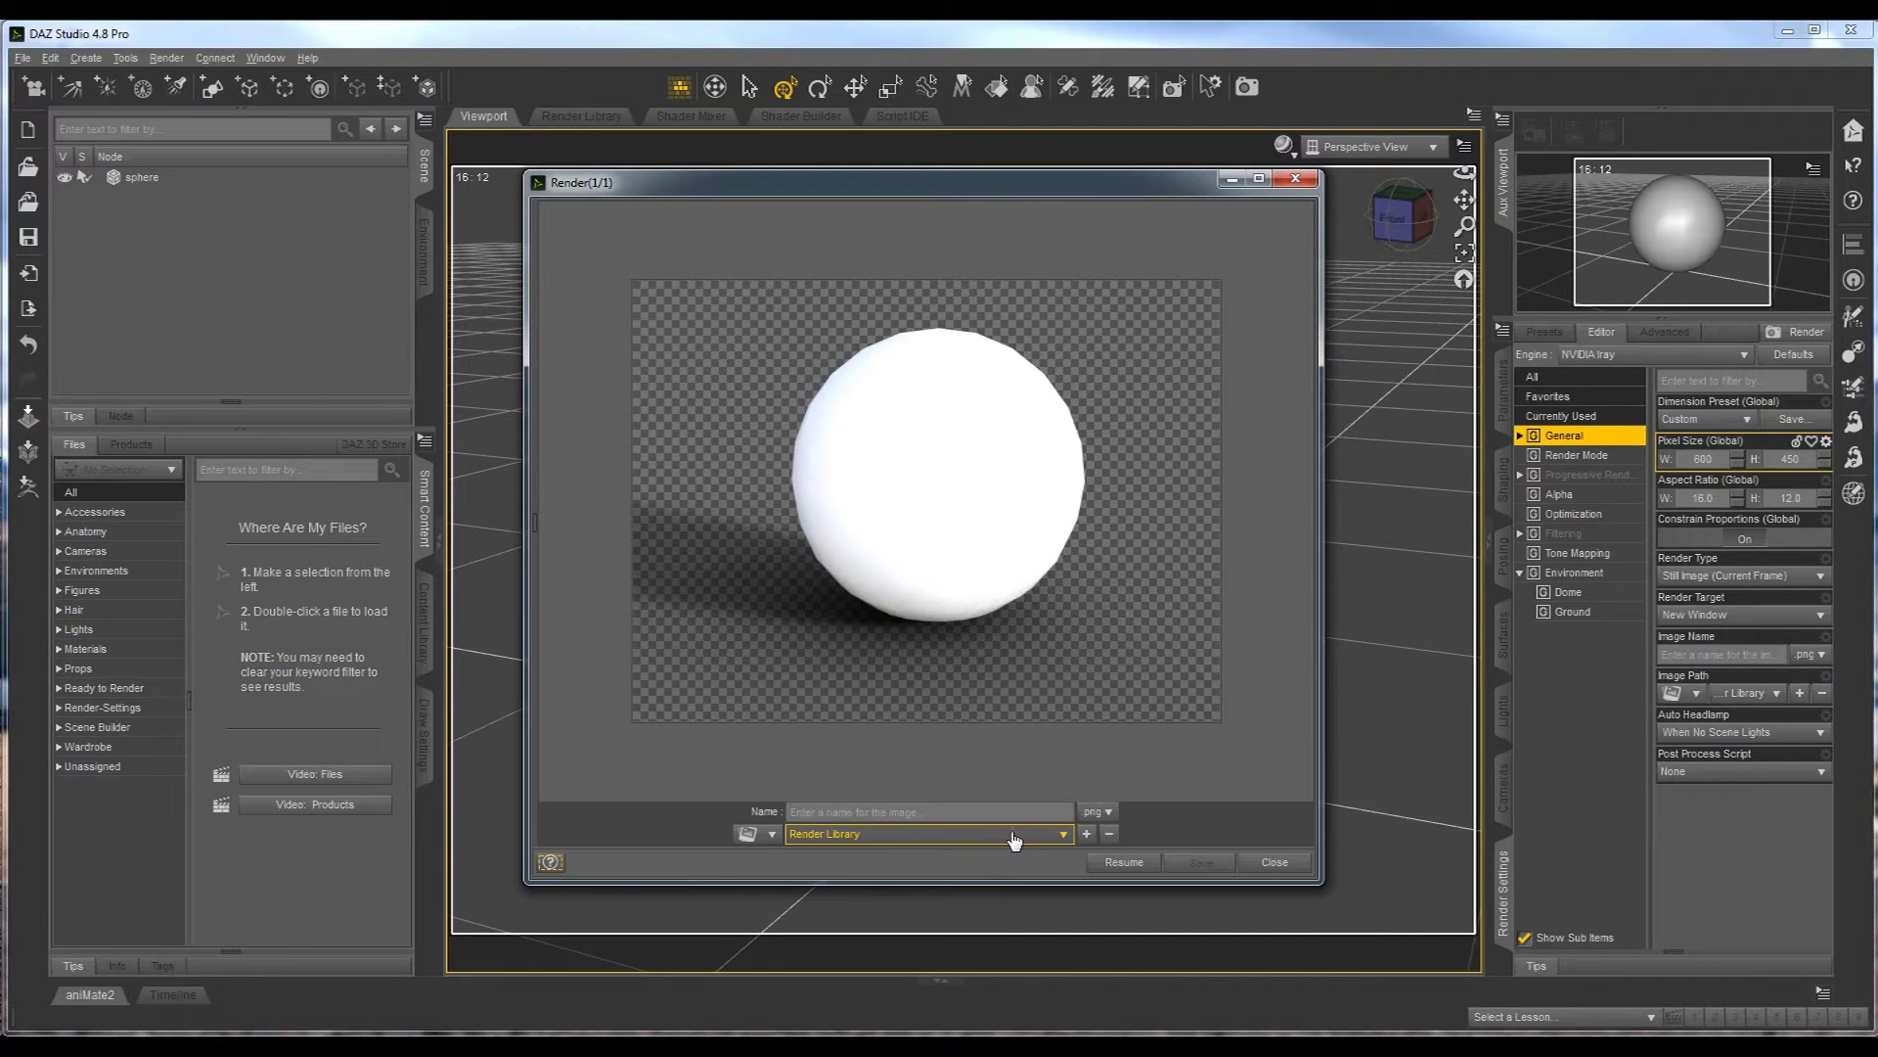
# - Check the Render Library save location and the new folder prompt for the rendered image, without creating a folder
pyautogui.click(1064, 837)
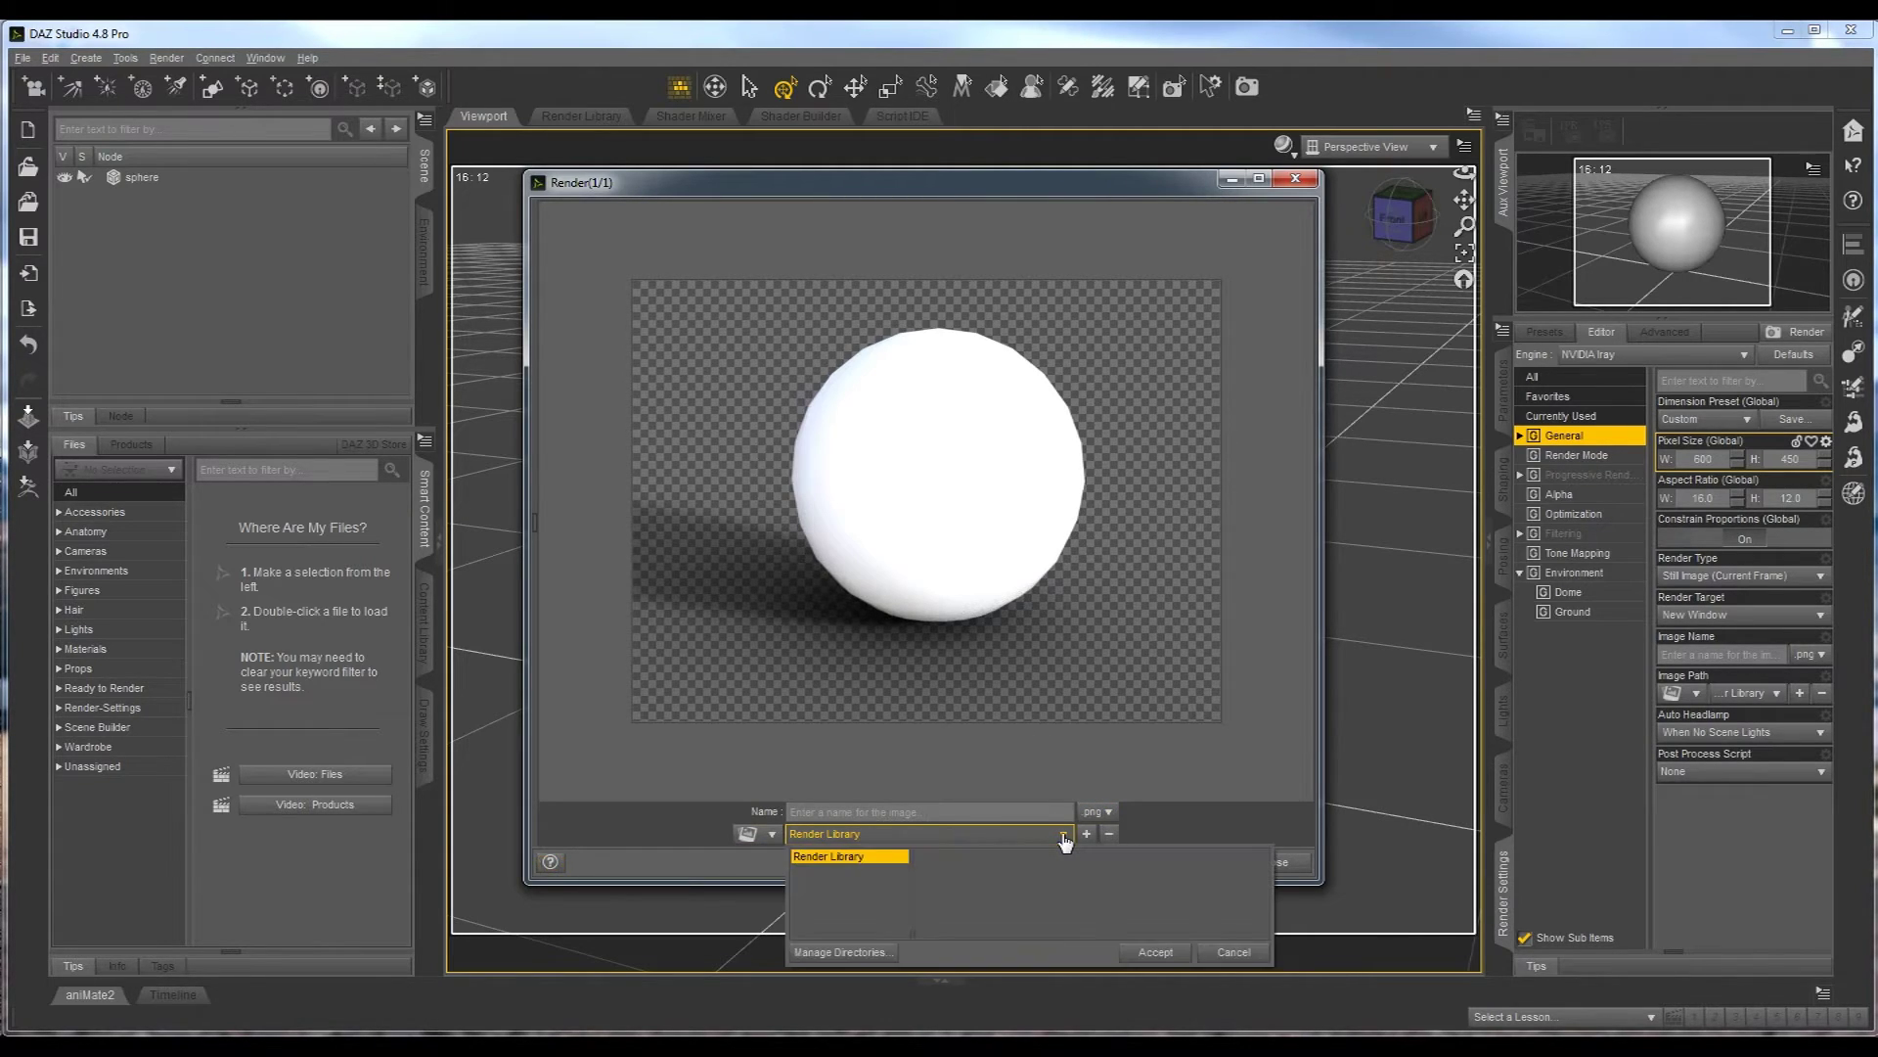
pyautogui.click(889, 859)
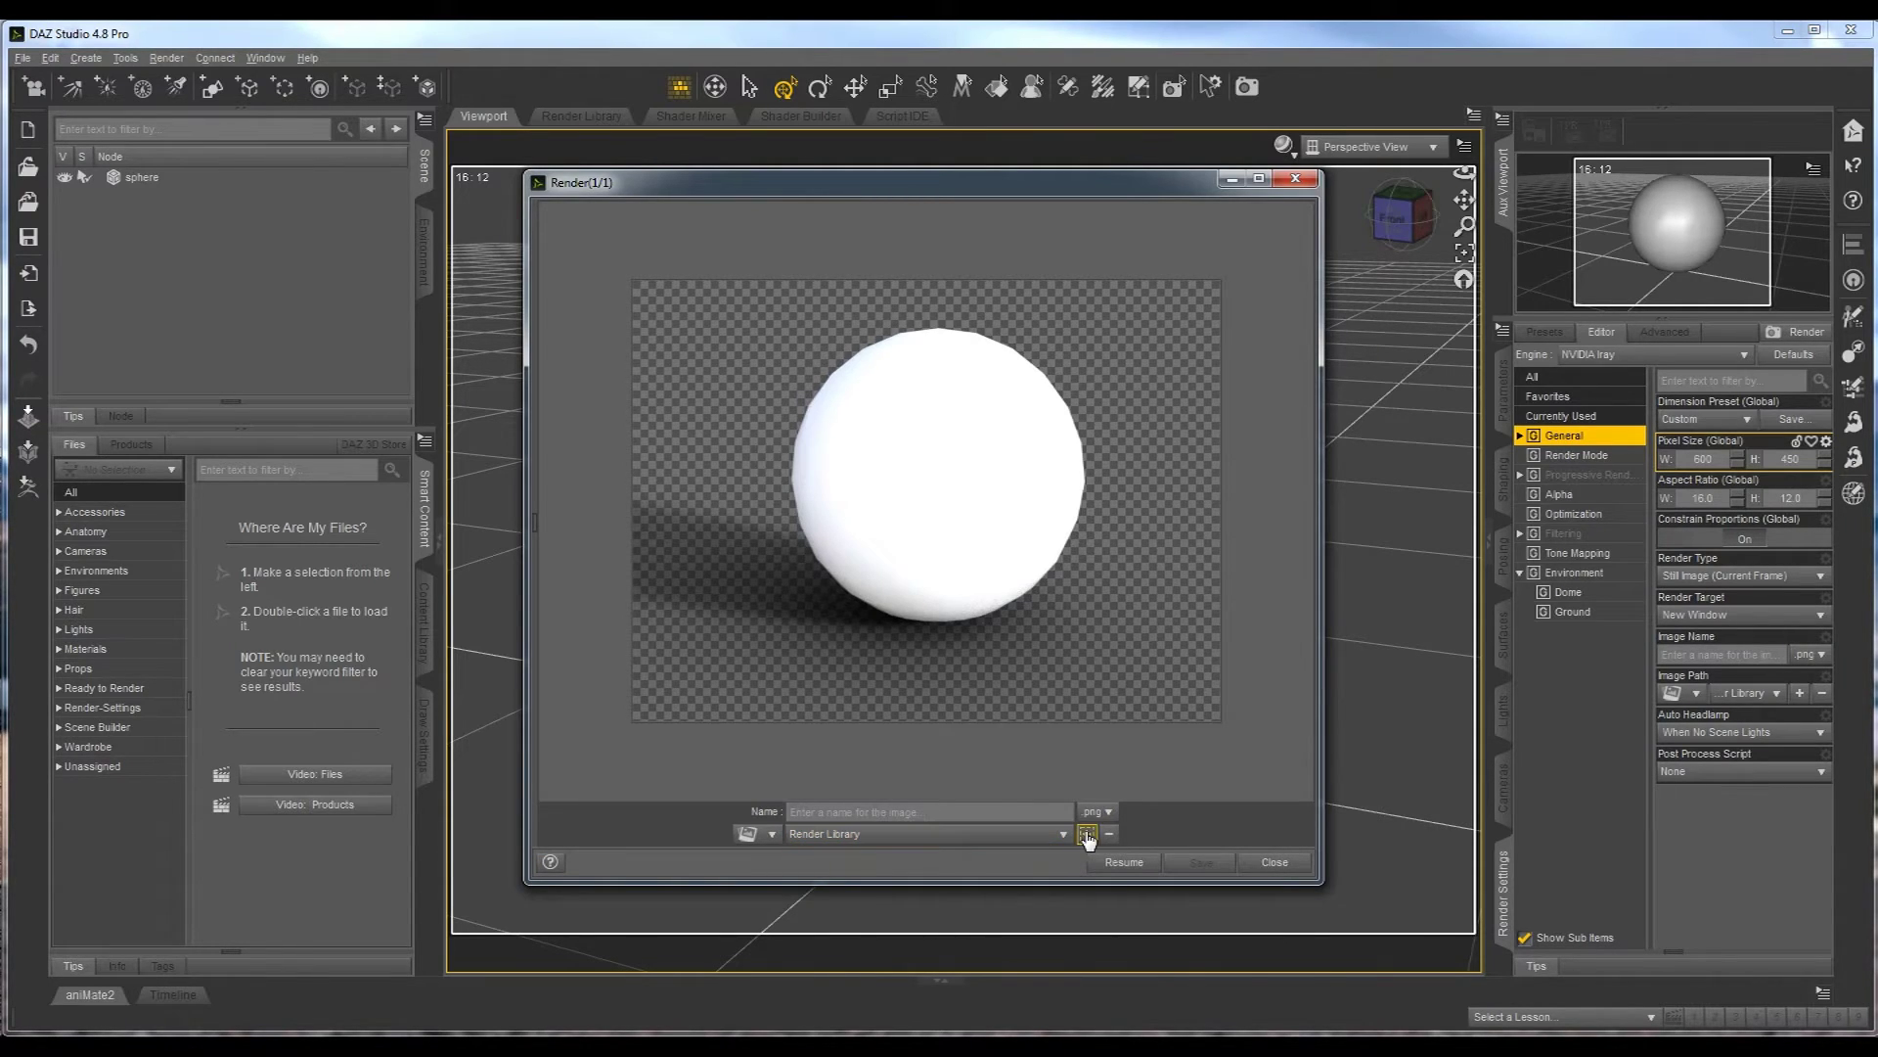
pyautogui.click(1087, 834)
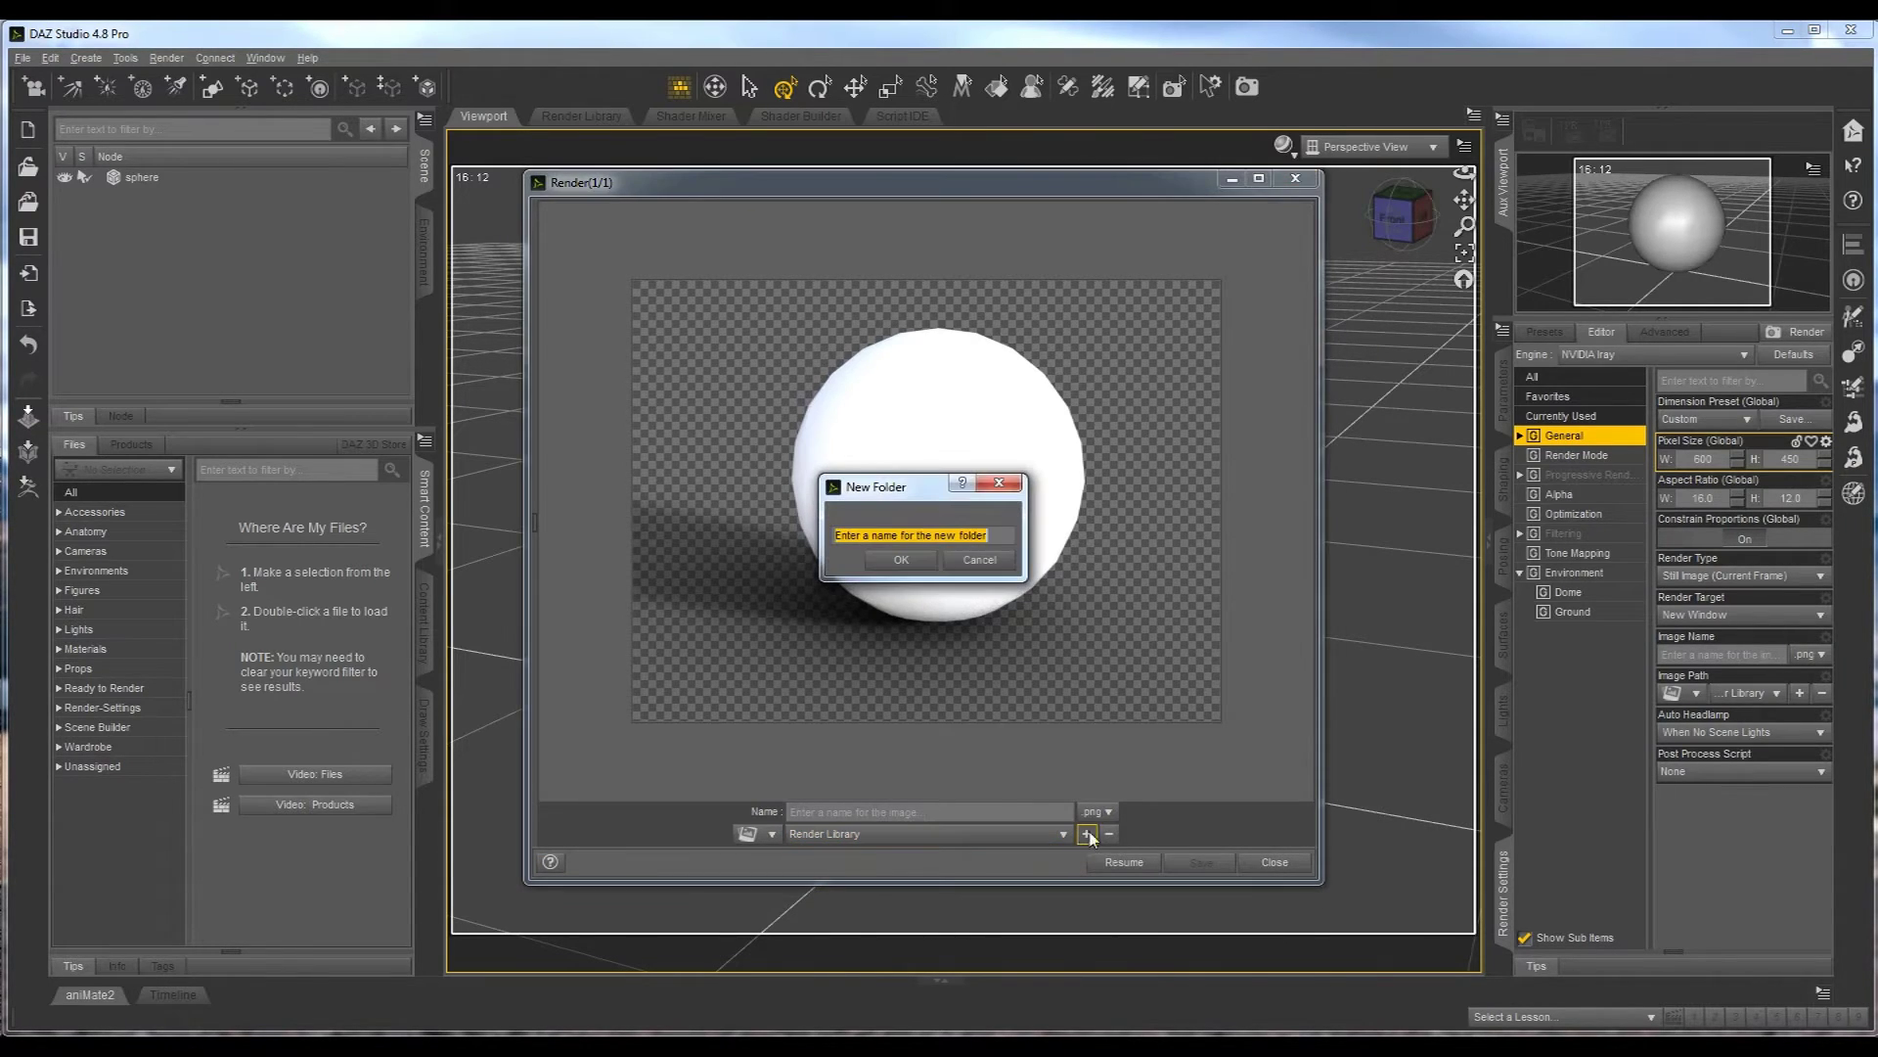
pyautogui.click(981, 560)
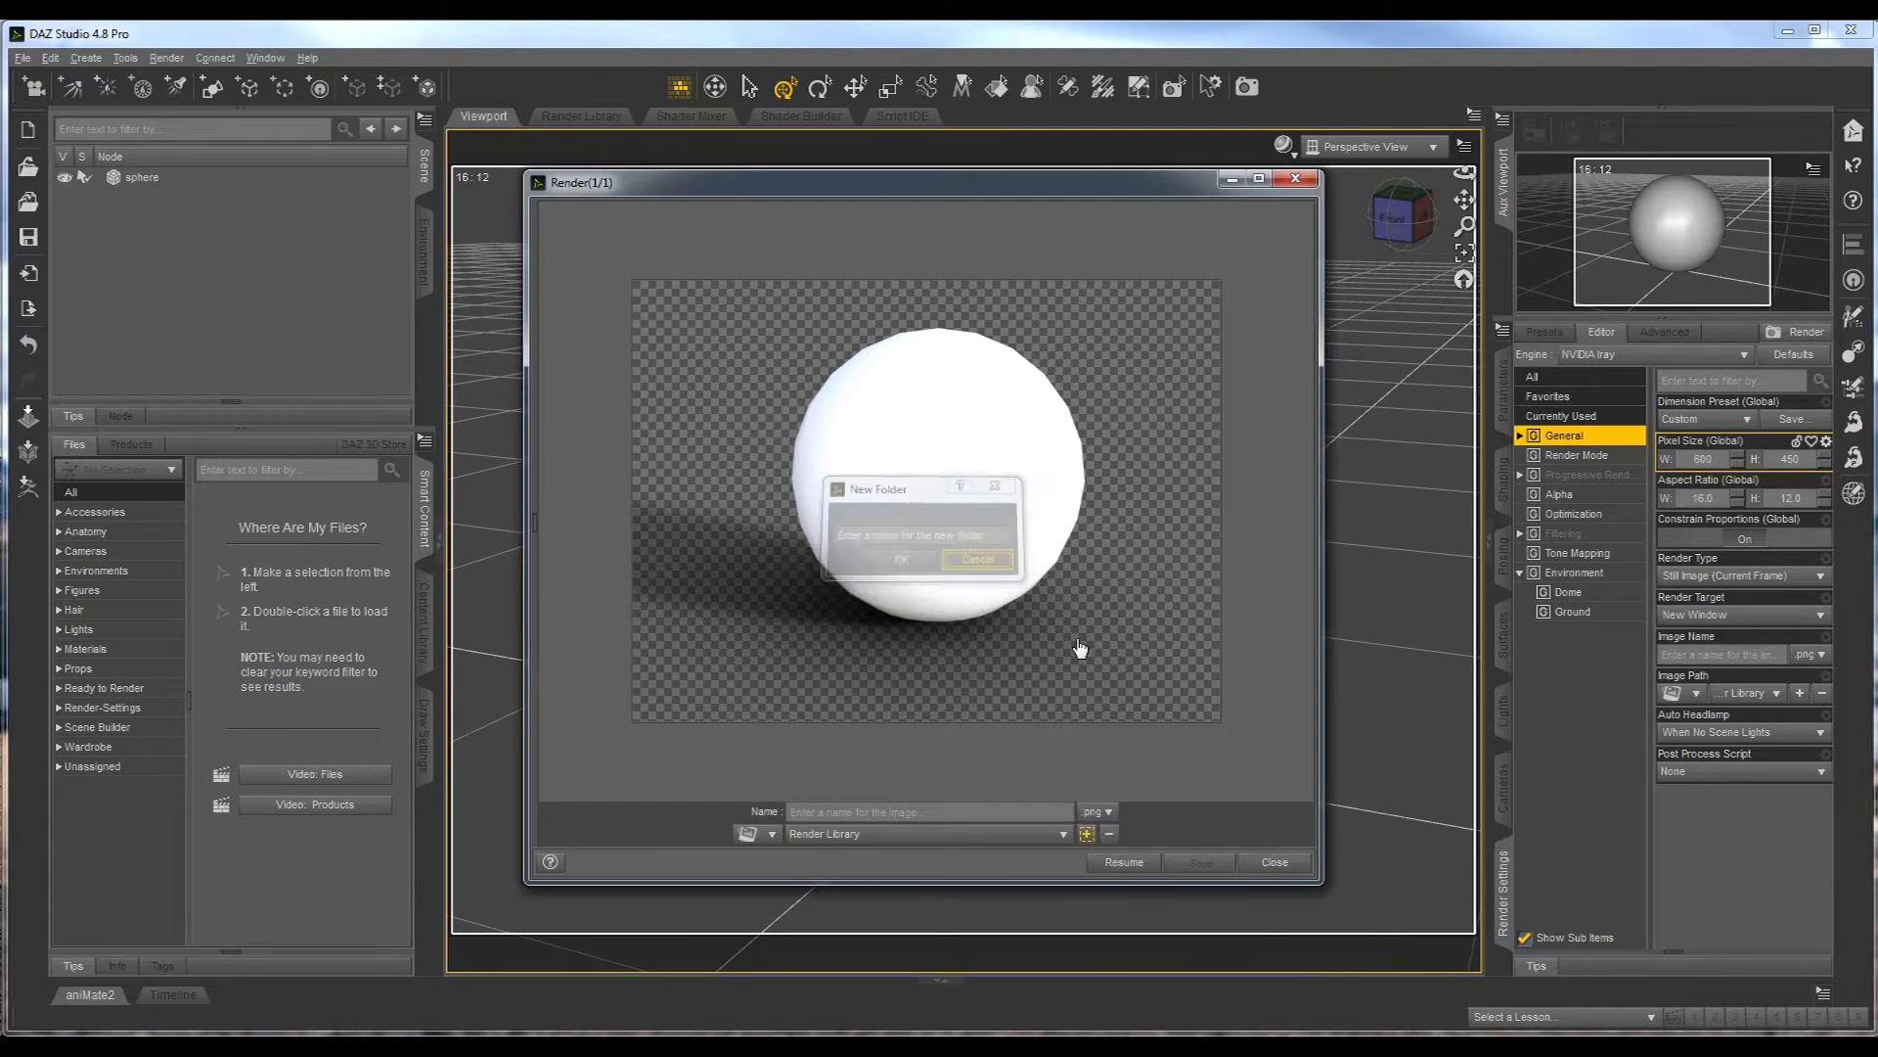
# - Review the image file formats and the custom save folder browser for the render, without choosing a folder
pyautogui.click(1109, 816)
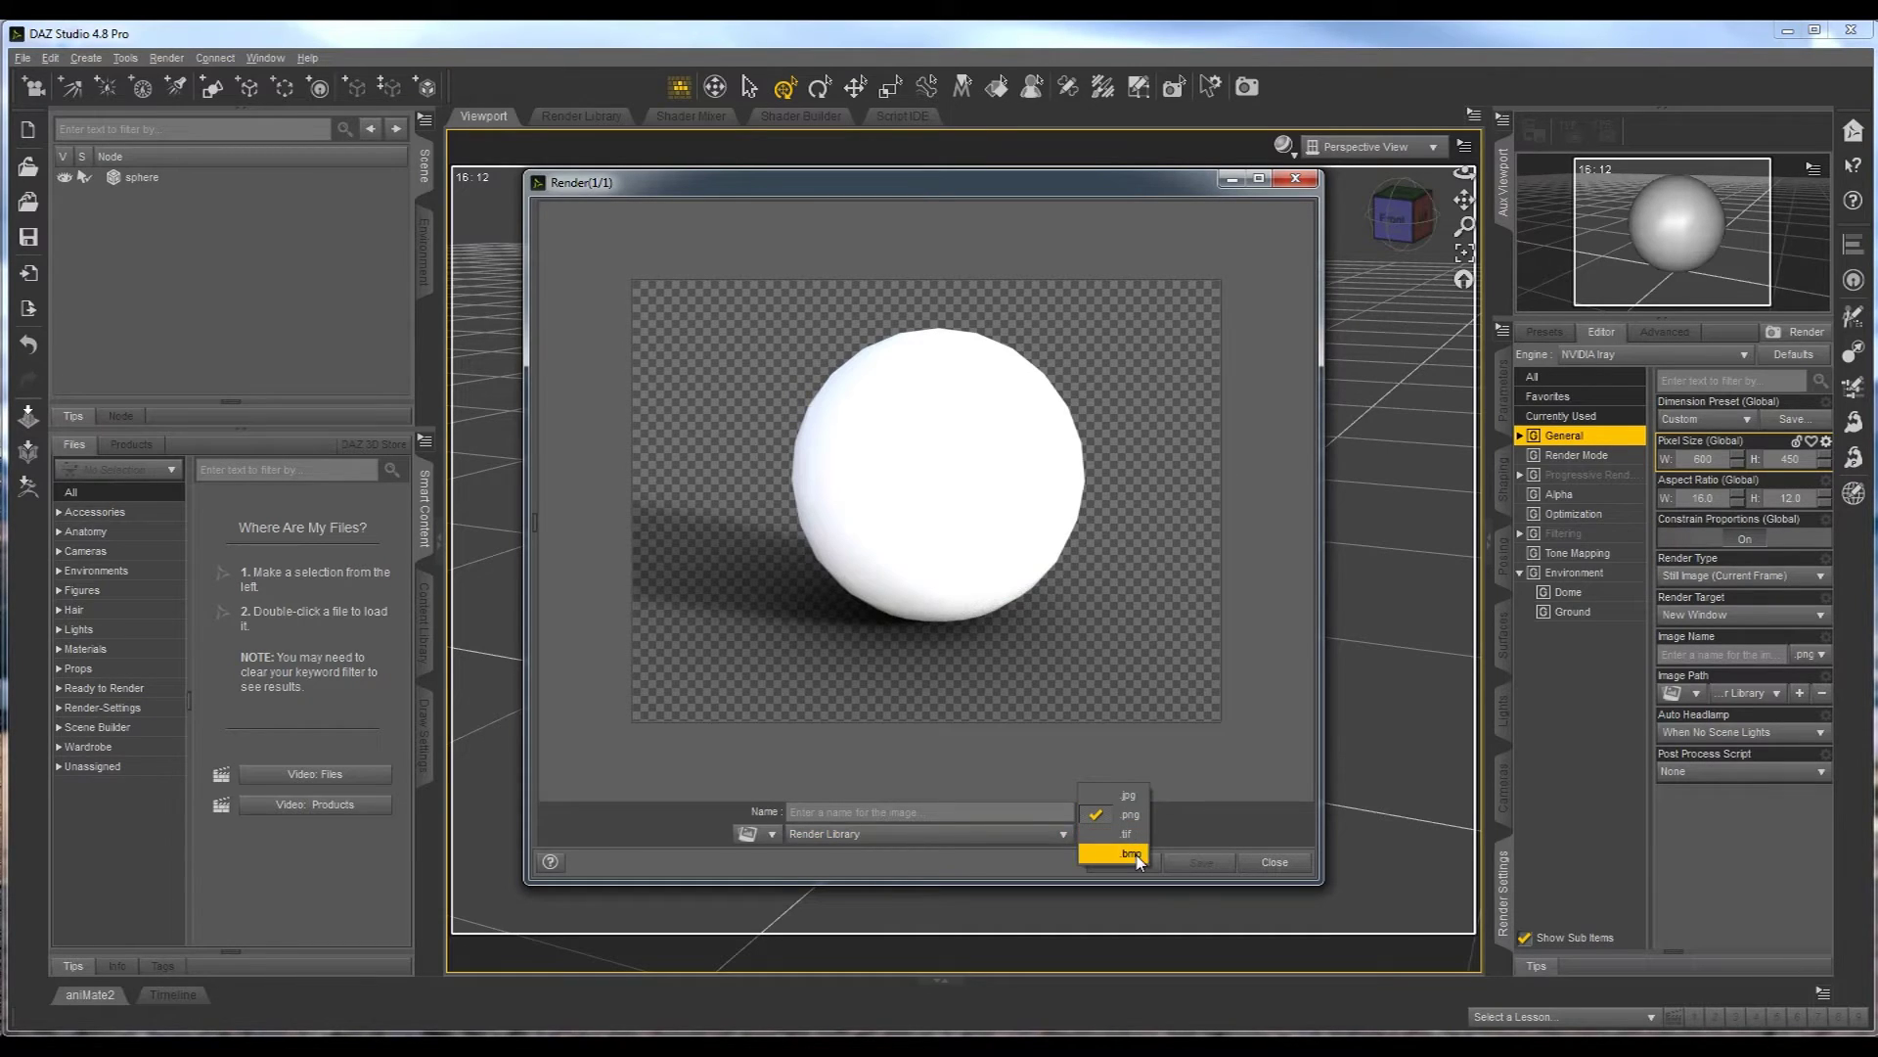
pyautogui.click(1177, 818)
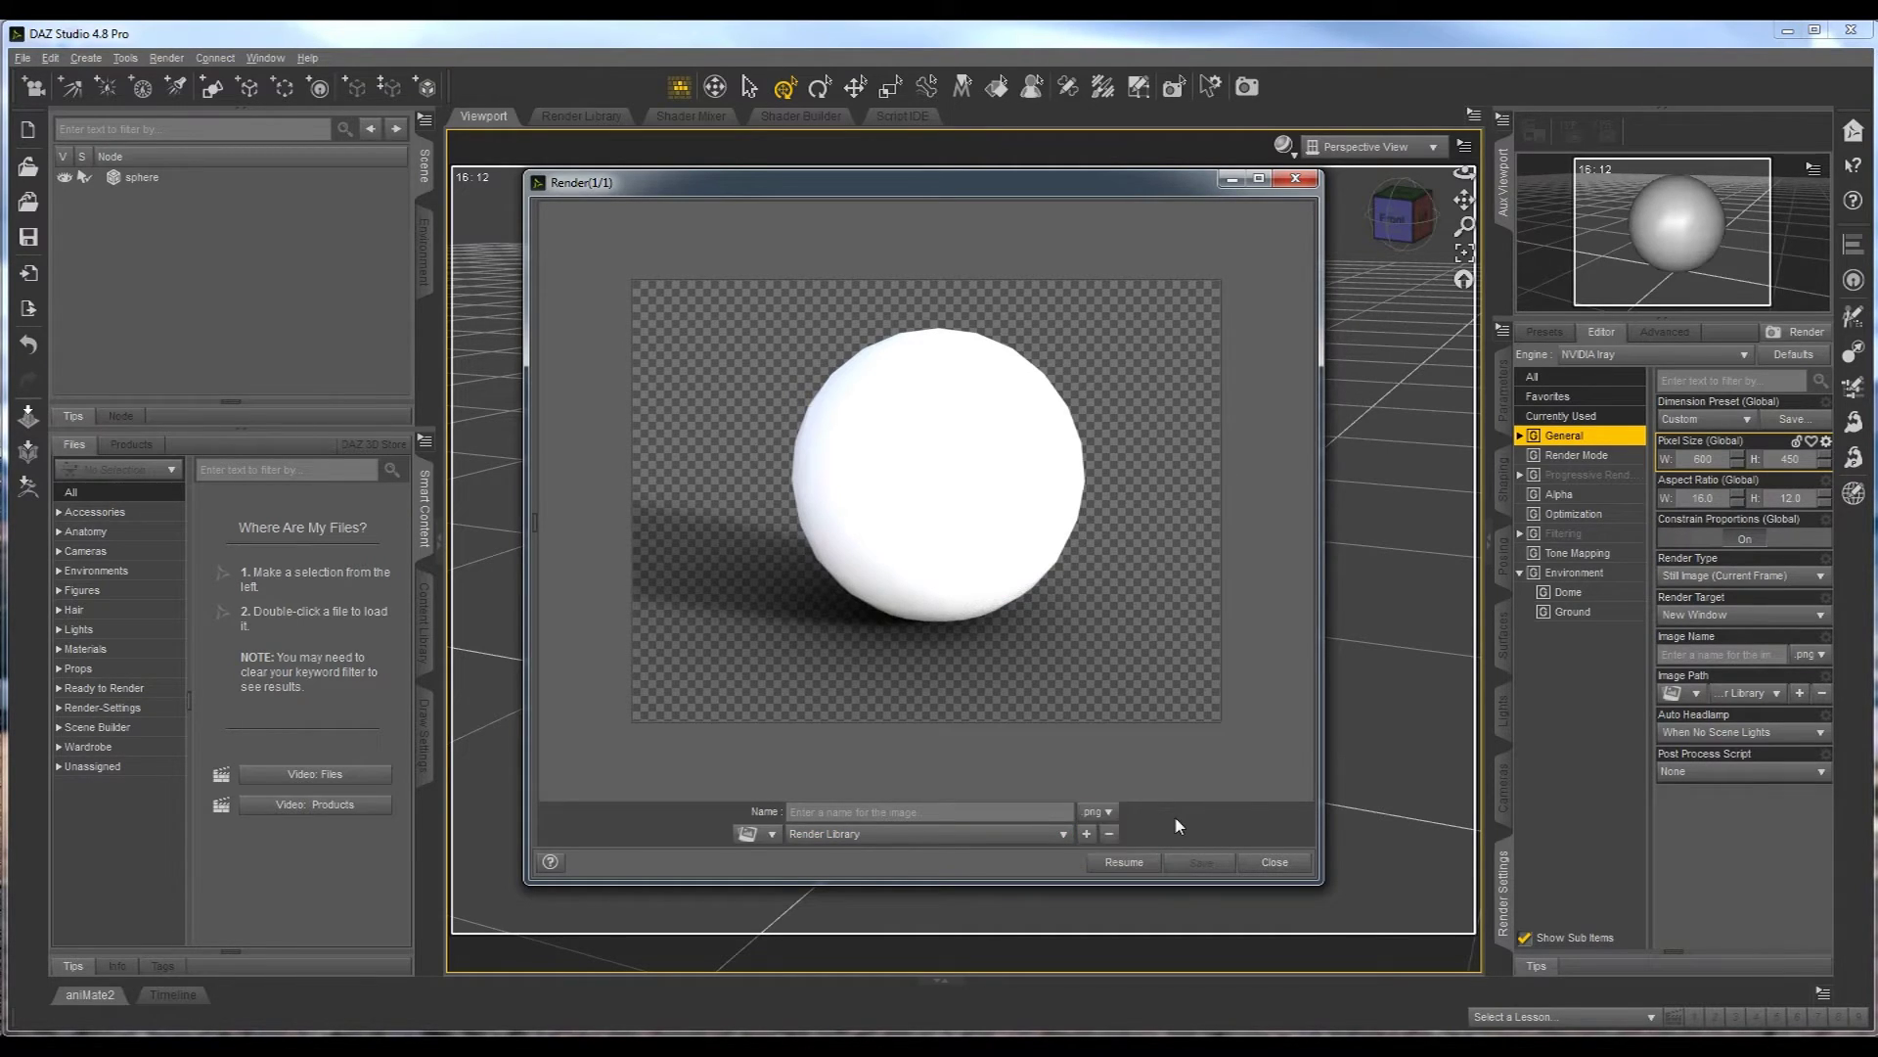
pyautogui.click(771, 837)
pyautogui.click(768, 862)
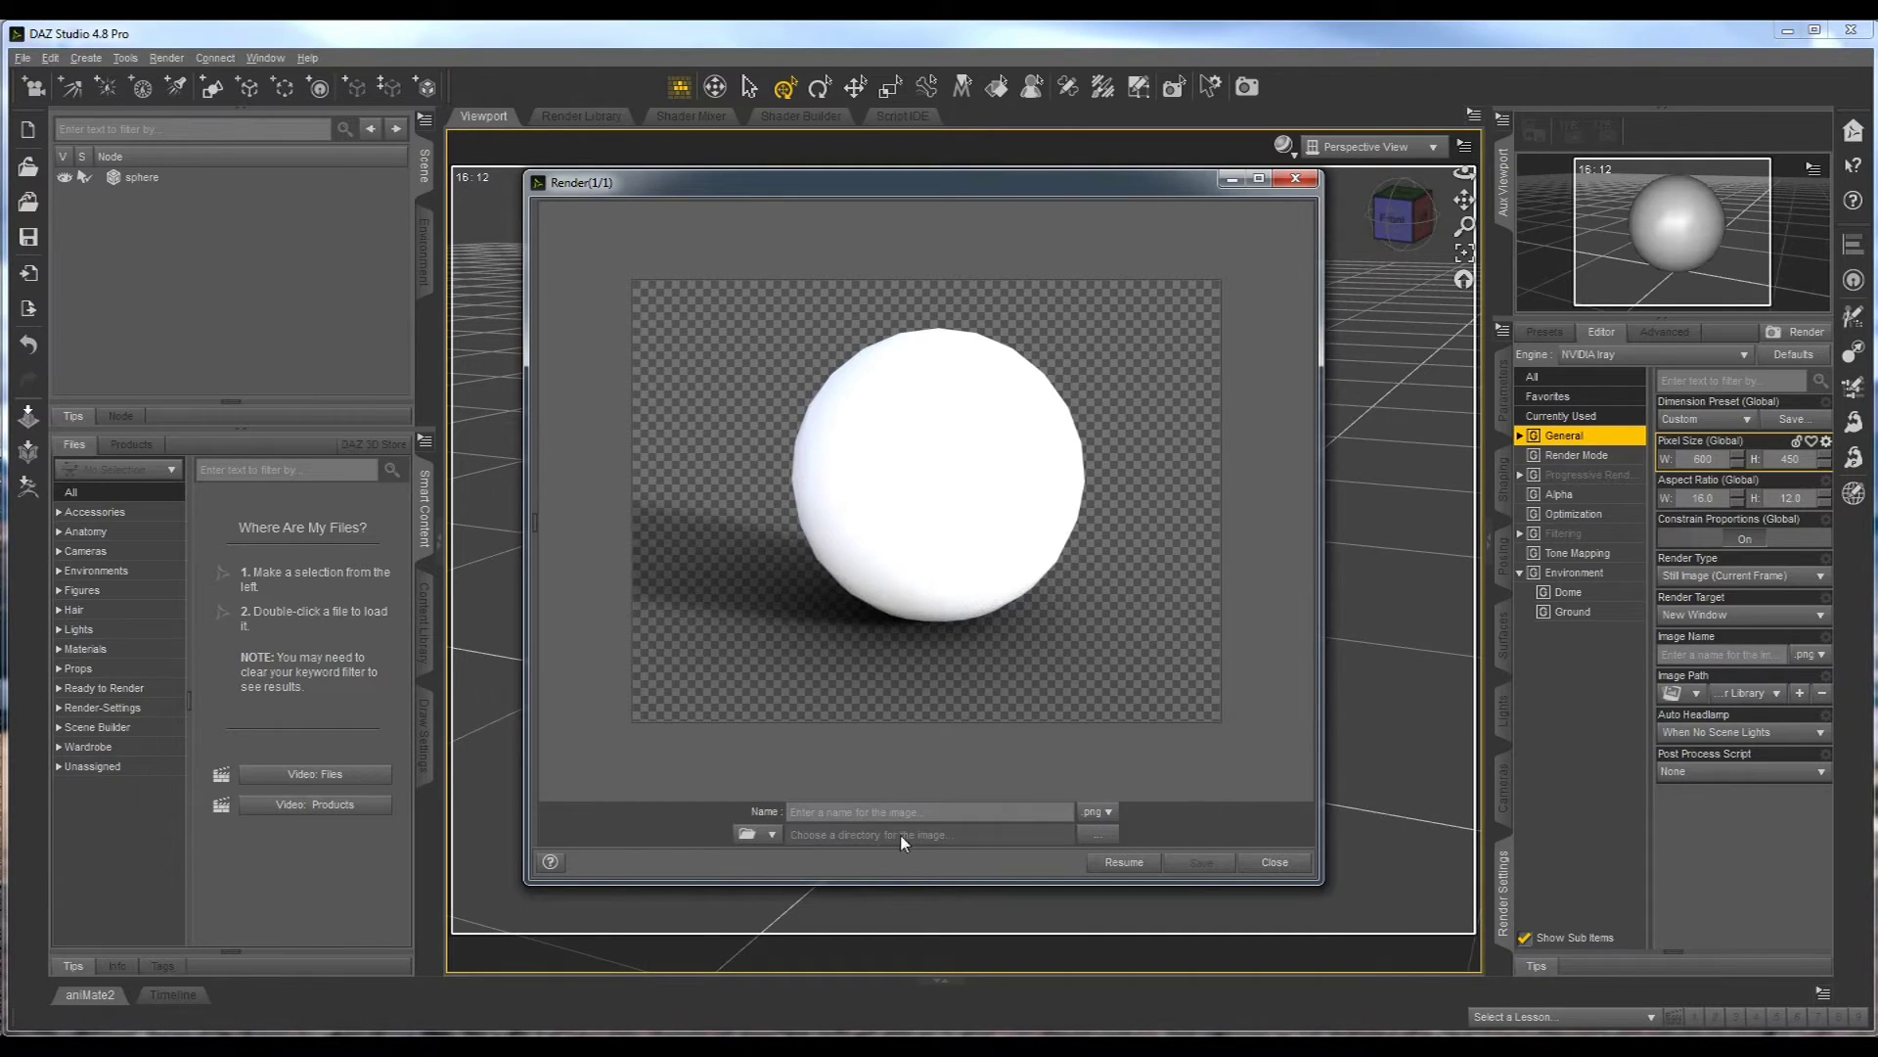
pyautogui.click(1098, 834)
pyautogui.click(1644, 690)
pyautogui.click(772, 834)
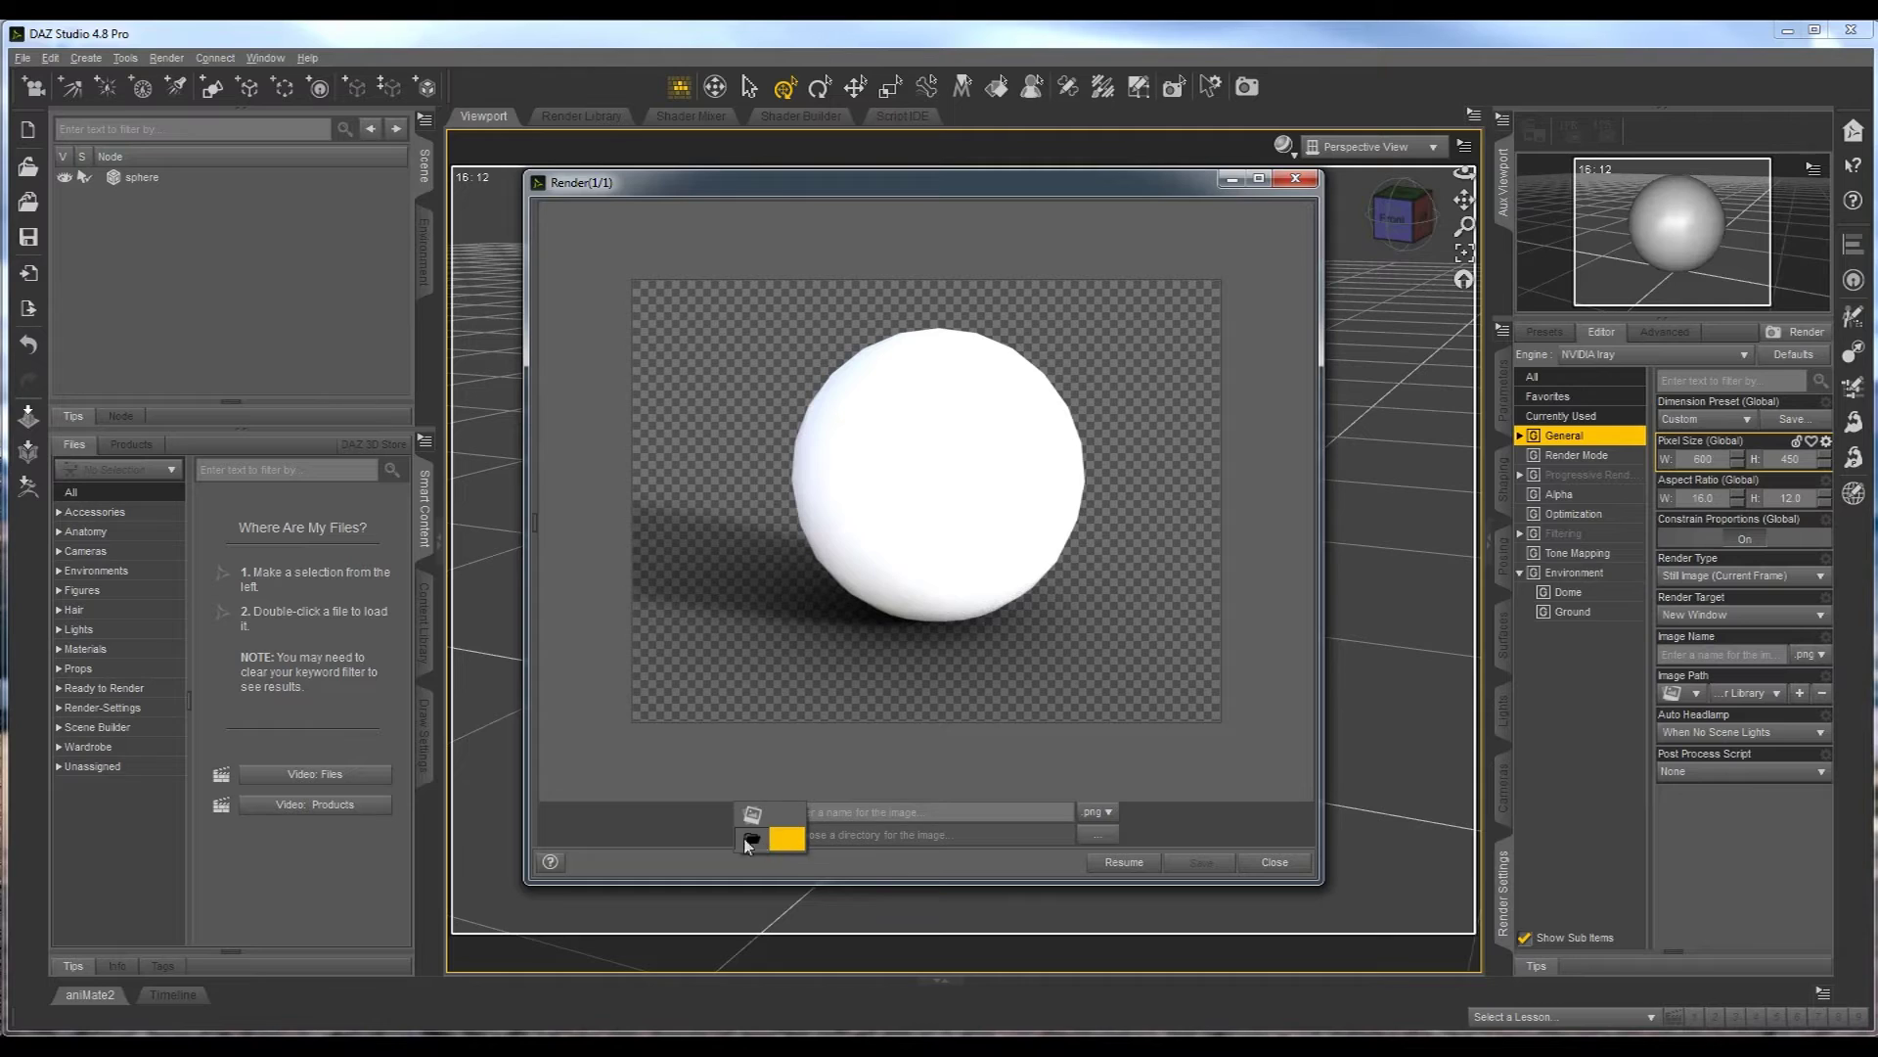
pyautogui.click(770, 842)
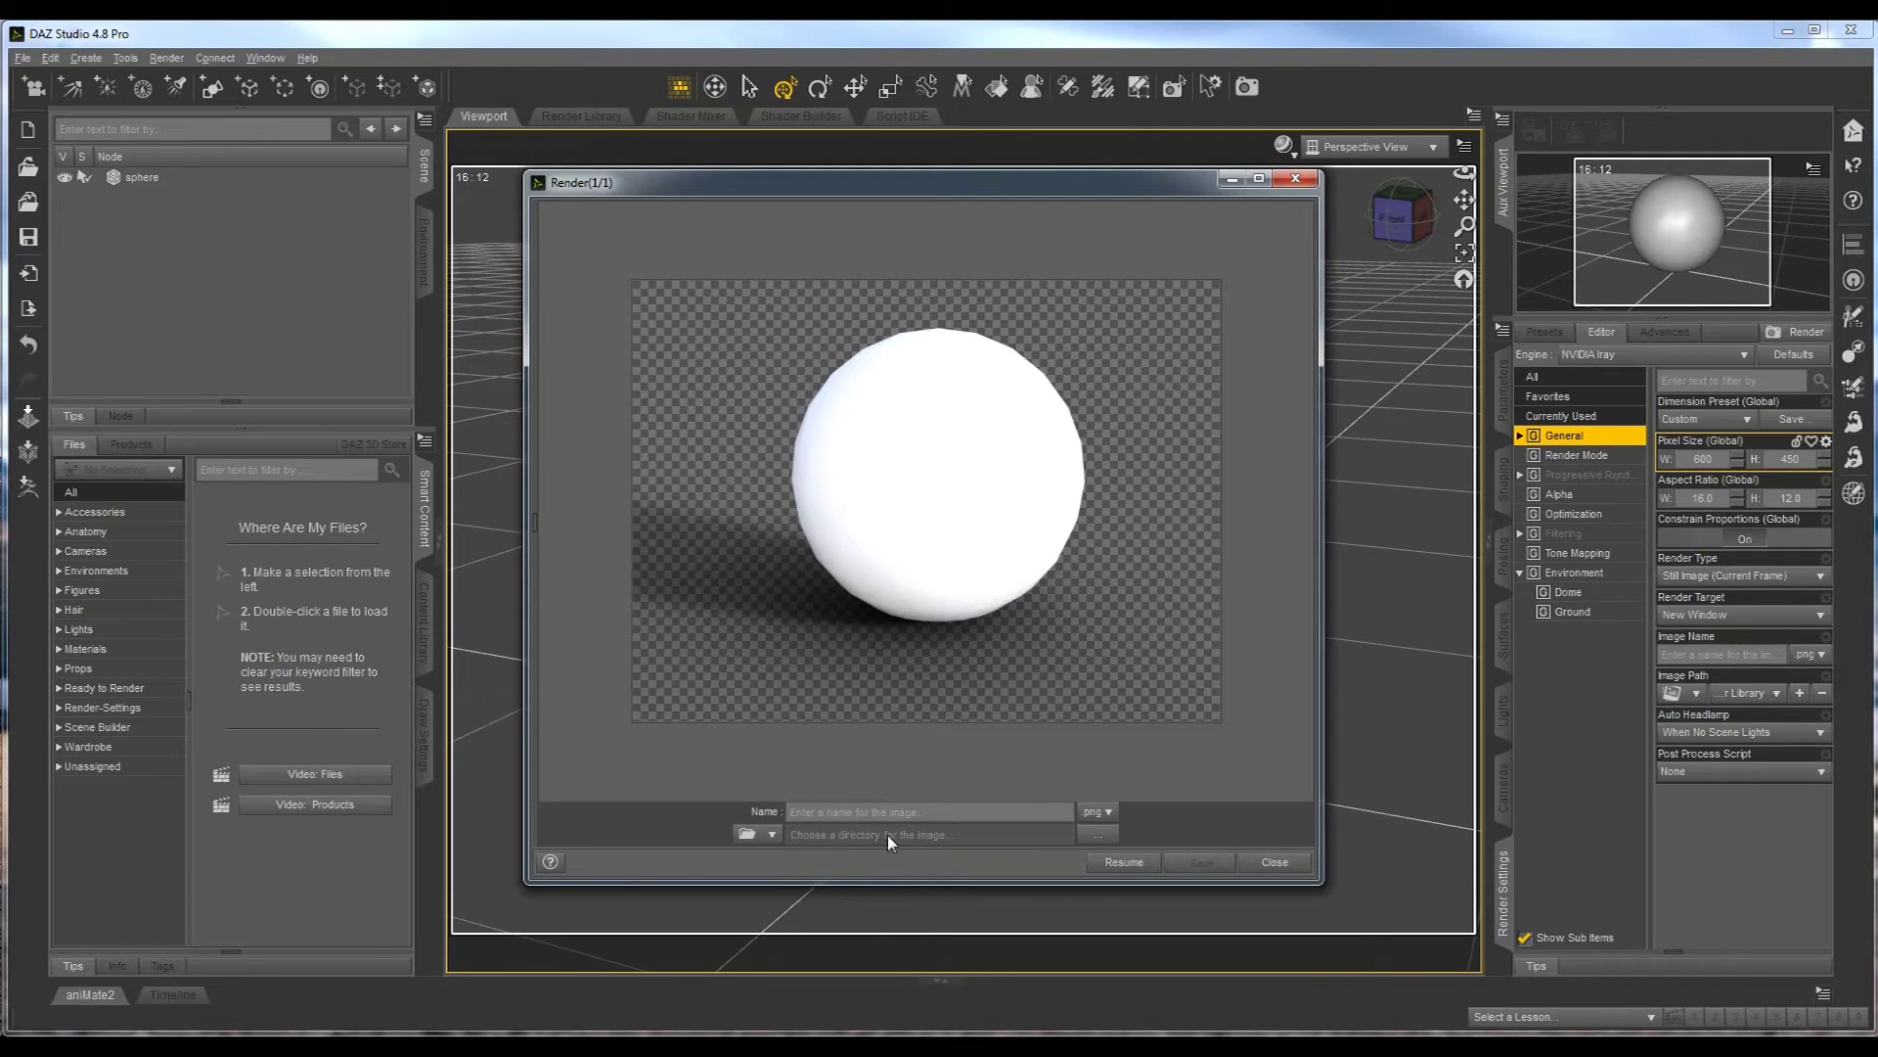
pyautogui.click(1097, 837)
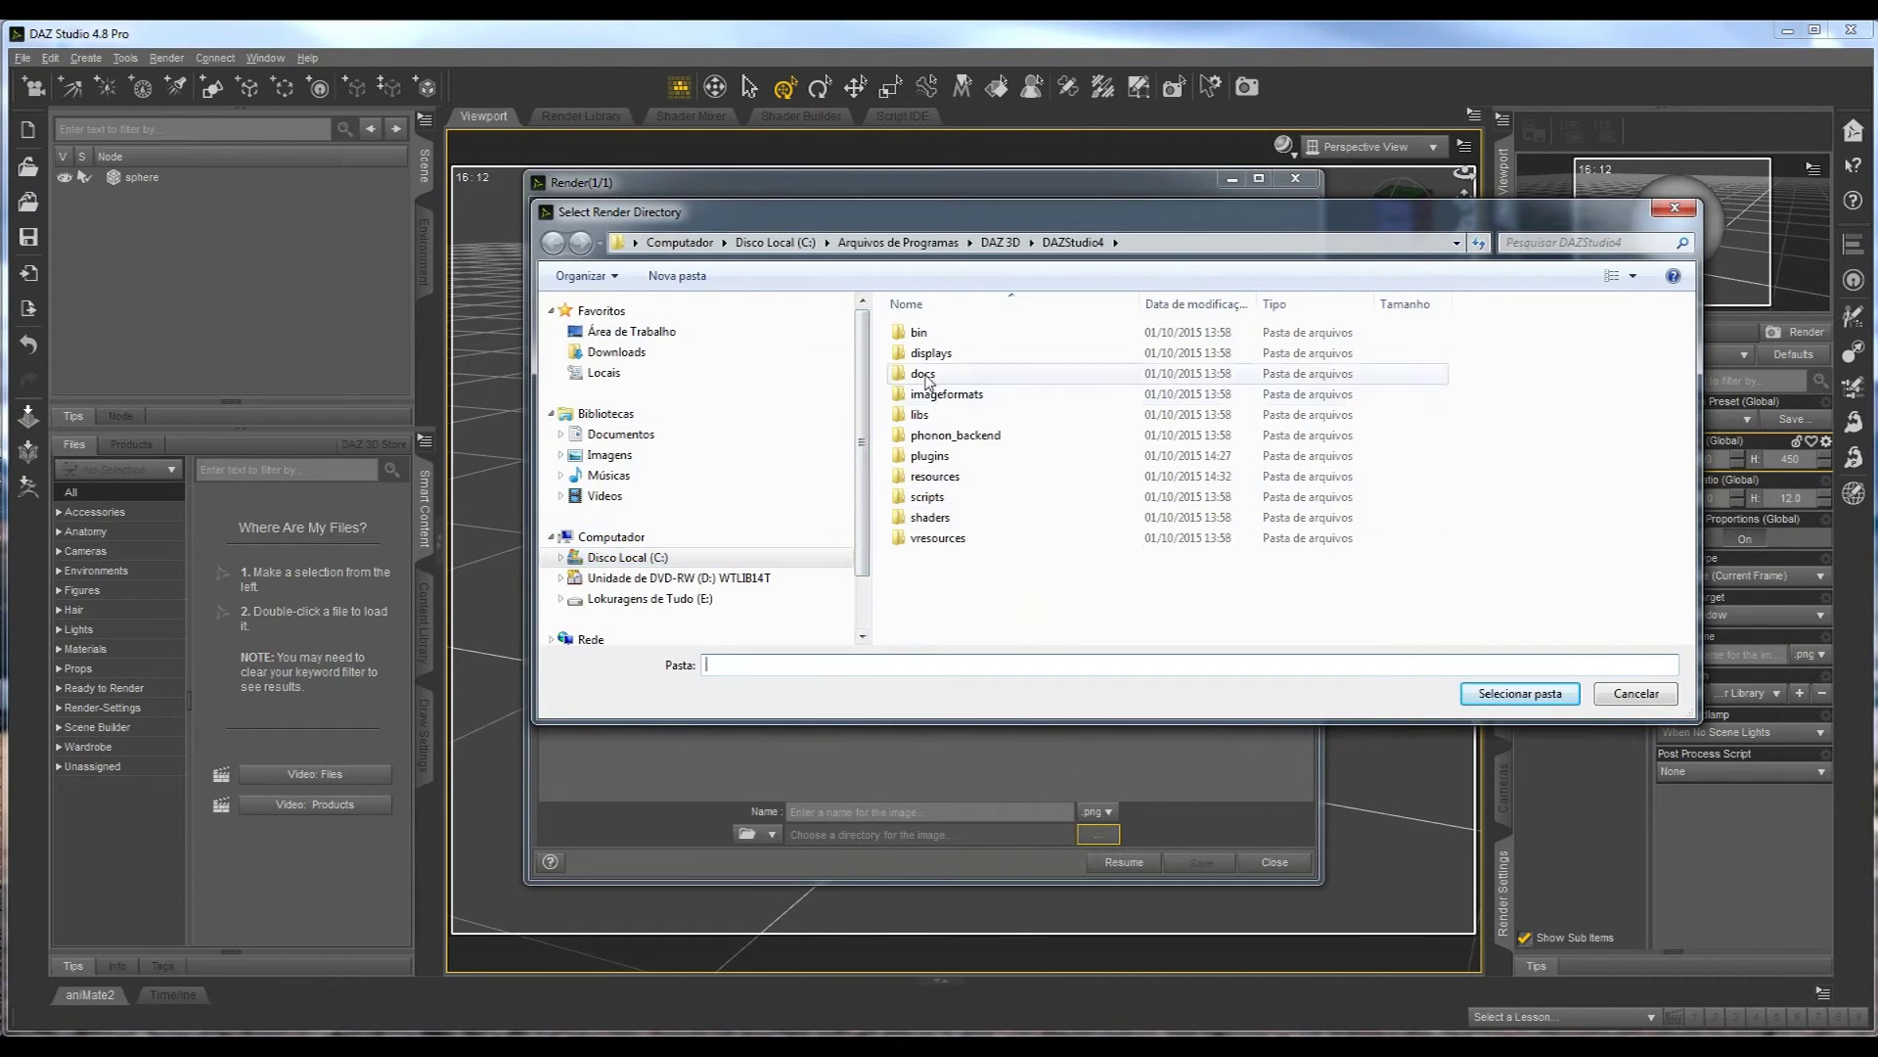
pyautogui.click(1636, 694)
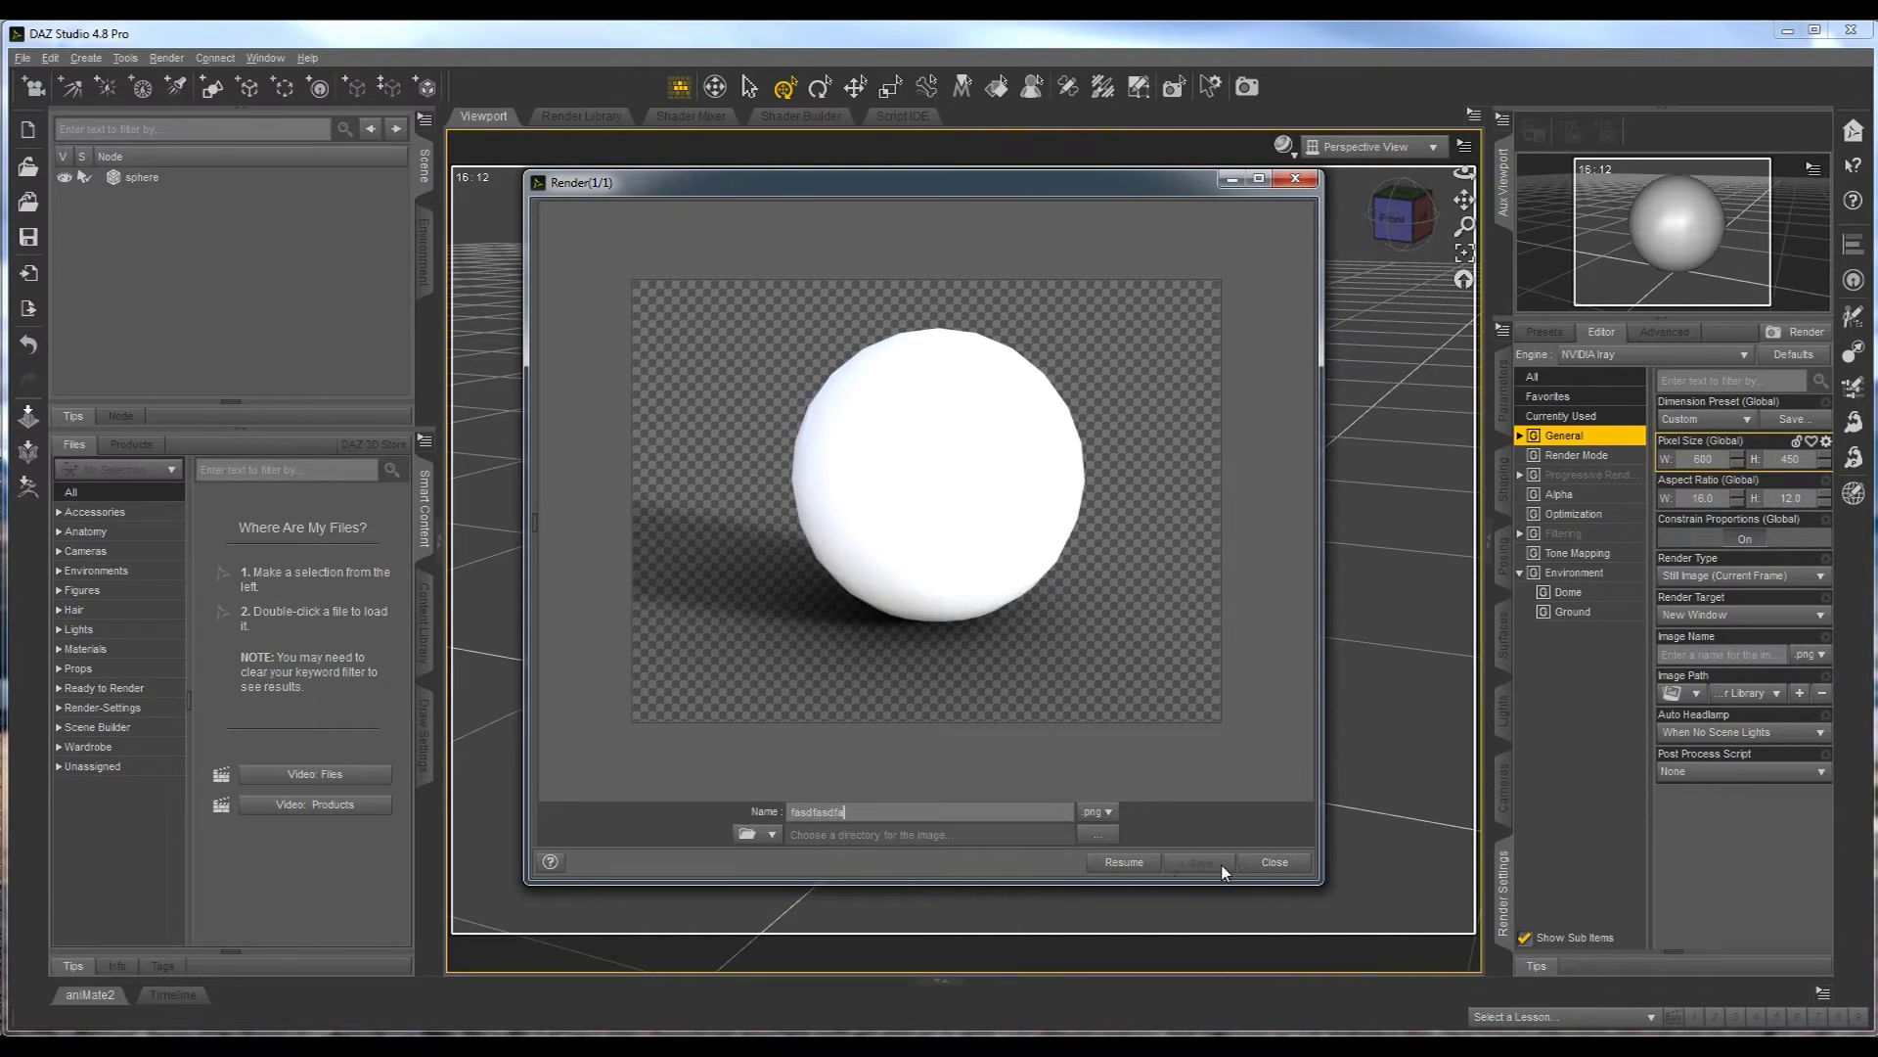
# - Set the save location back to Render Library and close the rendered image without saving it
pyautogui.click(775, 833)
pyautogui.click(770, 812)
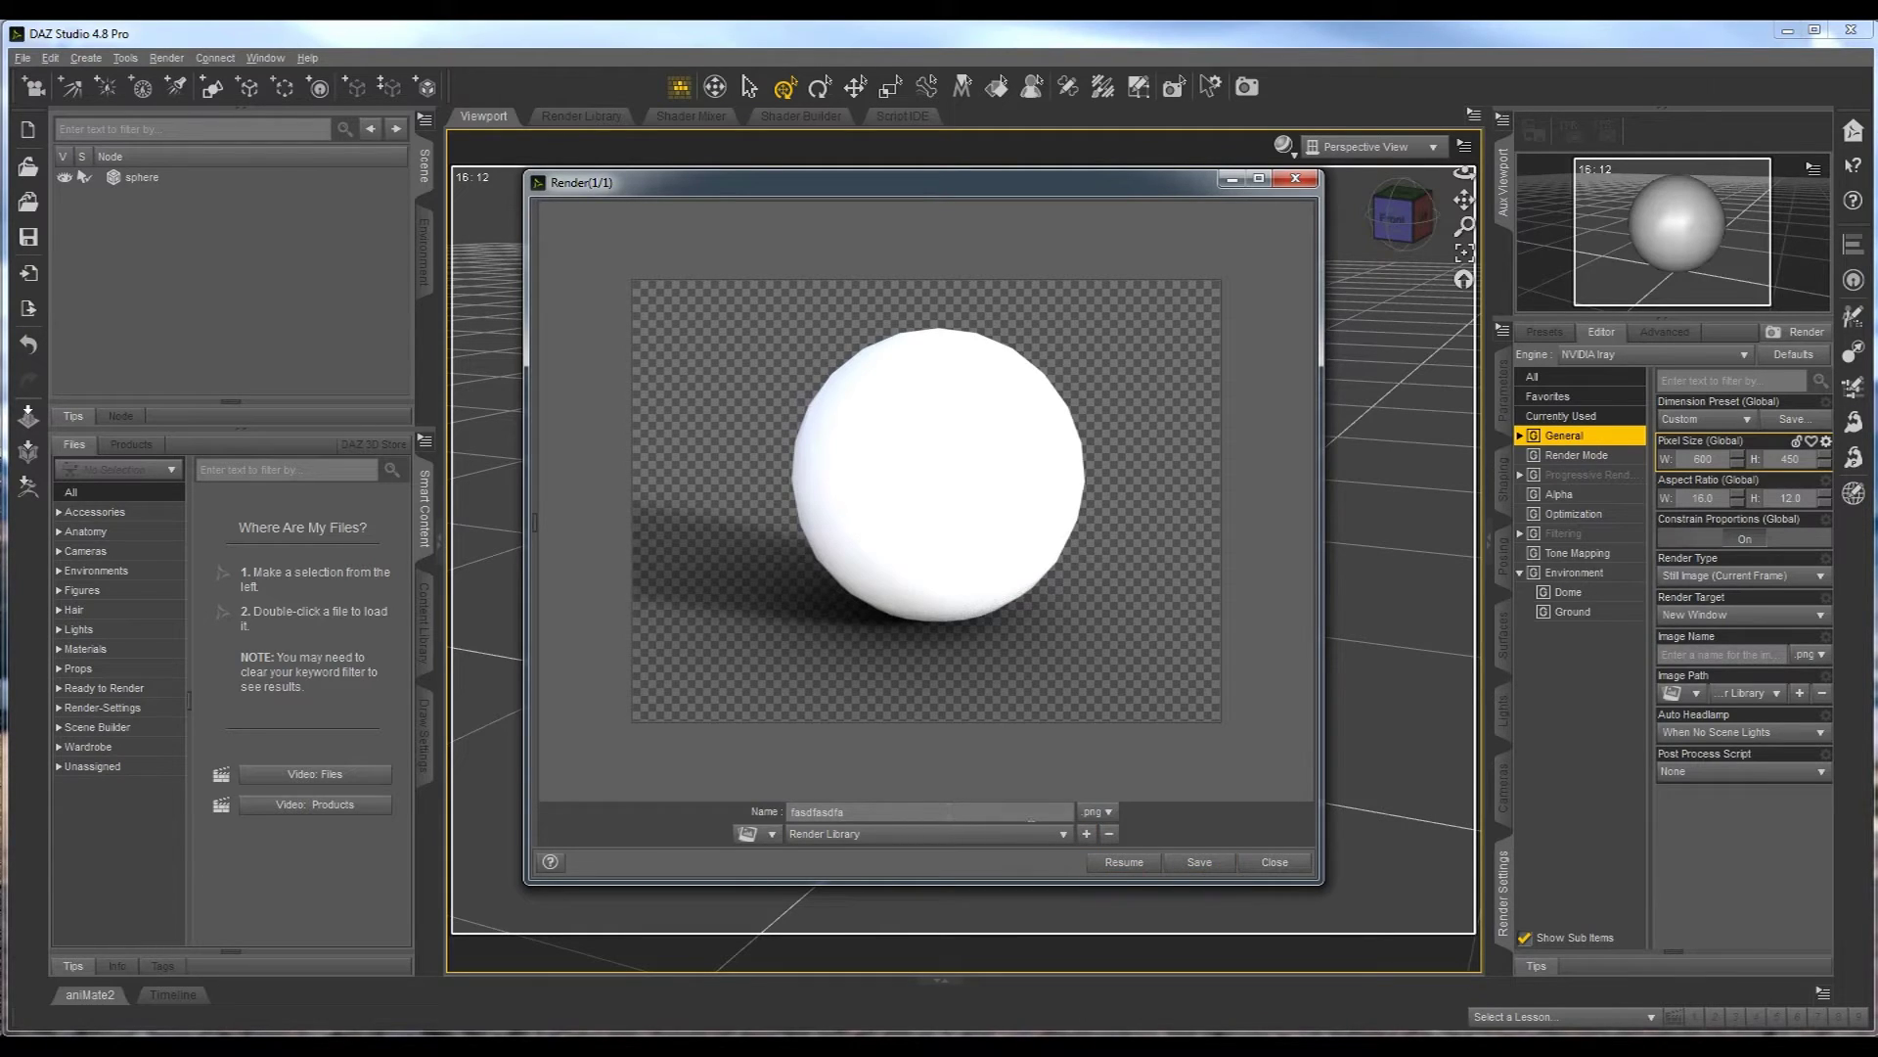
pyautogui.click(1281, 864)
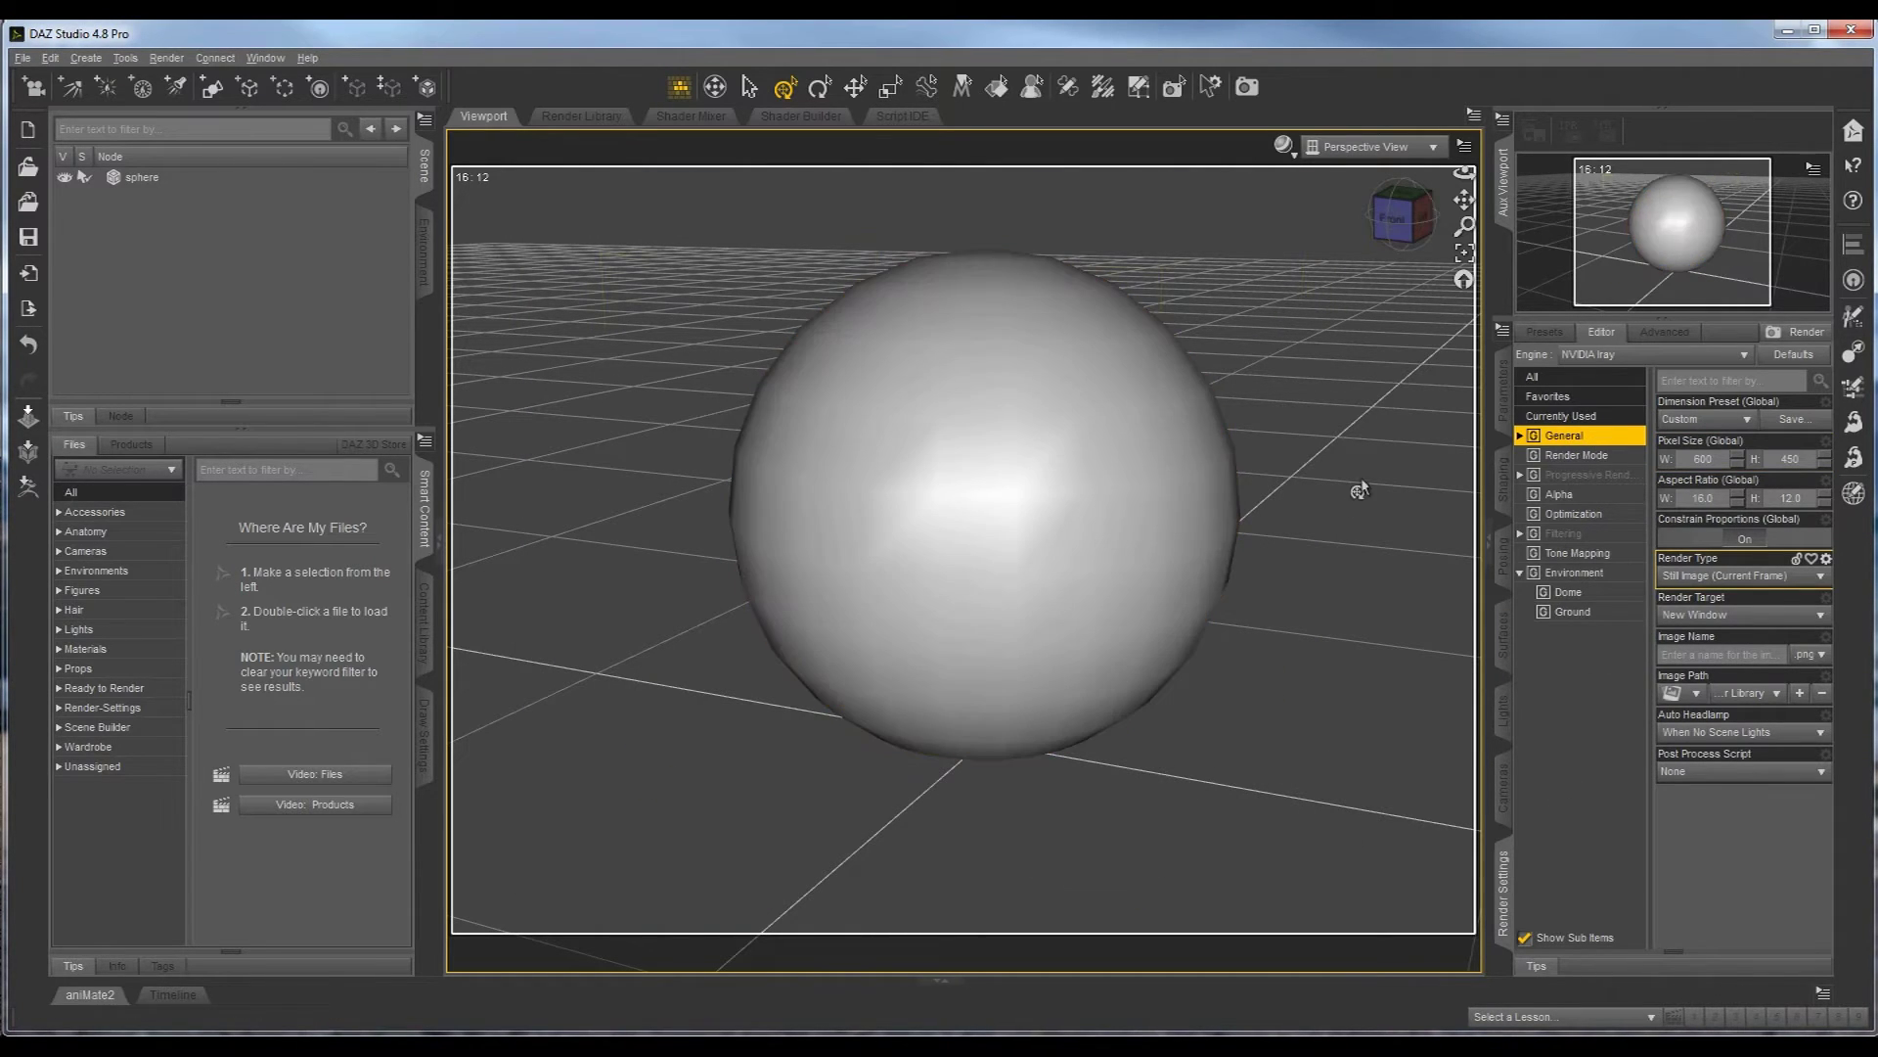
# - Select the sphere in the viewport and display its surface properties for editing
pyautogui.click(1505, 638)
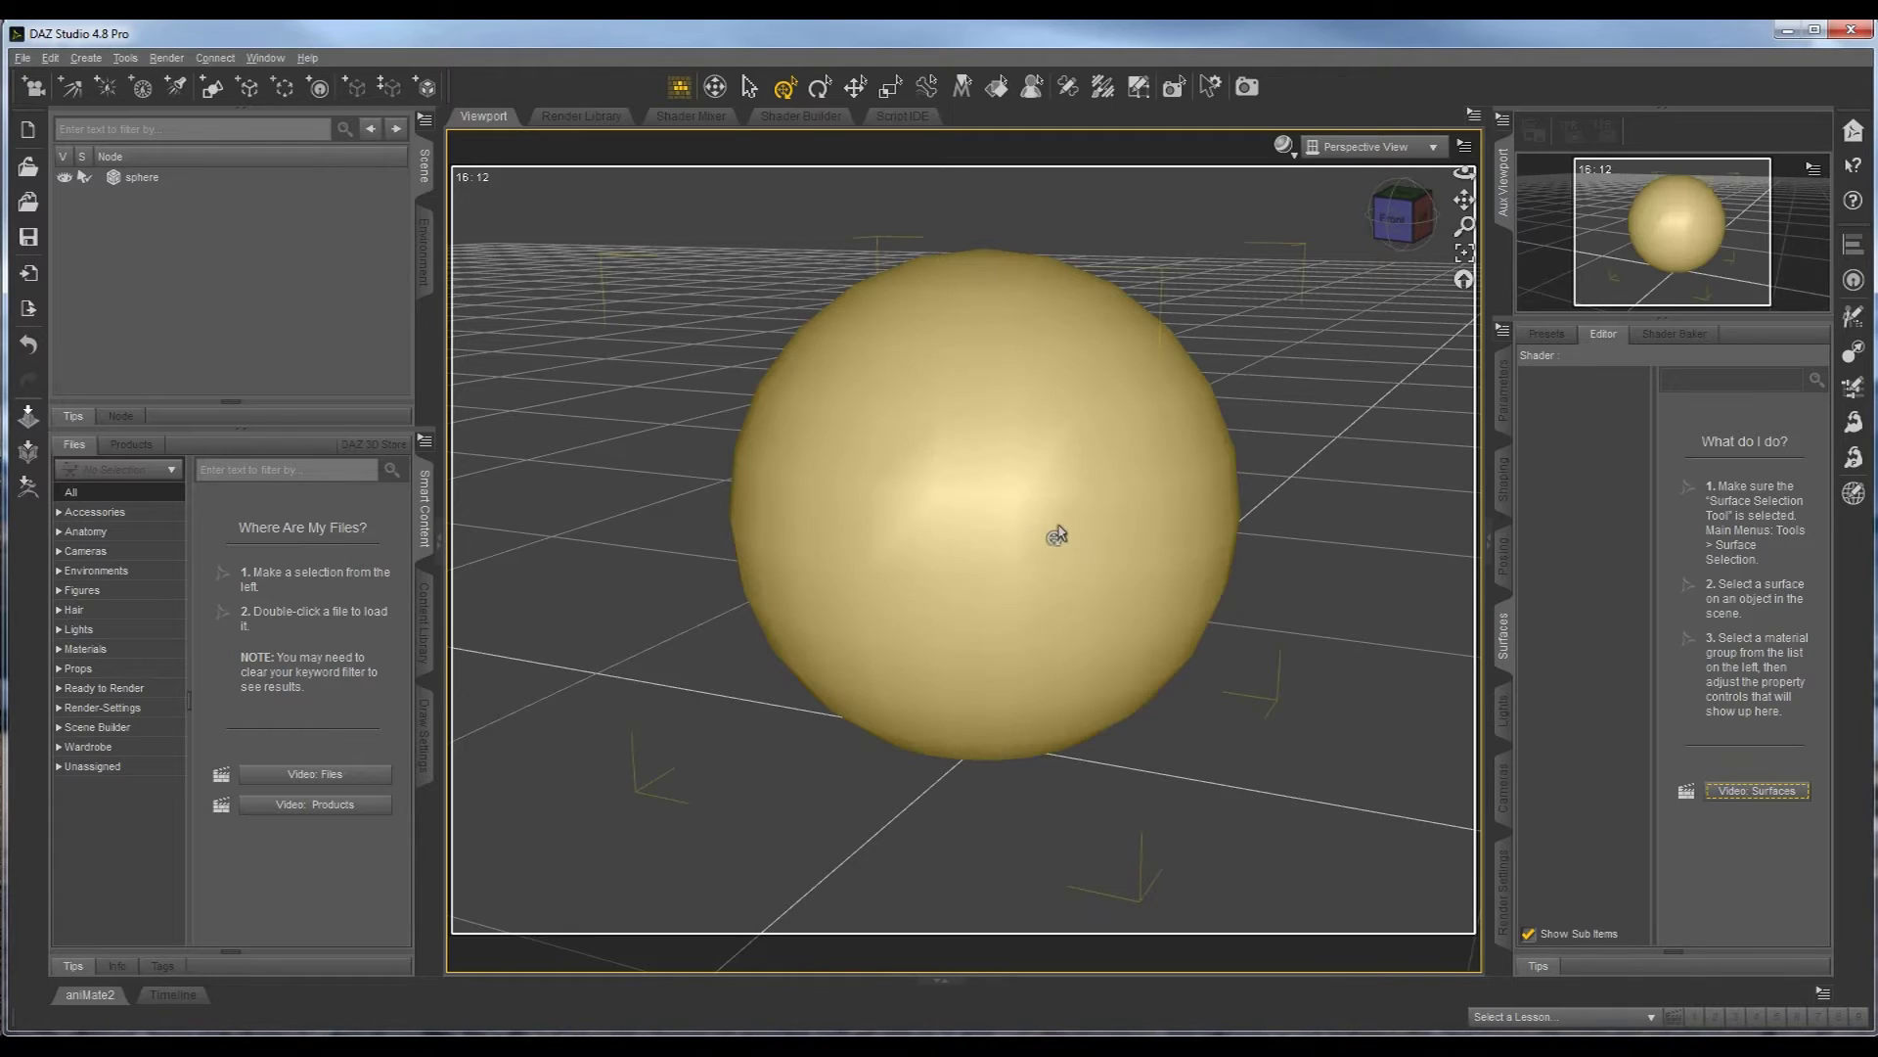
pyautogui.click(1057, 535)
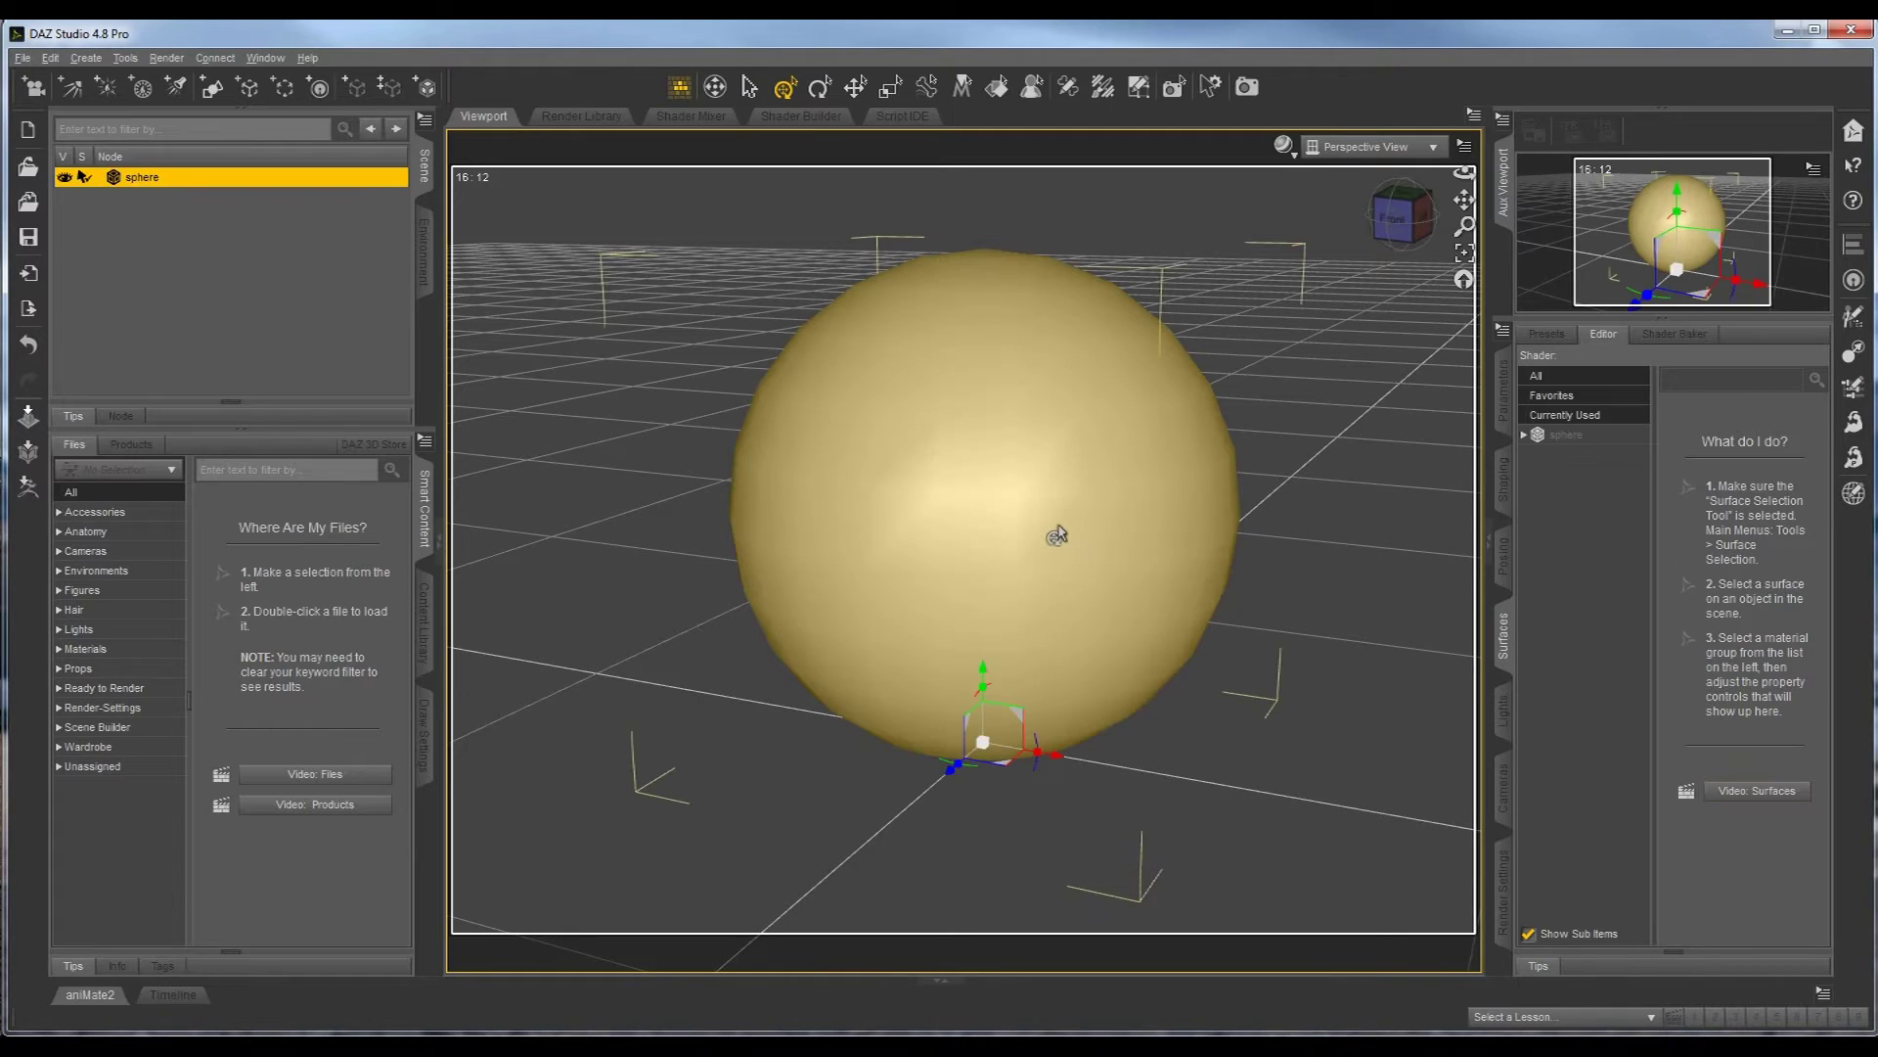
pyautogui.click(1565, 436)
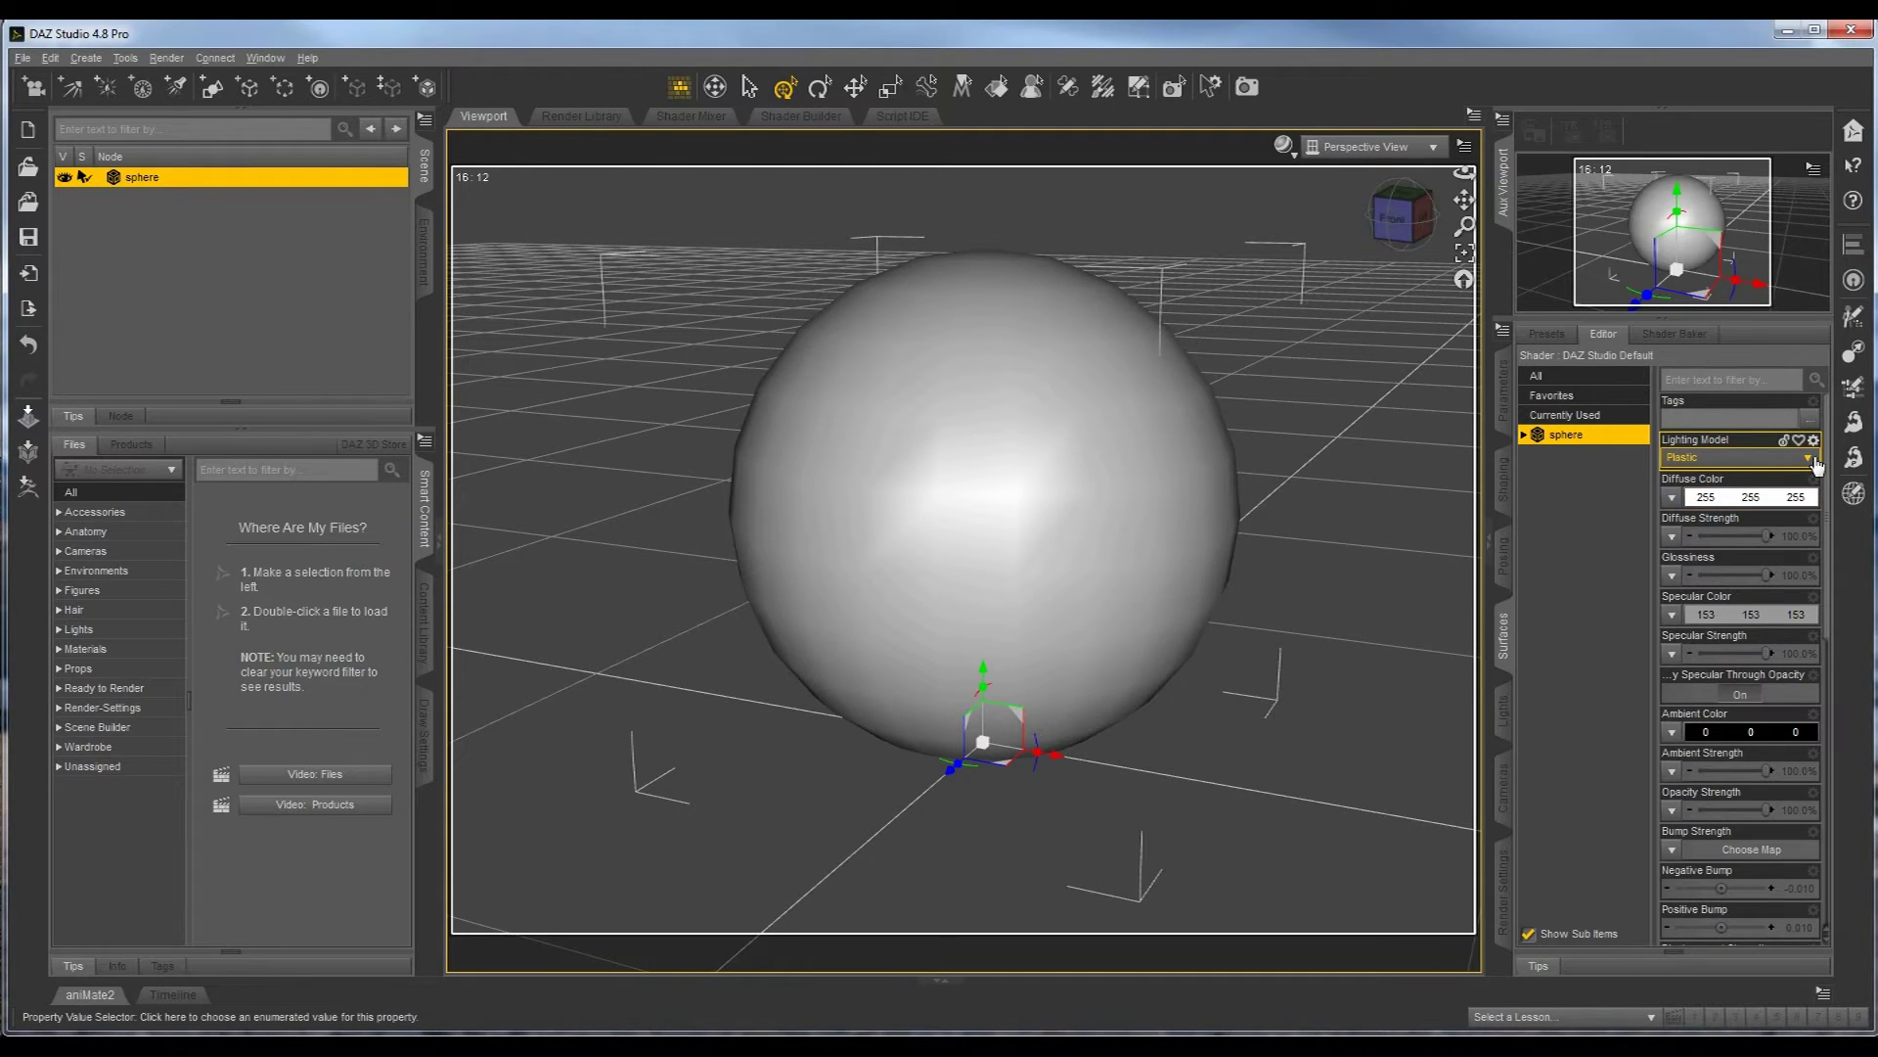
# - Set the sphere's Diffuse Color to the basic red (255, 0, 0)
pyautogui.scroll(-3, 1742, 646)
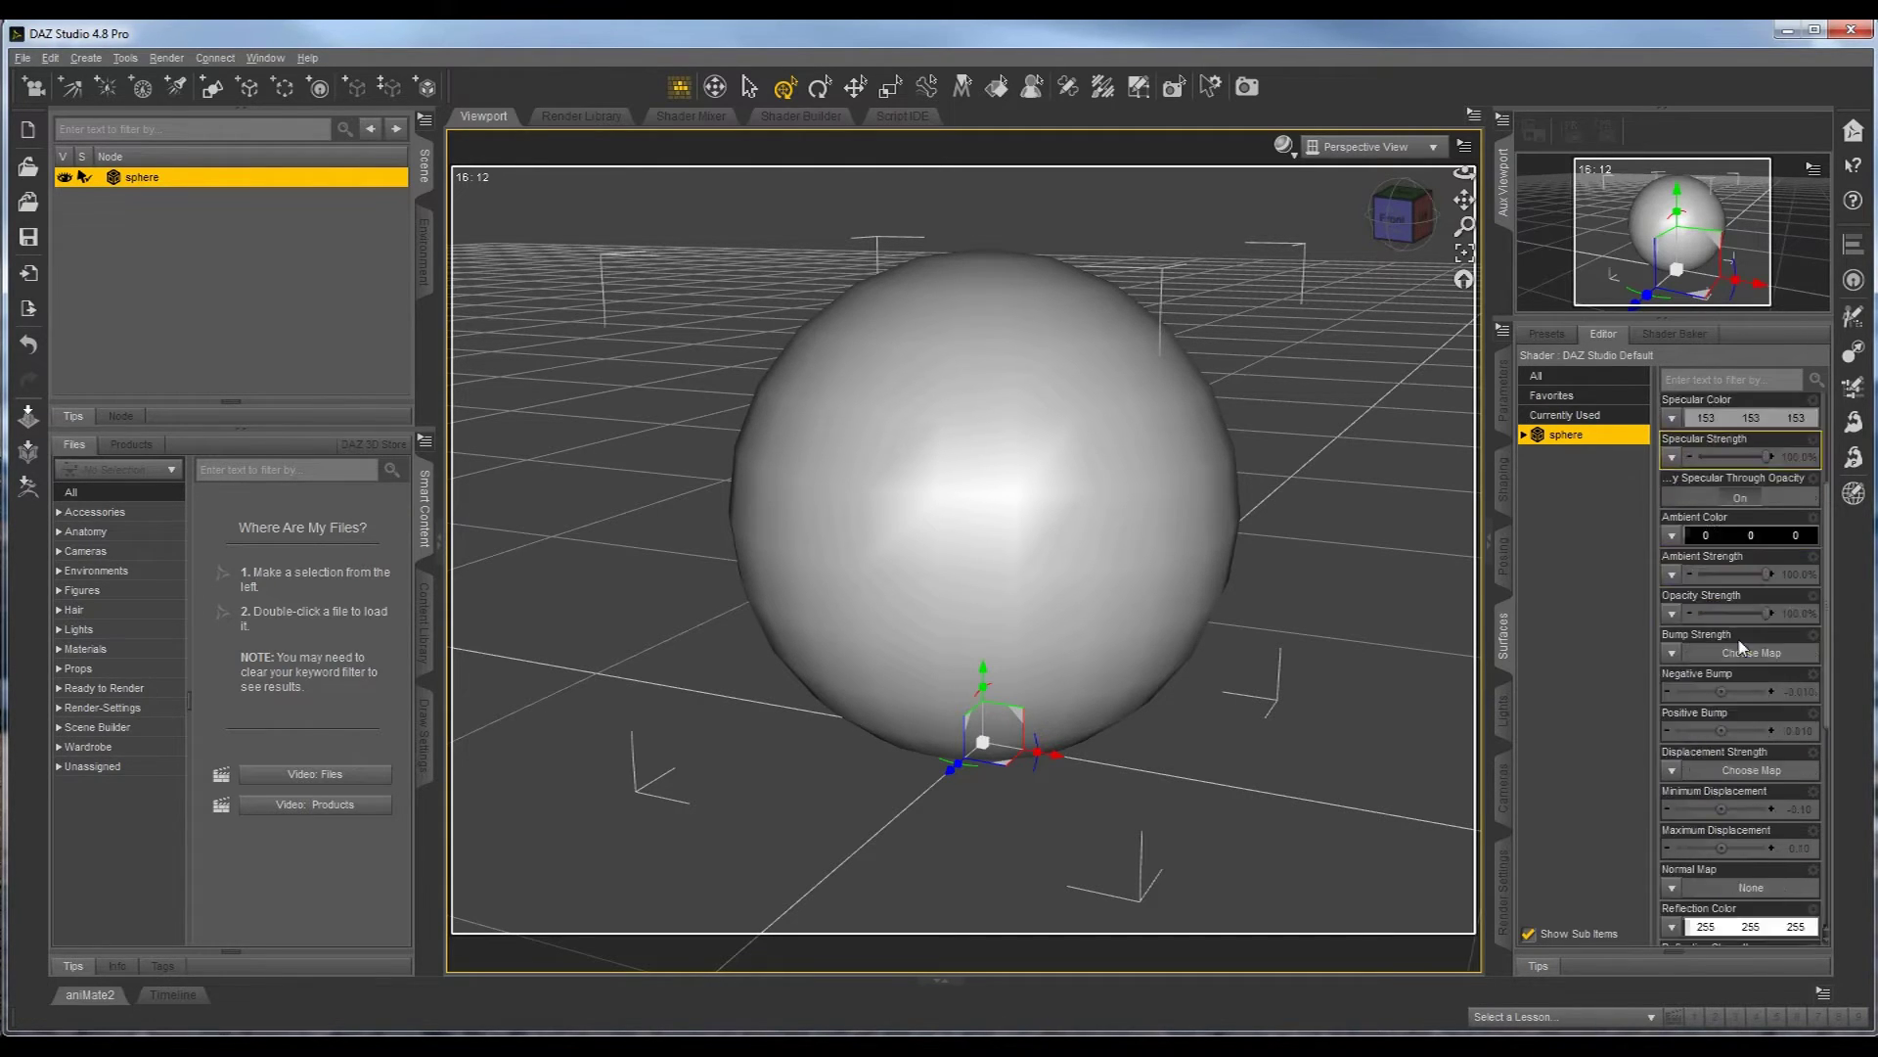
pyautogui.scroll(-5, 1741, 645)
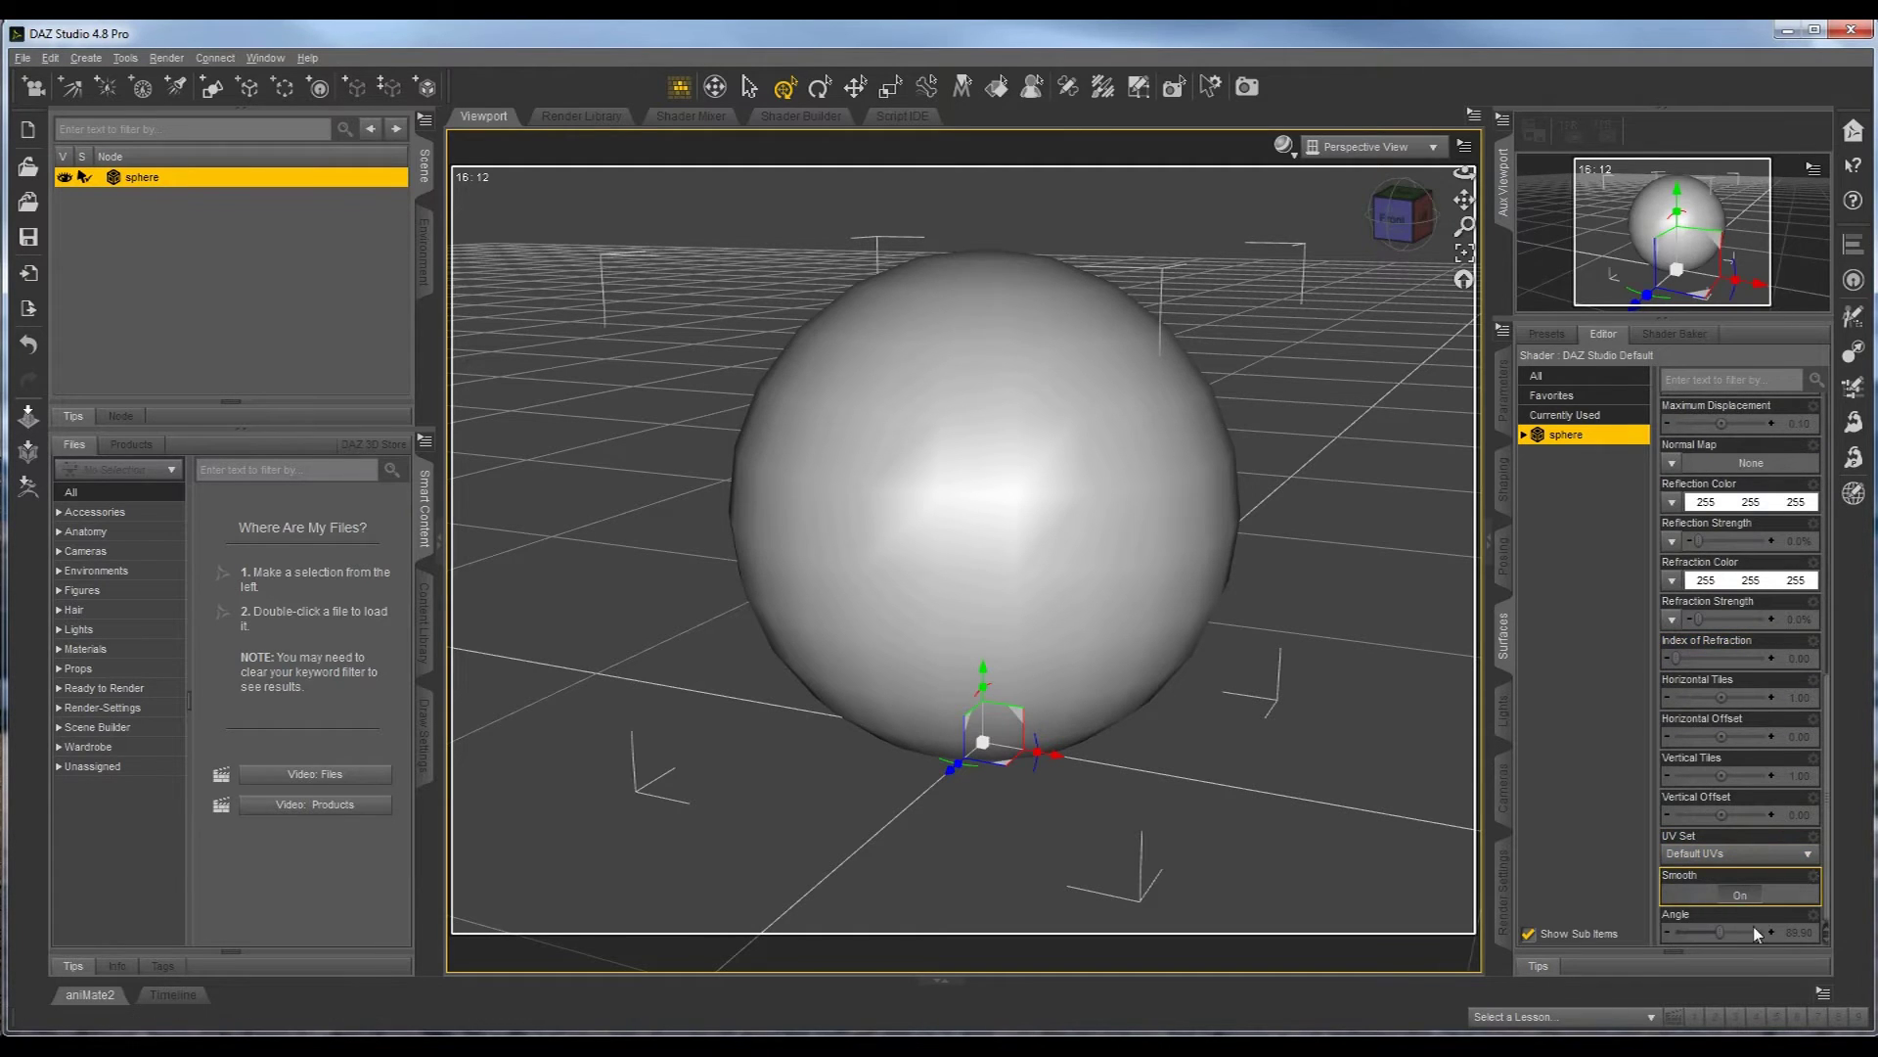
pyautogui.scroll(8, 1741, 937)
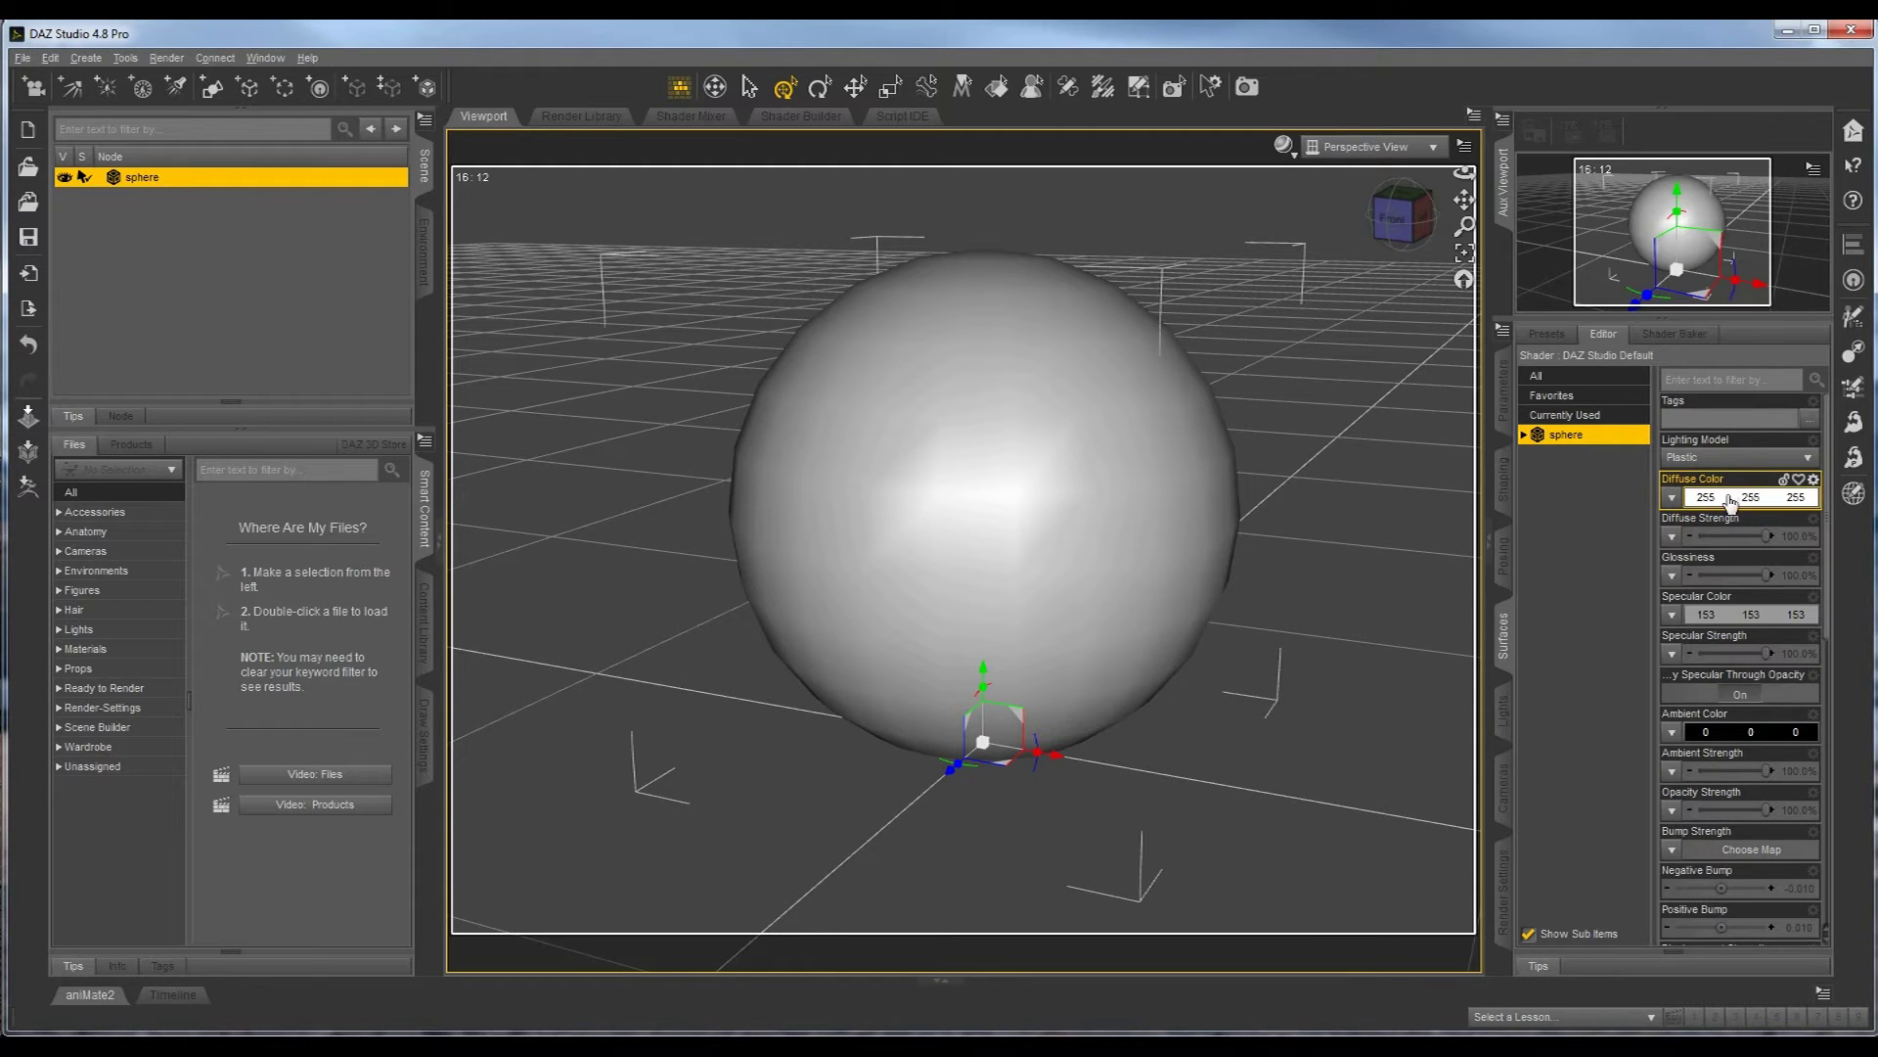
pyautogui.click(1672, 497)
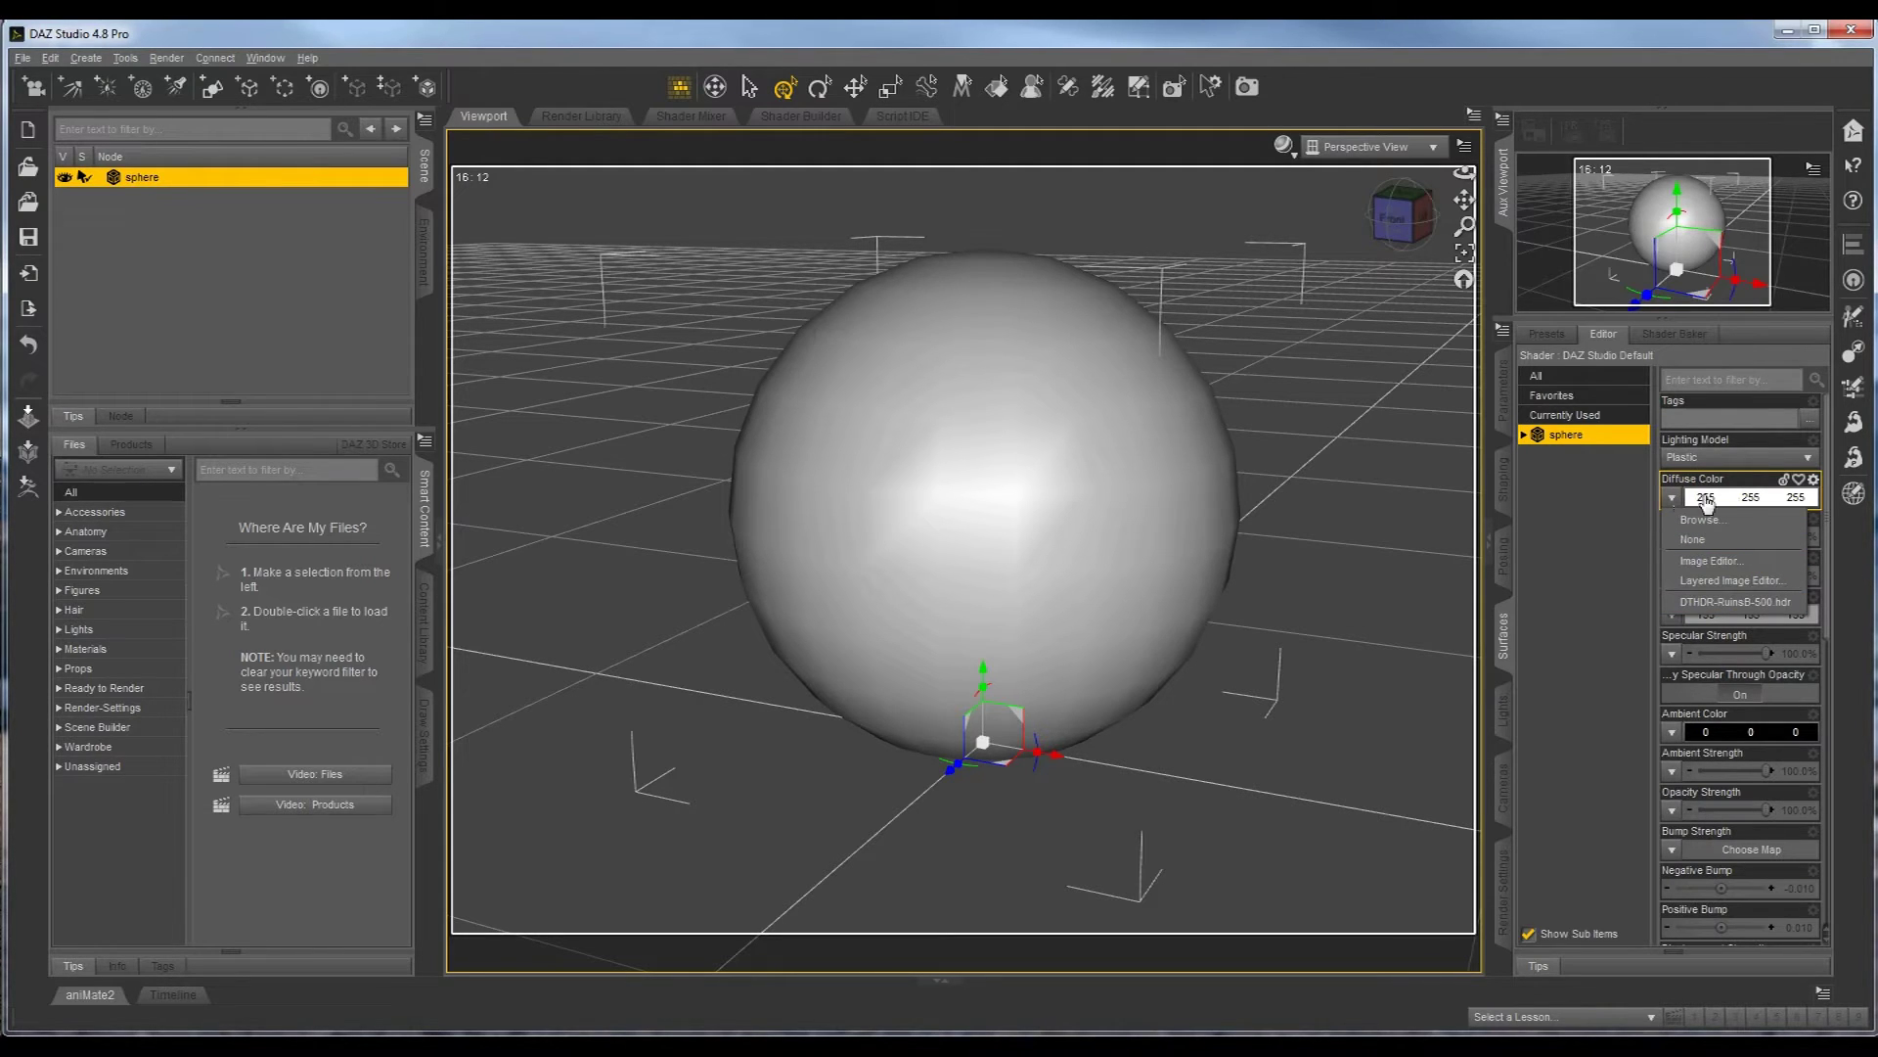
pyautogui.click(1734, 501)
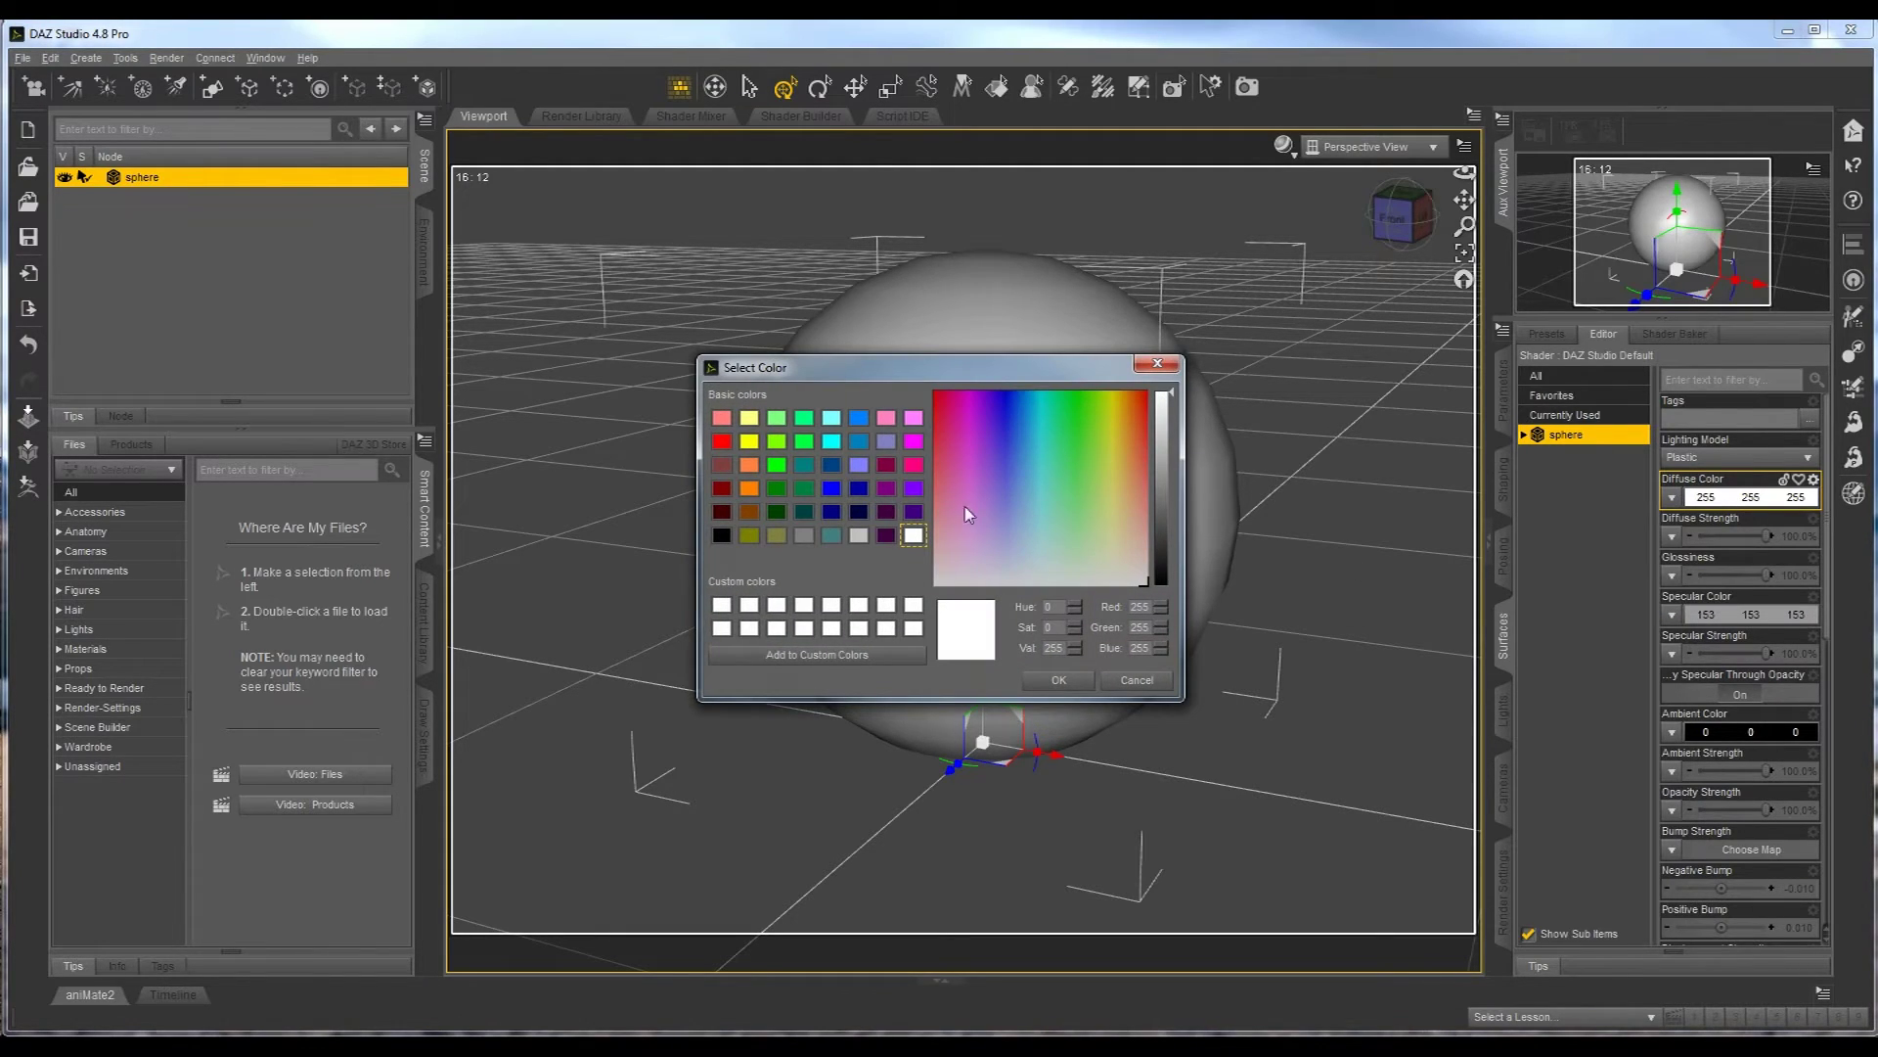
pyautogui.click(721, 441)
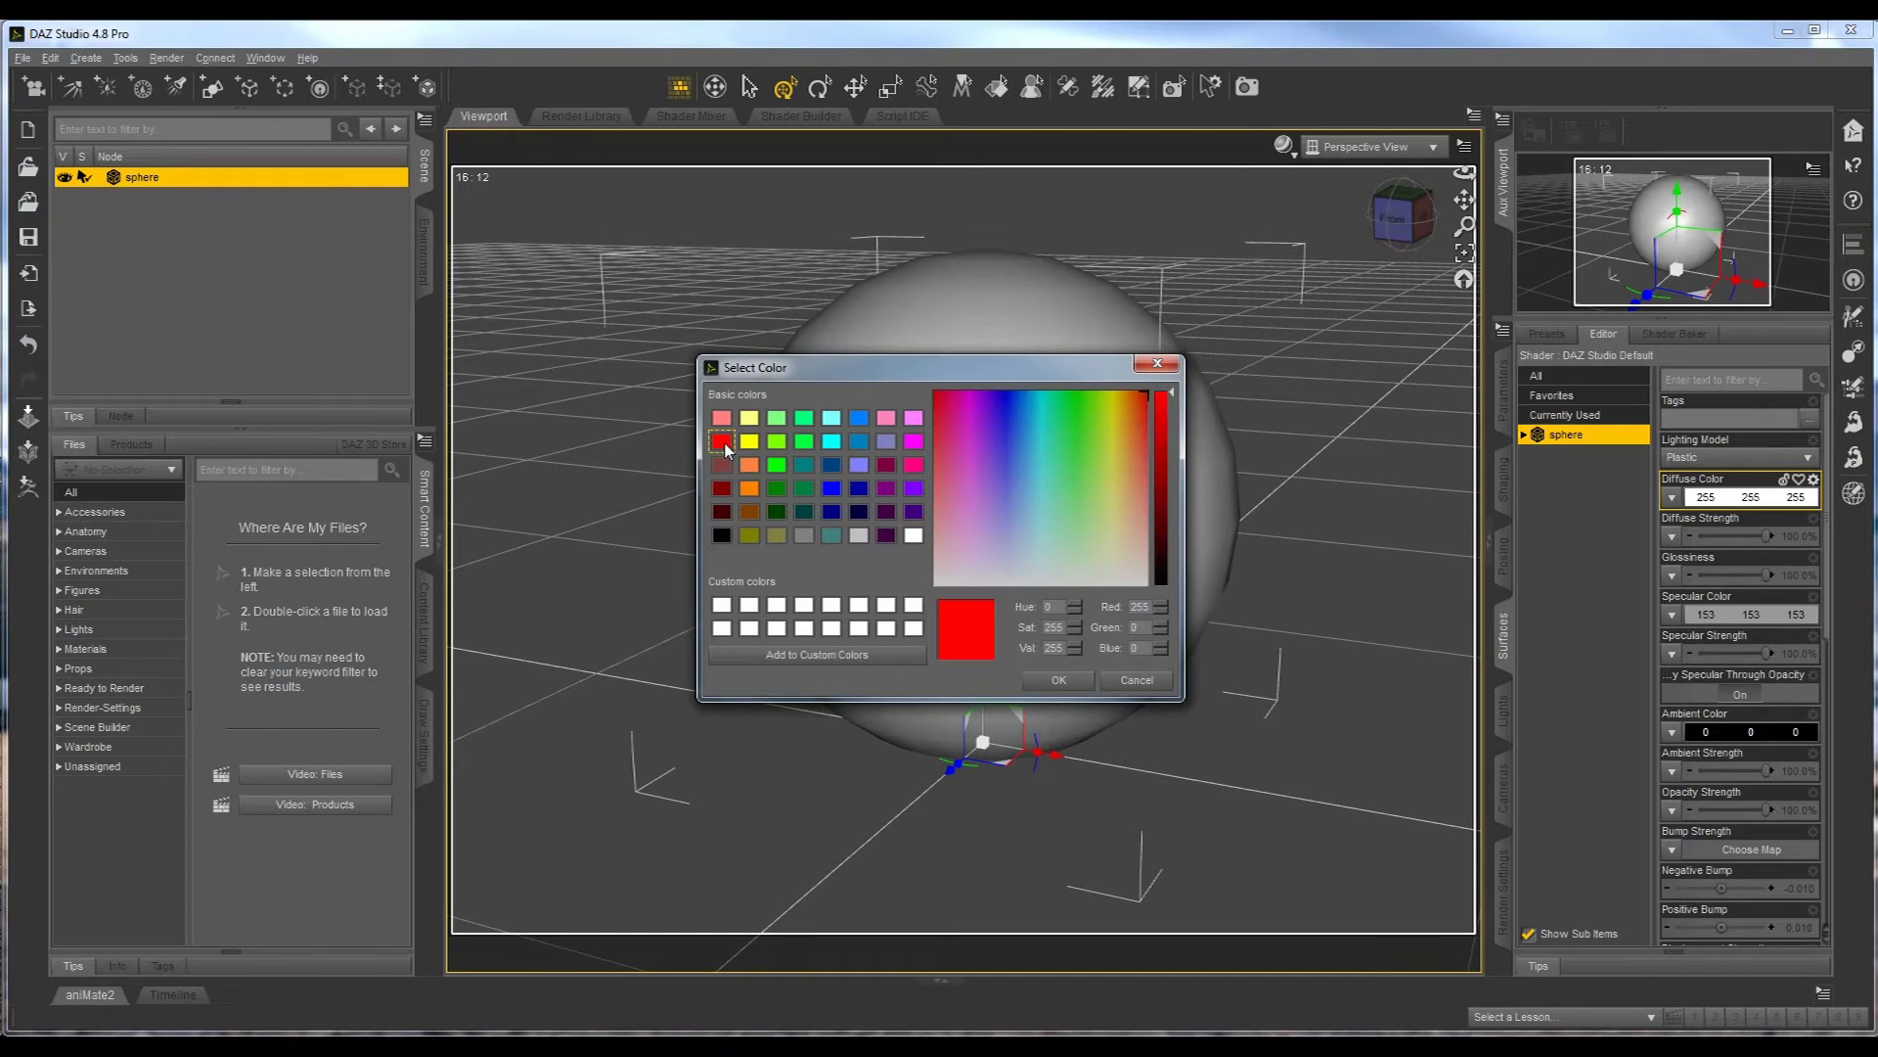
pyautogui.click(1059, 681)
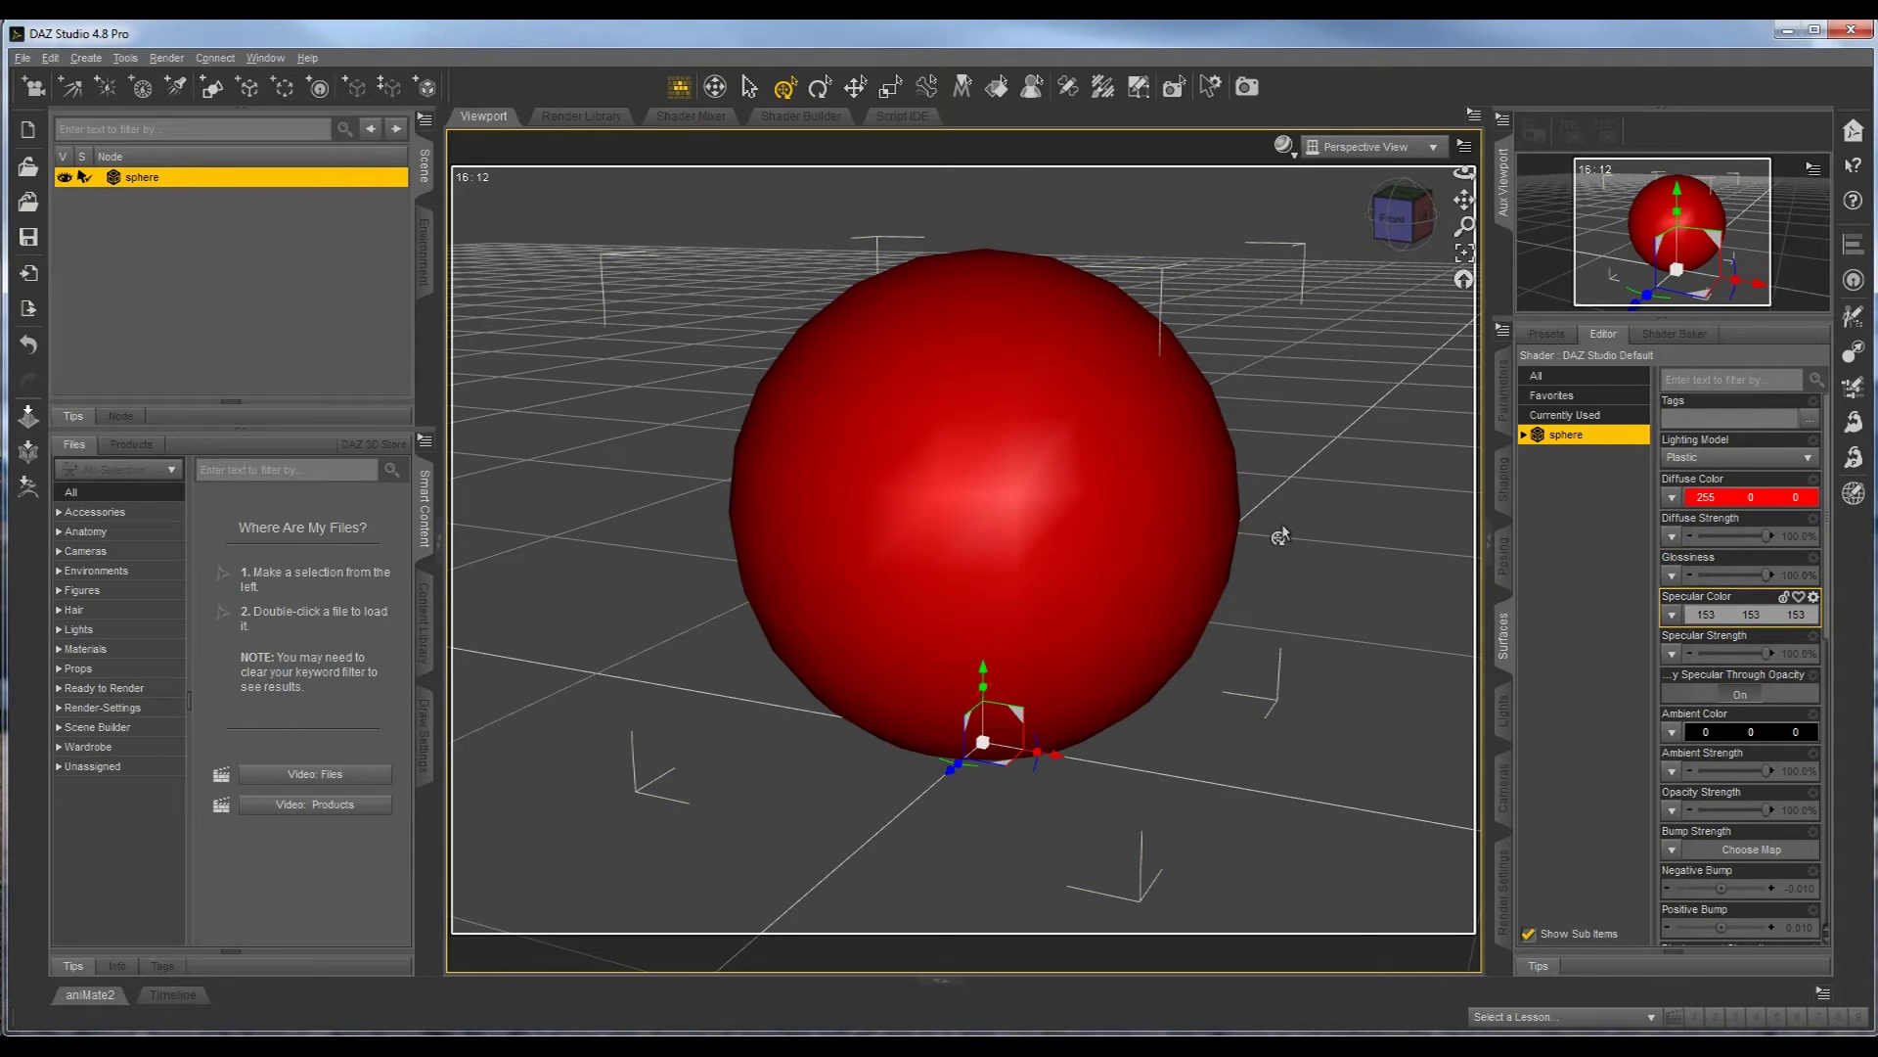
# - Brighten the sphere's Specular Color to pure white (255, 255, 255)
pyautogui.click(1729, 615)
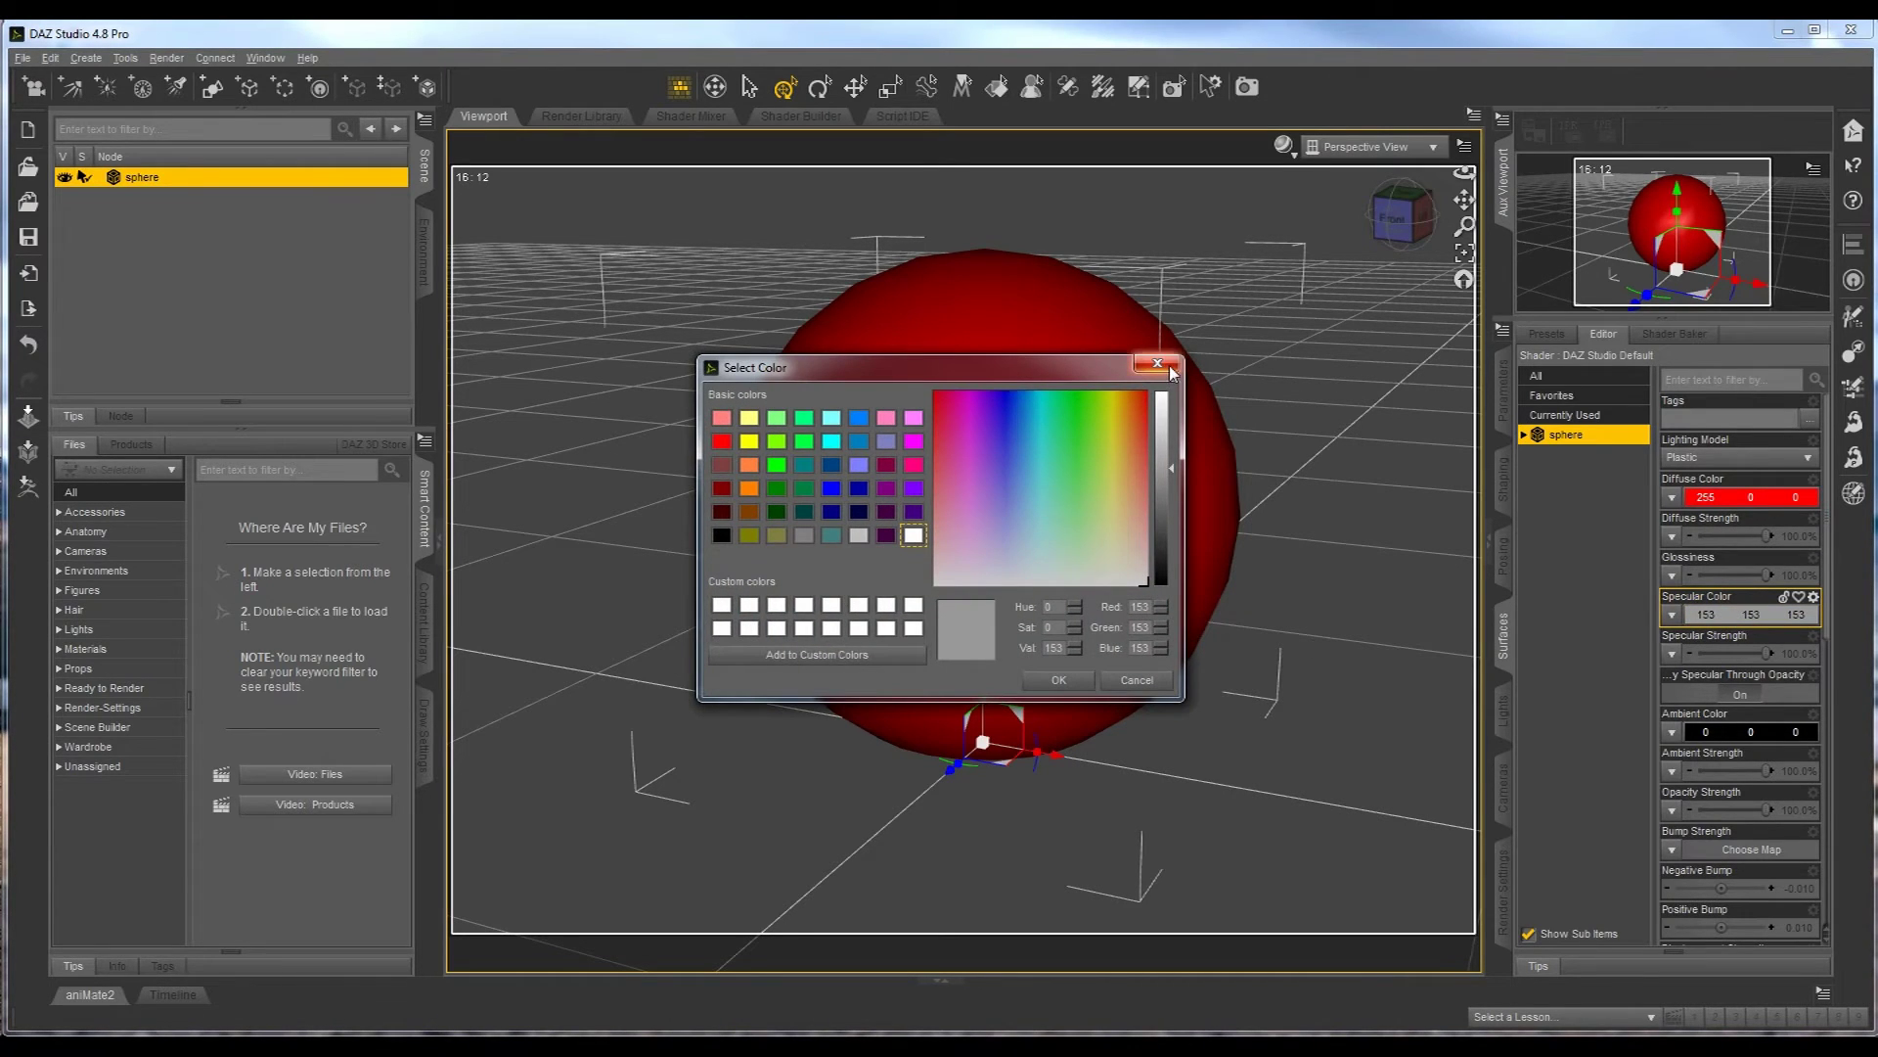
pyautogui.moveTo(979, 367); pyautogui.dragTo(1546, 419)
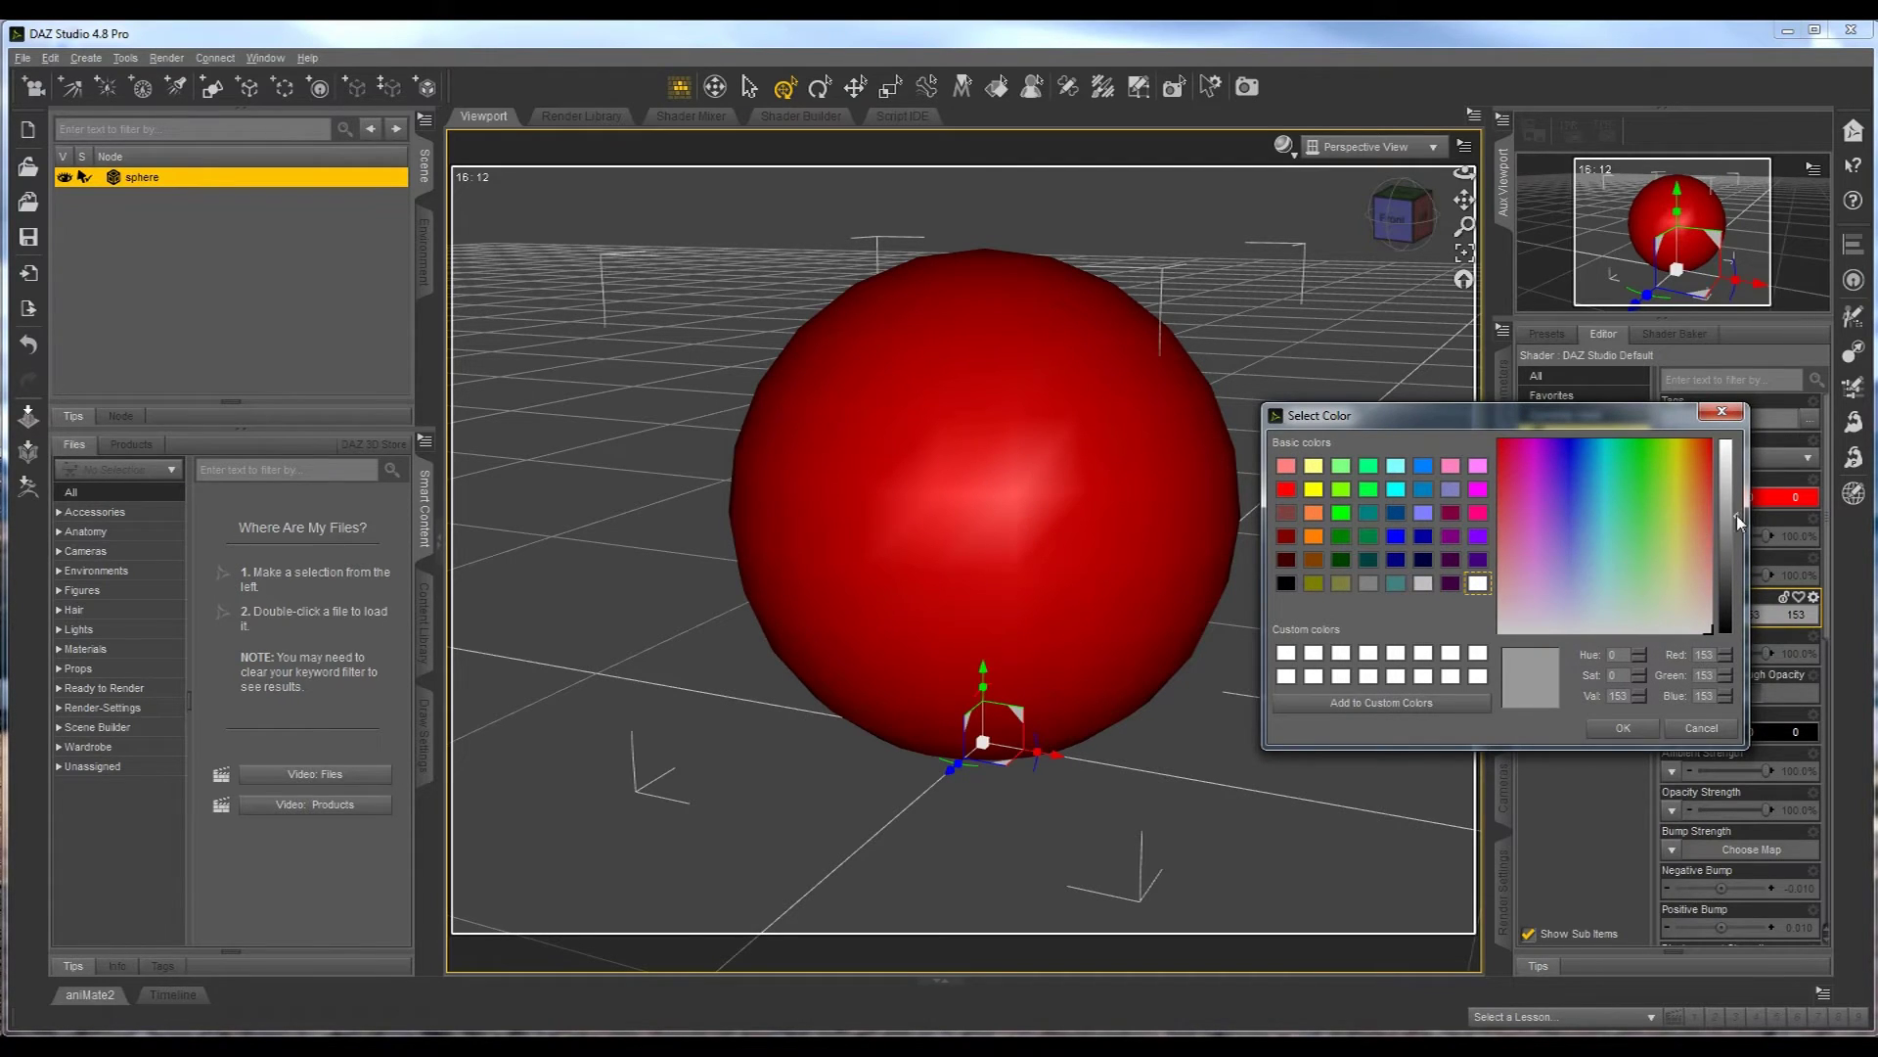
pyautogui.moveTo(1738, 520); pyautogui.dragTo(1738, 440)
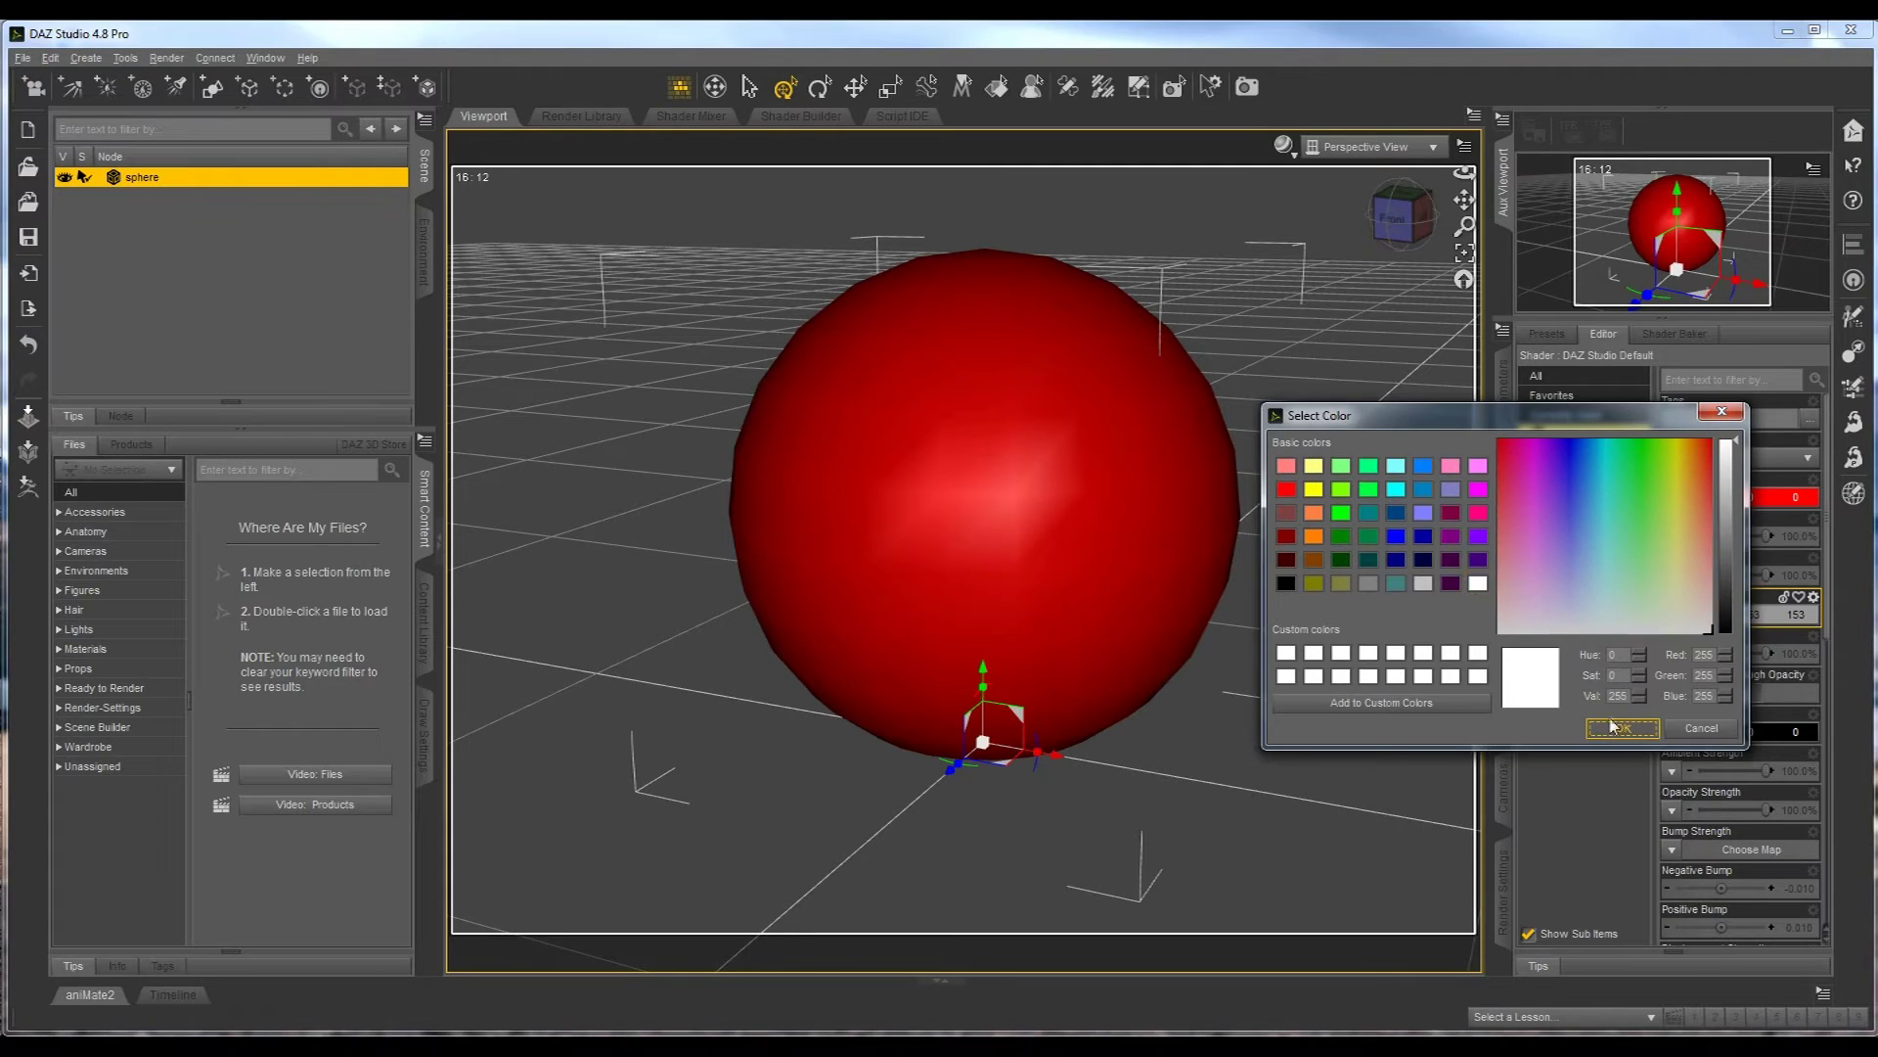
pyautogui.click(1620, 727)
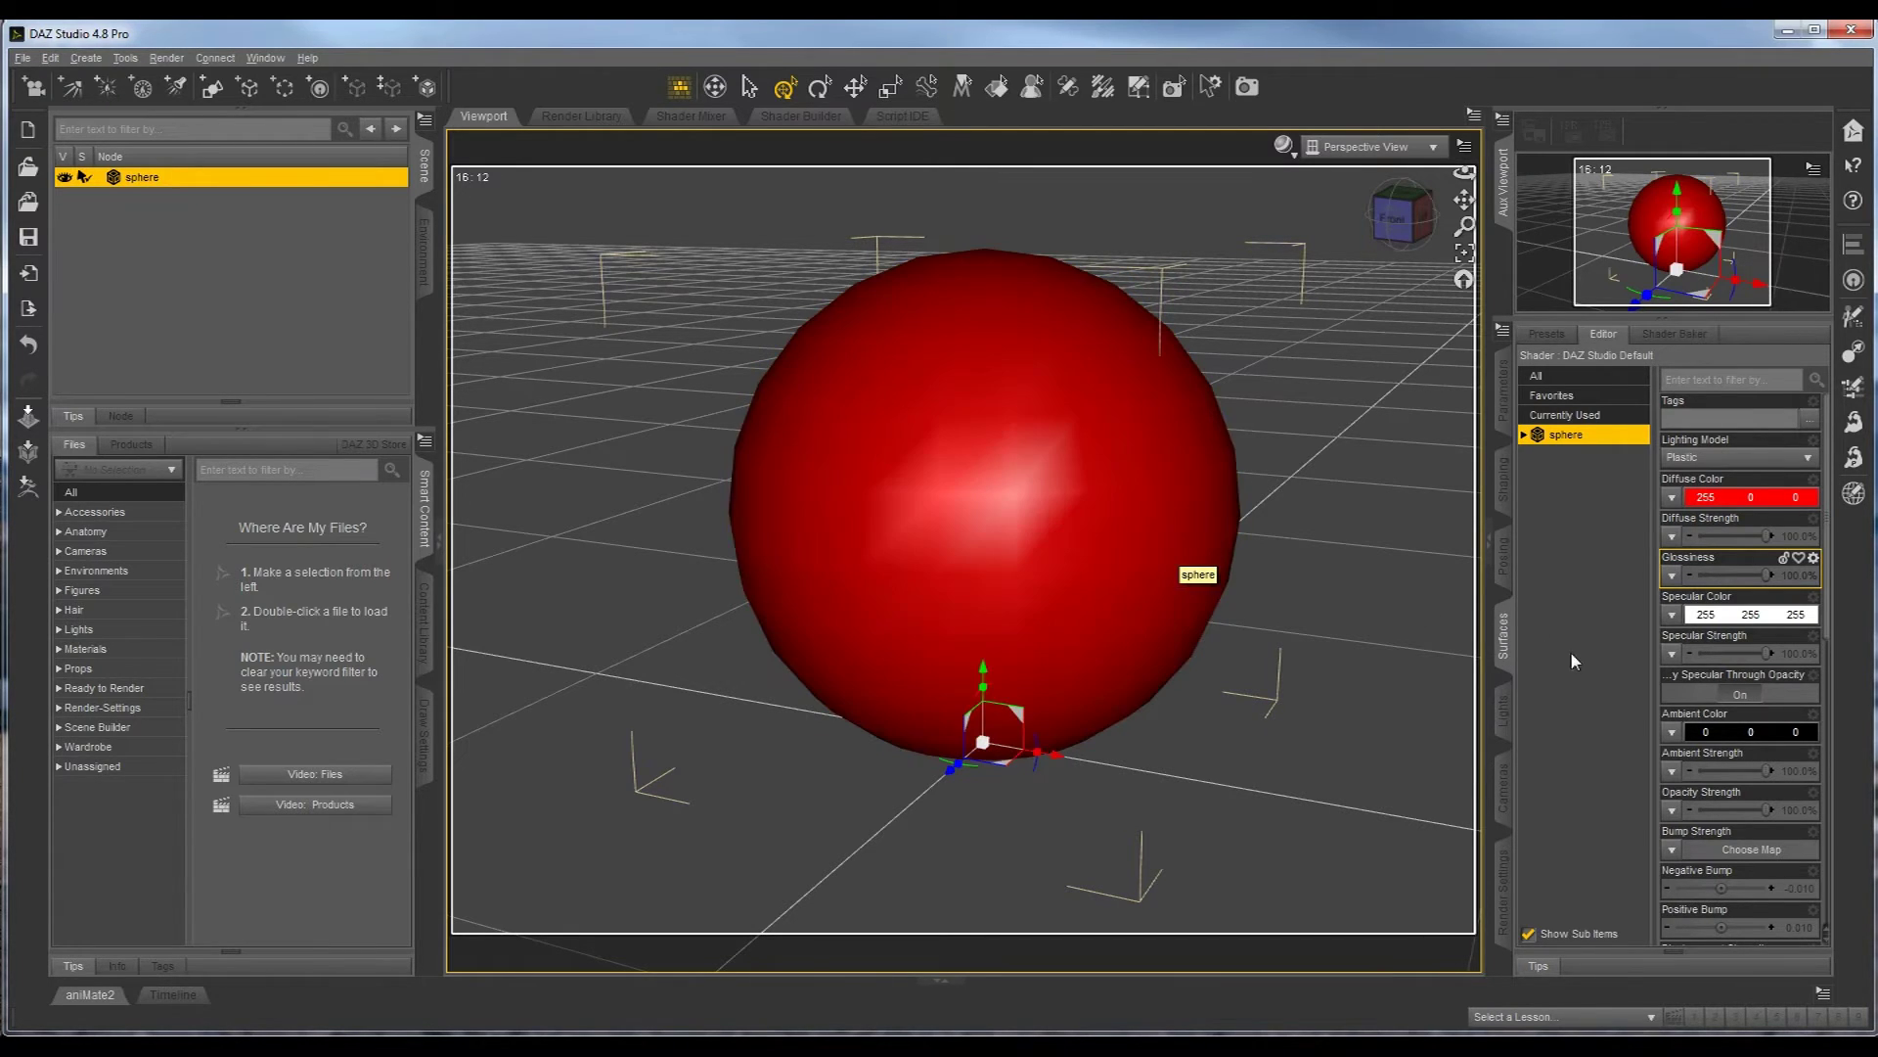
# - Look through the full list of the sphere's surface properties, from specular strength down to smoothing angle
pyautogui.scroll(-3, 1773, 751)
pyautogui.scroll(-1, 1775, 761)
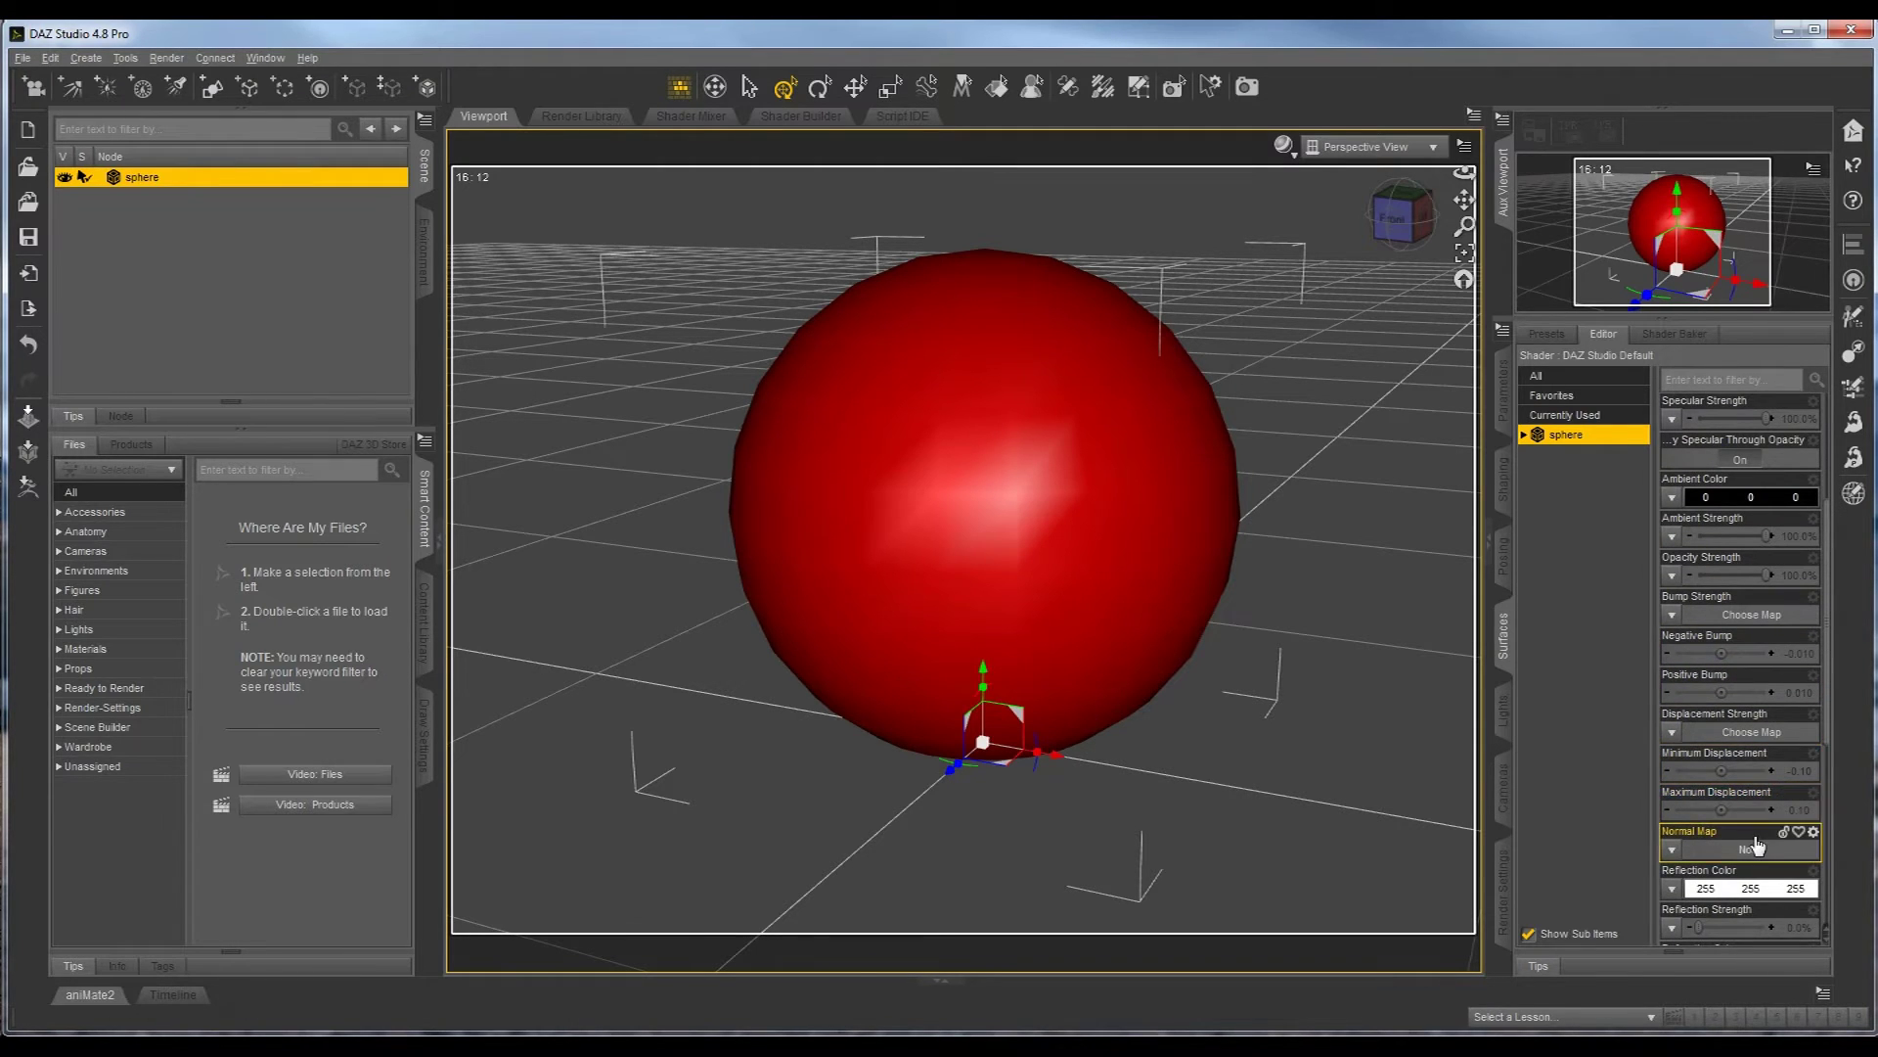
pyautogui.scroll(-3, 1756, 843)
pyautogui.scroll(-3, 1754, 834)
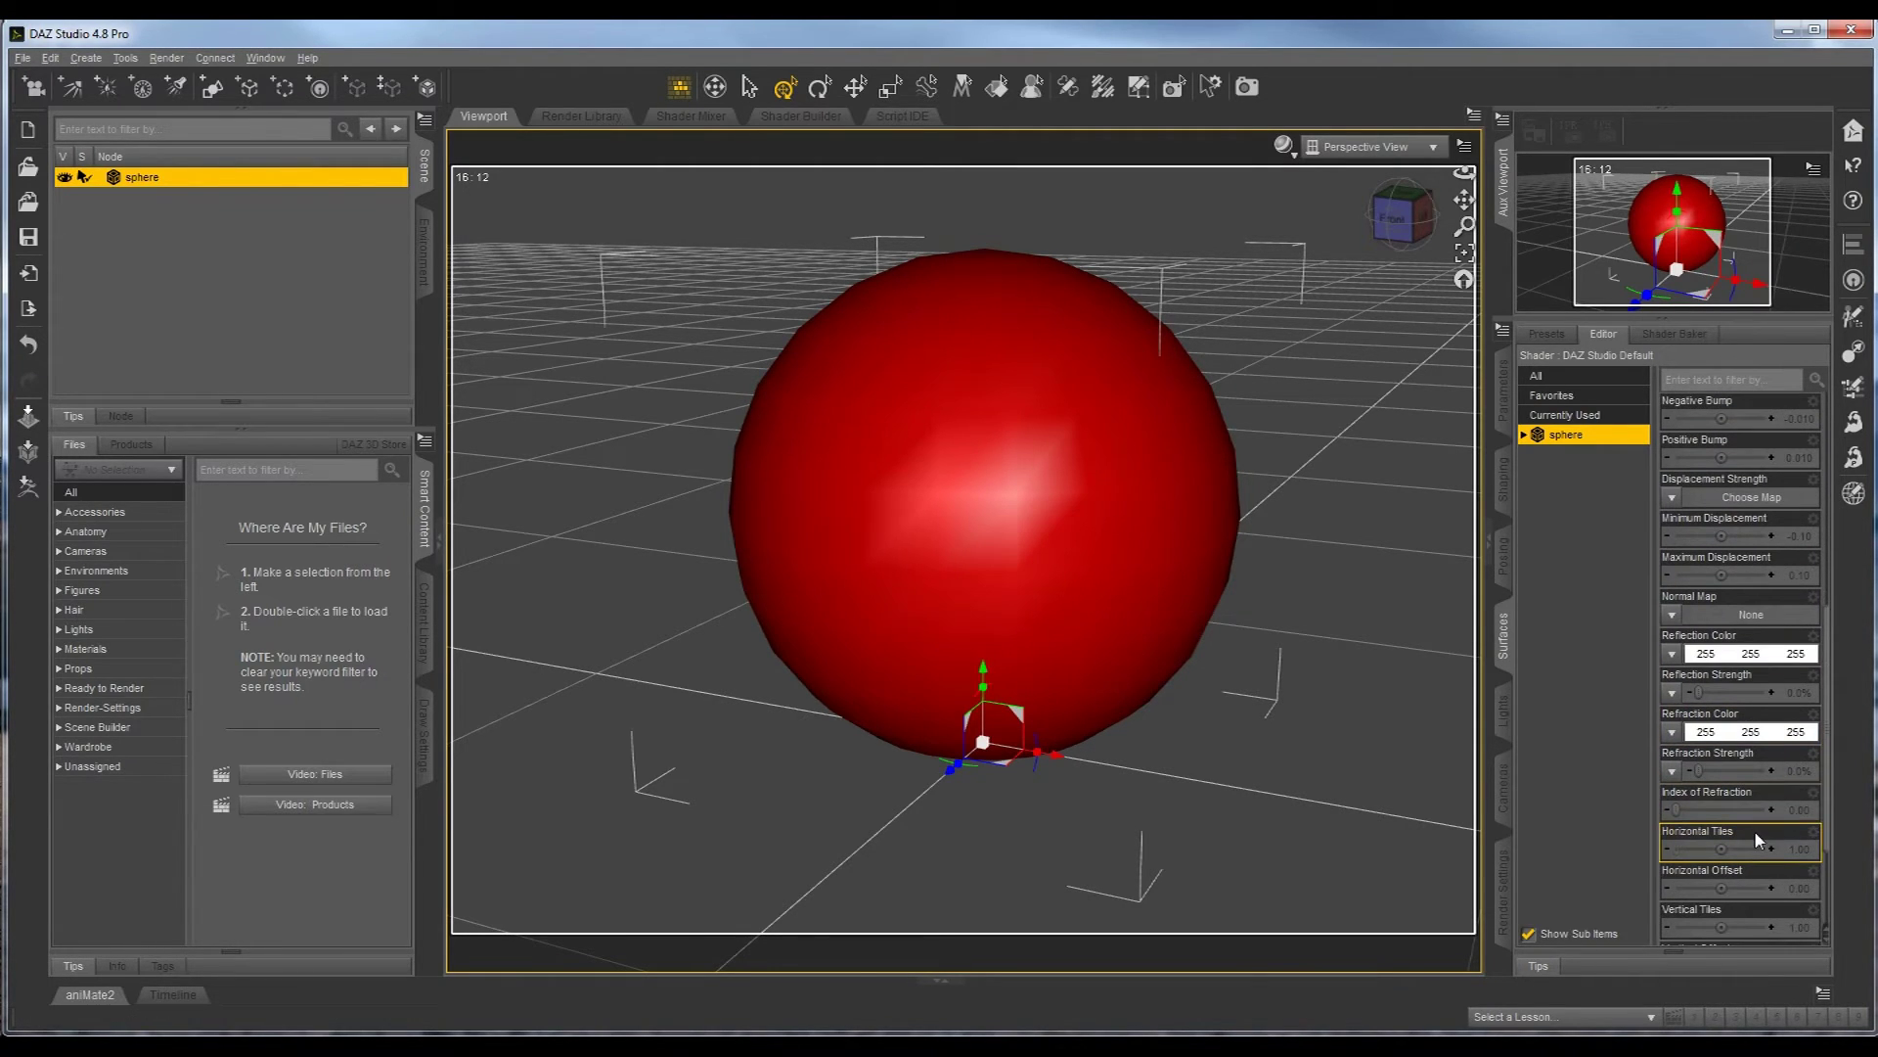
pyautogui.scroll(-3, 1753, 829)
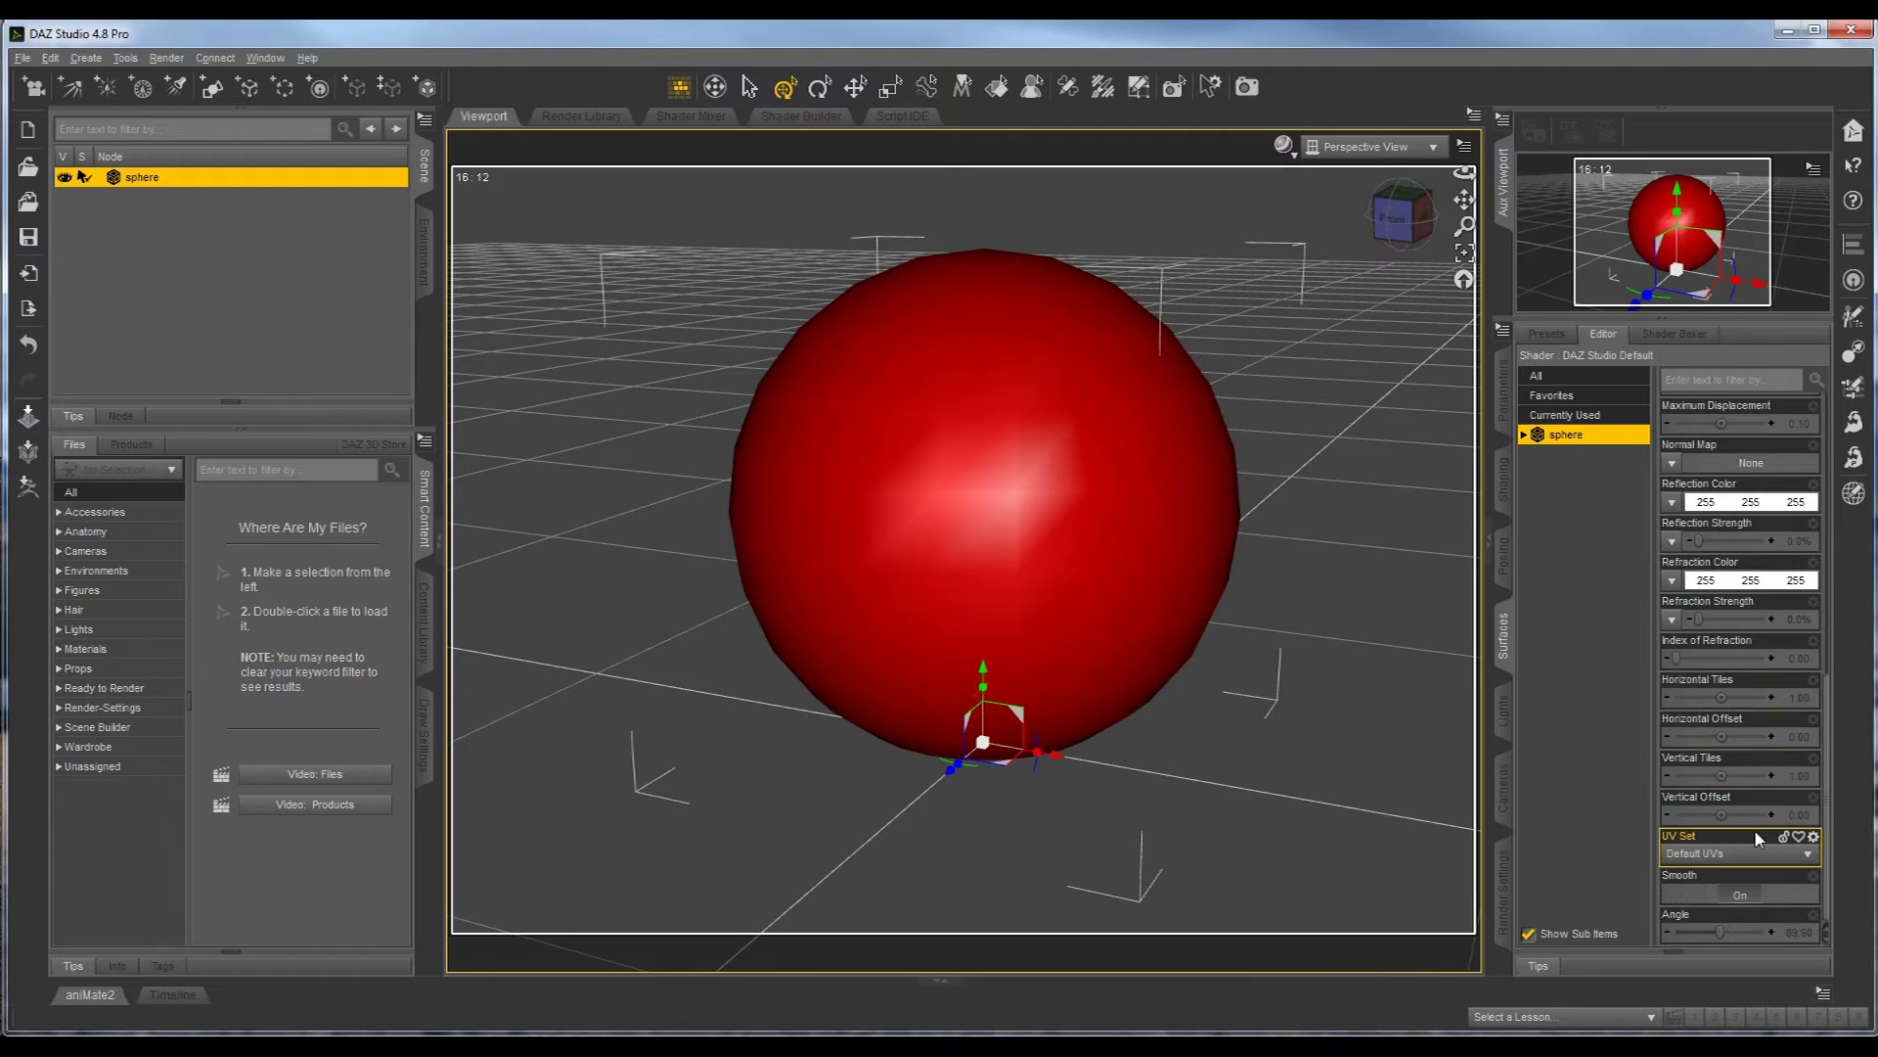
pyautogui.scroll(15, 1757, 861)
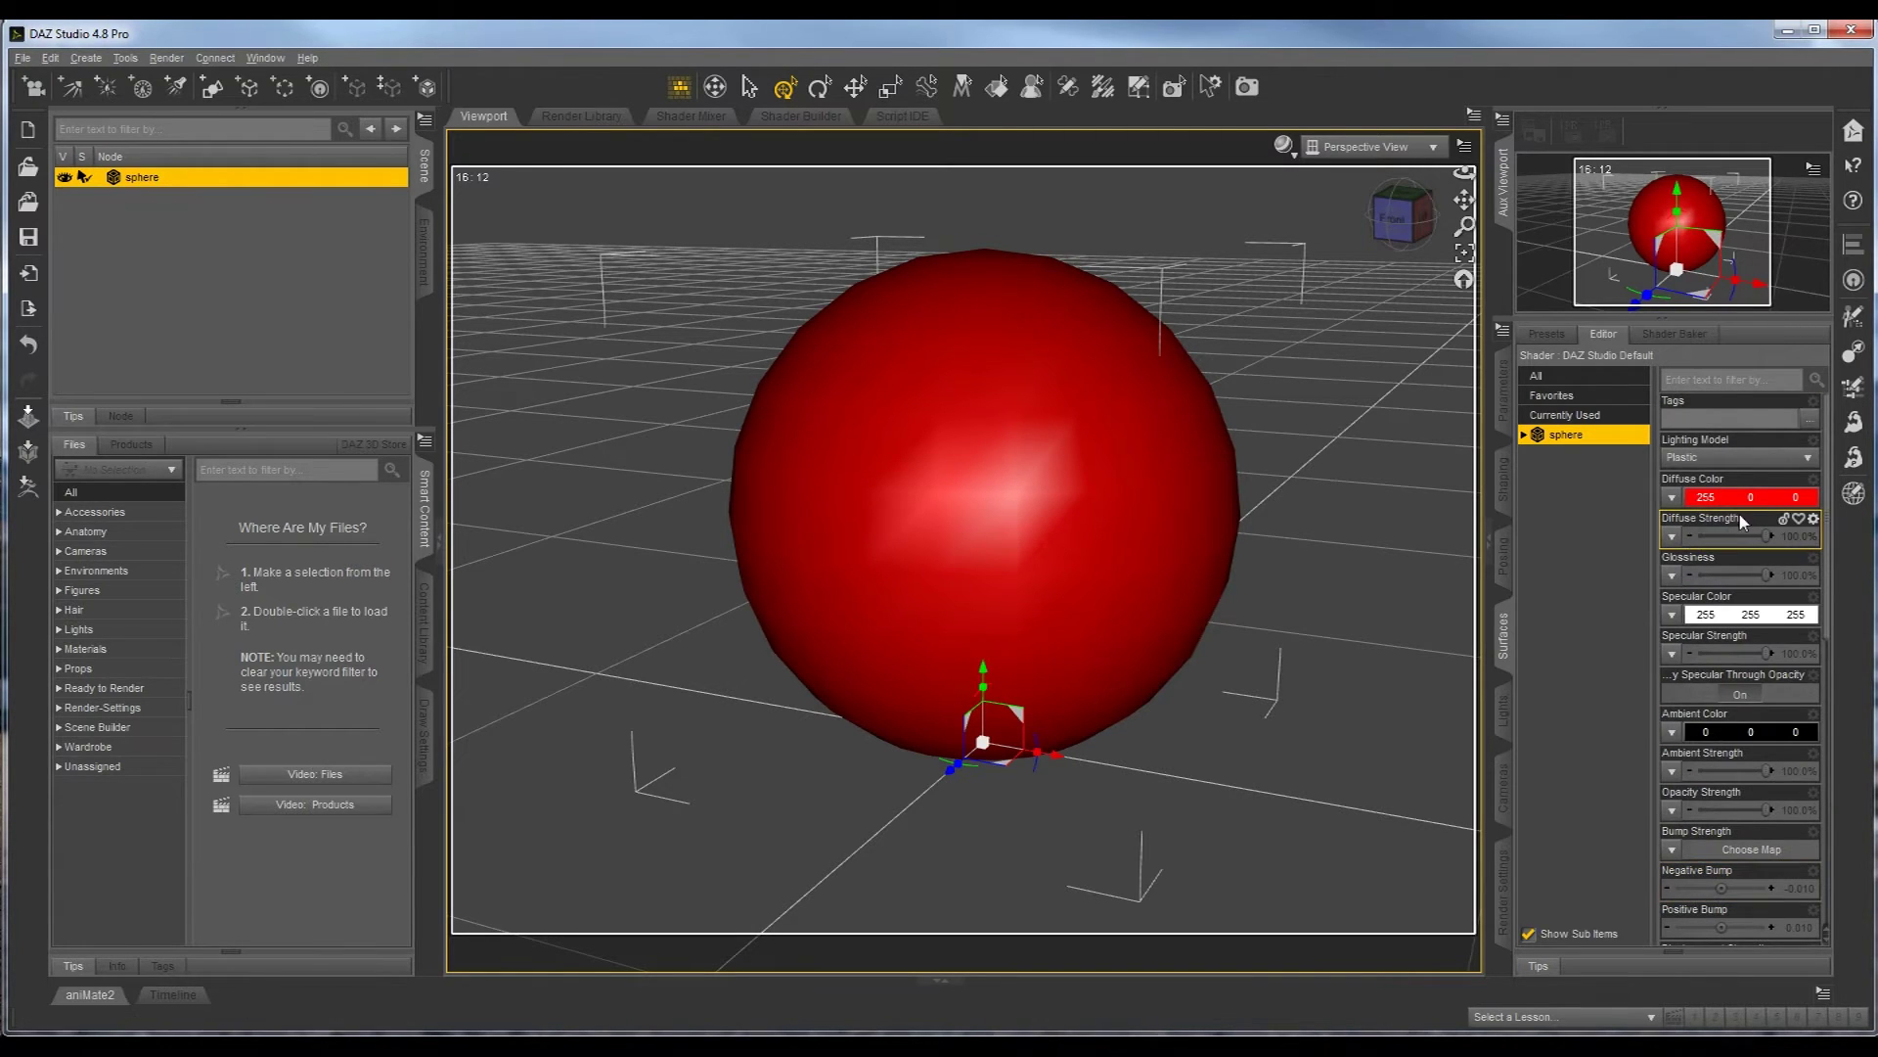
# - View the sphere's Lighting Model options without changing the model, and reselect the sphere's surface
pyautogui.click(1809, 458)
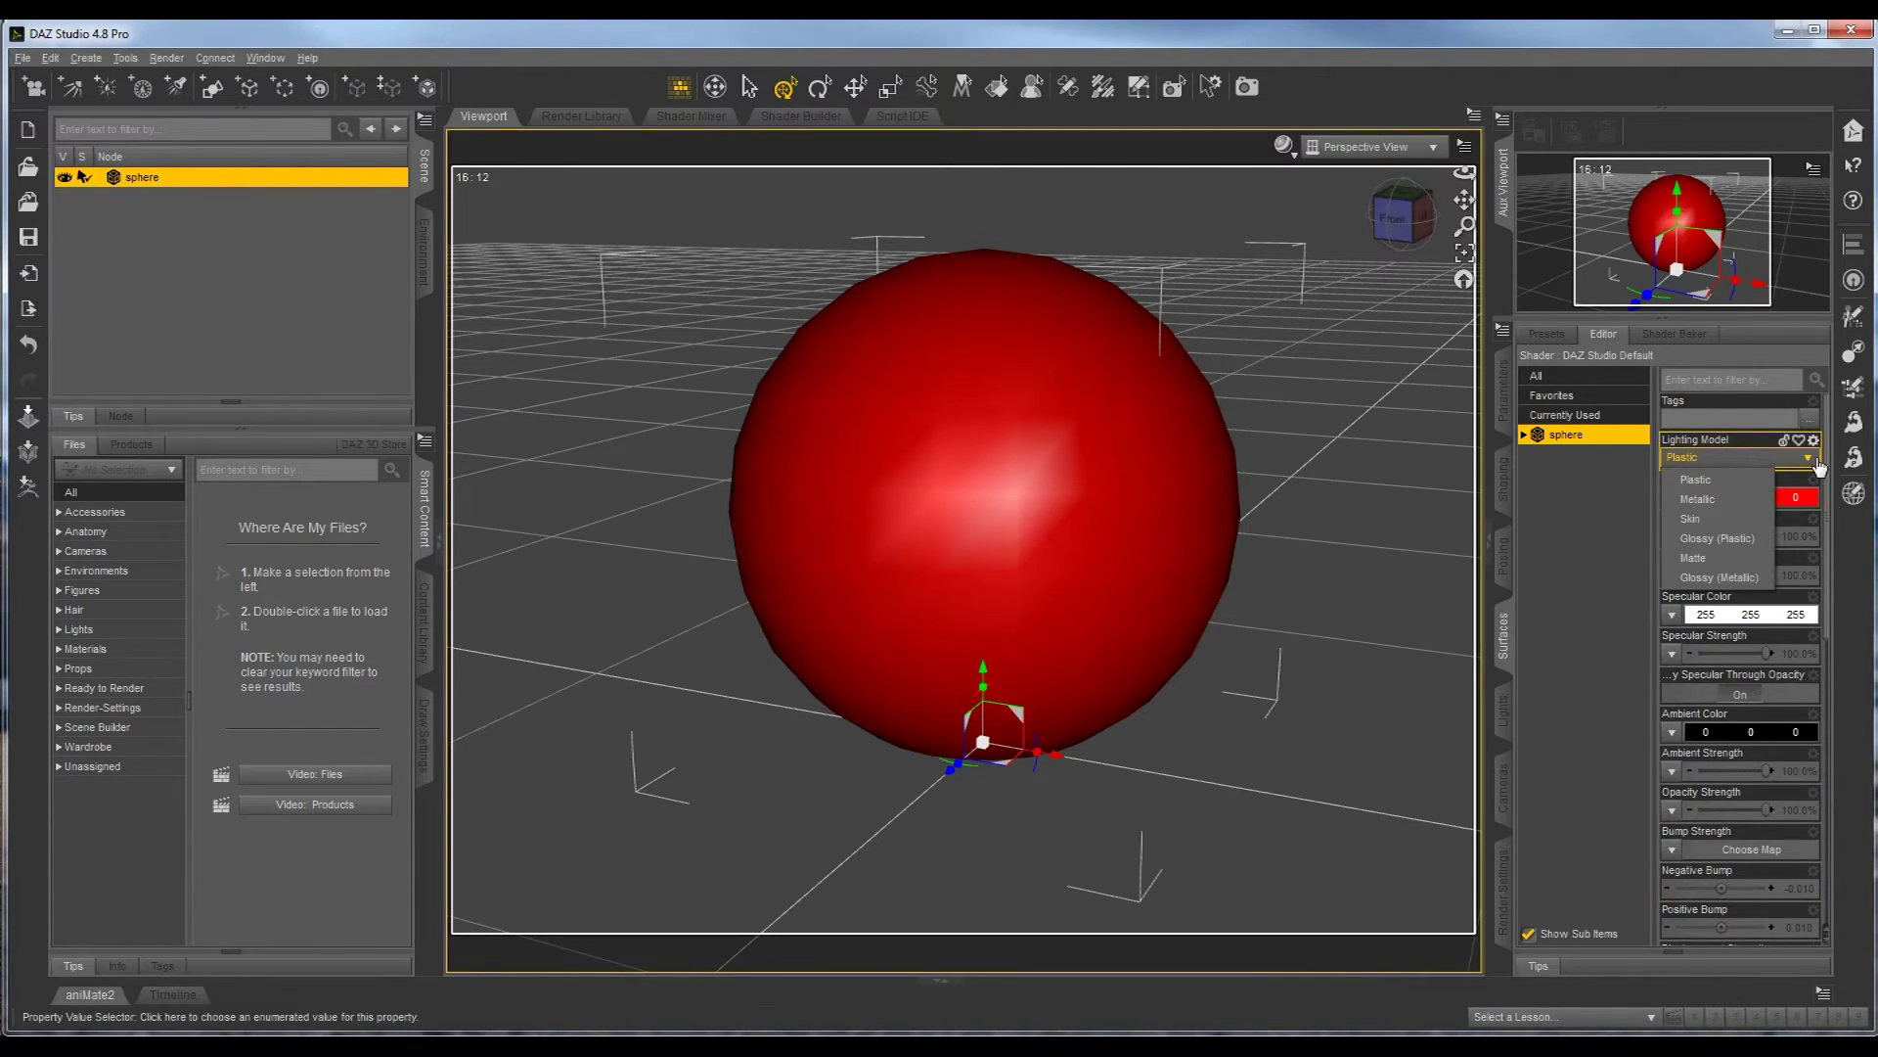
pyautogui.click(1363, 528)
pyautogui.click(1018, 524)
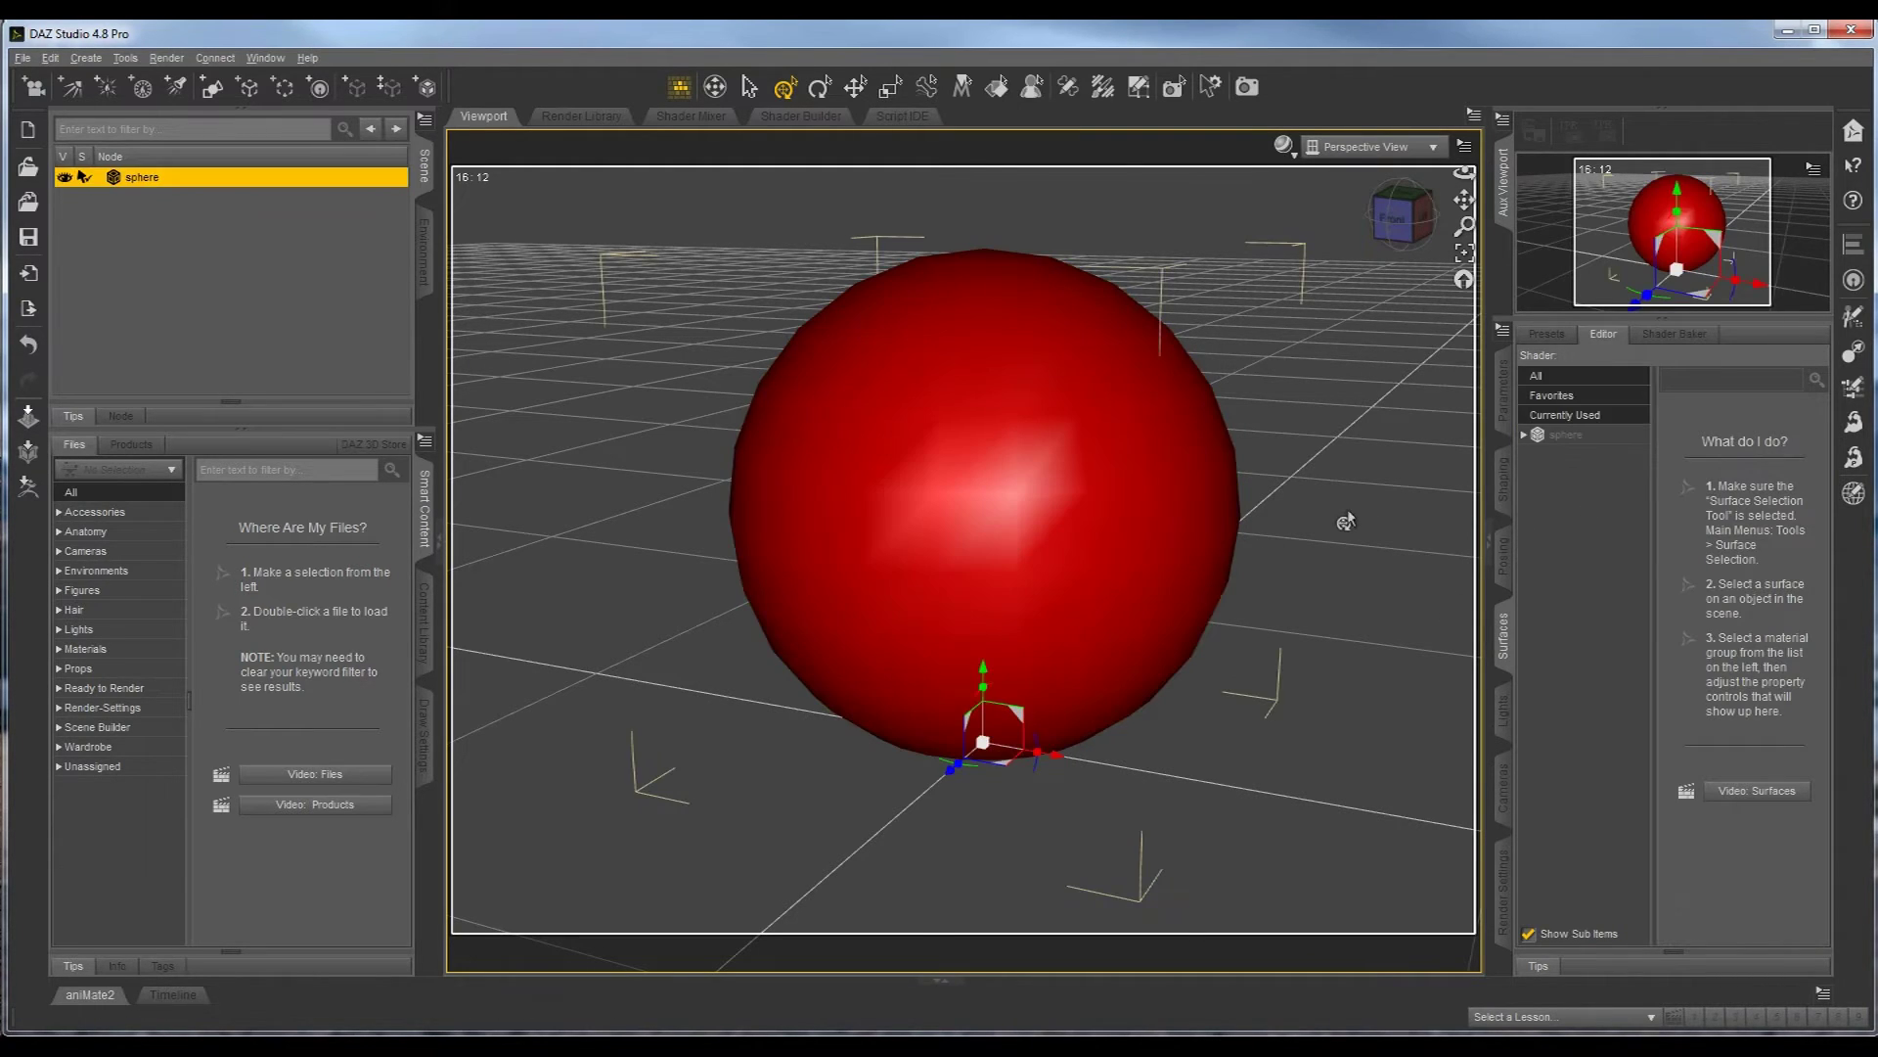
pyautogui.click(1562, 445)
pyautogui.click(1526, 436)
pyautogui.click(1526, 436)
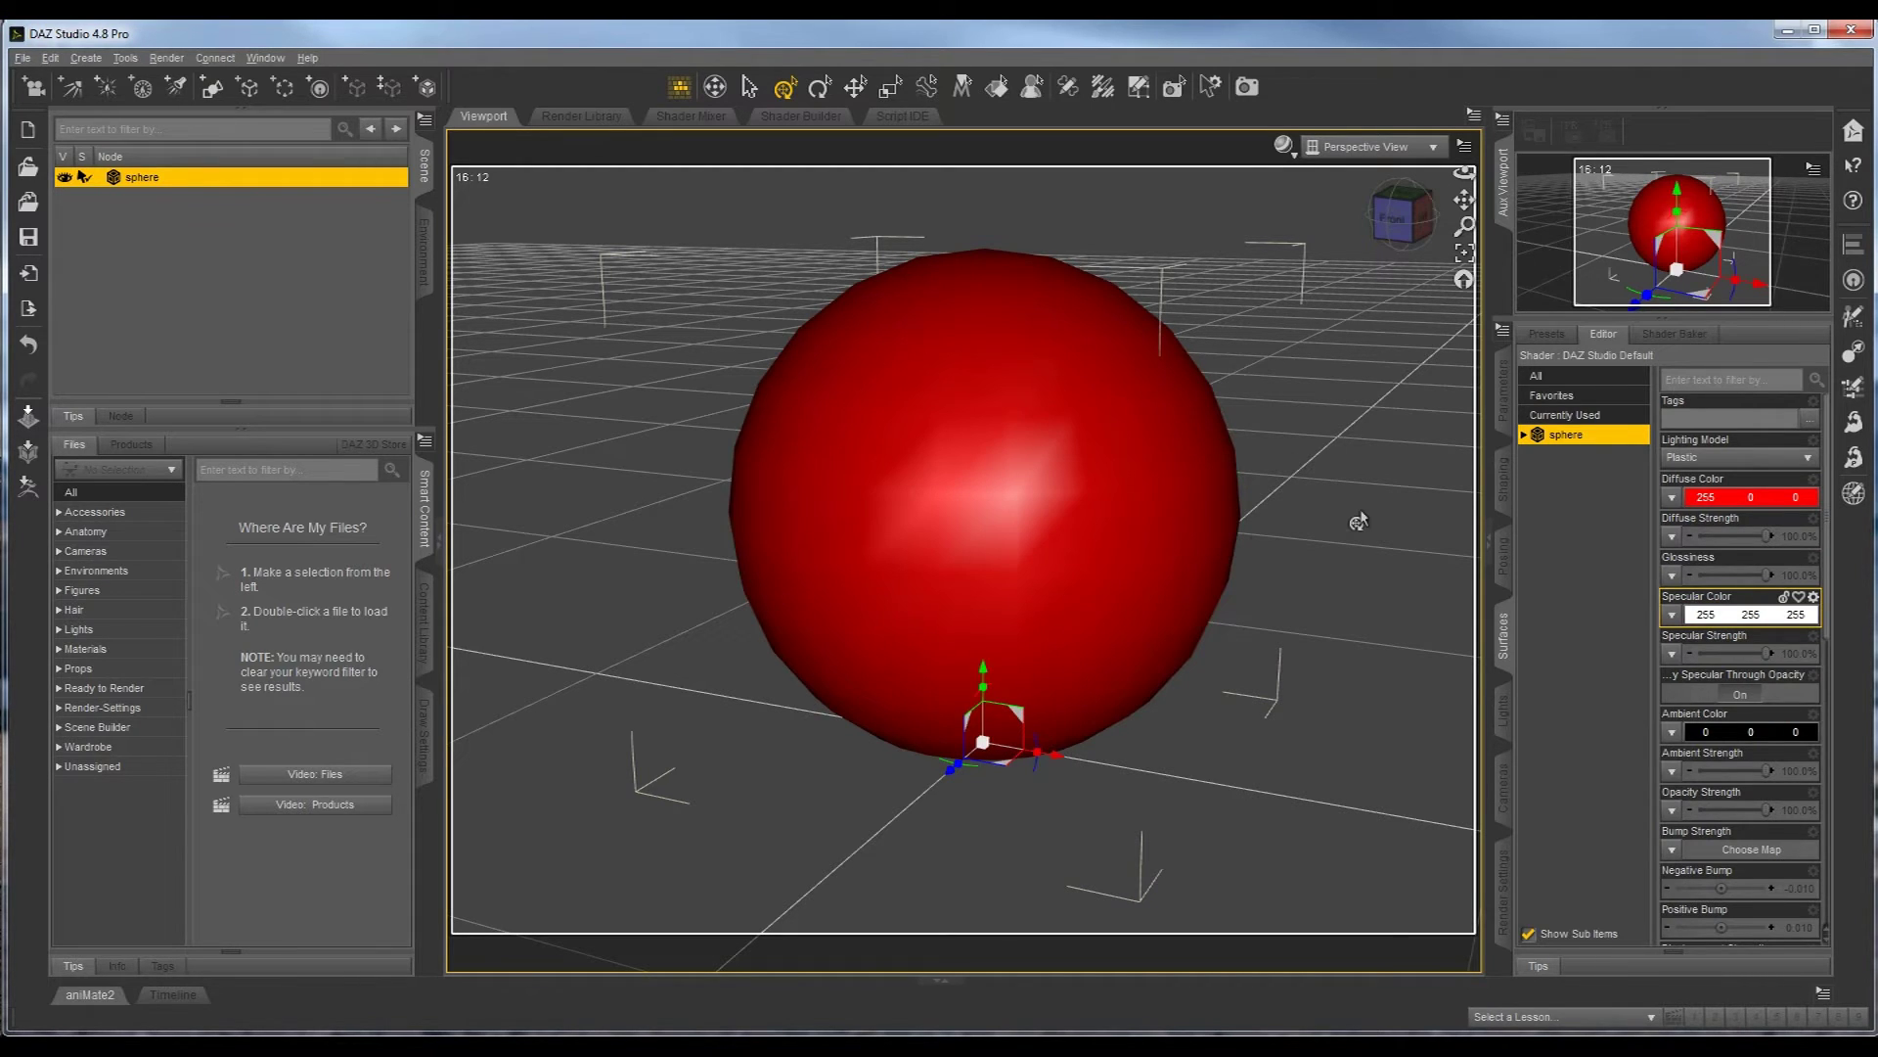
# - Deselect the sphere and render the scene with its new red material
pyautogui.click(1359, 522)
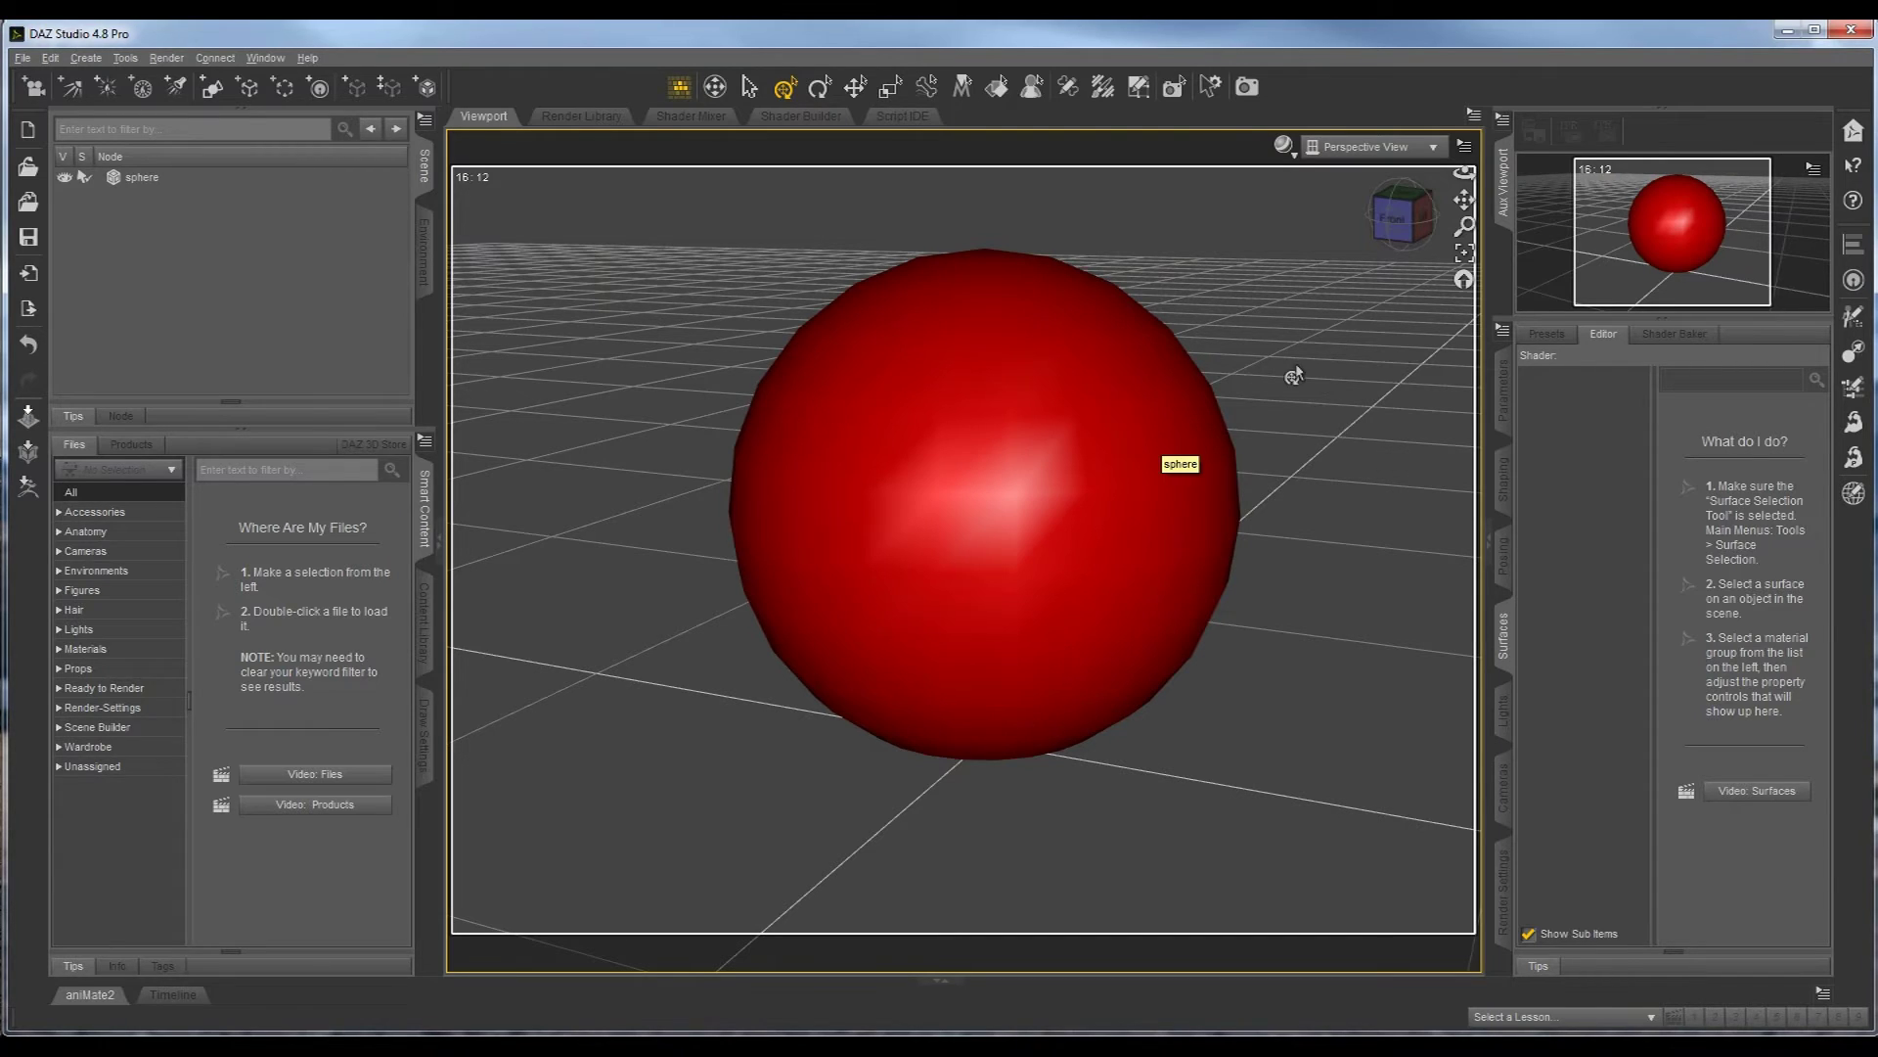
pyautogui.click(1245, 89)
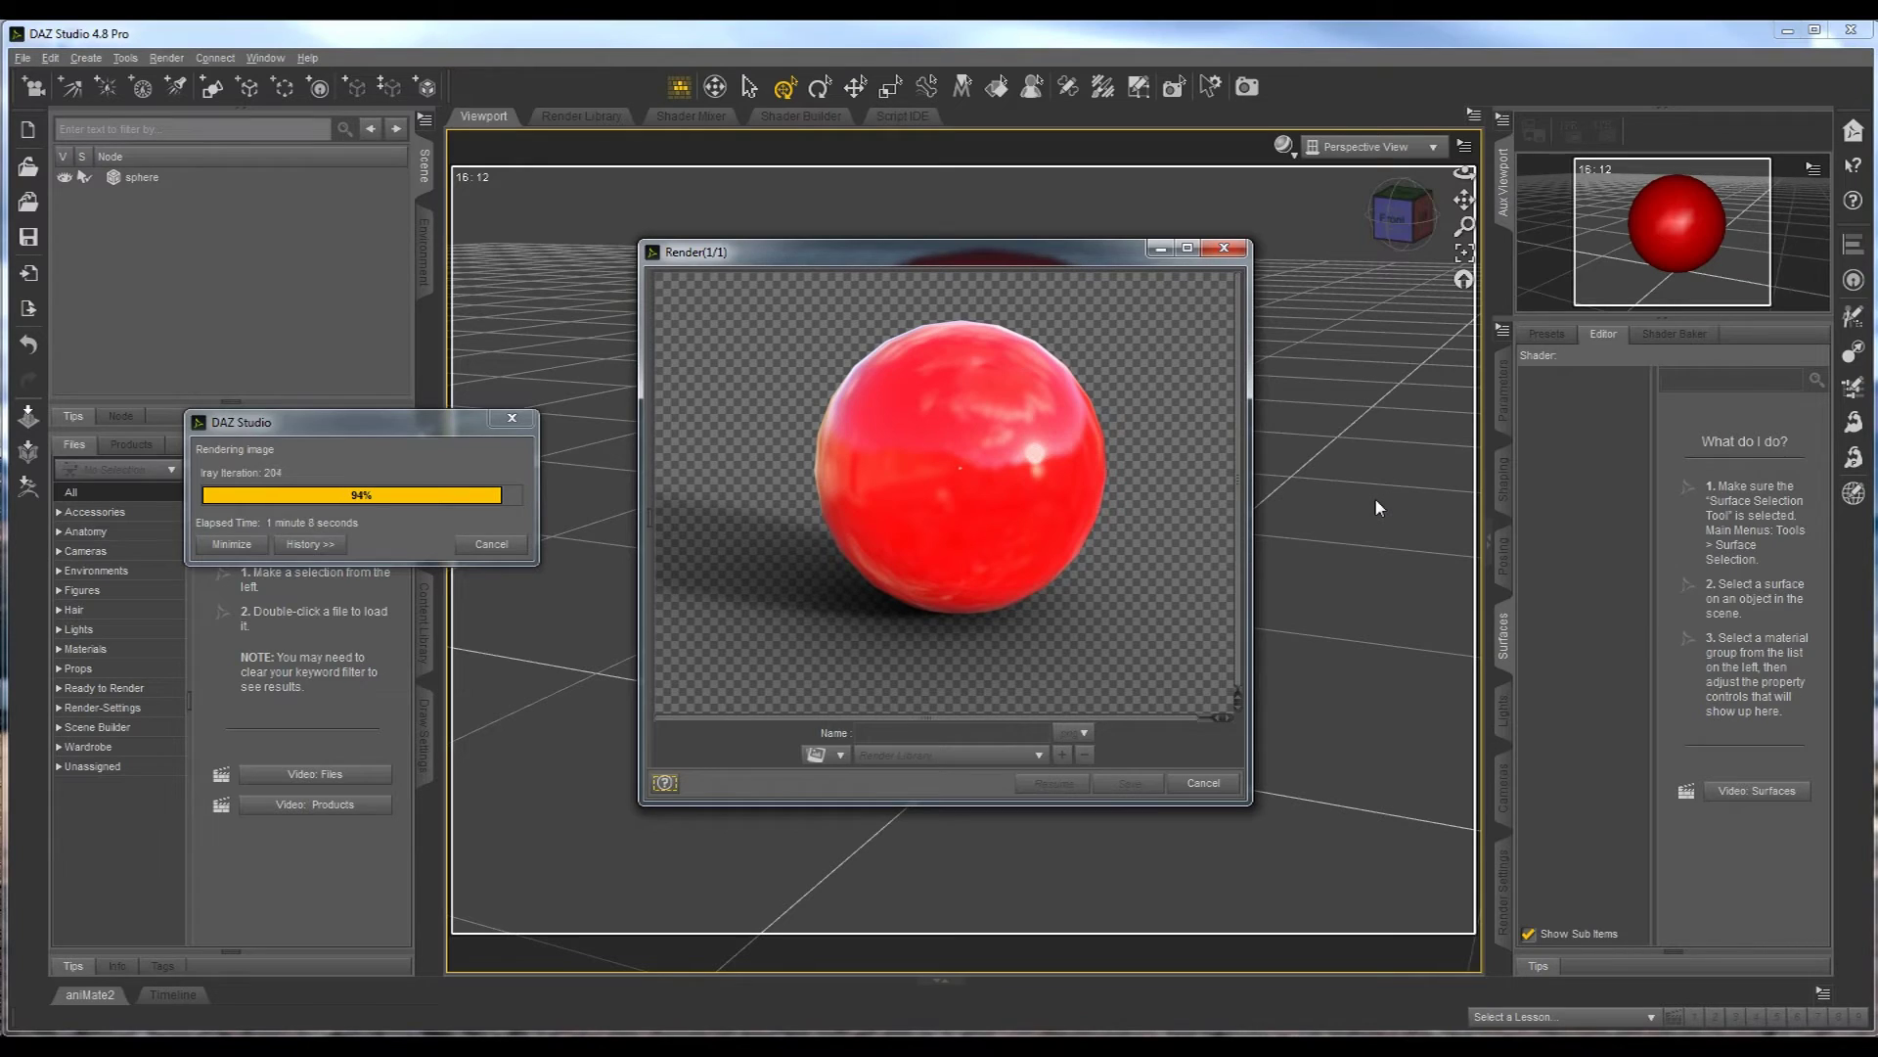
pyautogui.click(494, 545)
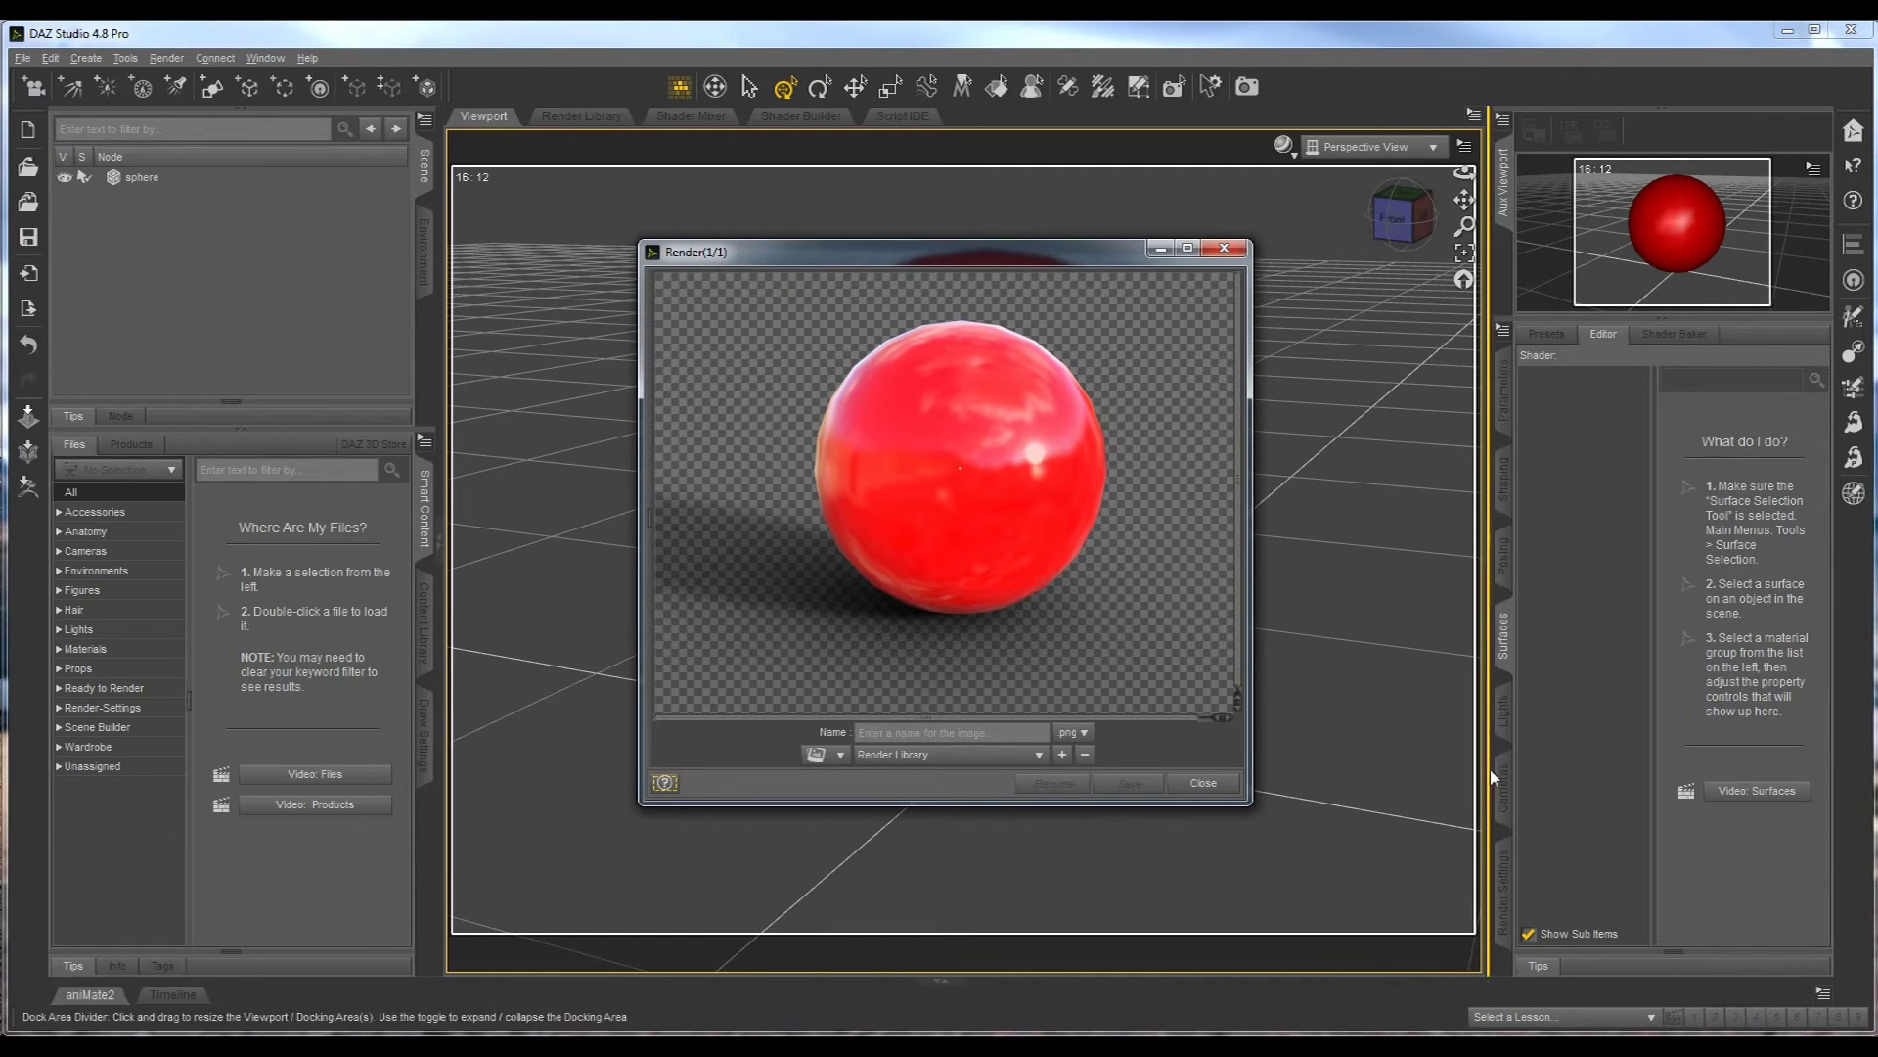
# - Open the Environment render settings and view the Dome Mode options without changing the mode
pyautogui.click(1504, 887)
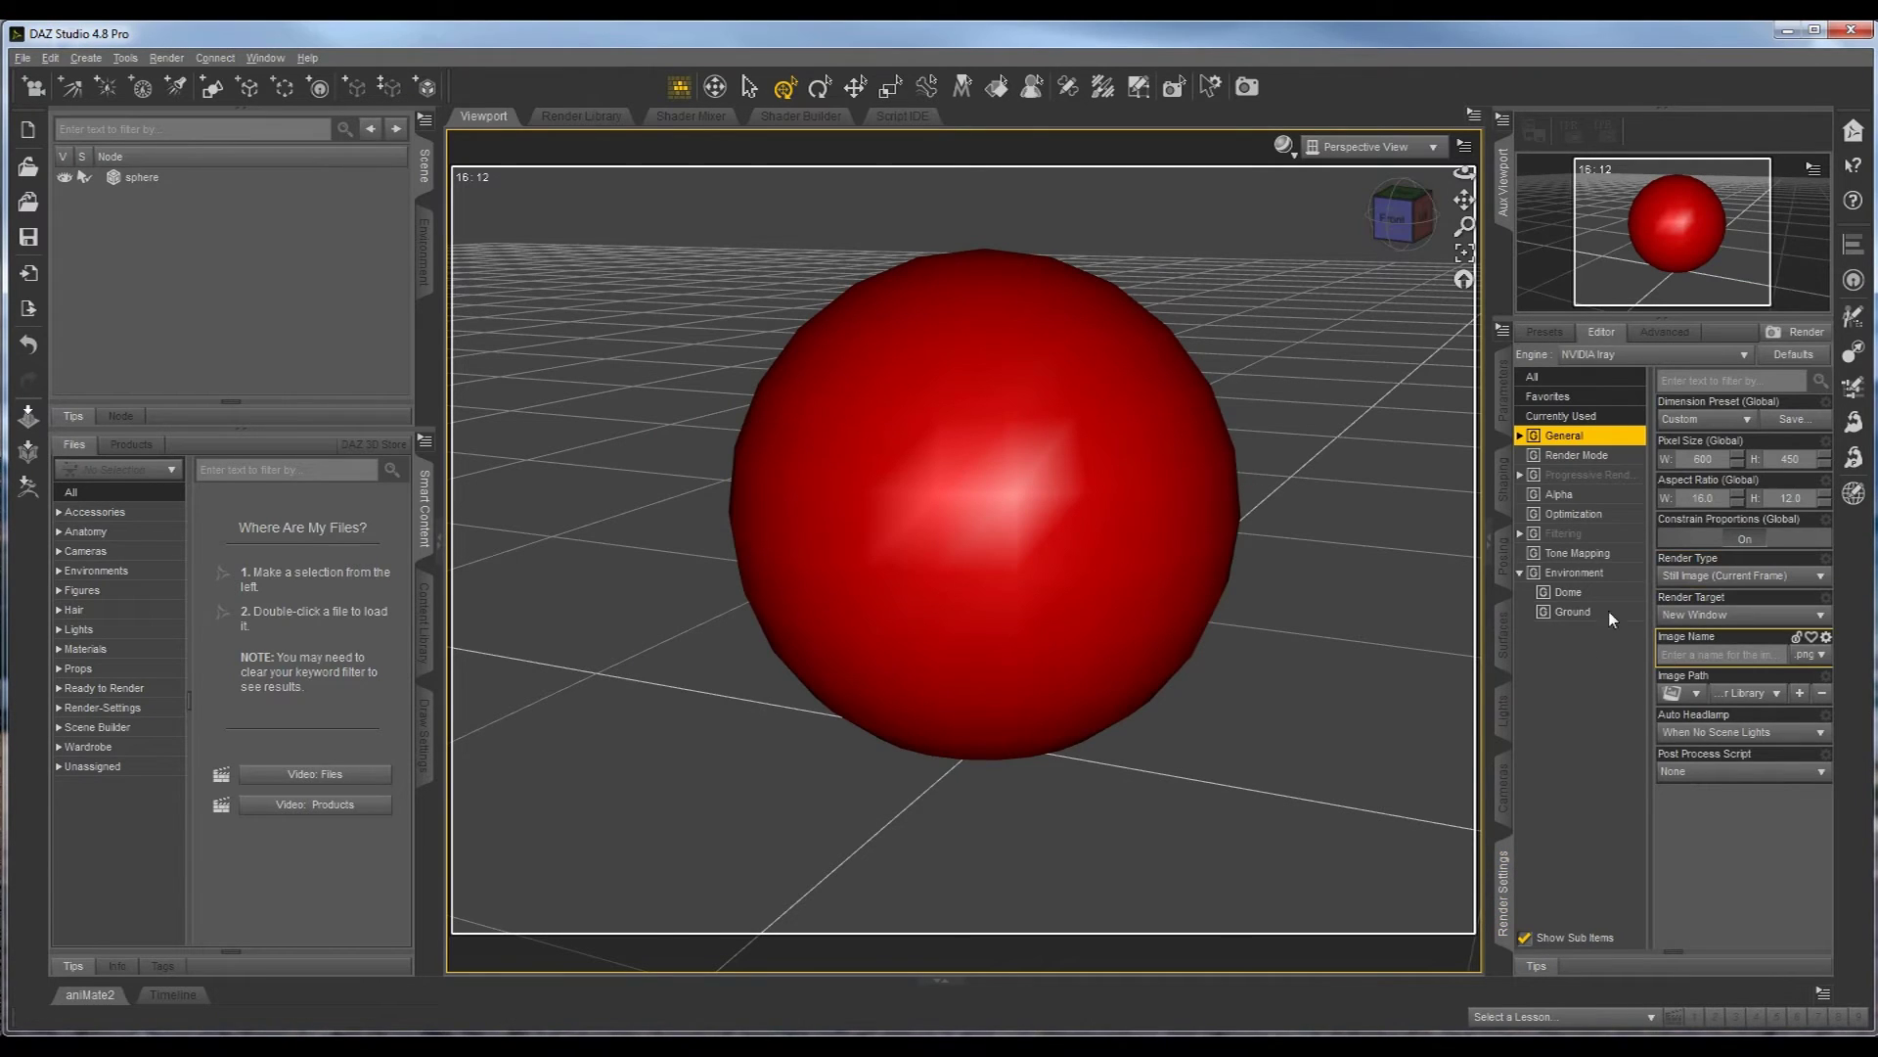
pyautogui.click(1587, 576)
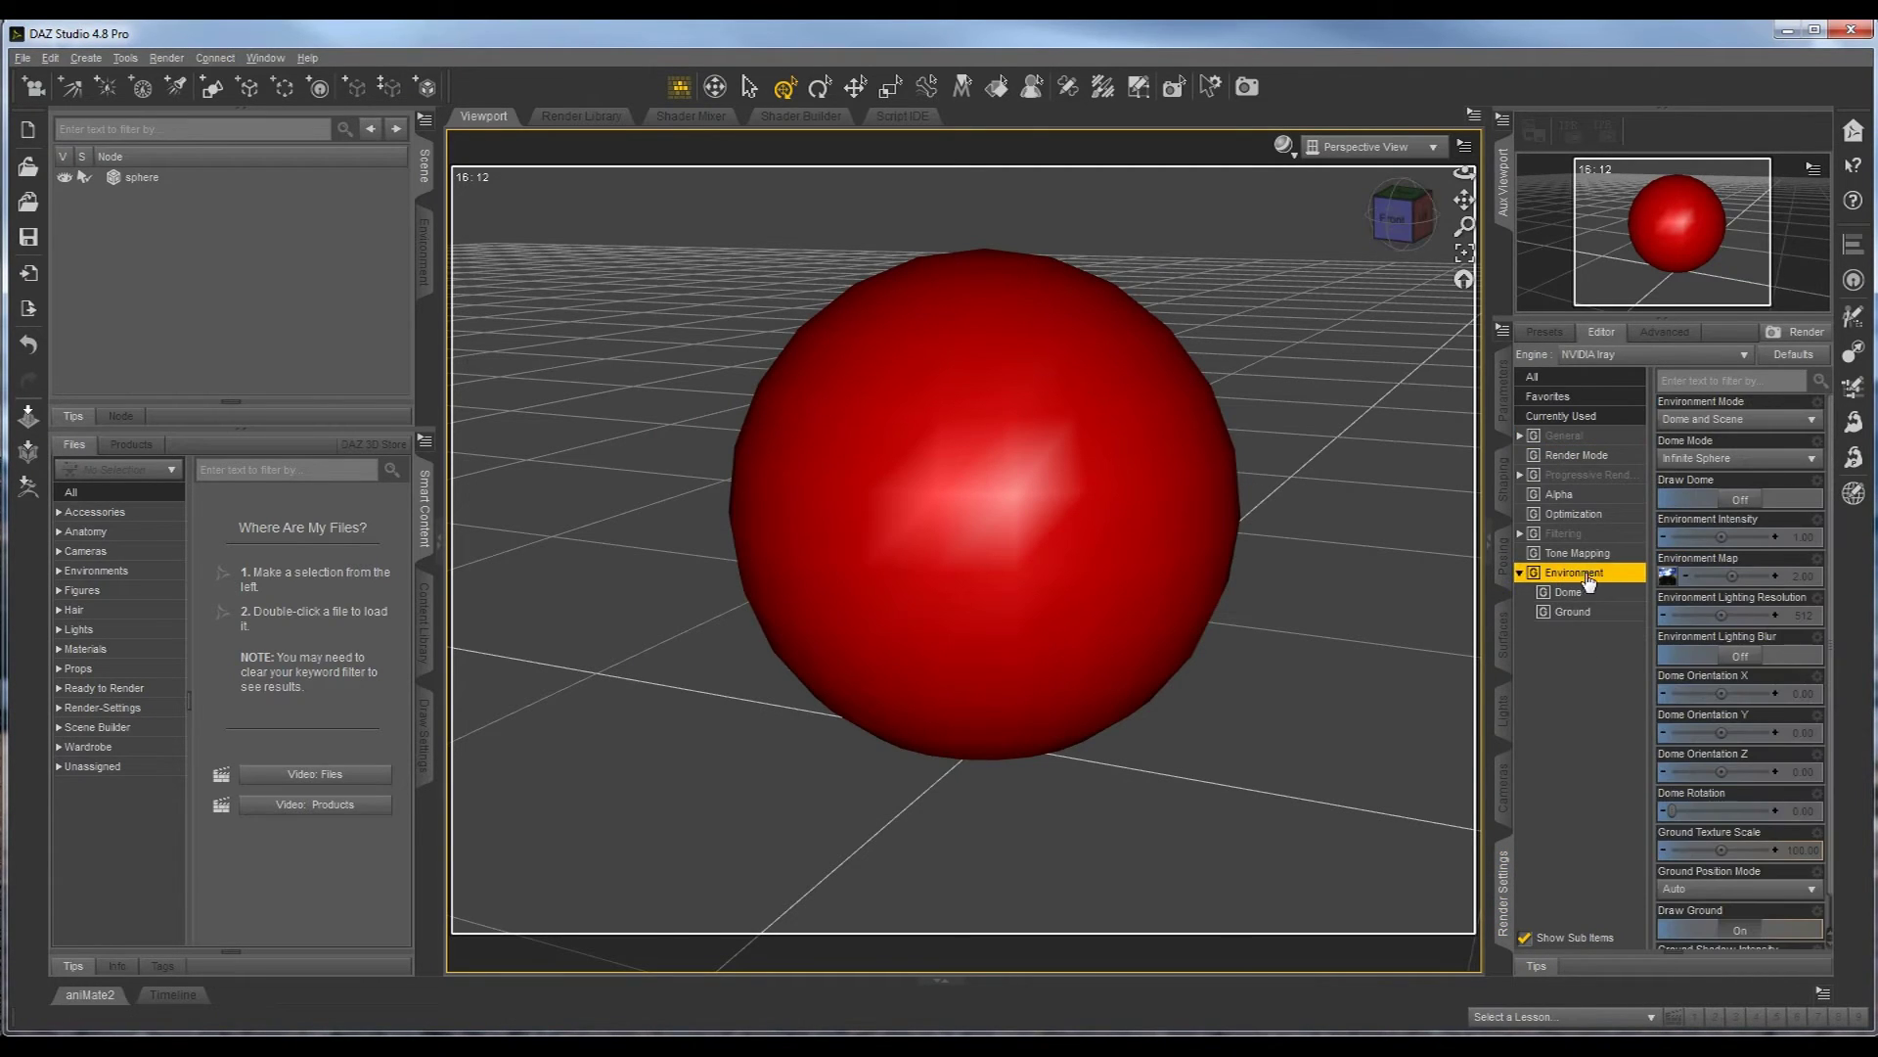
pyautogui.moveTo(1667, 580)
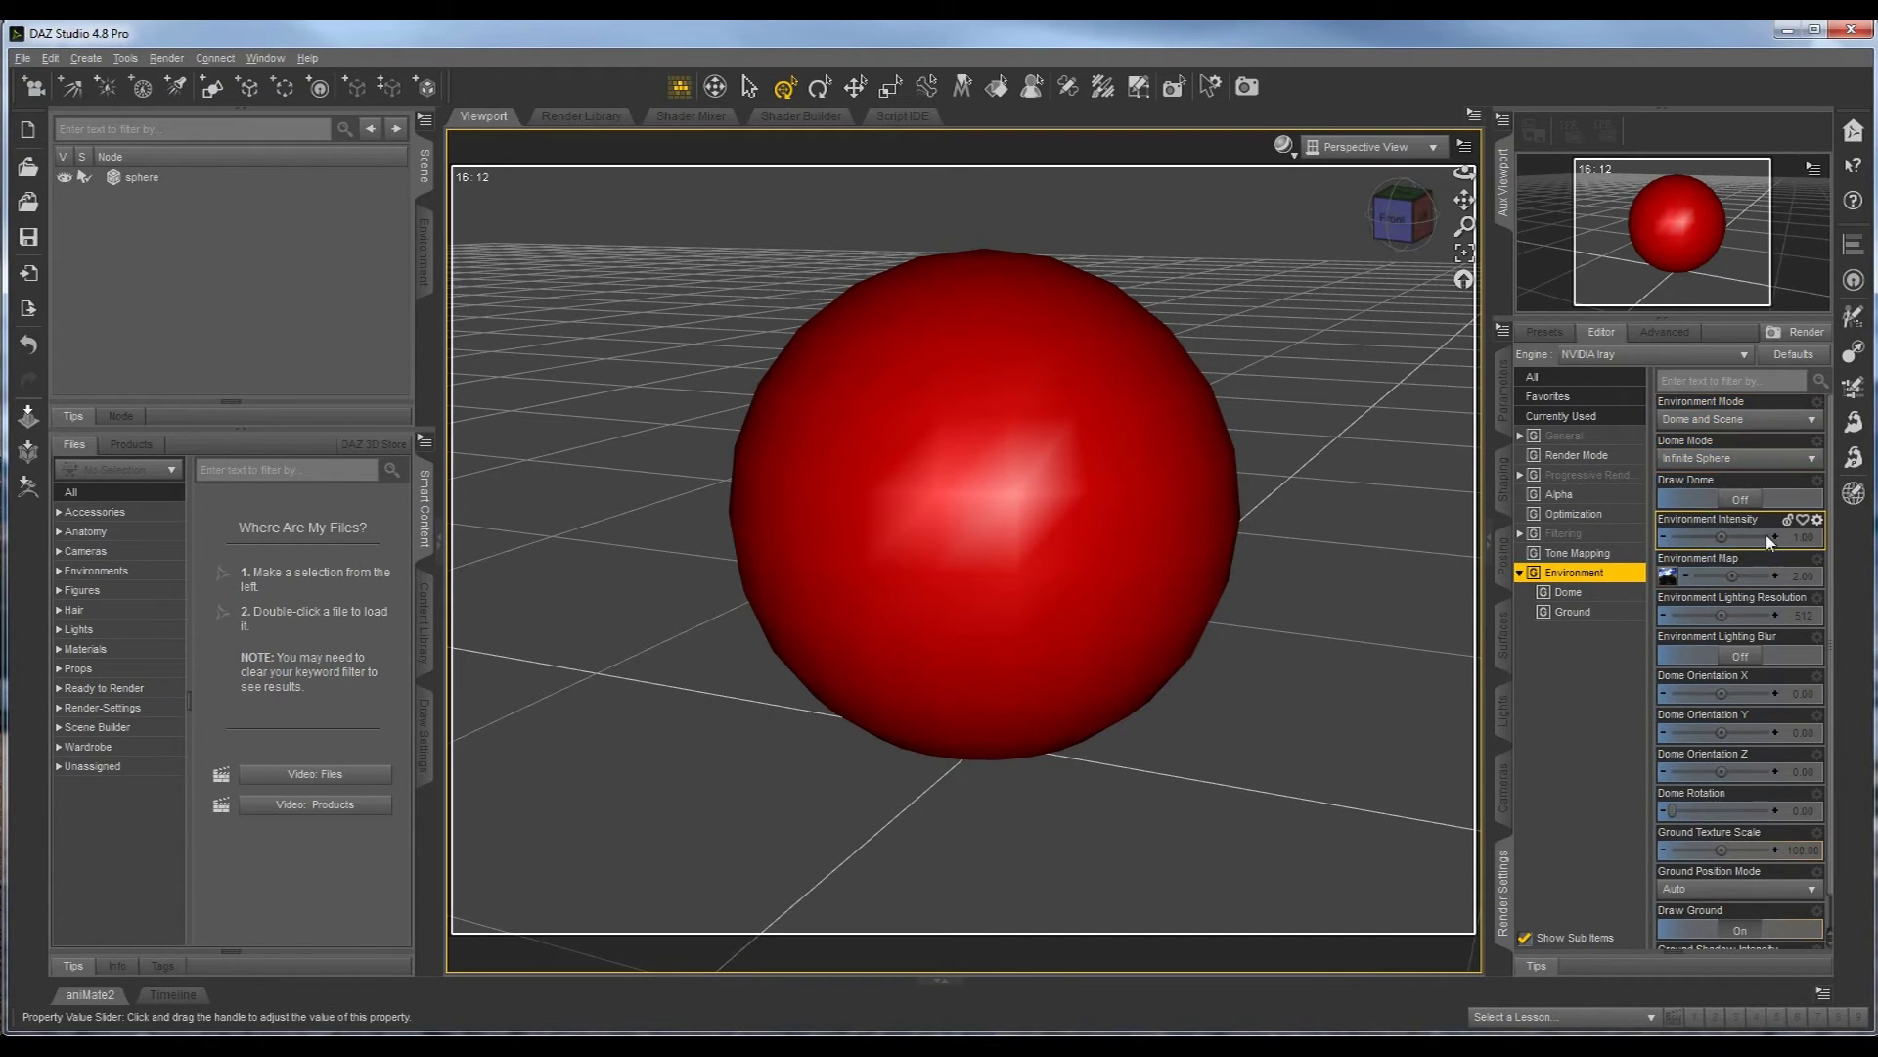
pyautogui.click(1806, 460)
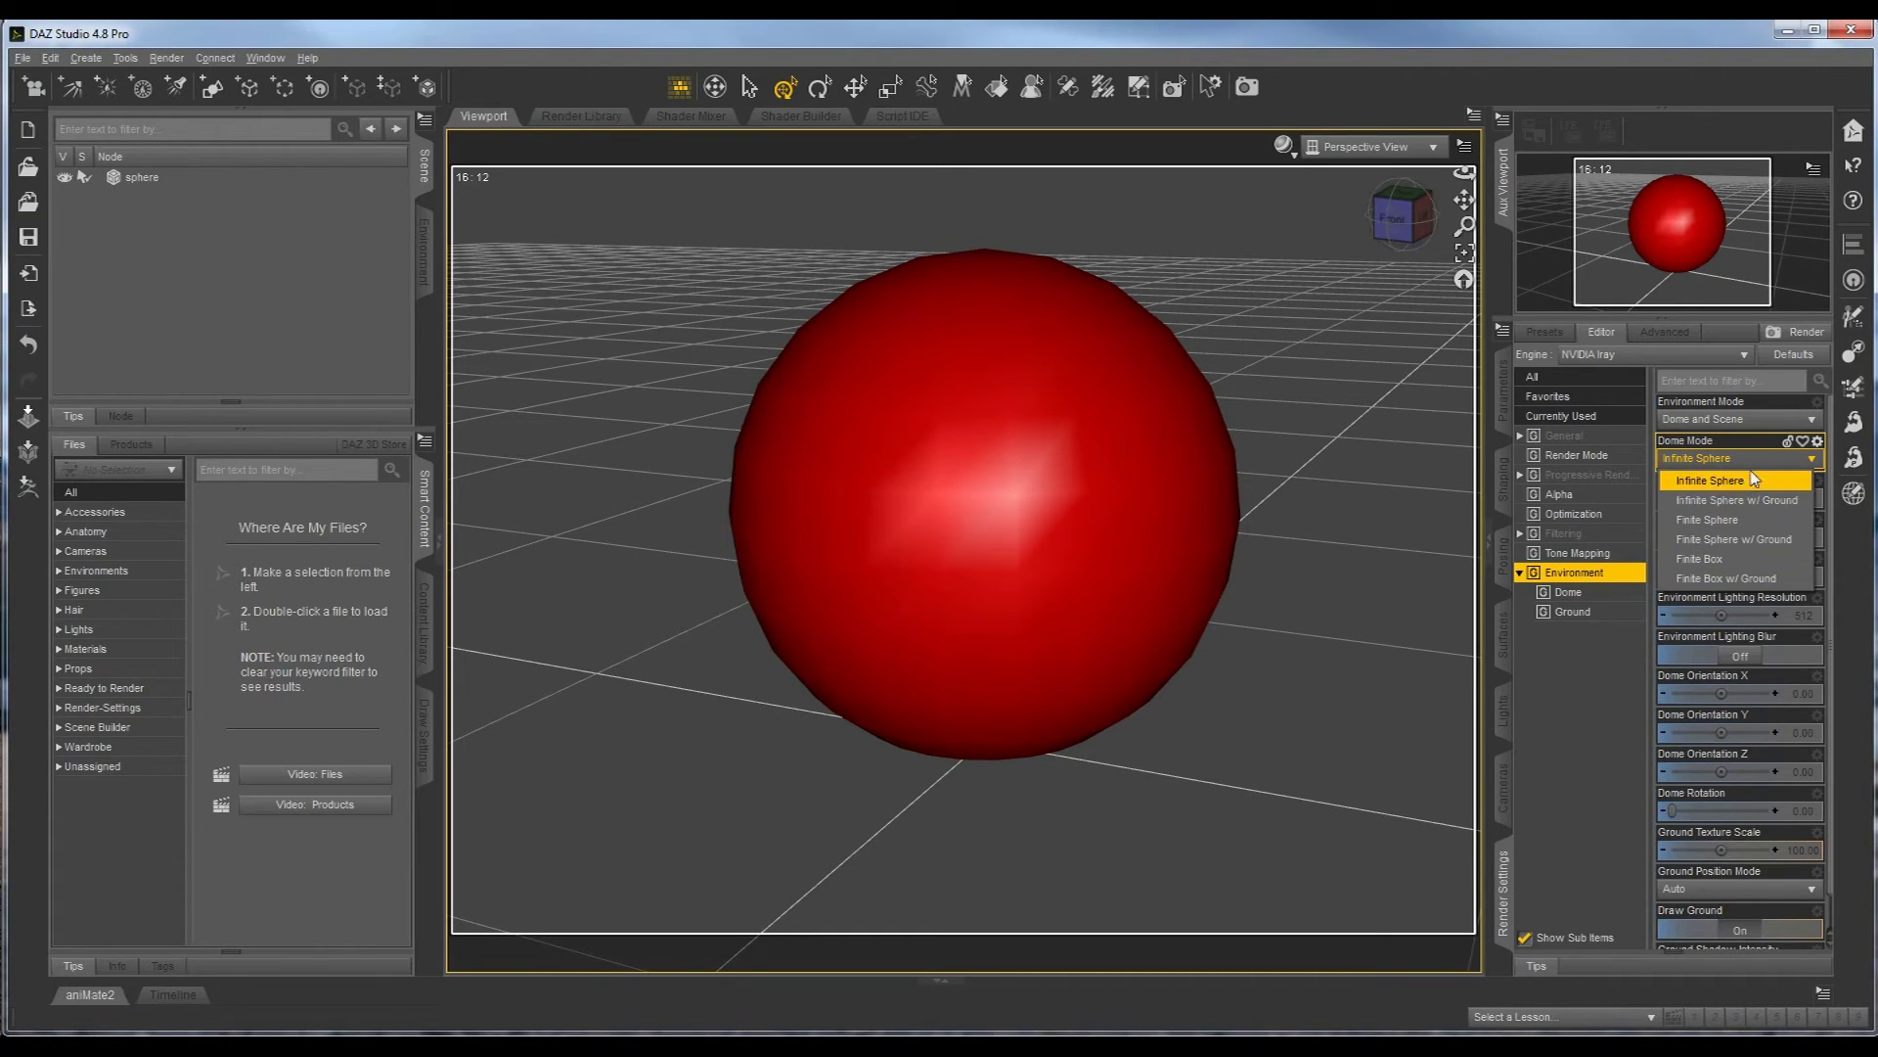
pyautogui.click(1815, 459)
pyautogui.click(1816, 458)
pyautogui.click(1585, 585)
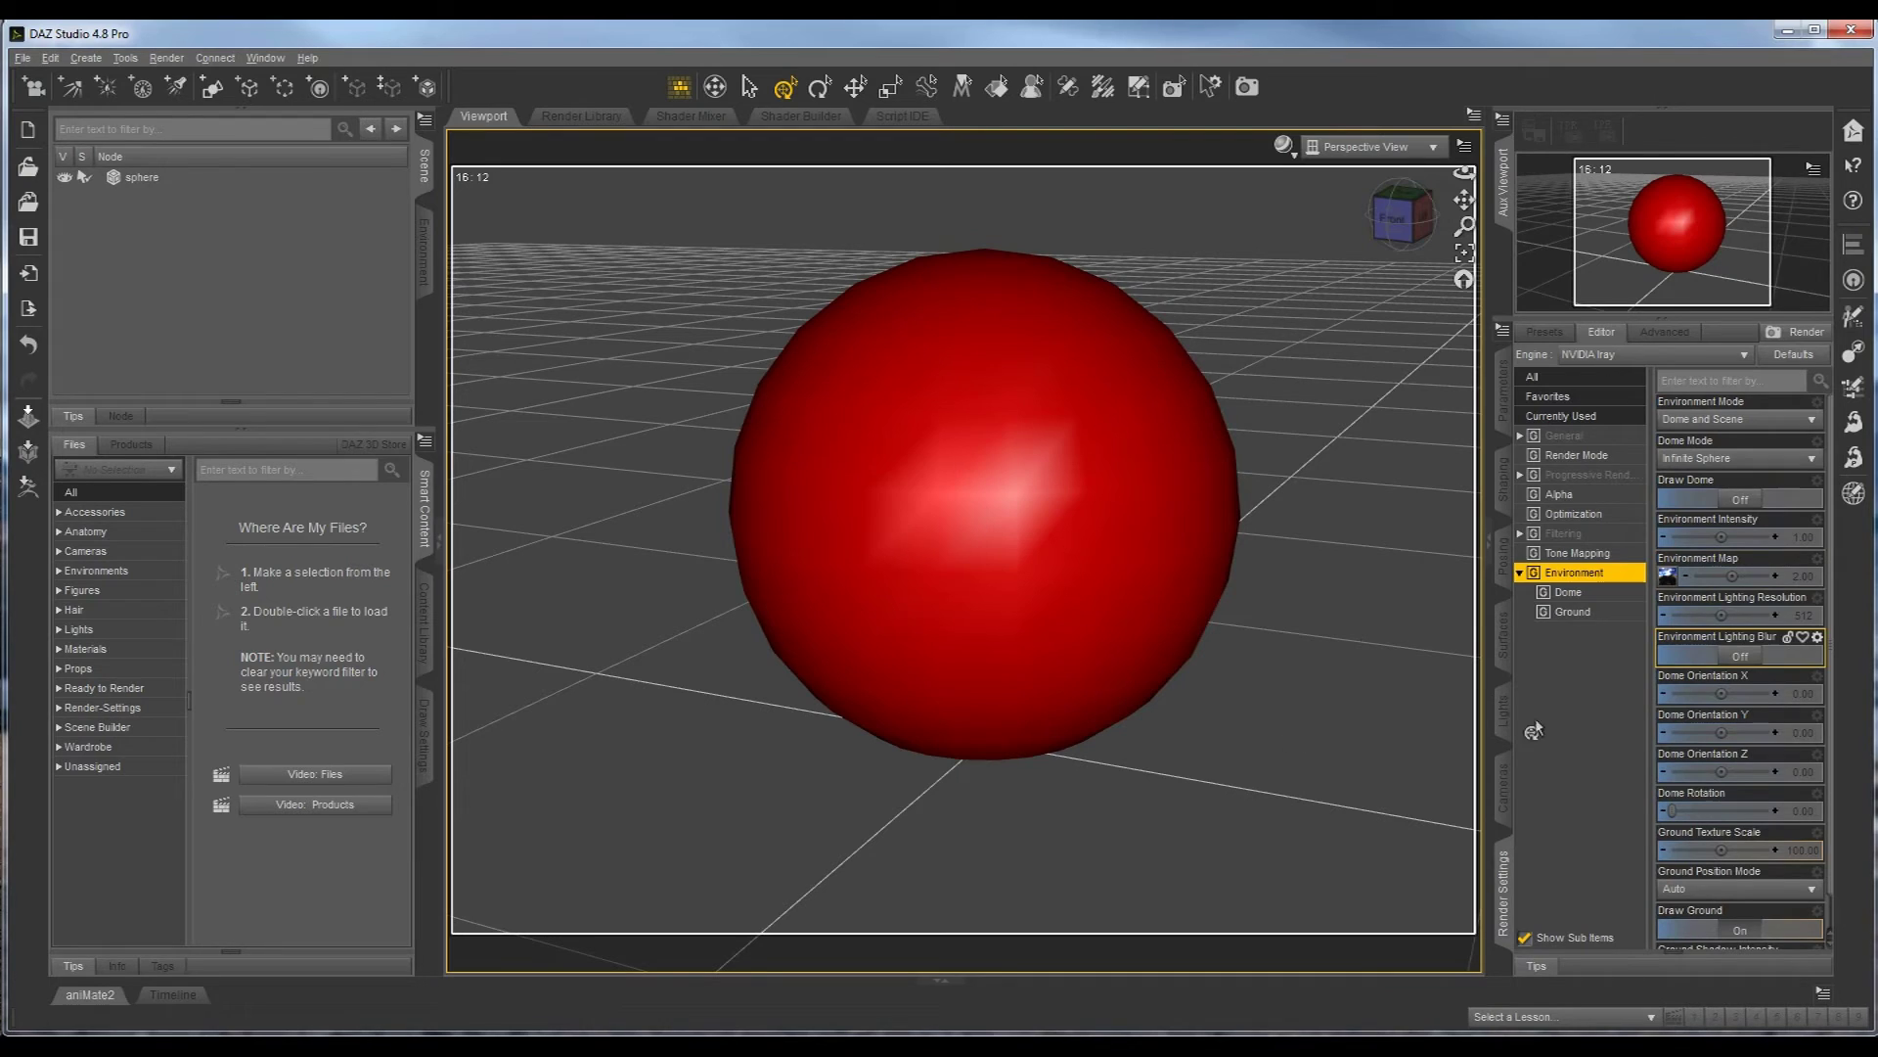
# - Turn on Draw Dome in the Environment render settings and look over the remaining dome and ground properties
pyautogui.click(1739, 501)
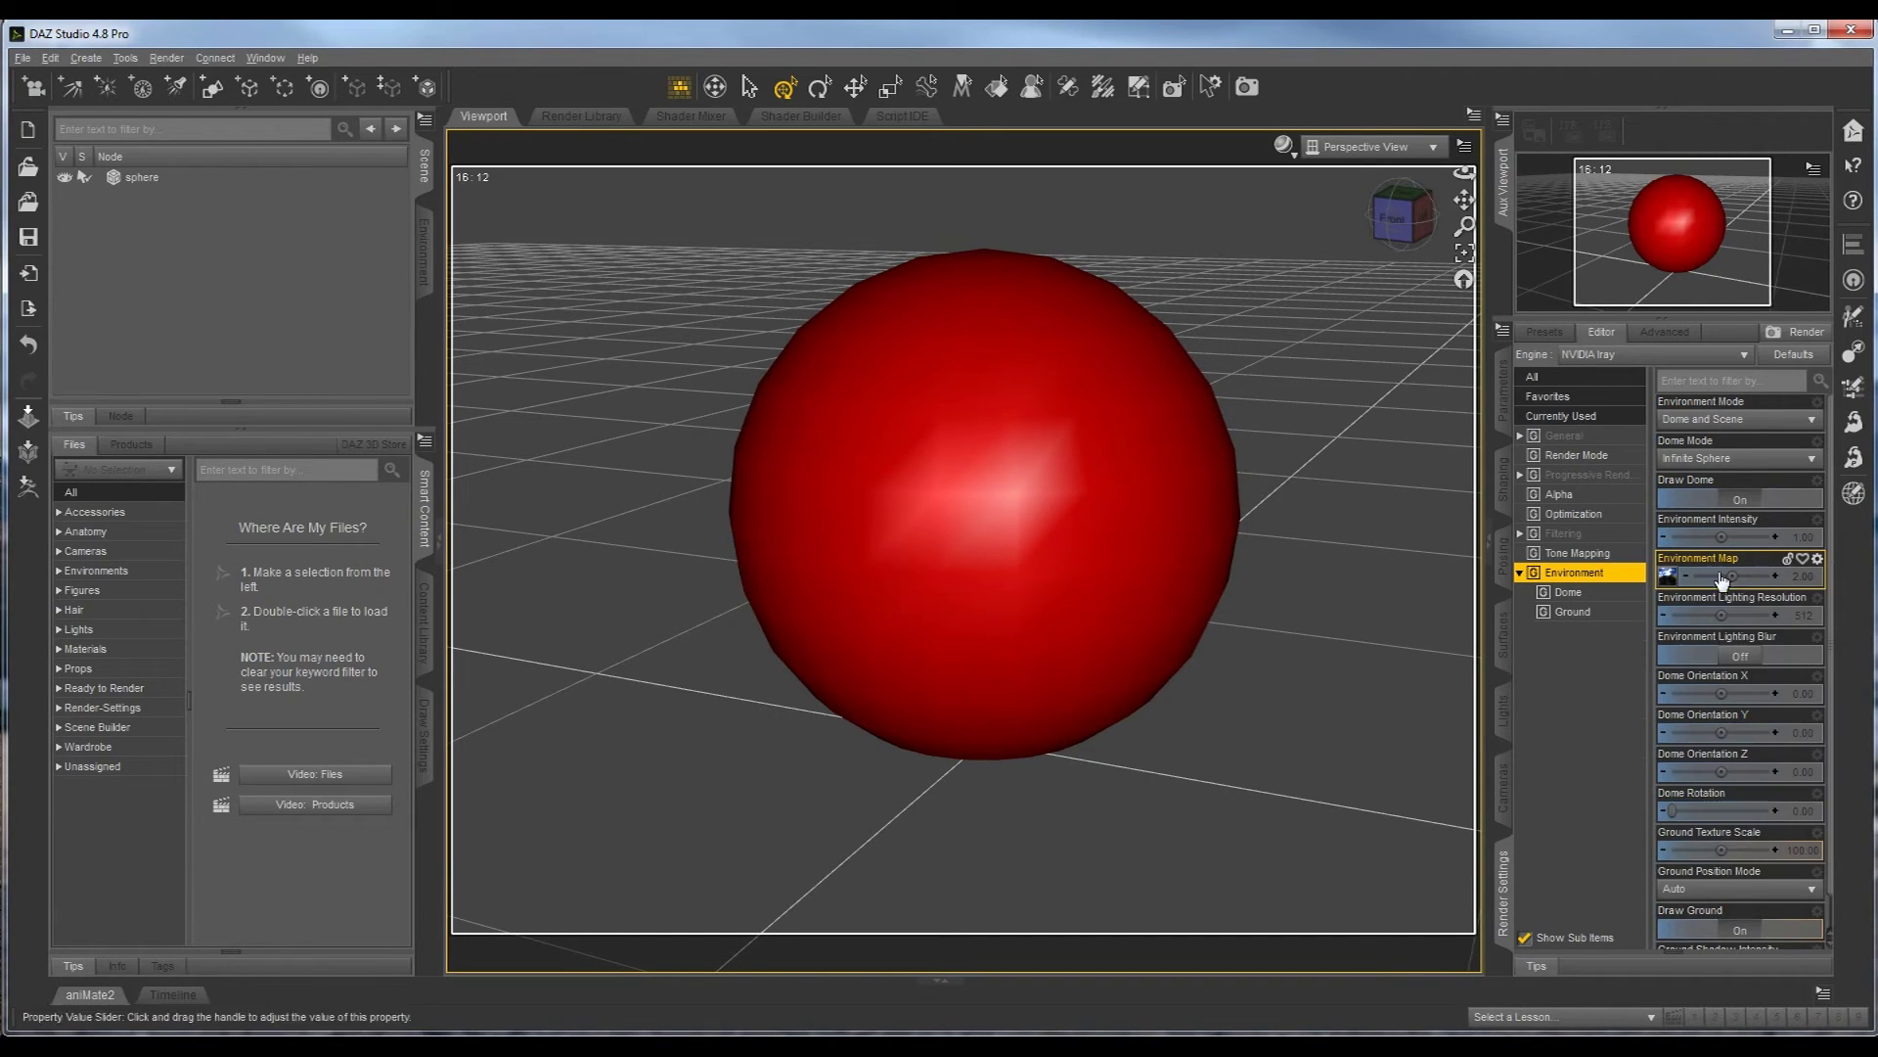
pyautogui.scroll(-1, 1722, 580)
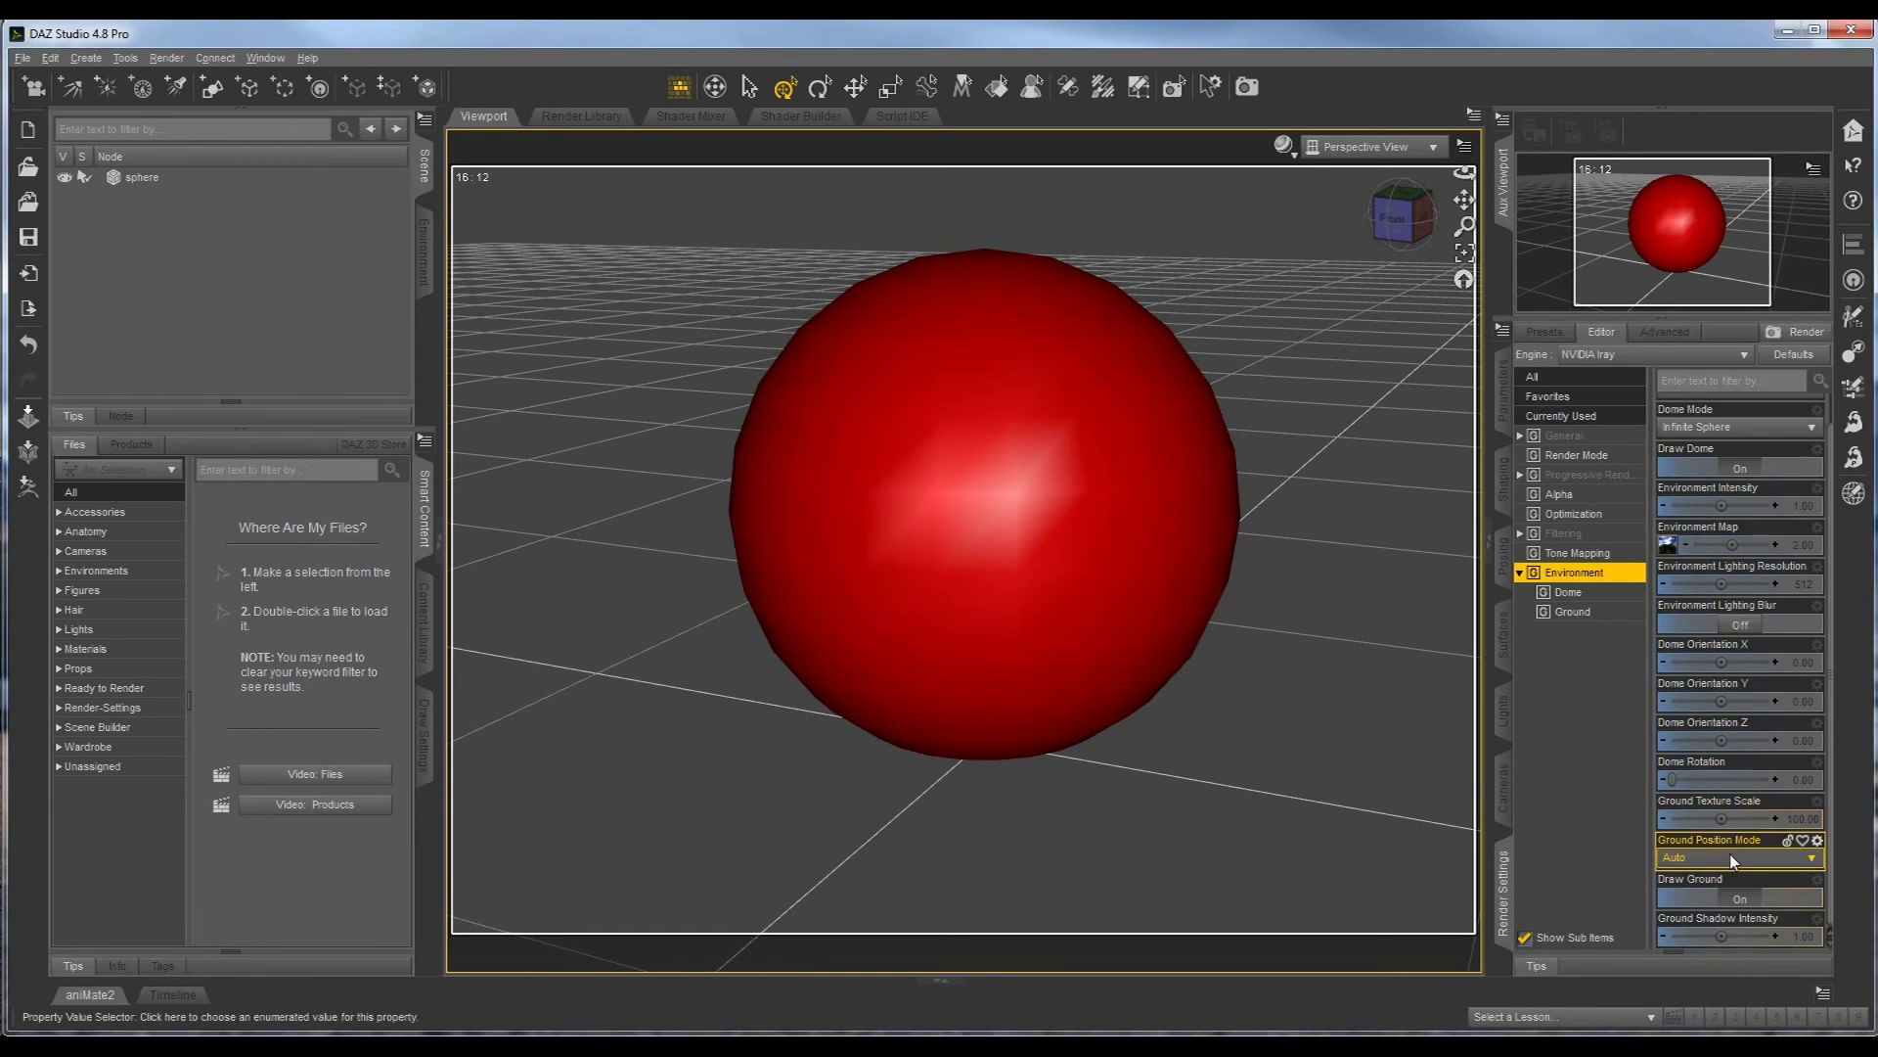
pyautogui.scroll(1, 1738, 917)
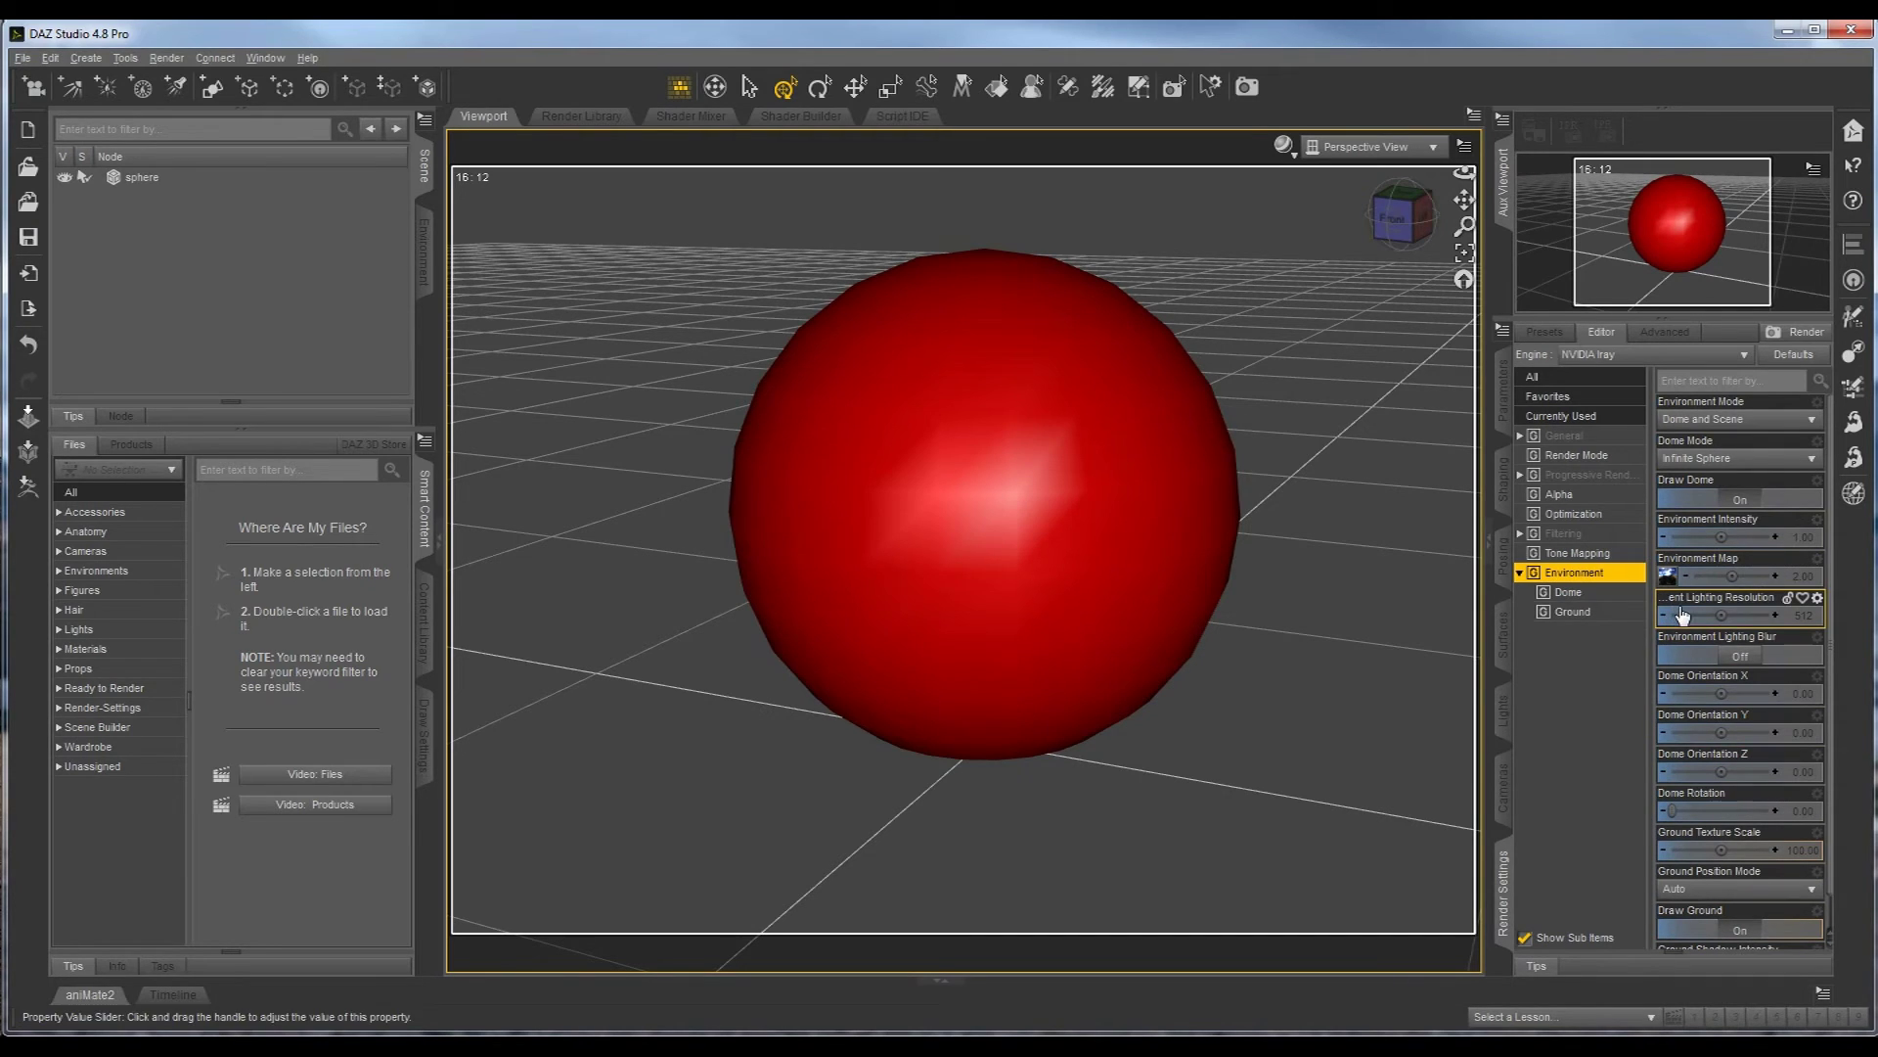
# - Select the sphere's surface and set its Glossiness to 75%
pyautogui.click(1506, 644)
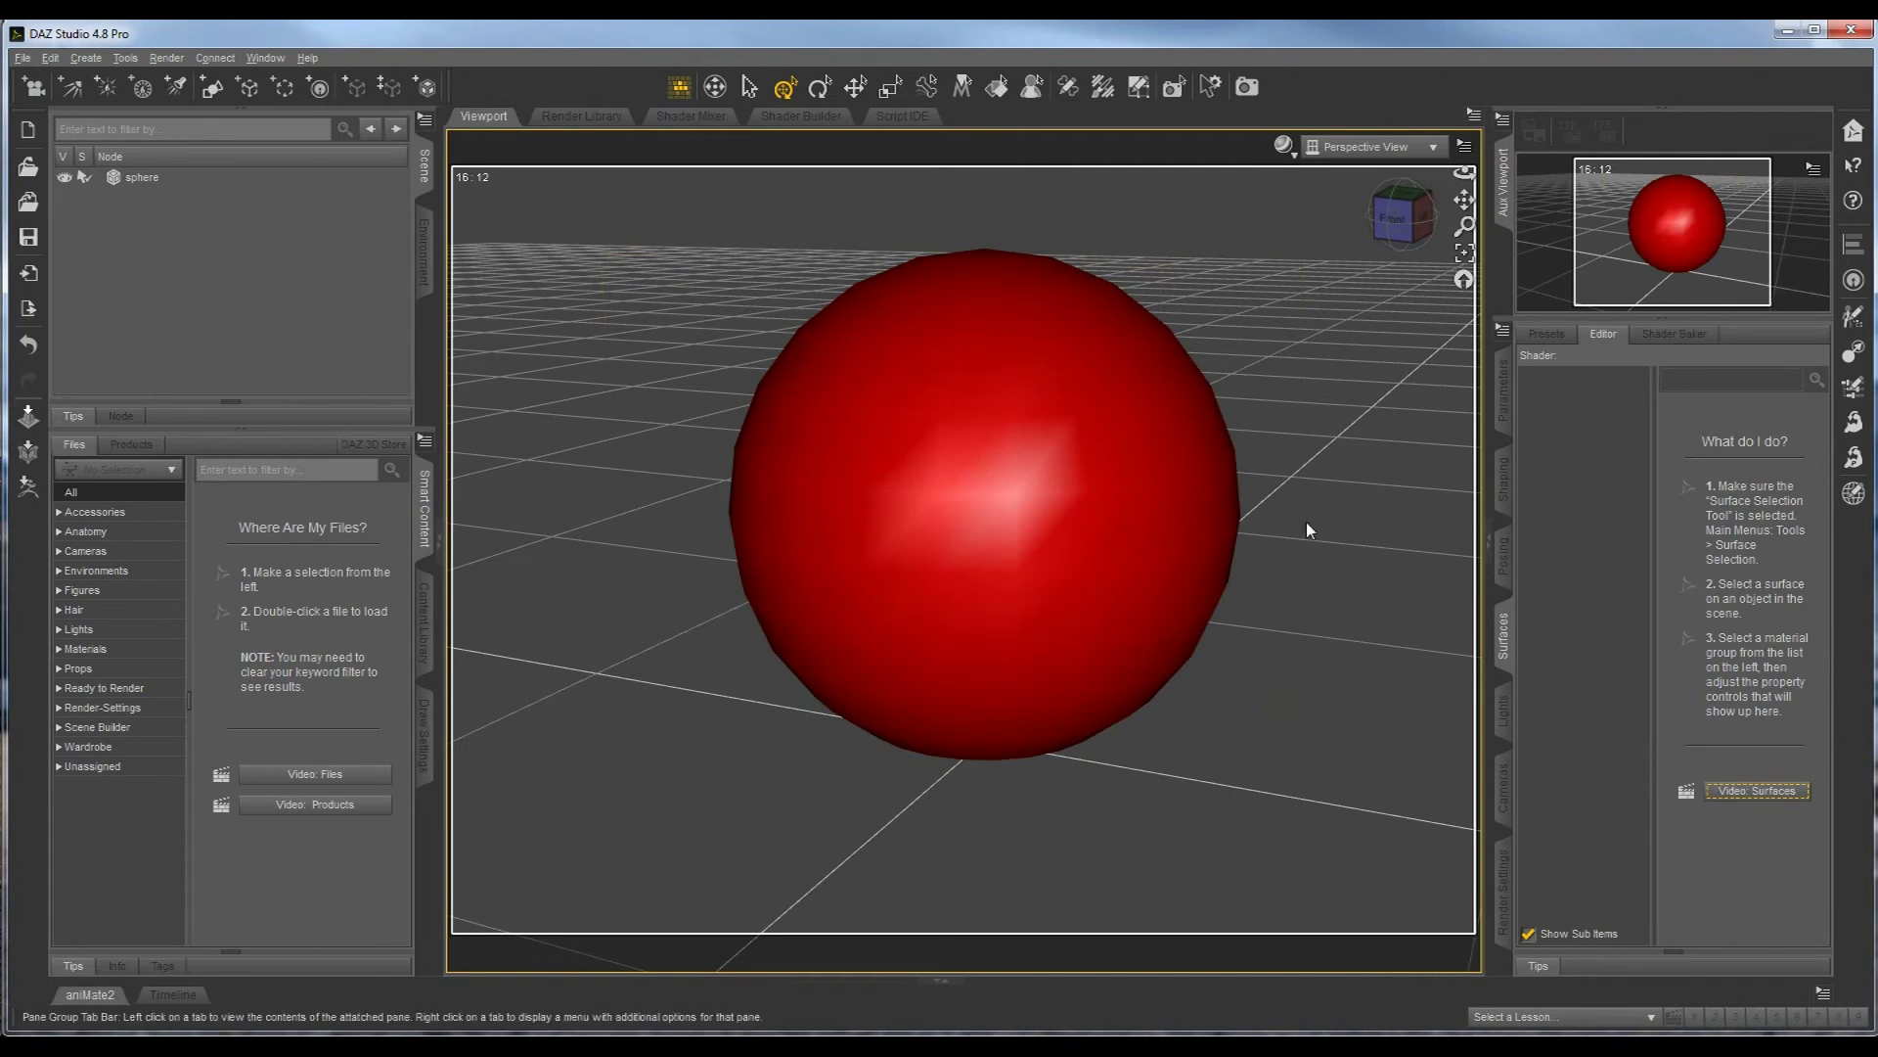
pyautogui.click(1052, 465)
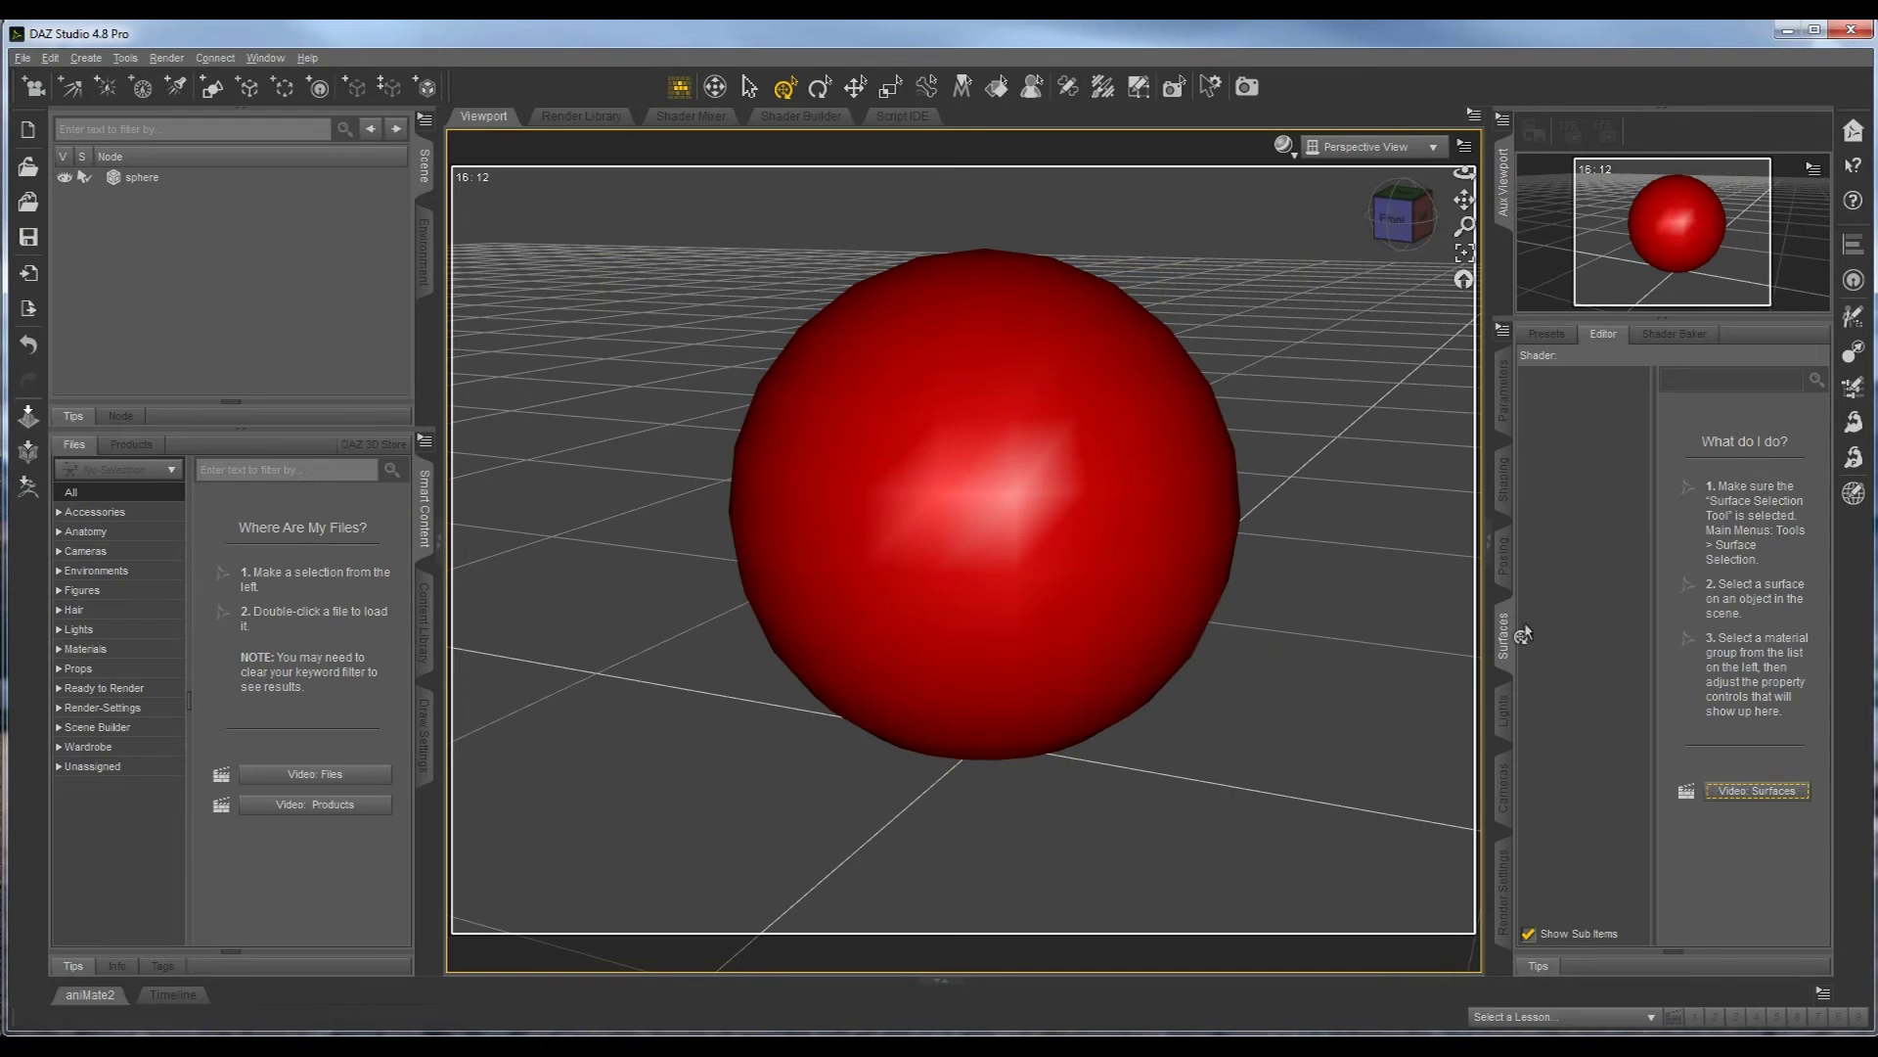
pyautogui.click(984, 521)
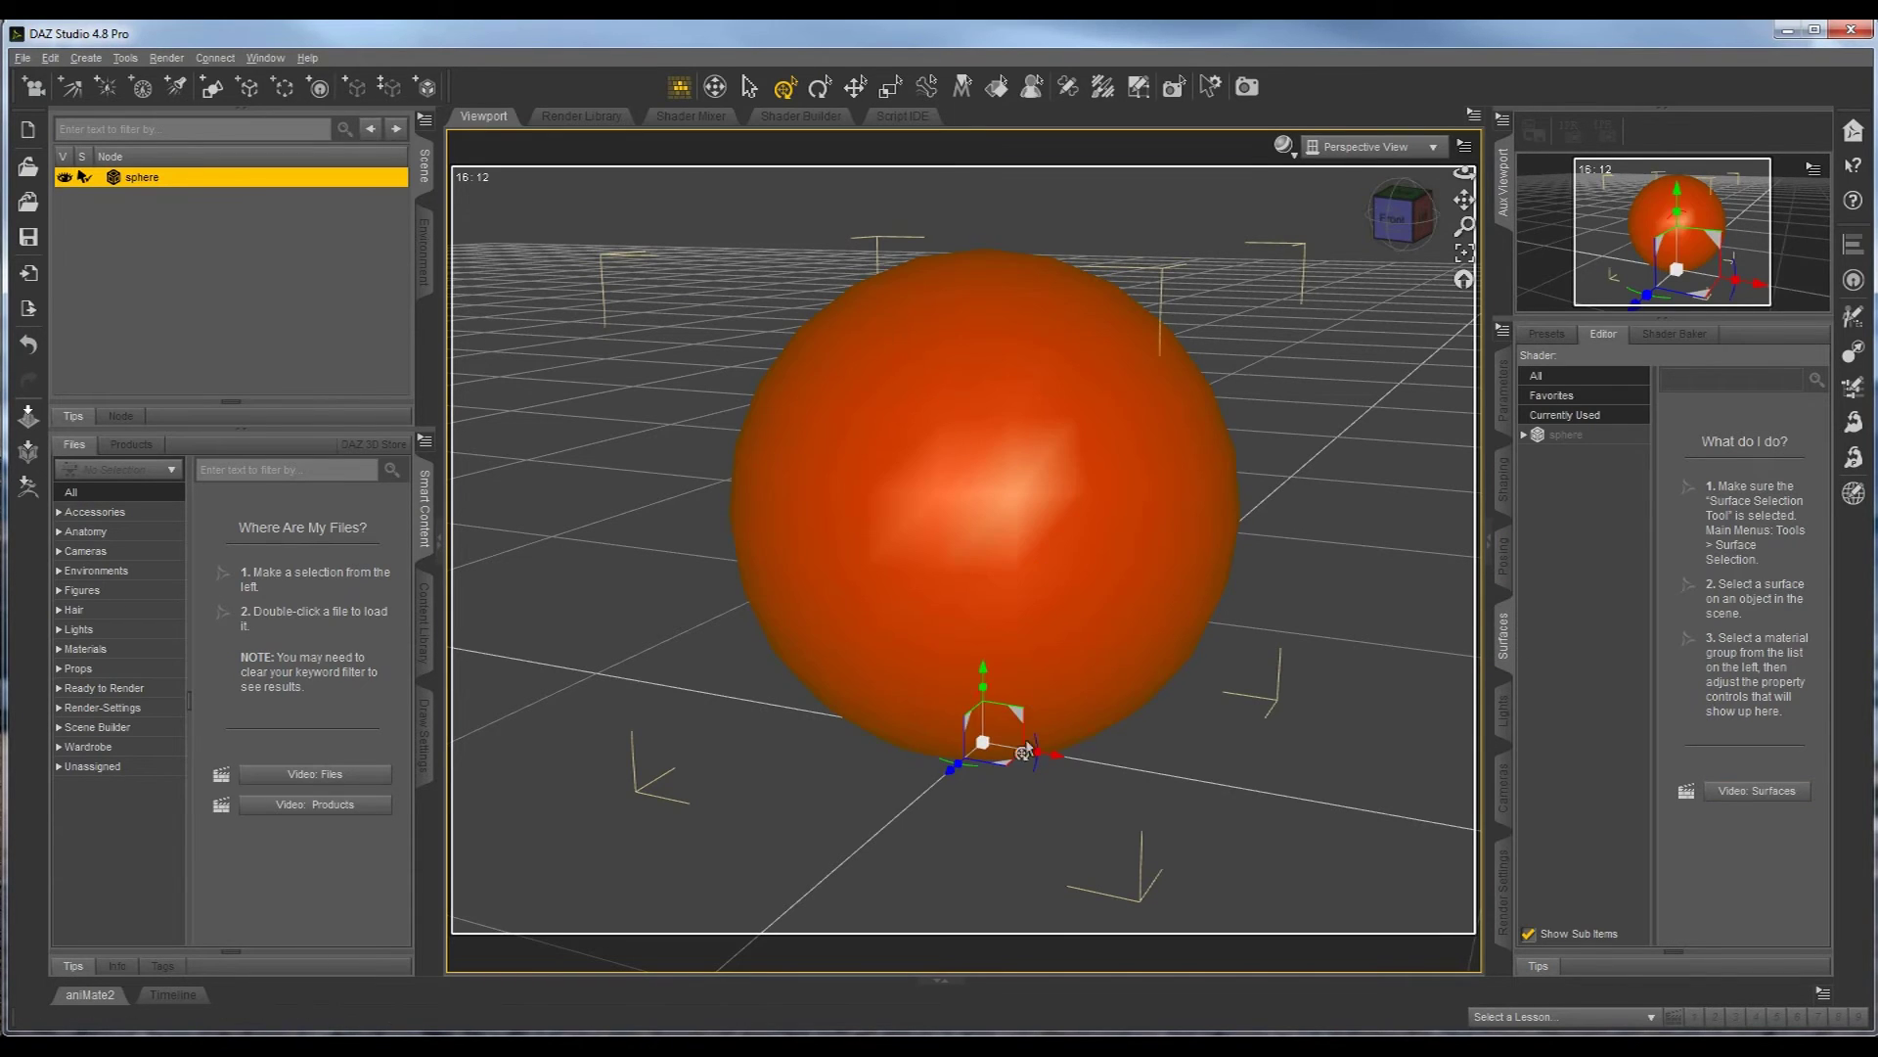
pyautogui.click(1511, 644)
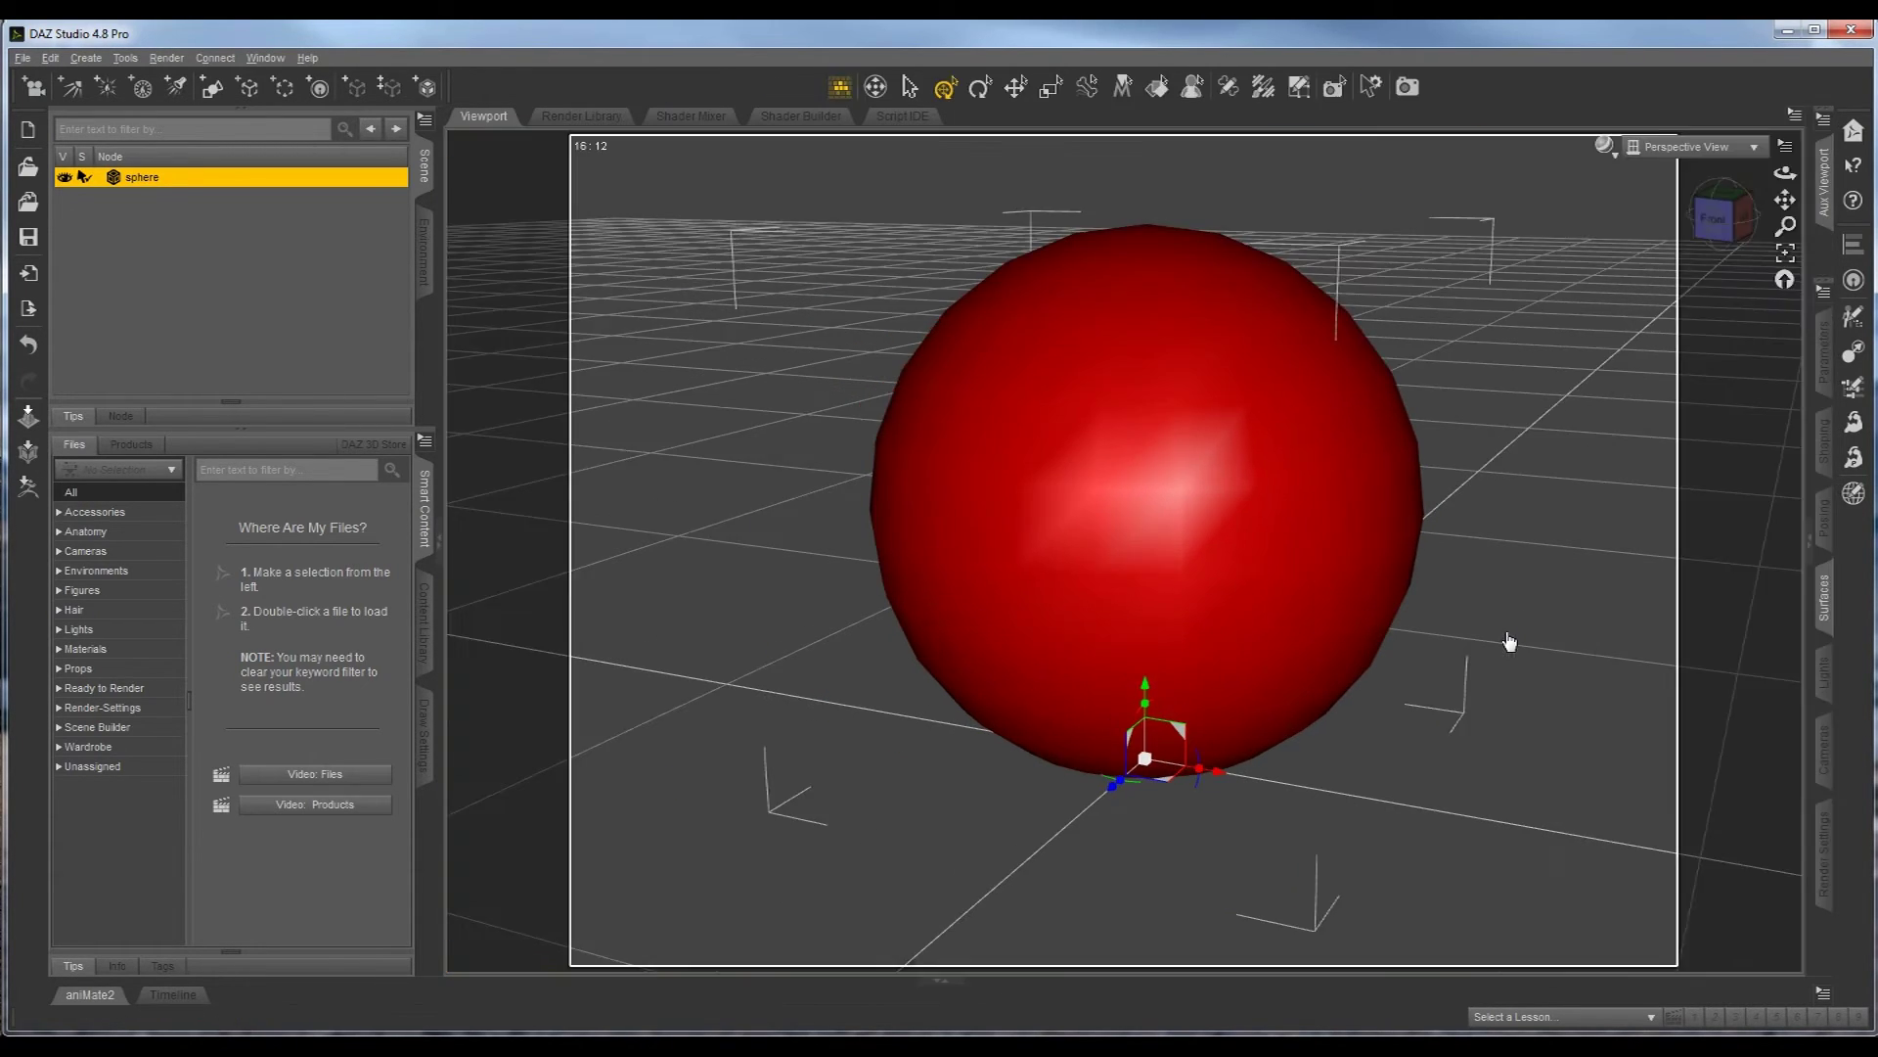
pyautogui.click(1826, 599)
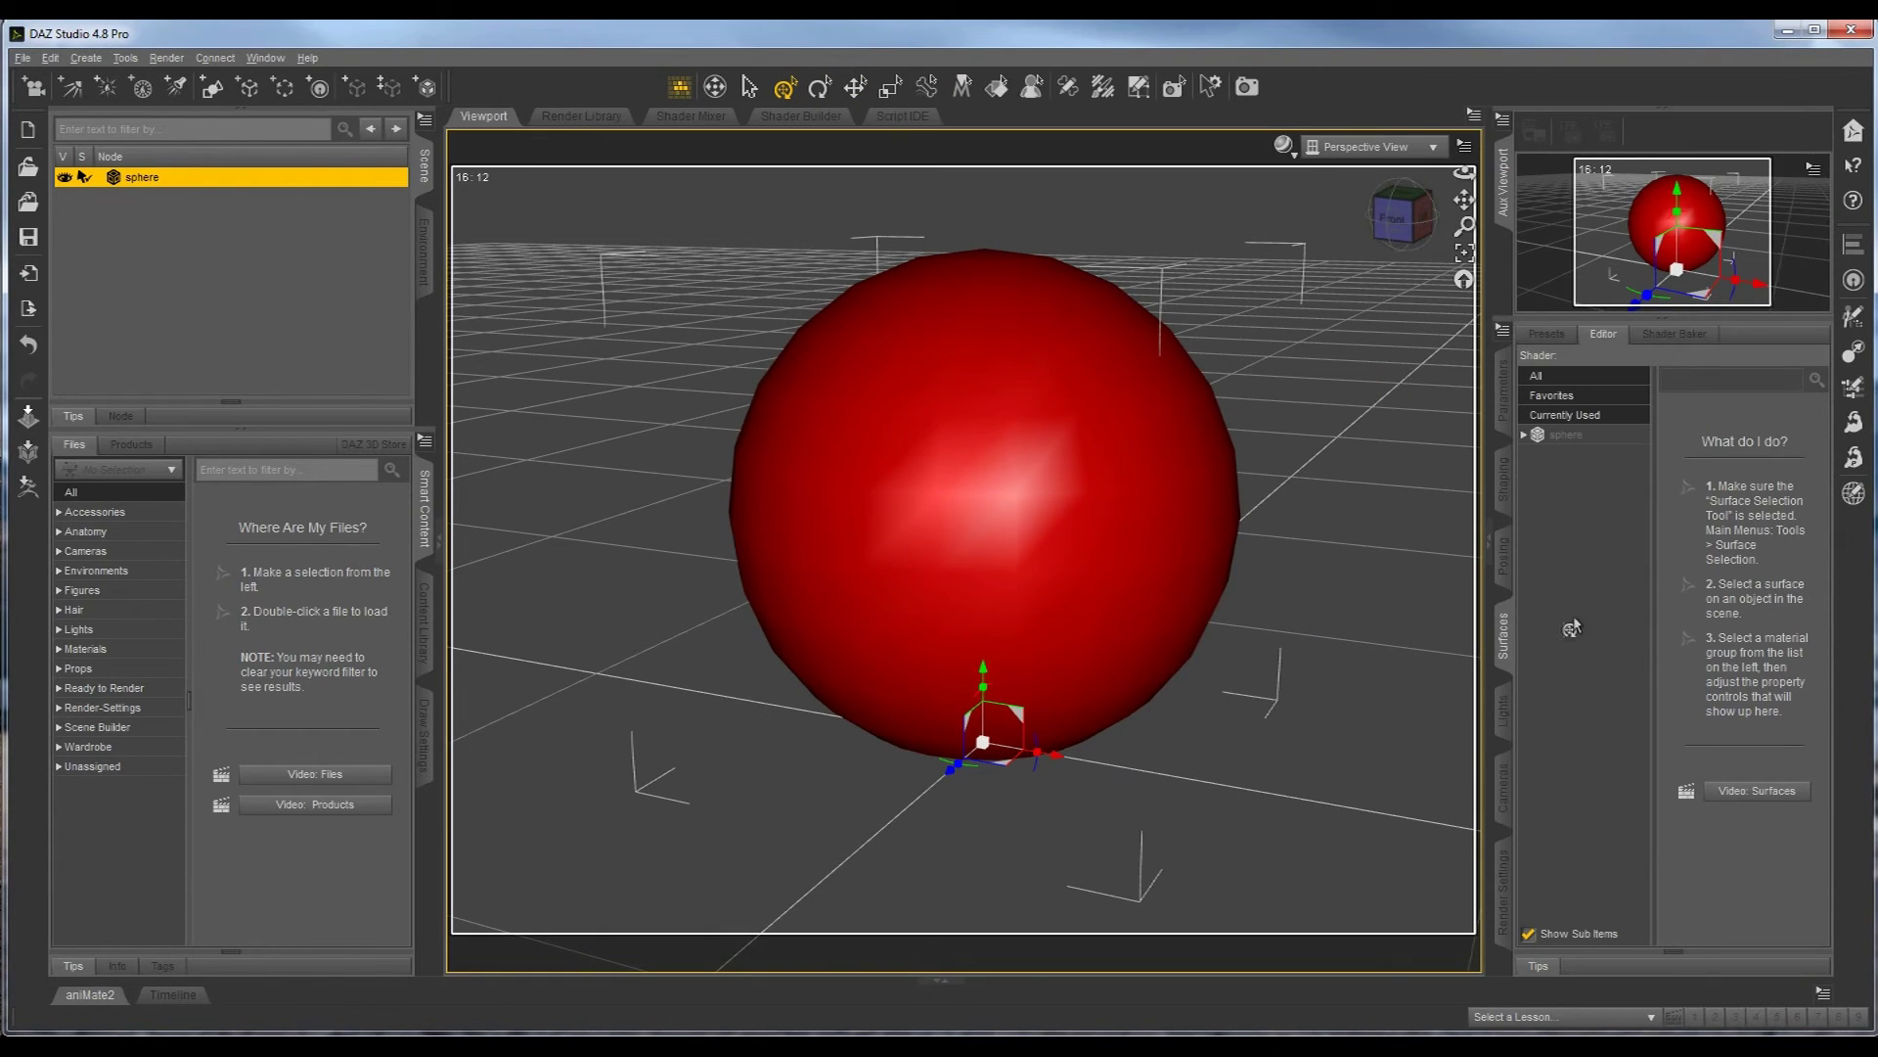
pyautogui.click(1565, 436)
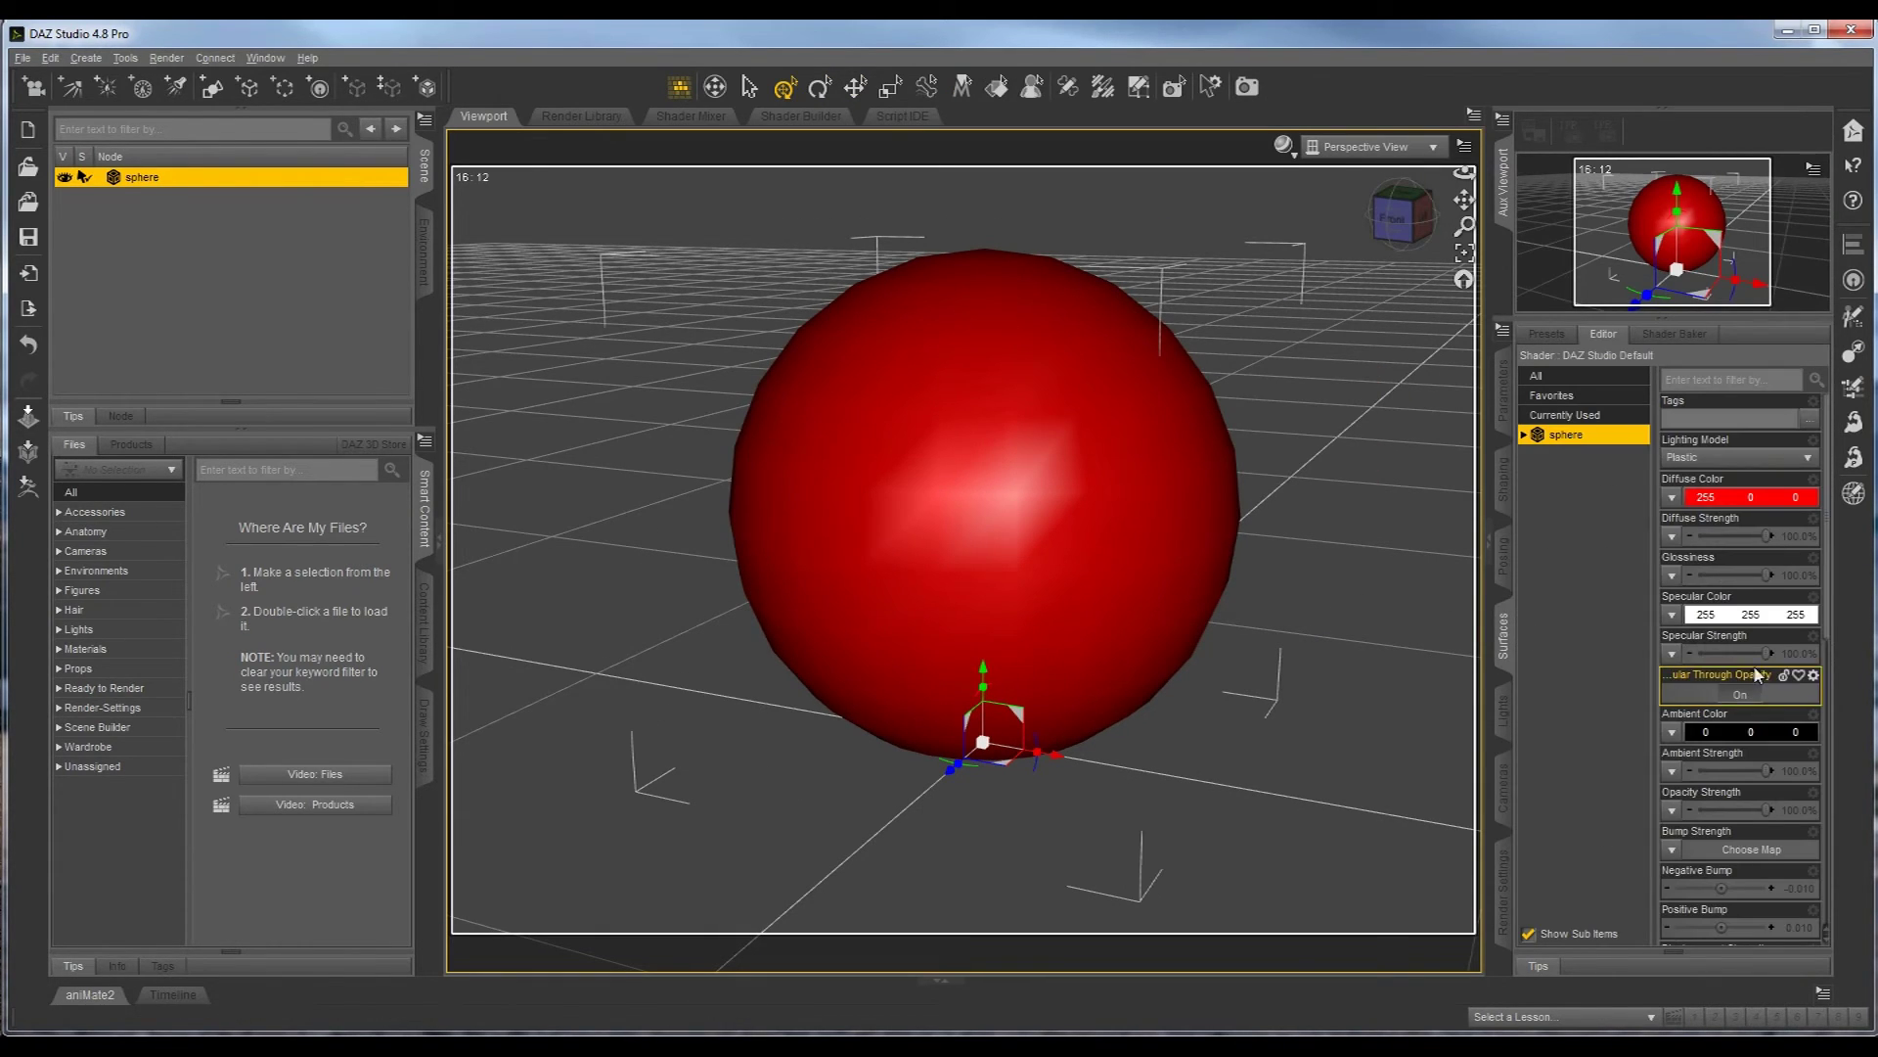
pyautogui.click(1790, 580)
pyautogui.write('75')
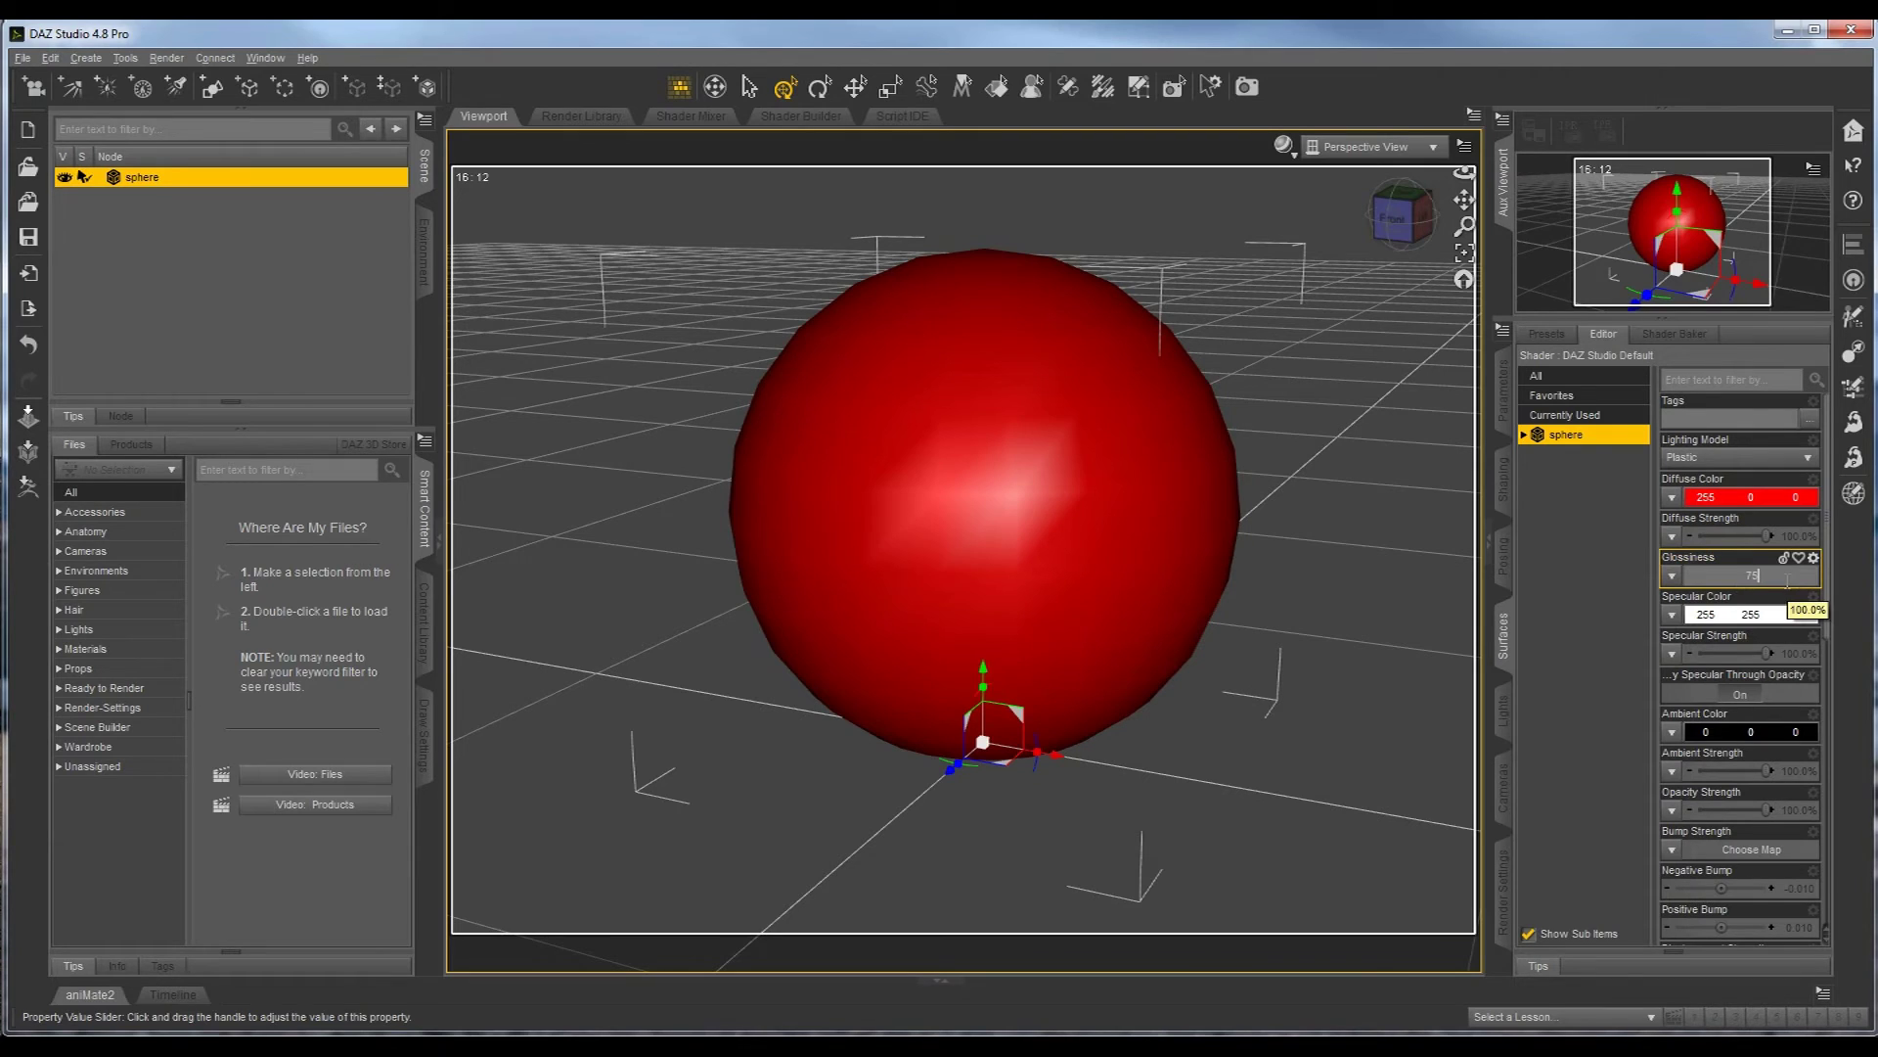
pyautogui.press('Return')
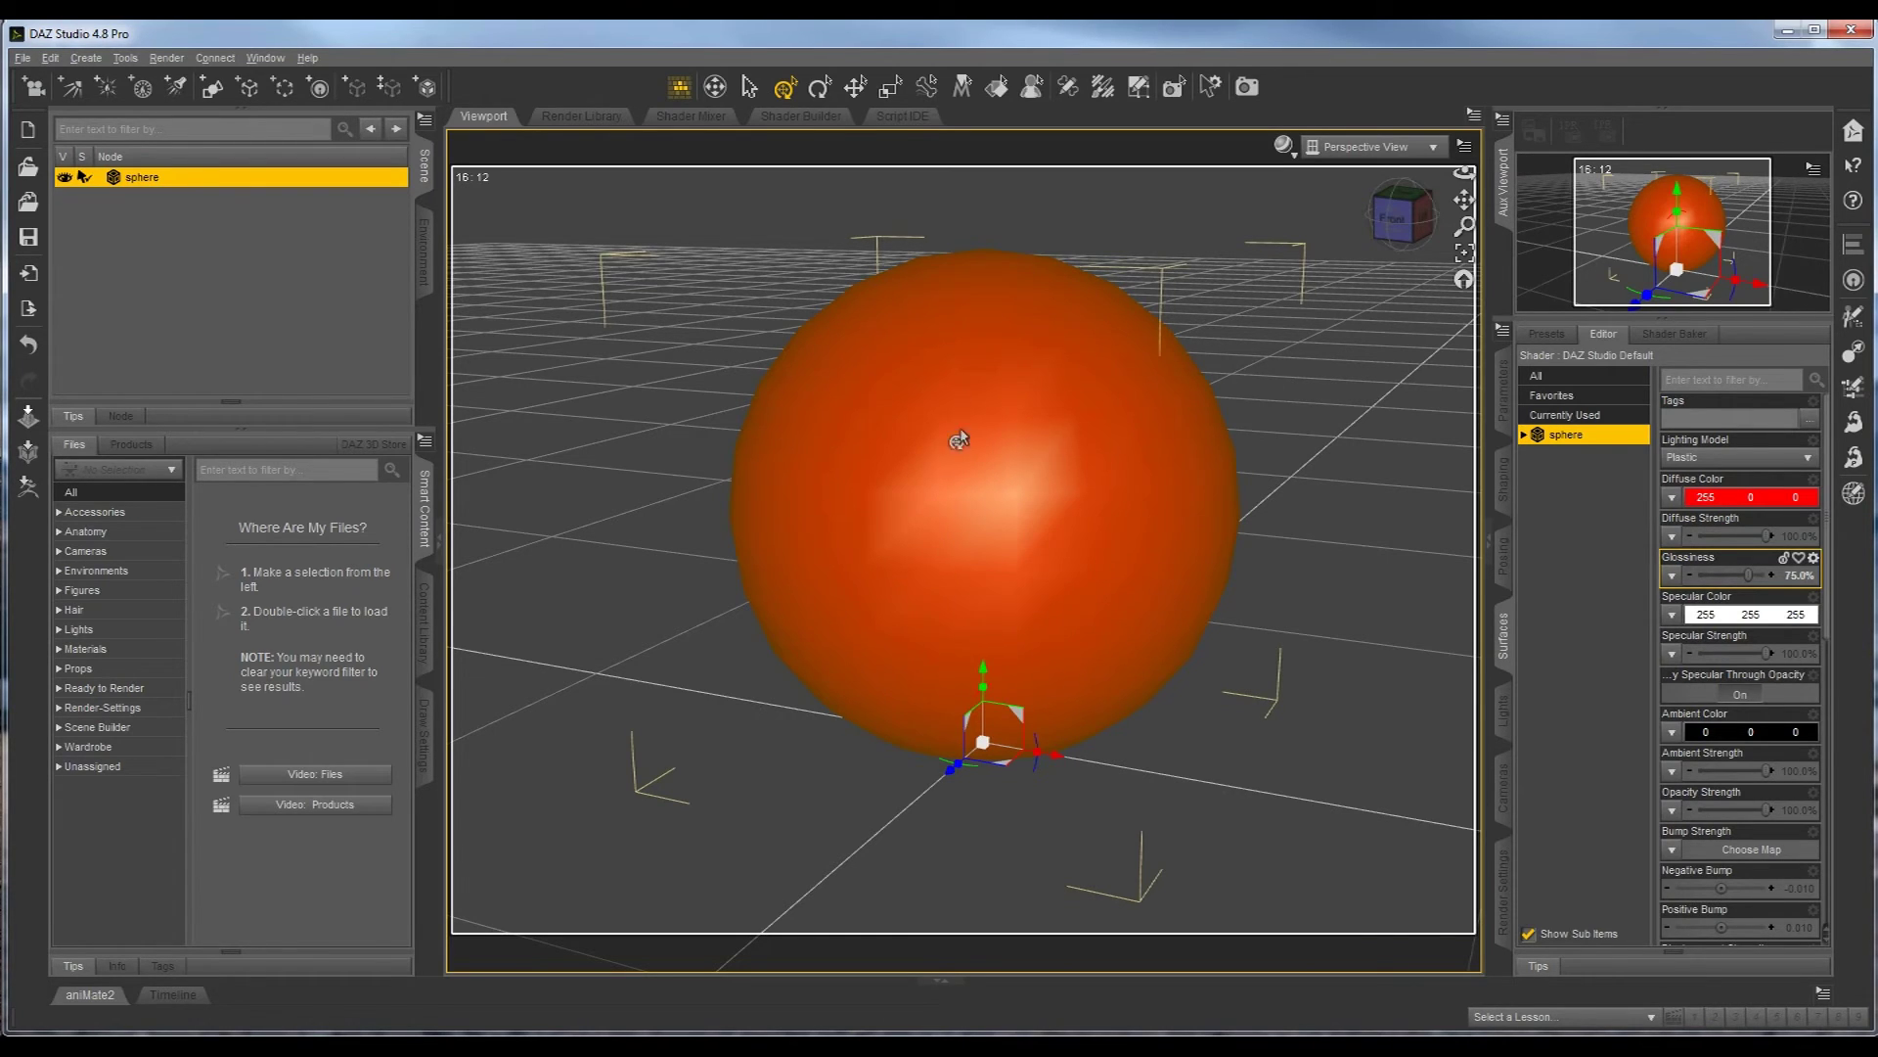
# - Deselect the sphere, render the scene with the dome drawn, and stop the render before it finishes
pyautogui.click(1369, 523)
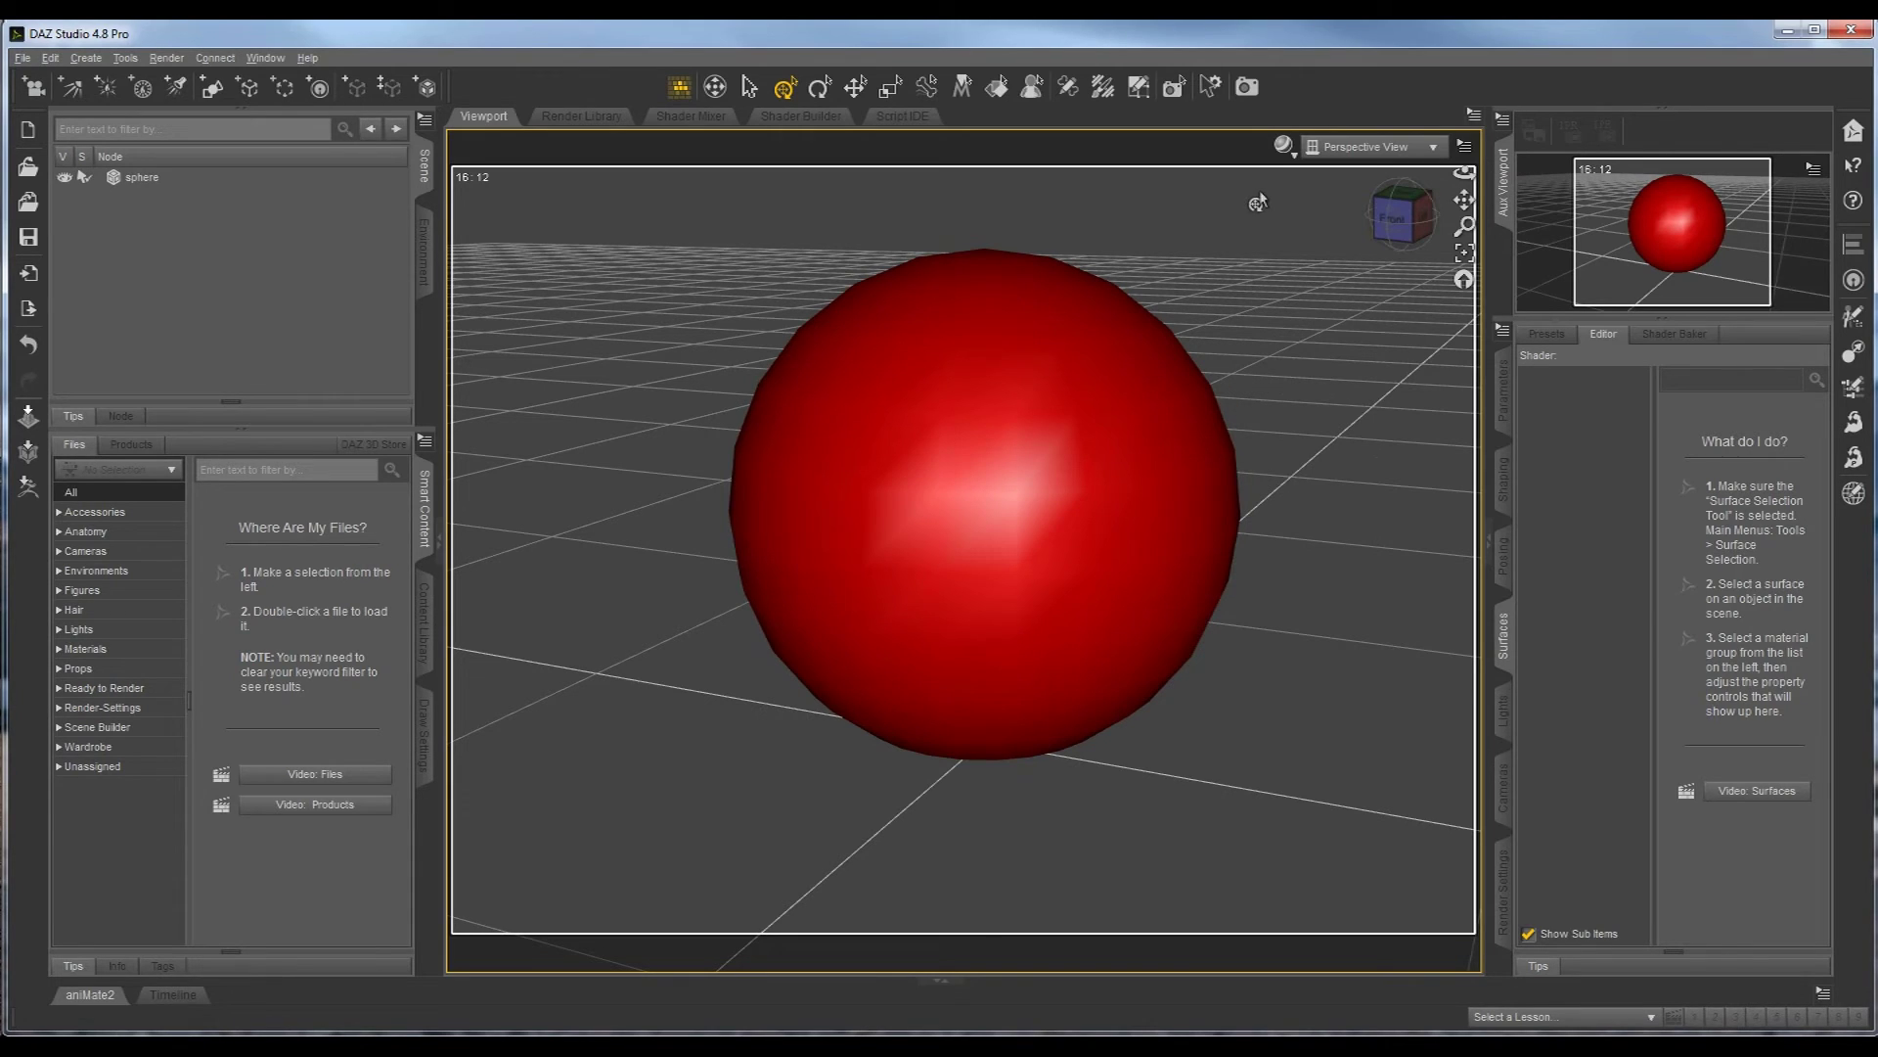
pyautogui.click(1252, 92)
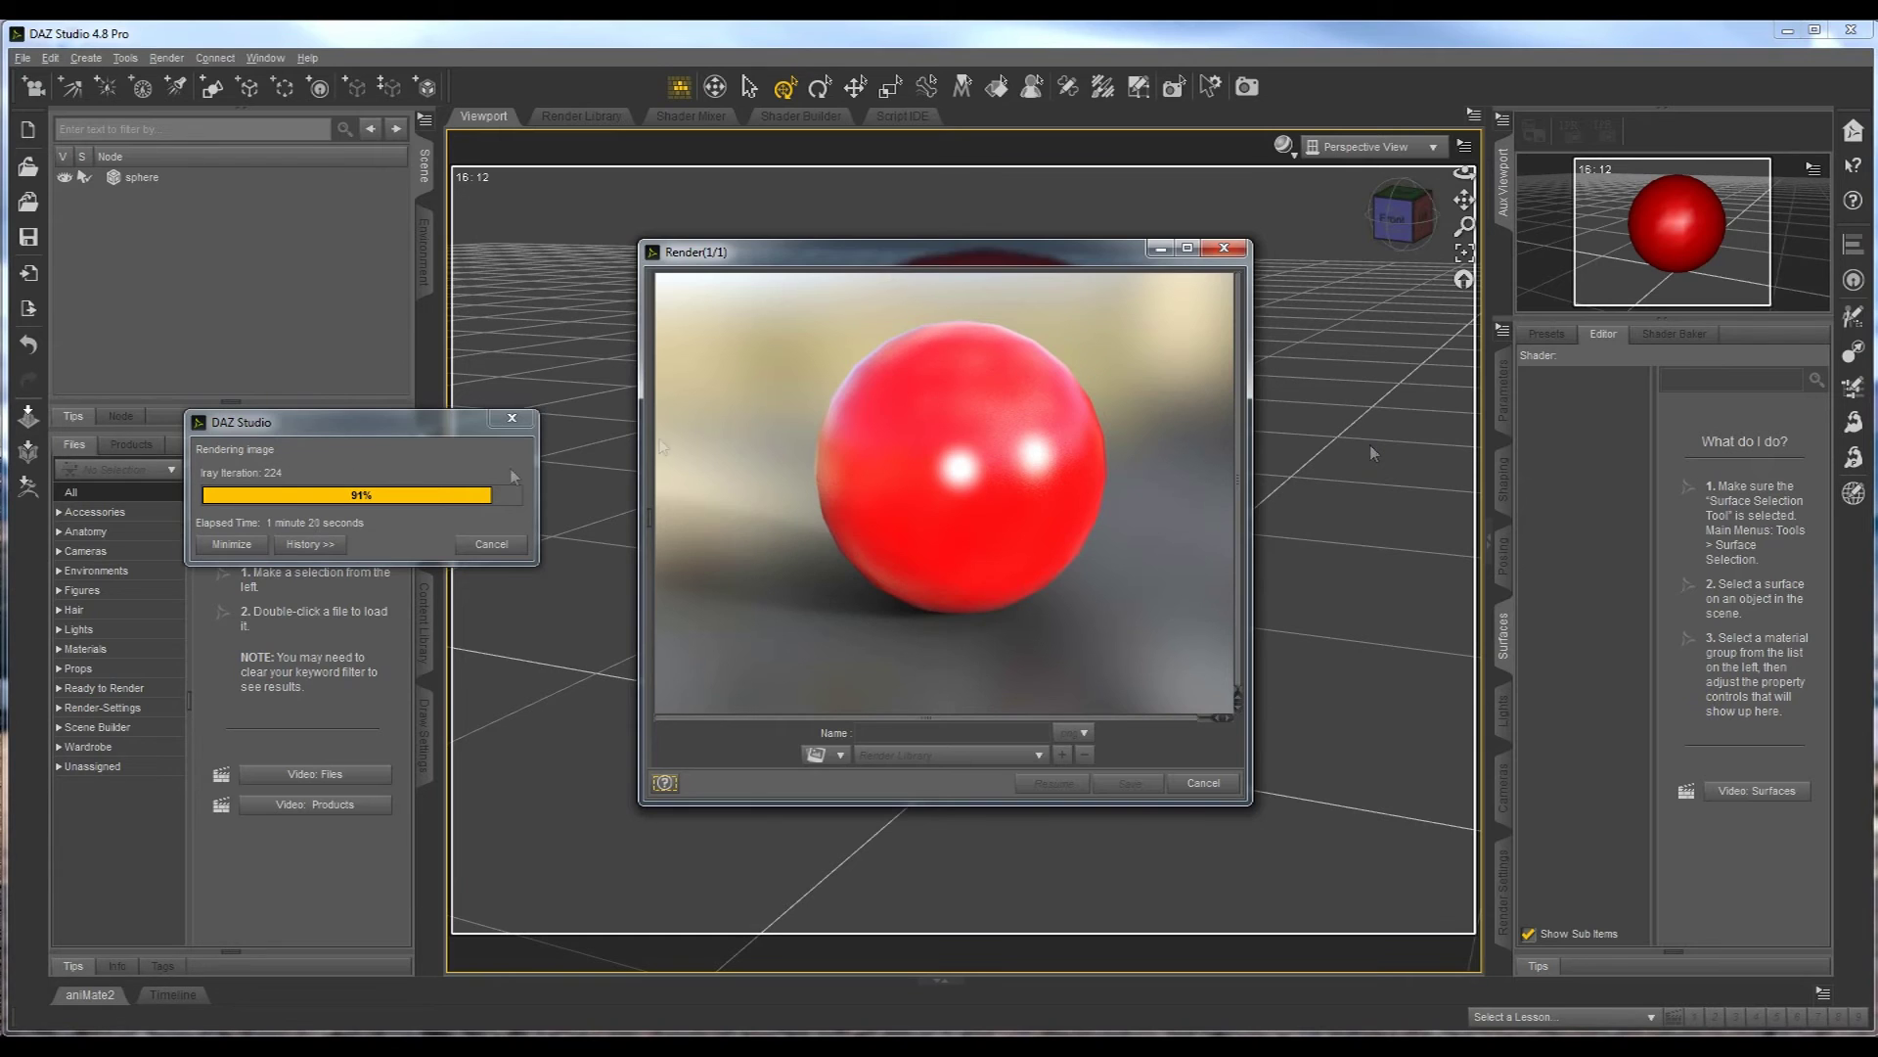
pyautogui.click(491, 544)
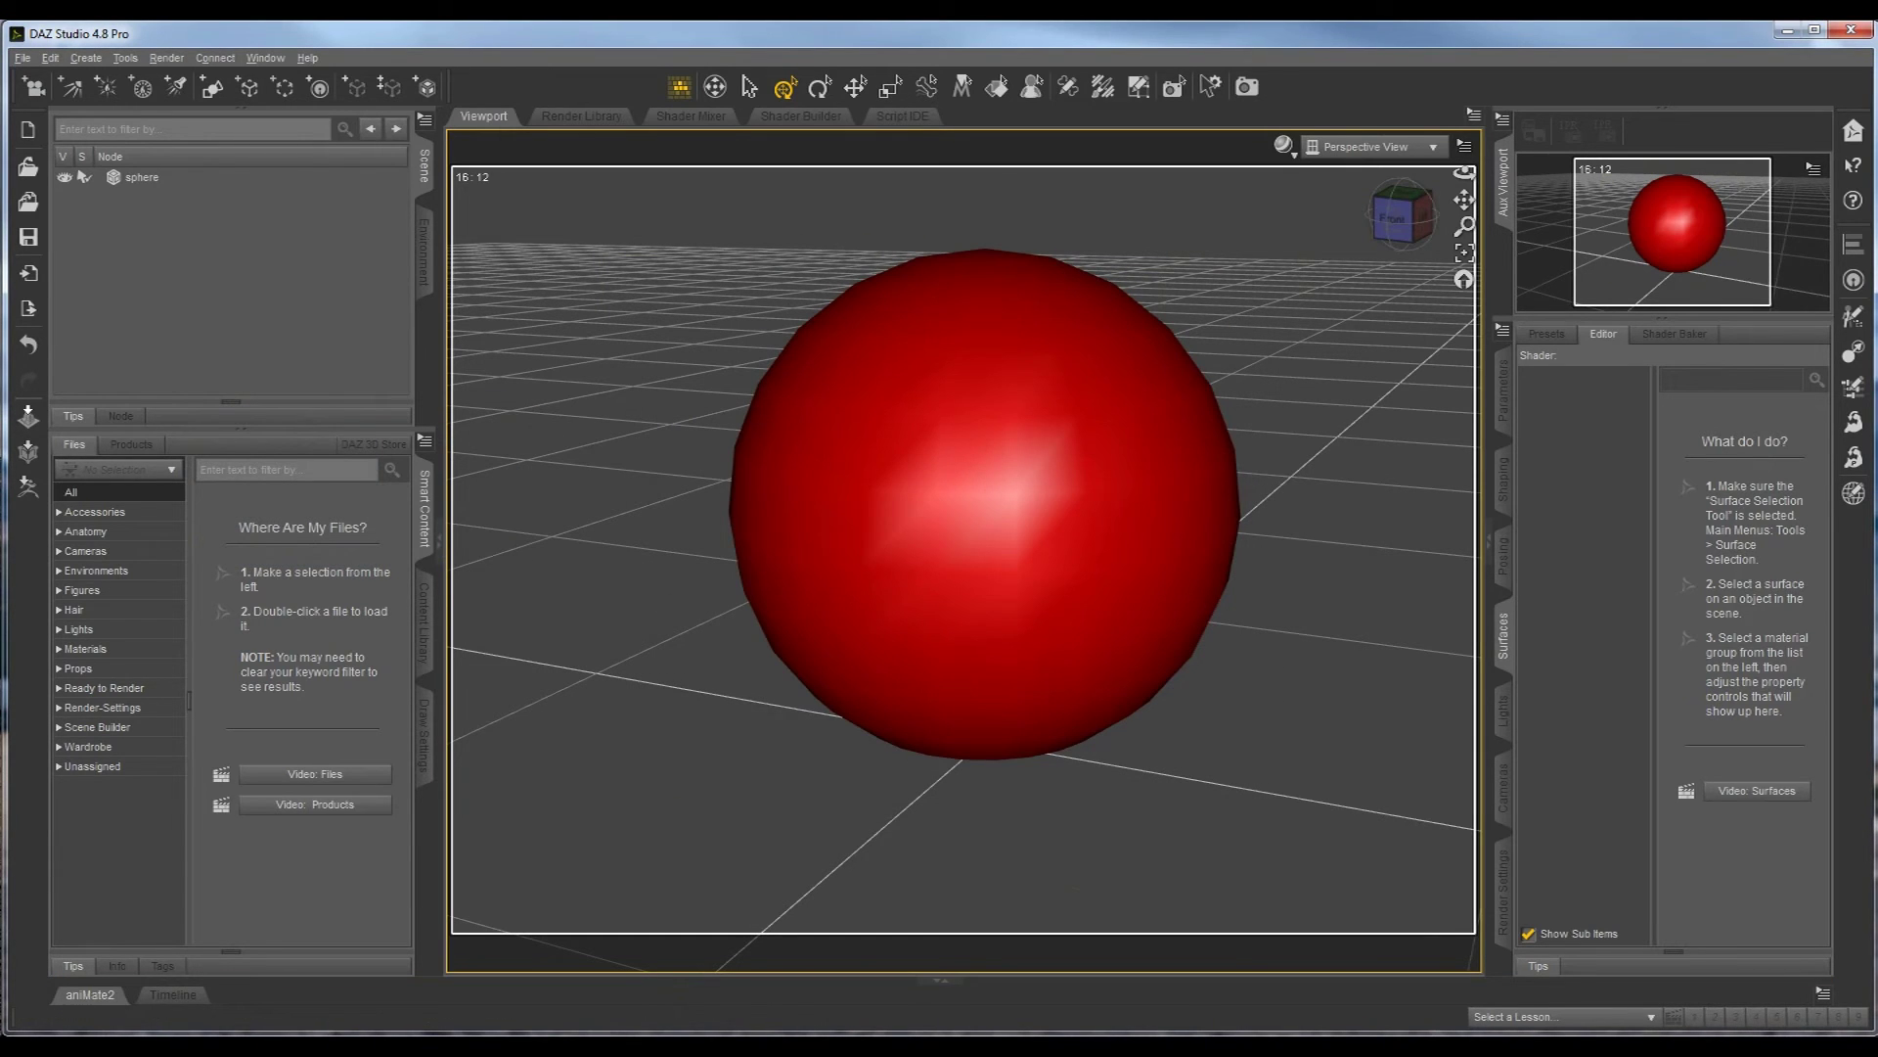
# - Bring up the two render windows and place them side by side to compare the sphere's reflections and background
pyautogui.moveTo(584, 1019)
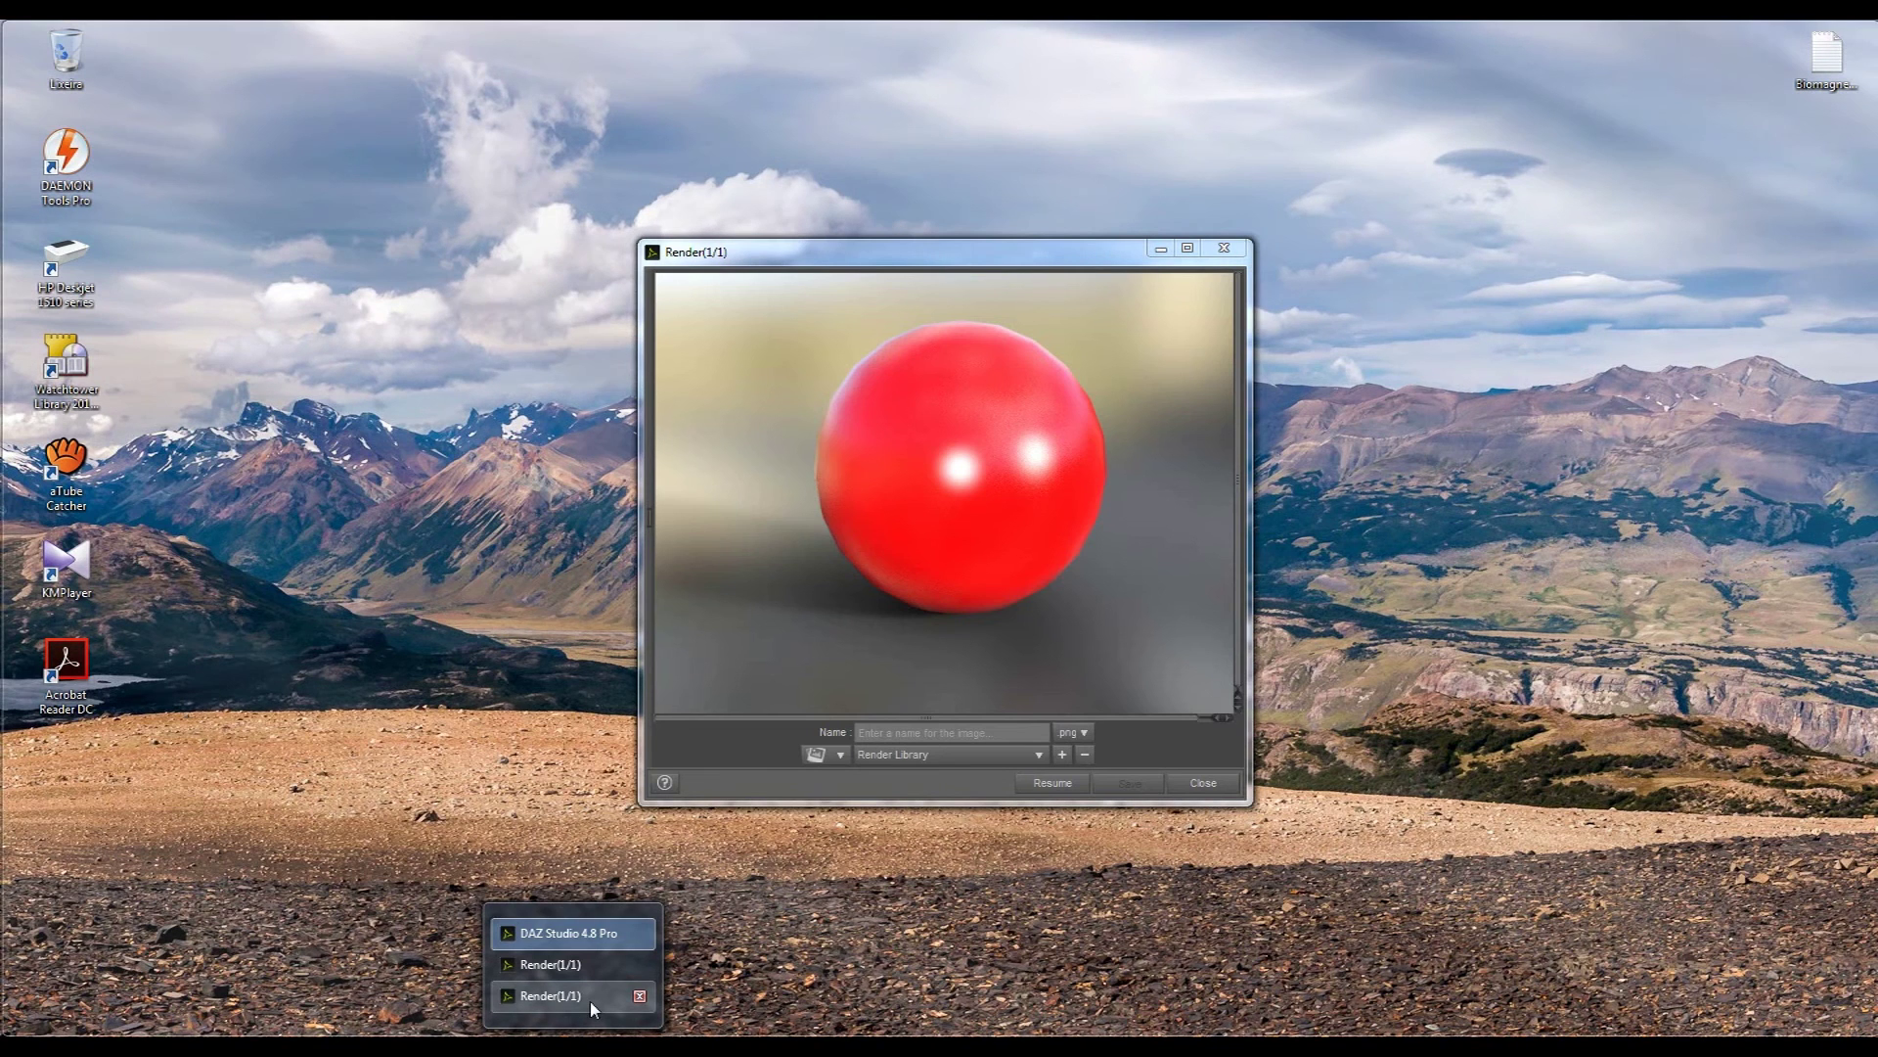
pyautogui.click(597, 967)
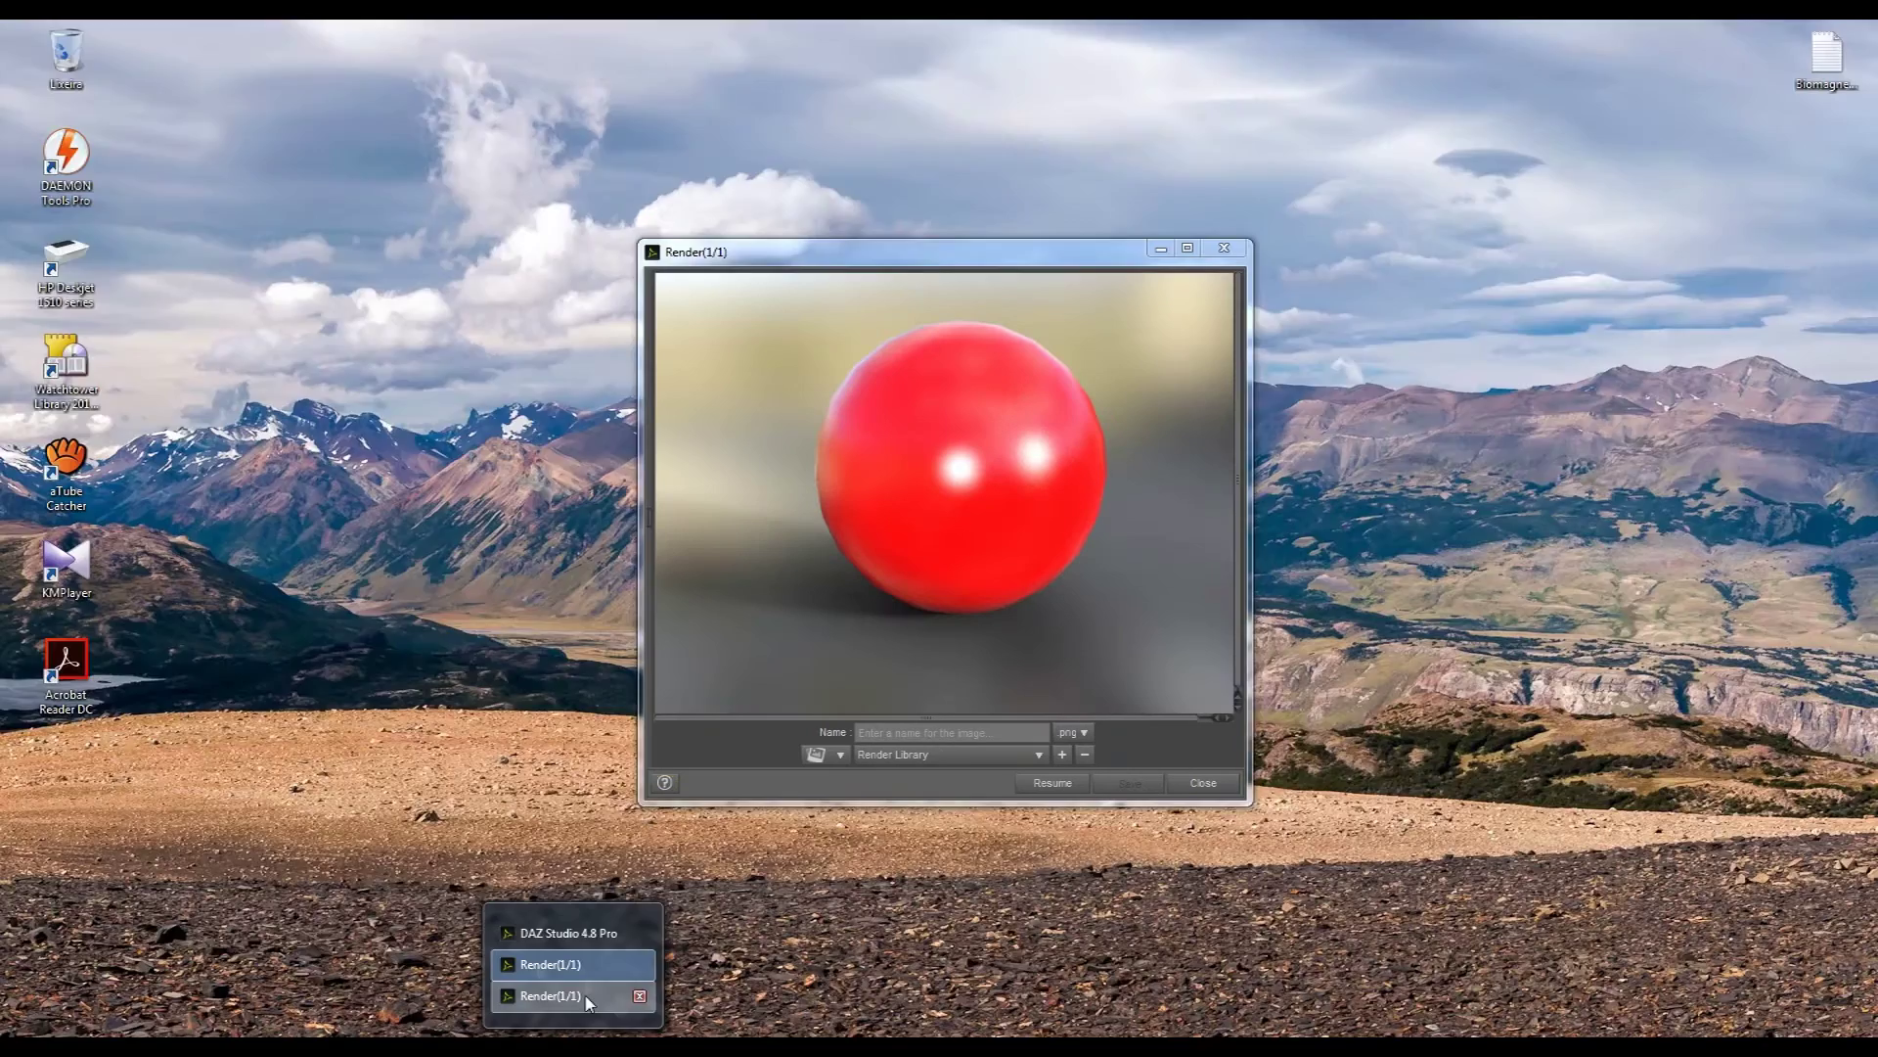
pyautogui.click(590, 998)
pyautogui.moveTo(944, 251); pyautogui.dragTo(555, 251)
pyautogui.moveTo(1006, 259); pyautogui.dragTo(436, 255)
pyautogui.moveTo(736, 254); pyautogui.dragTo(1417, 245)
pyautogui.moveTo(534, 251); pyautogui.dragTo(680, 242)
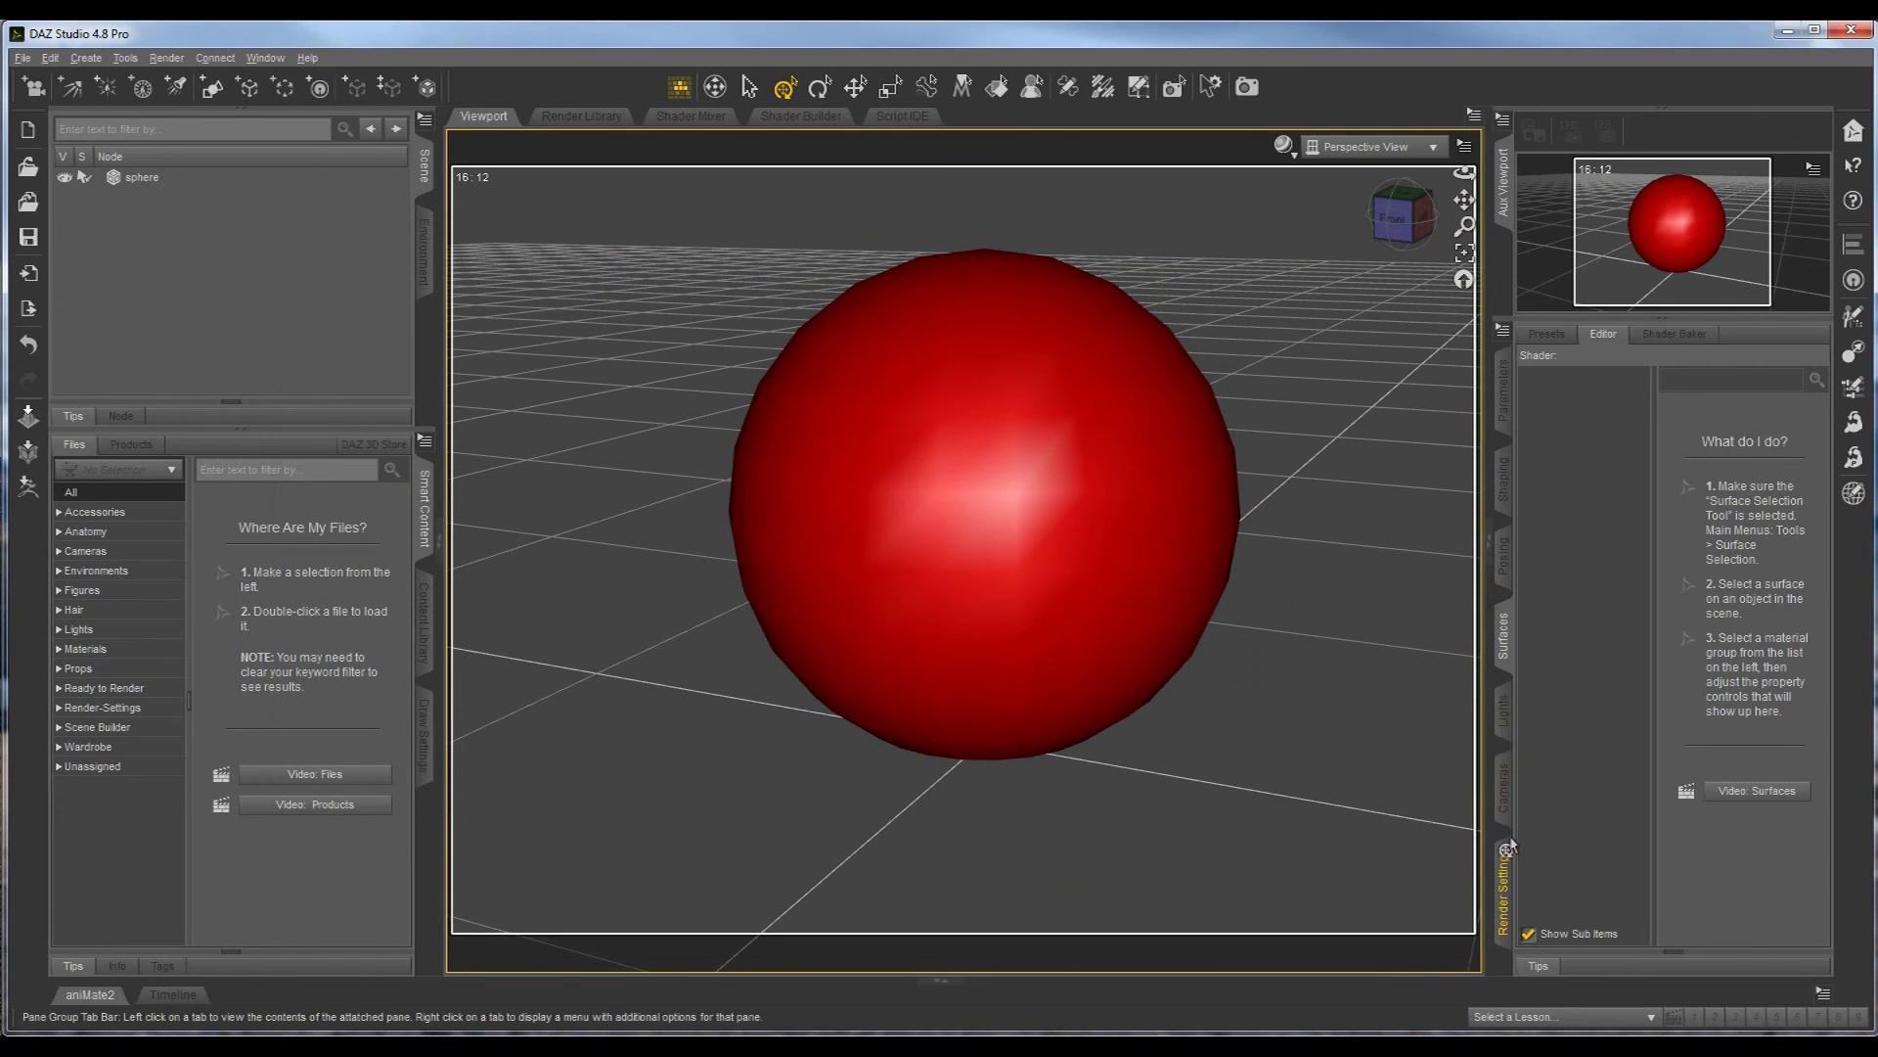
# - Set Auto Headlamp to Never in the General render settings
pyautogui.click(1506, 893)
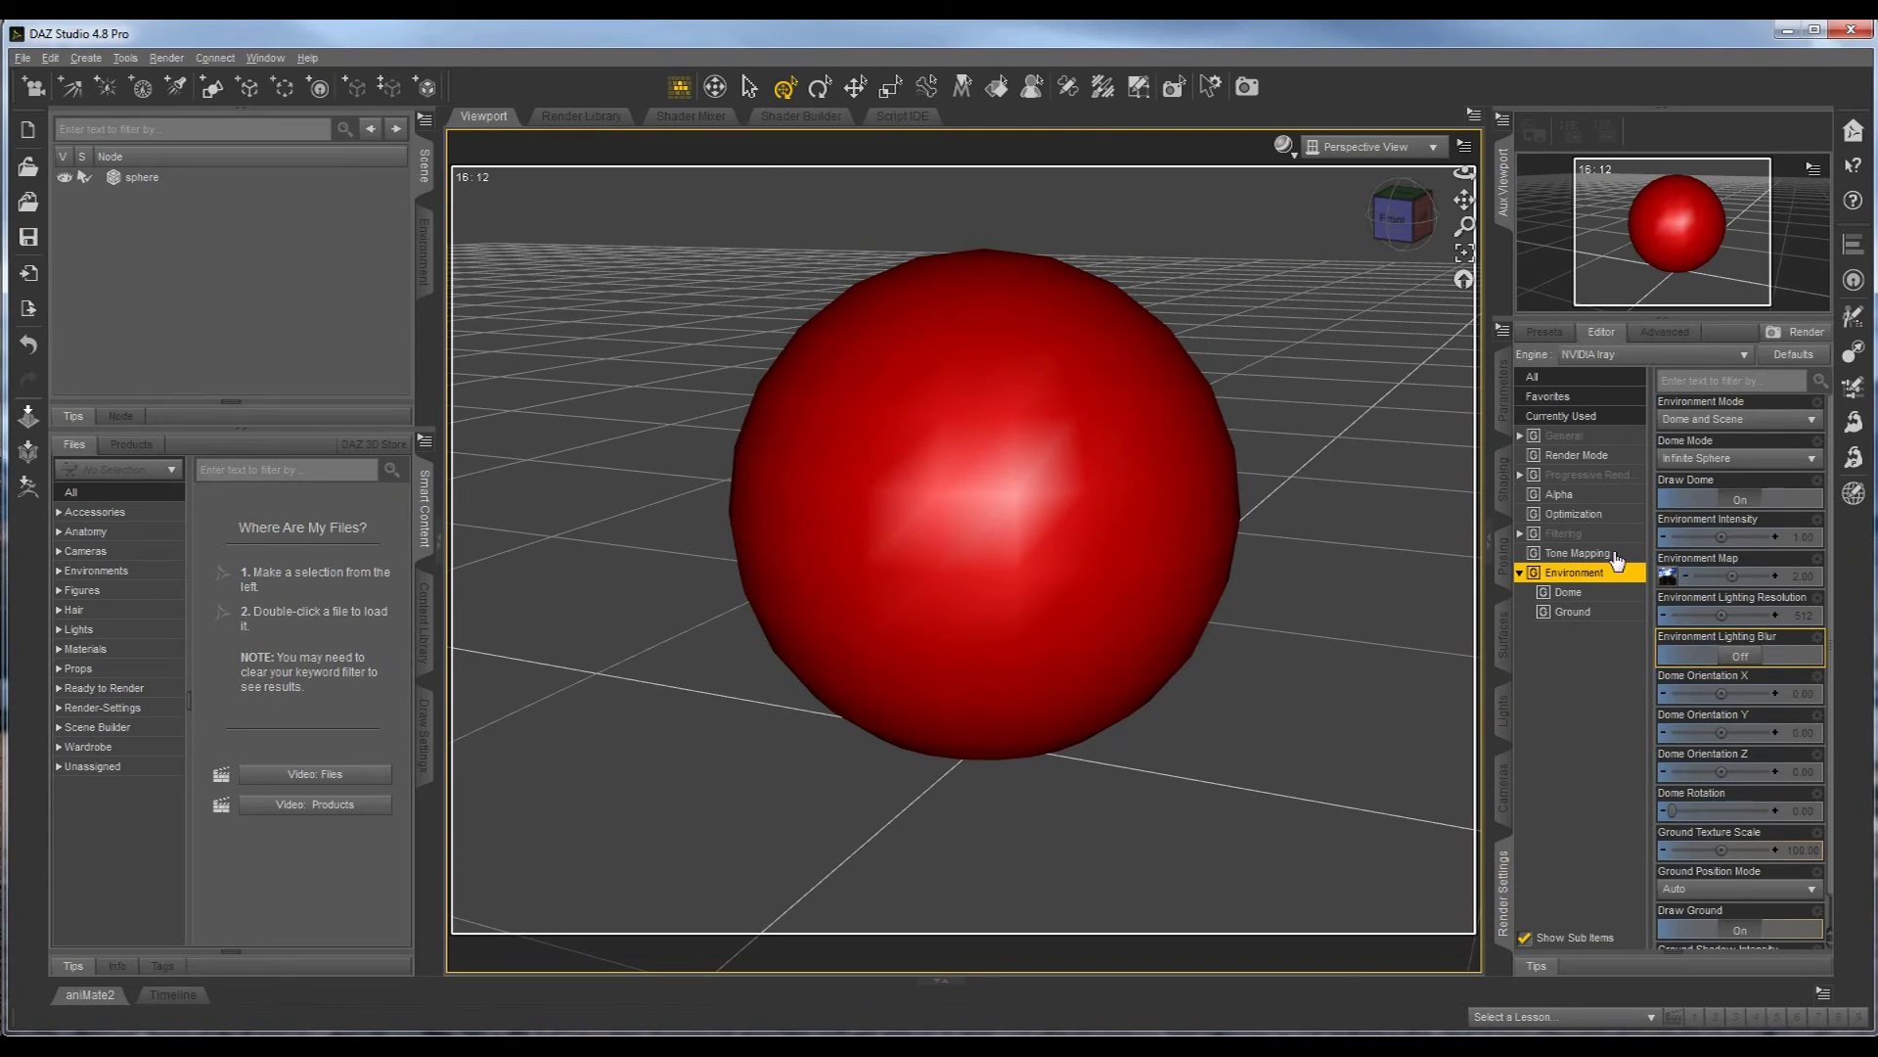
pyautogui.click(1582, 441)
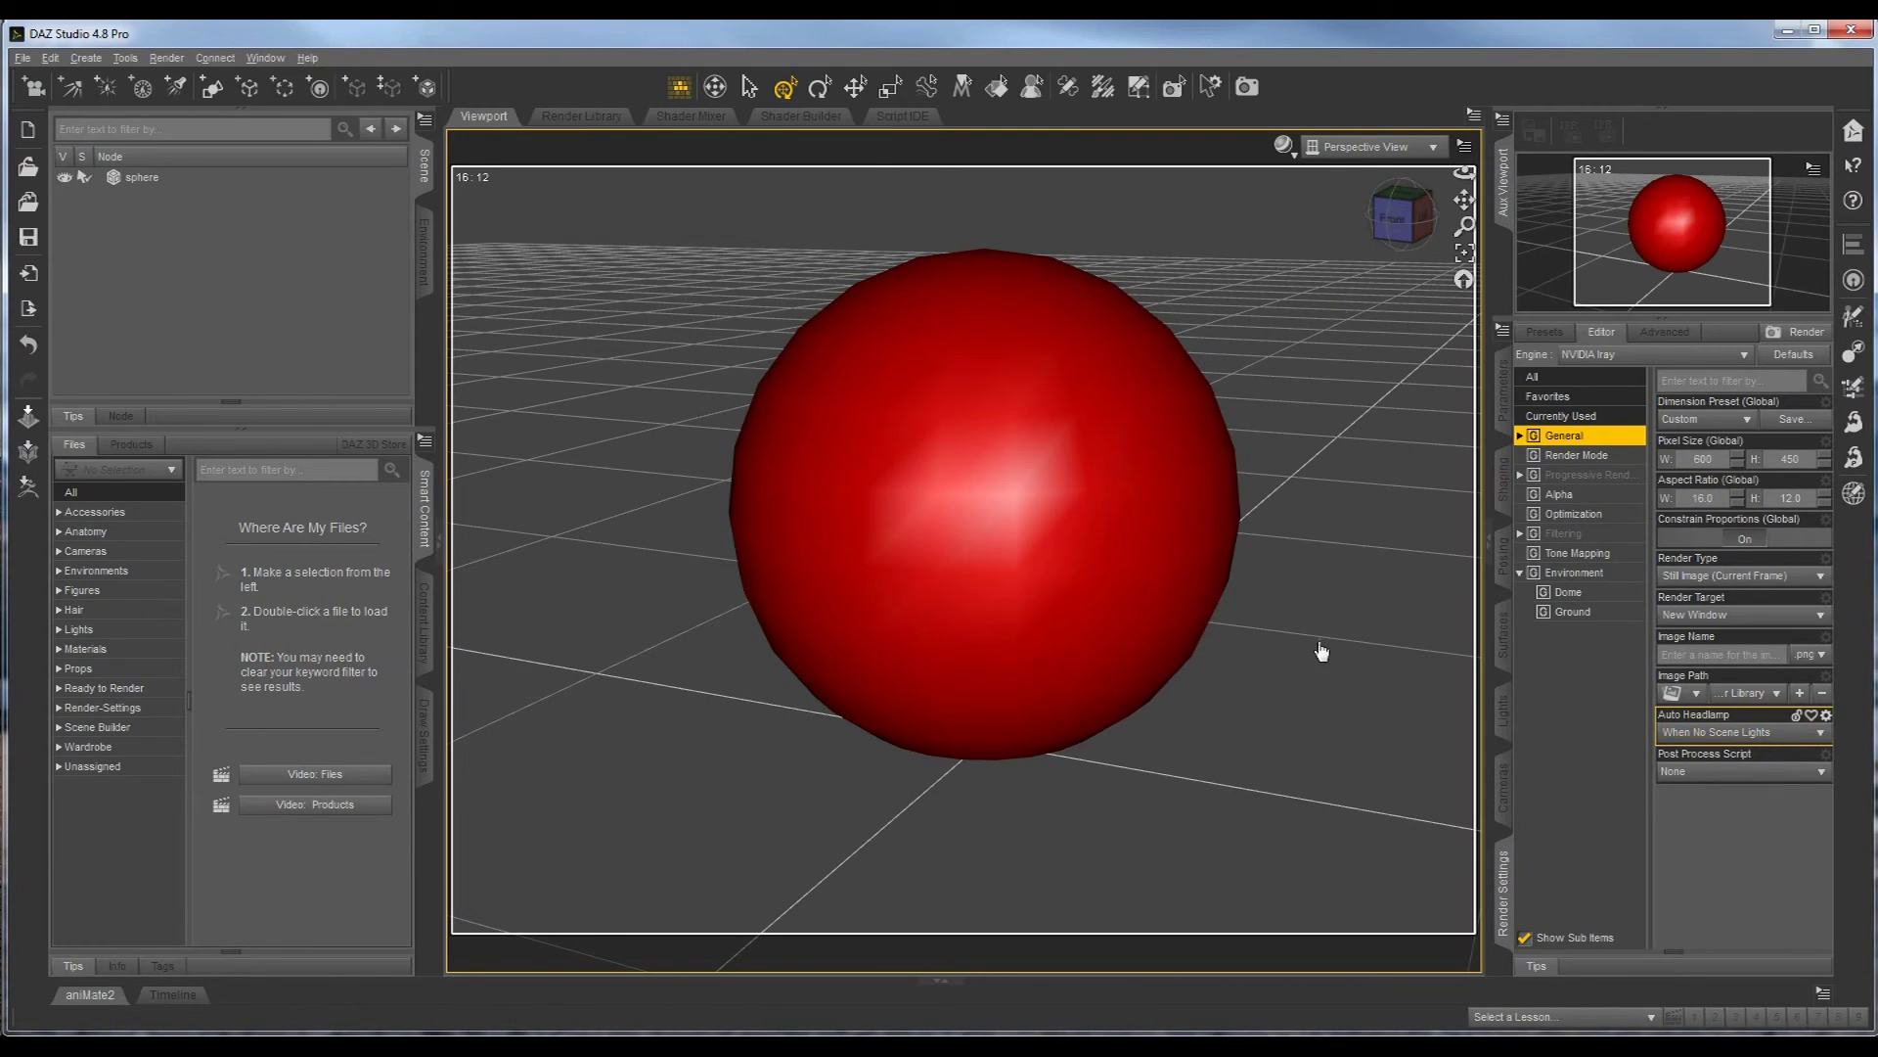
pyautogui.click(787, 633)
pyautogui.click(1140, 706)
pyautogui.click(981, 726)
pyautogui.click(1157, 730)
pyautogui.click(1817, 732)
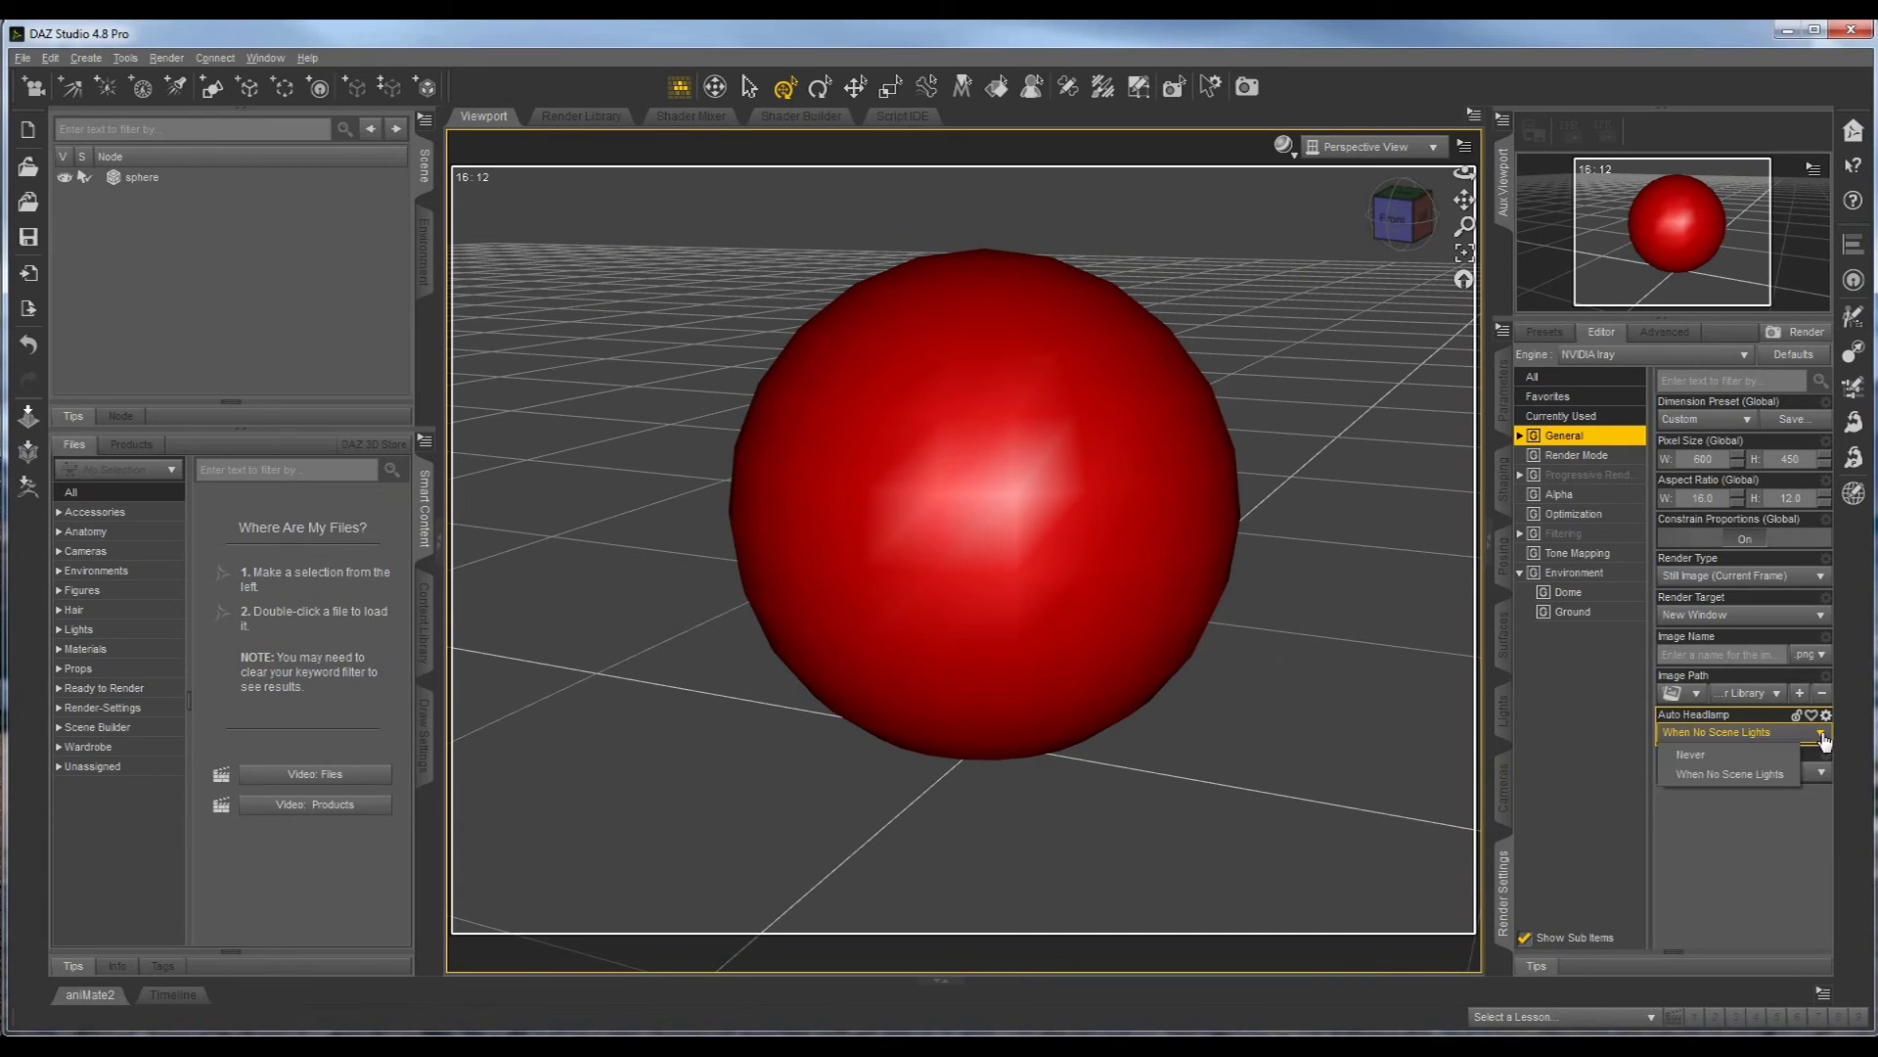
pyautogui.click(1709, 759)
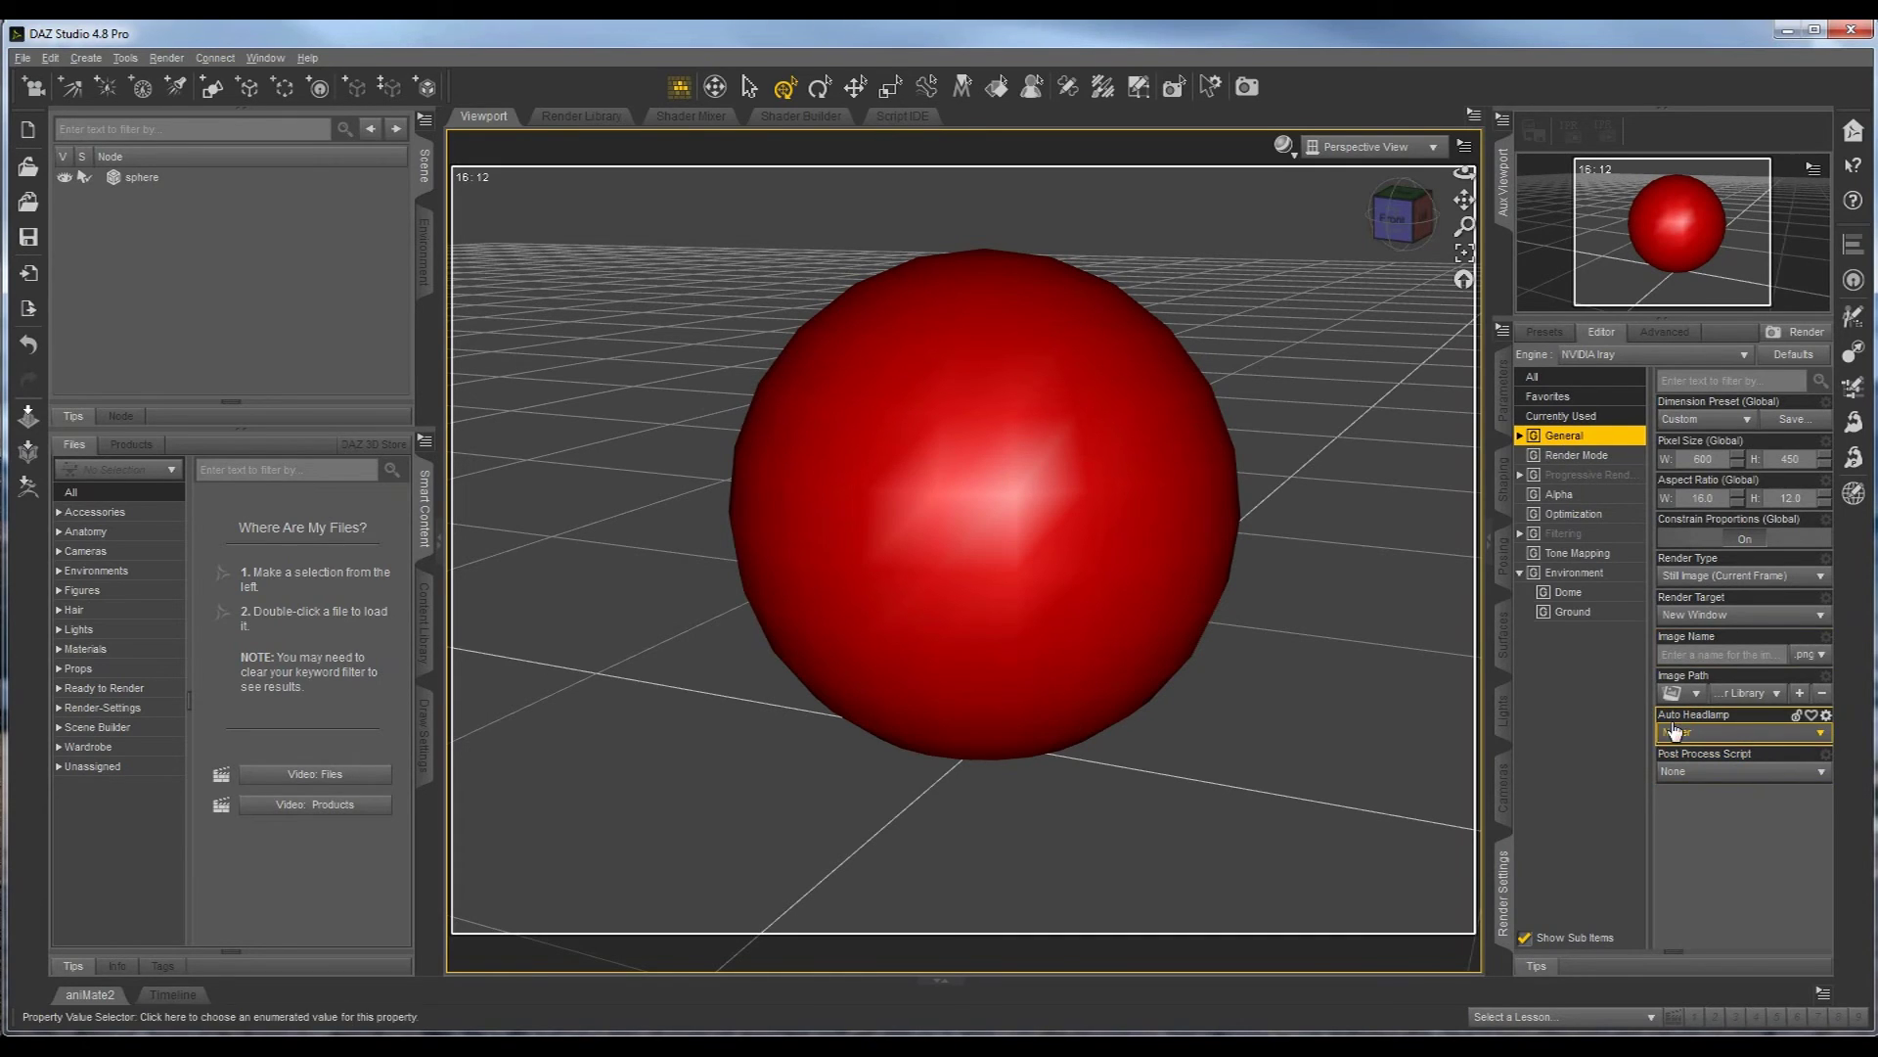
pyautogui.click(1819, 740)
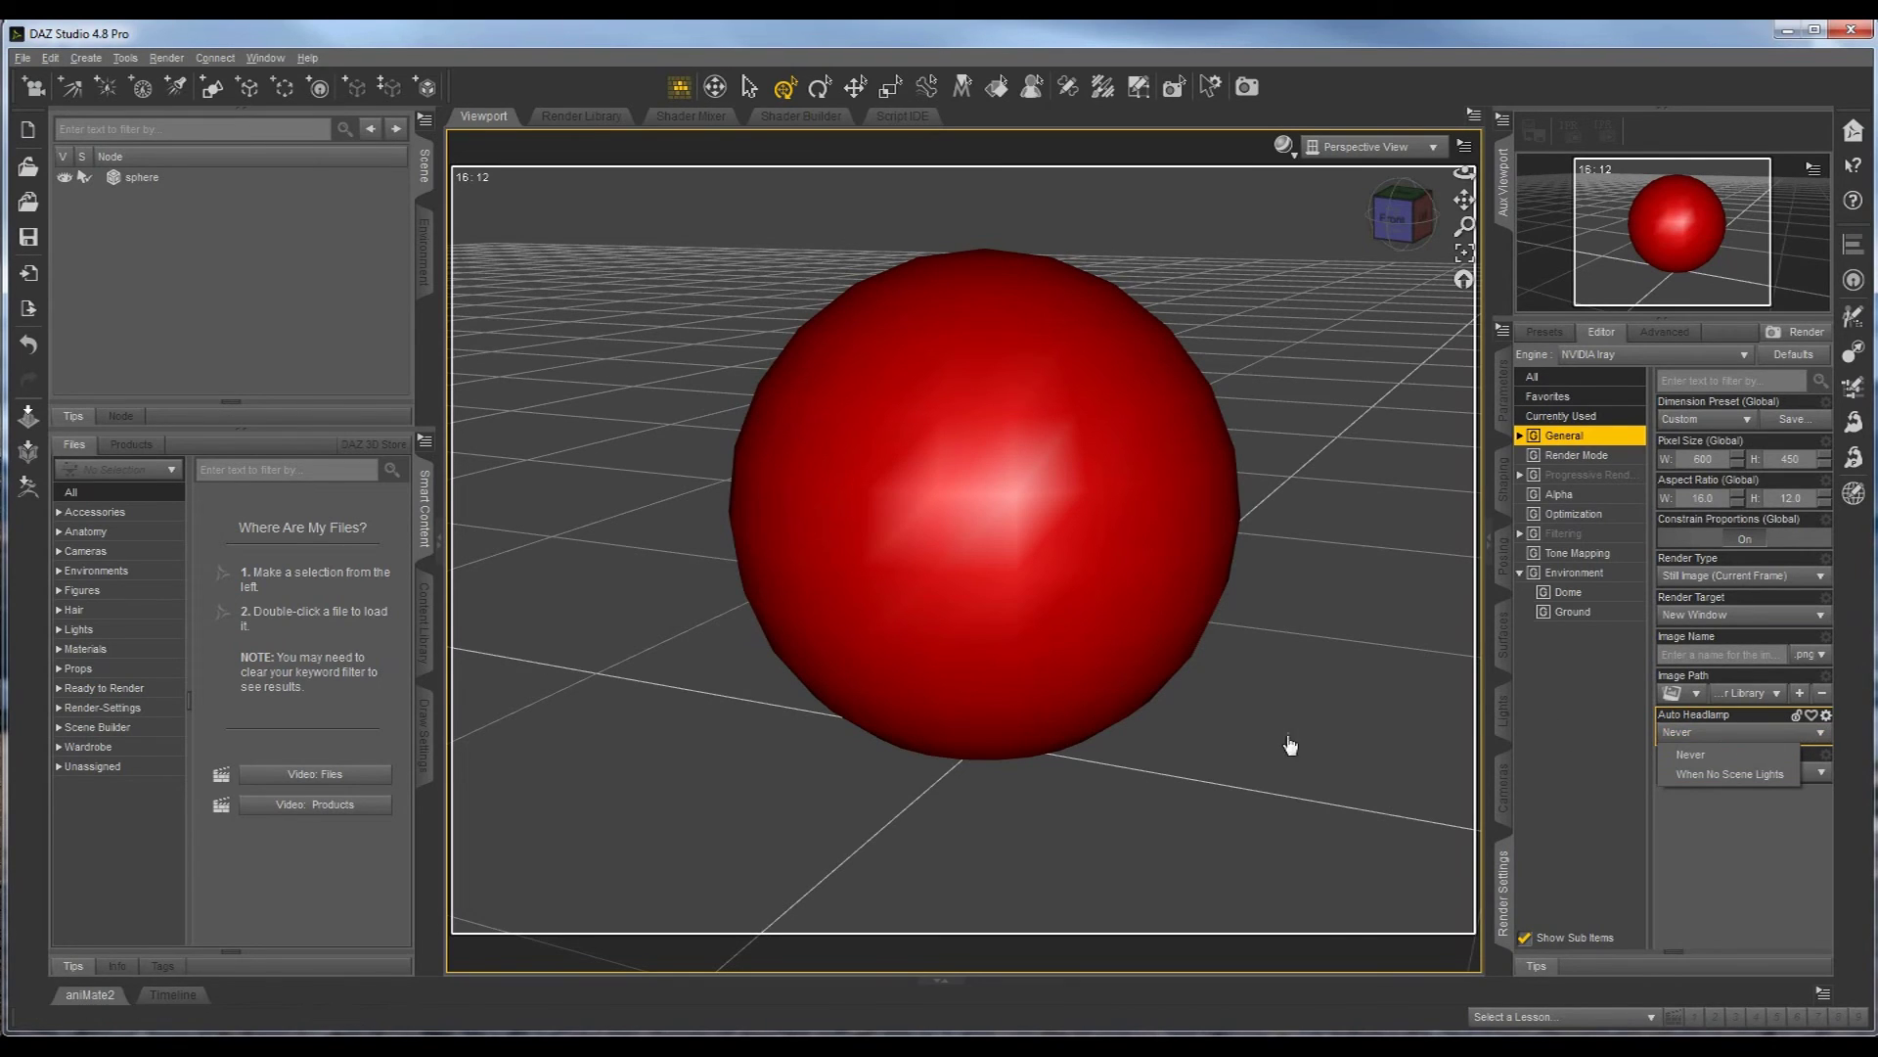
pyautogui.click(1351, 715)
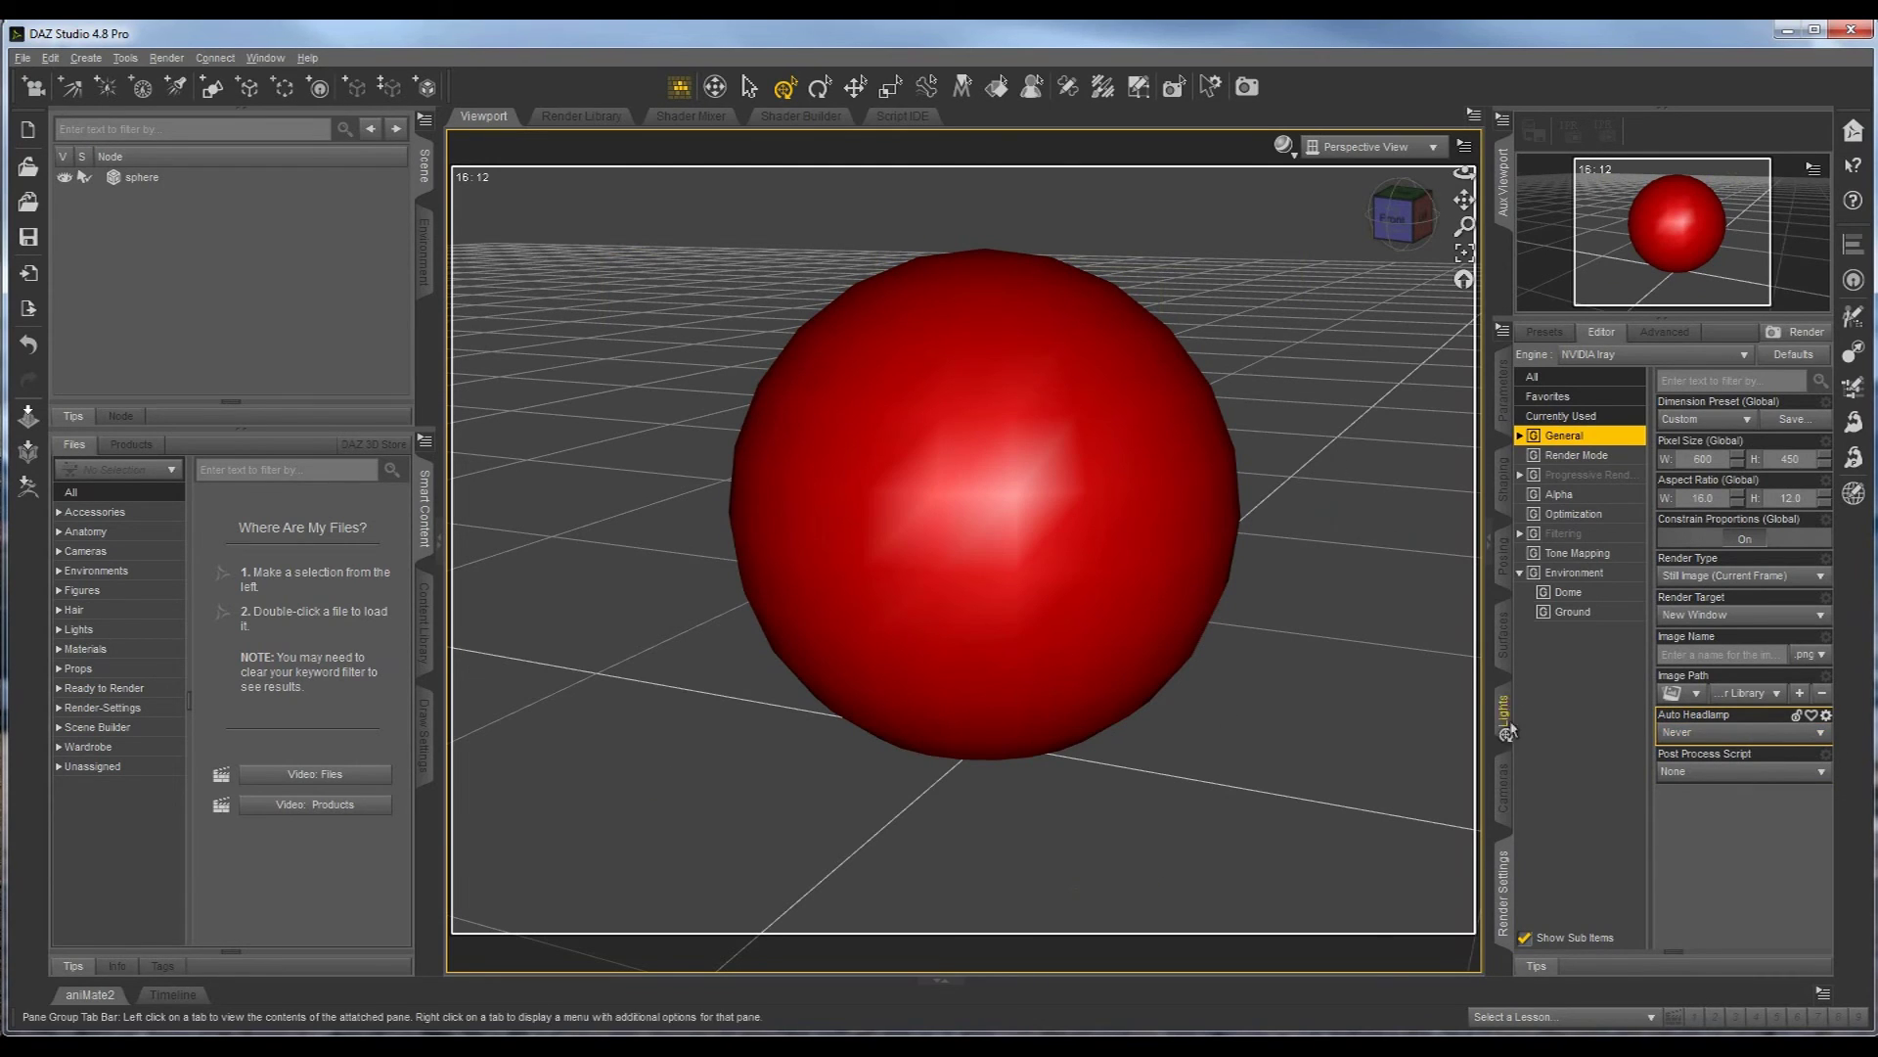
# - Select the sphere's surface and change its Diffuse Color to pure green (0, 255, 0)
pyautogui.click(1504, 646)
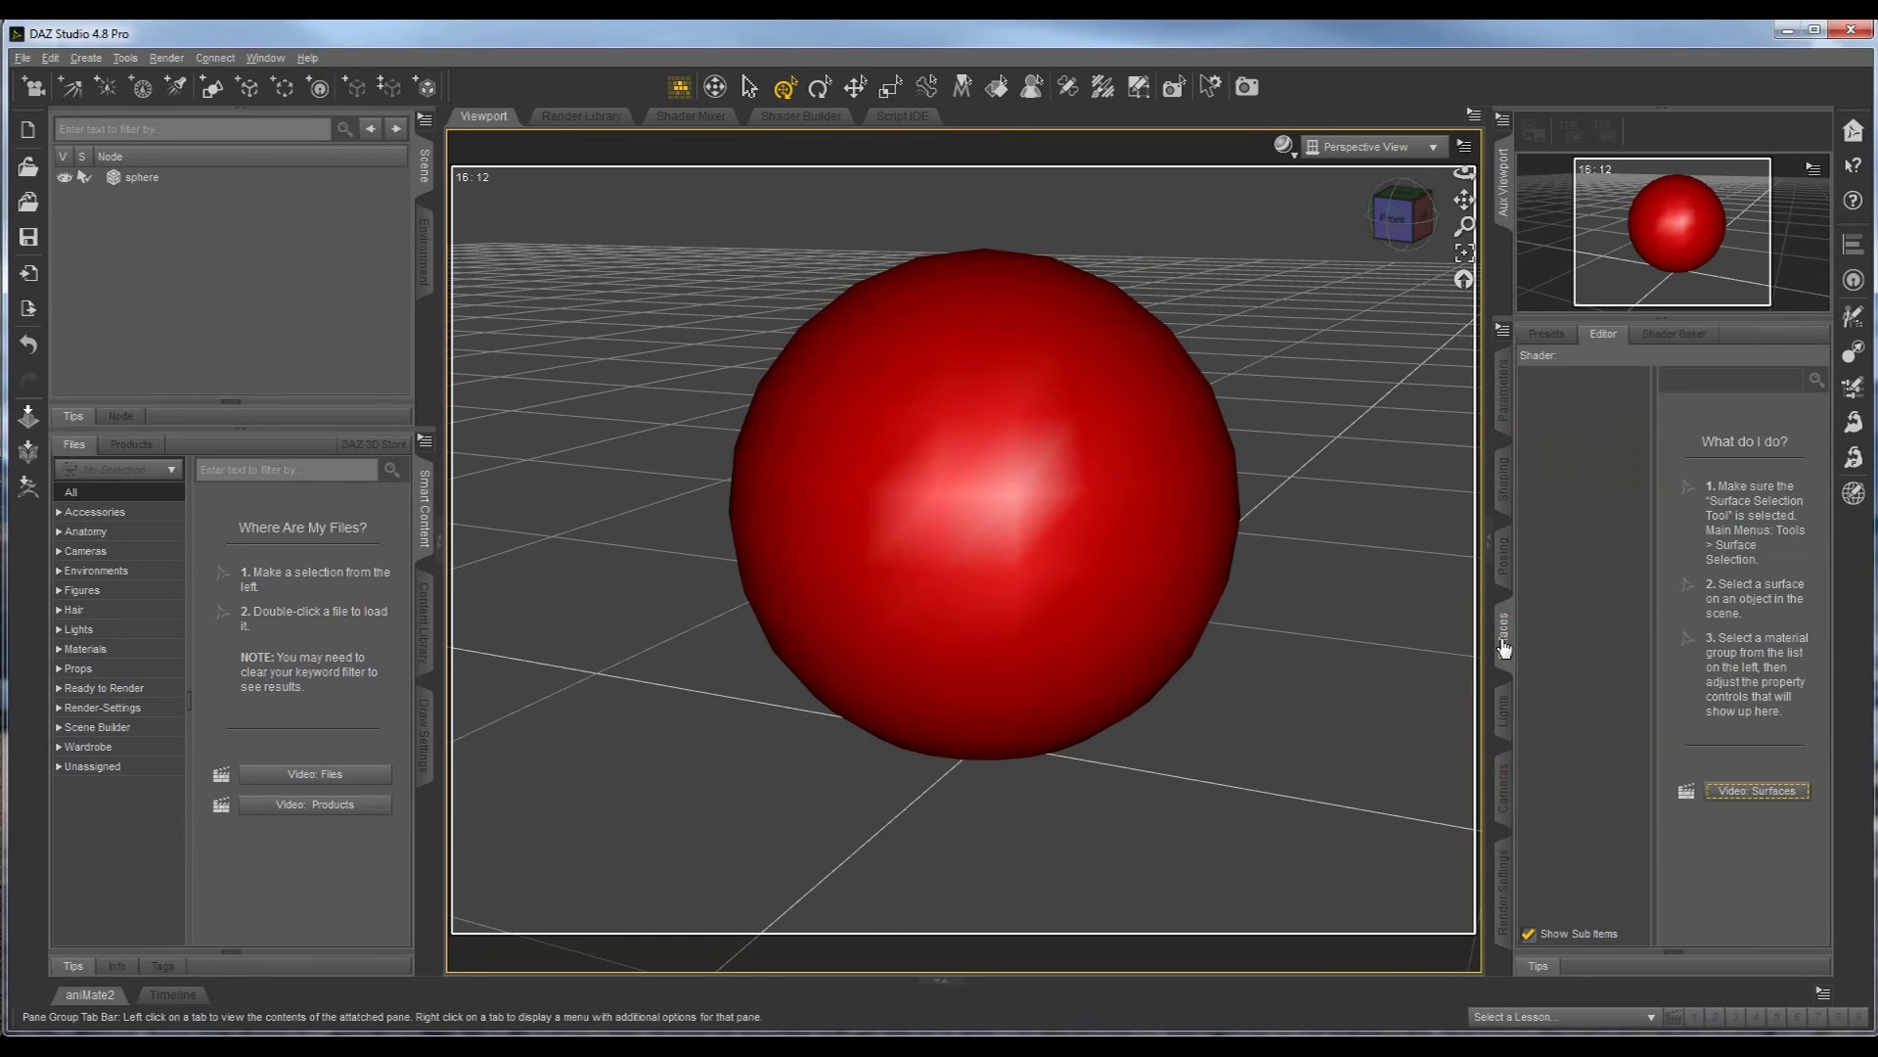
pyautogui.click(1065, 591)
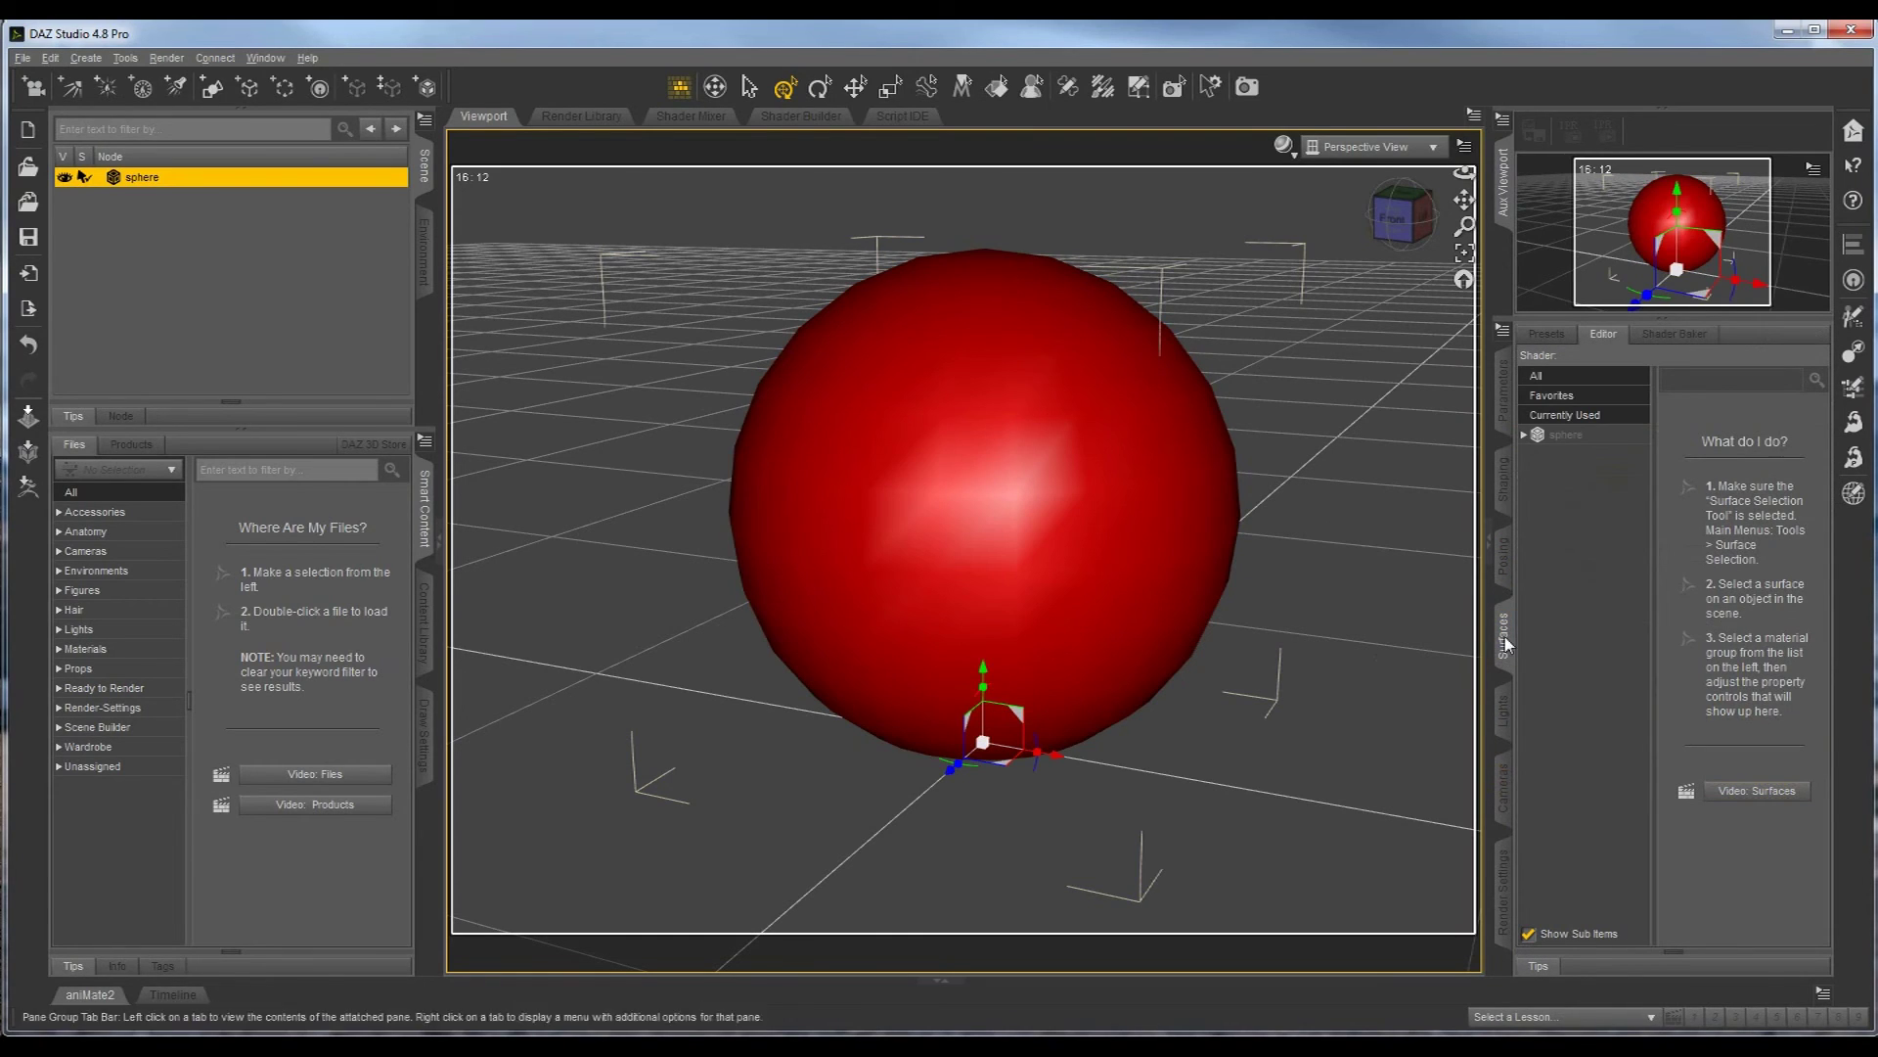
pyautogui.click(1580, 437)
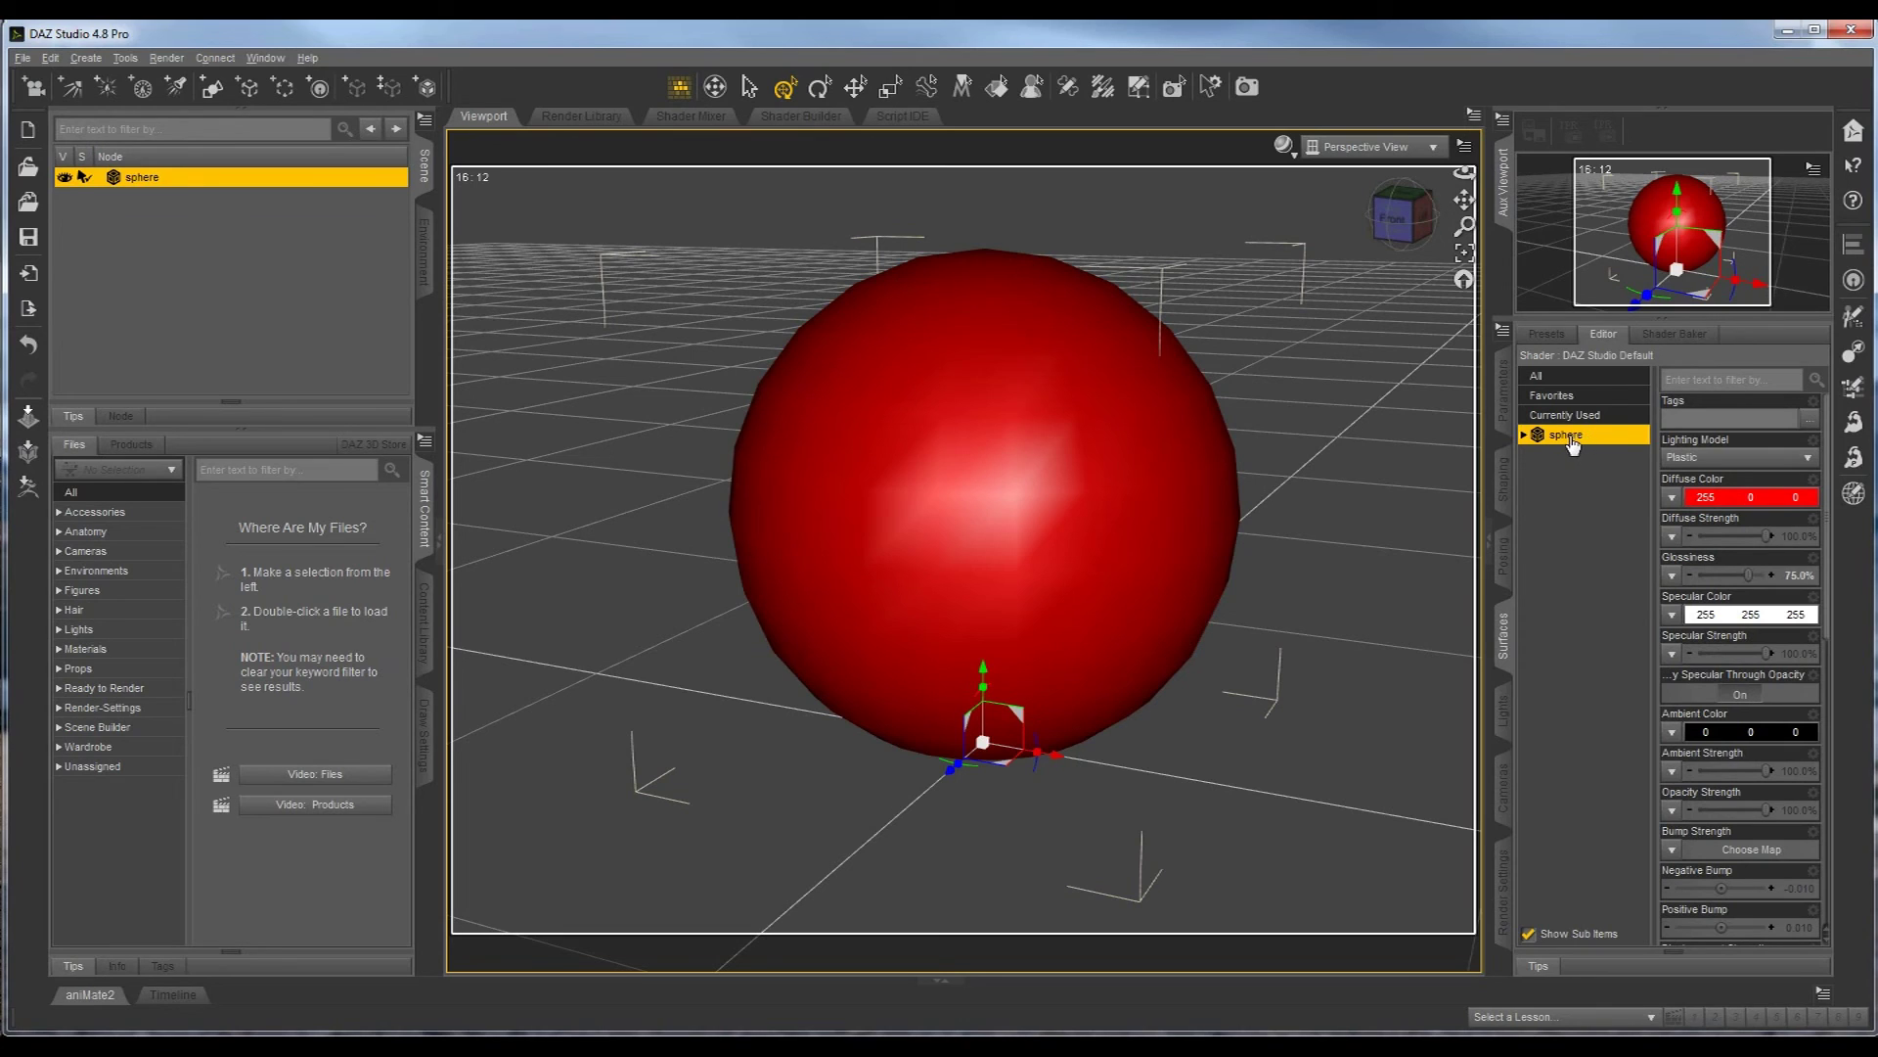
pyautogui.click(1737, 501)
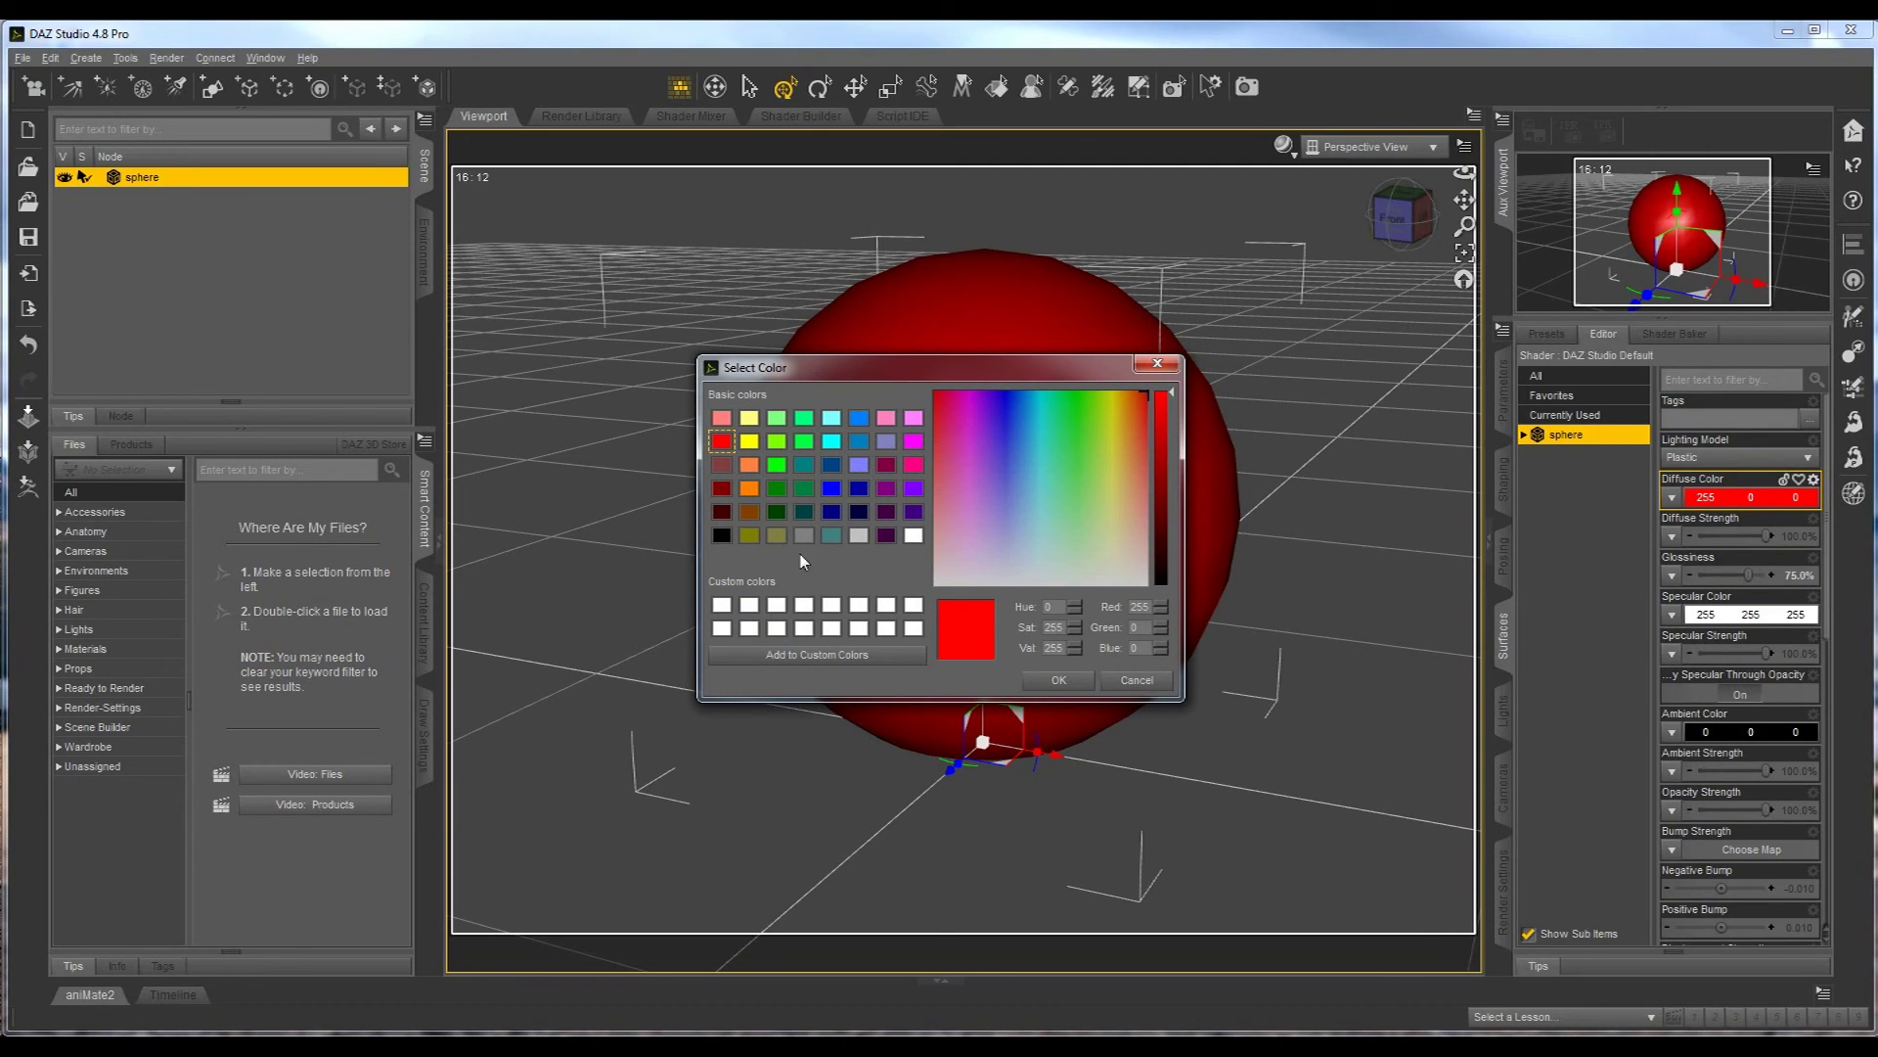
pyautogui.moveTo(971, 430); pyautogui.dragTo(1038, 389)
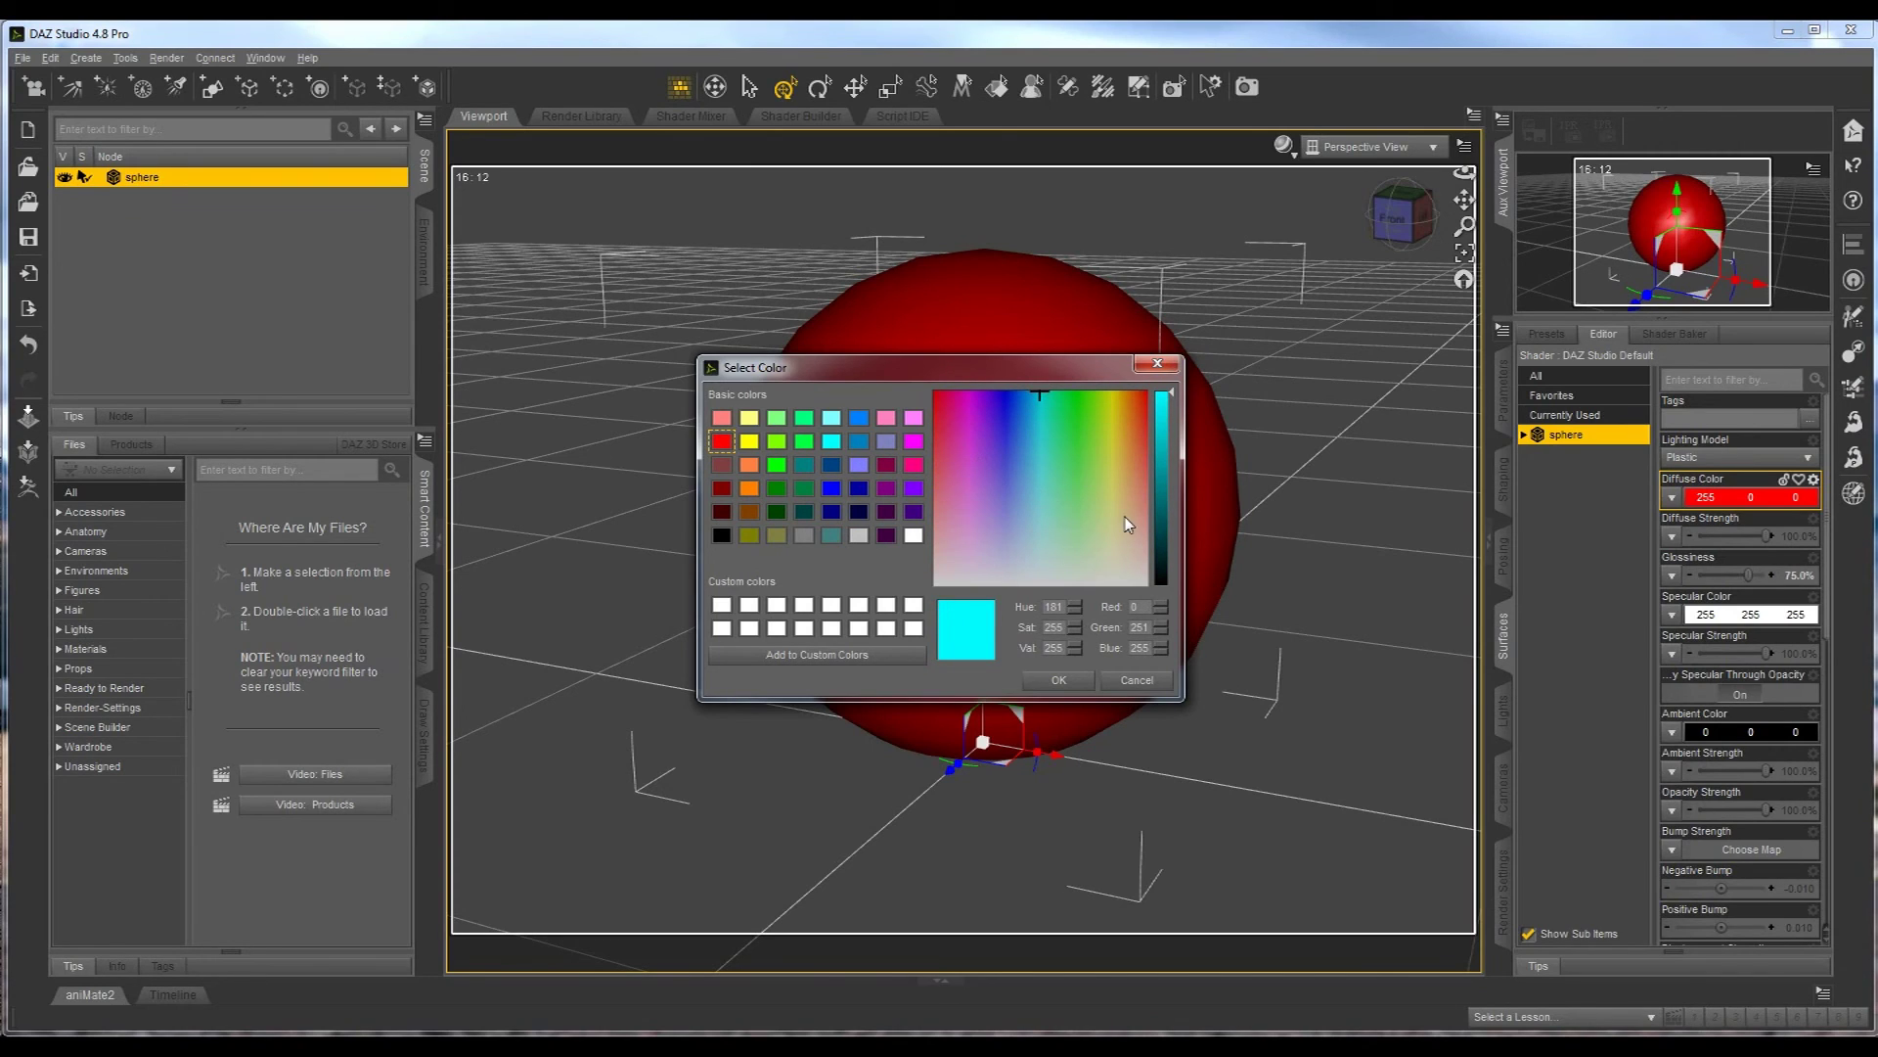
pyautogui.moveTo(1074, 429); pyautogui.dragTo(1079, 378)
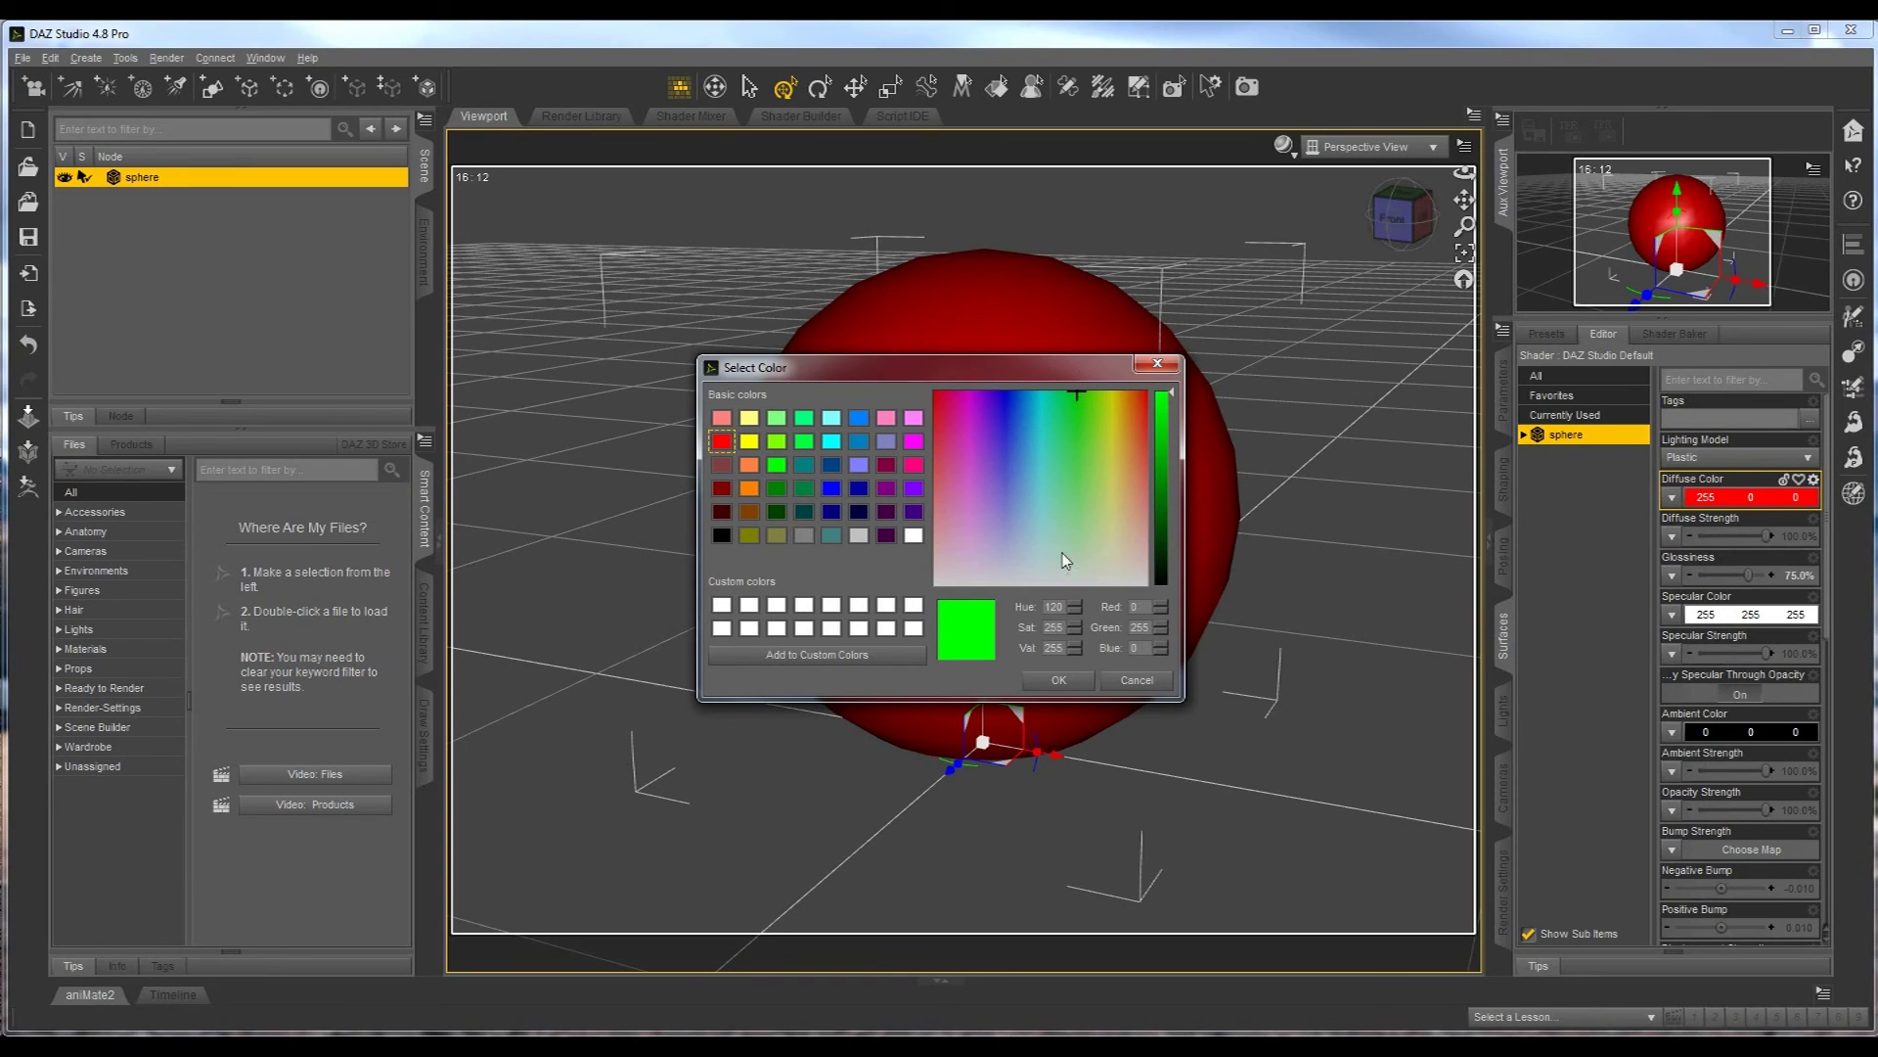
pyautogui.click(1055, 685)
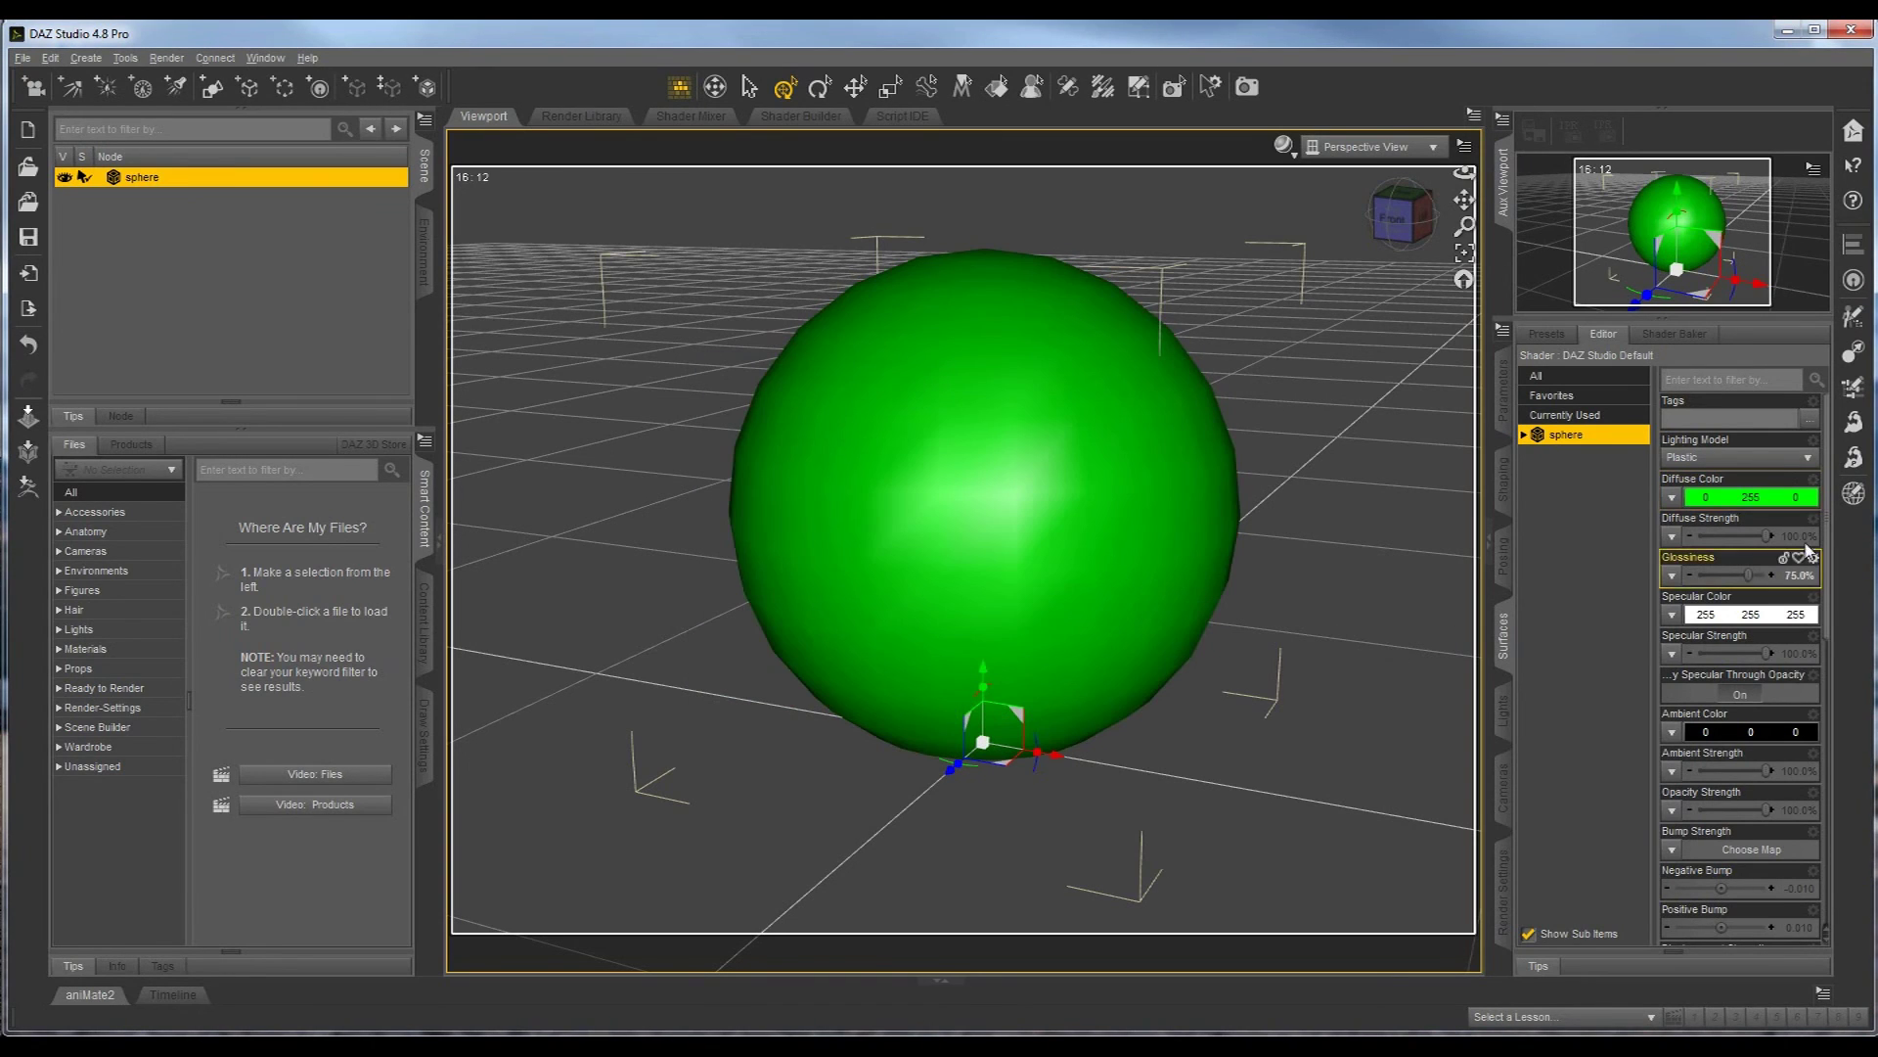
# - Try magenta (247, 0, 255) and yellow (251, 255, 0) as the sphere's Diffuse Color
pyautogui.click(1729, 503)
pyautogui.moveTo(994, 428); pyautogui.dragTo(971, 372)
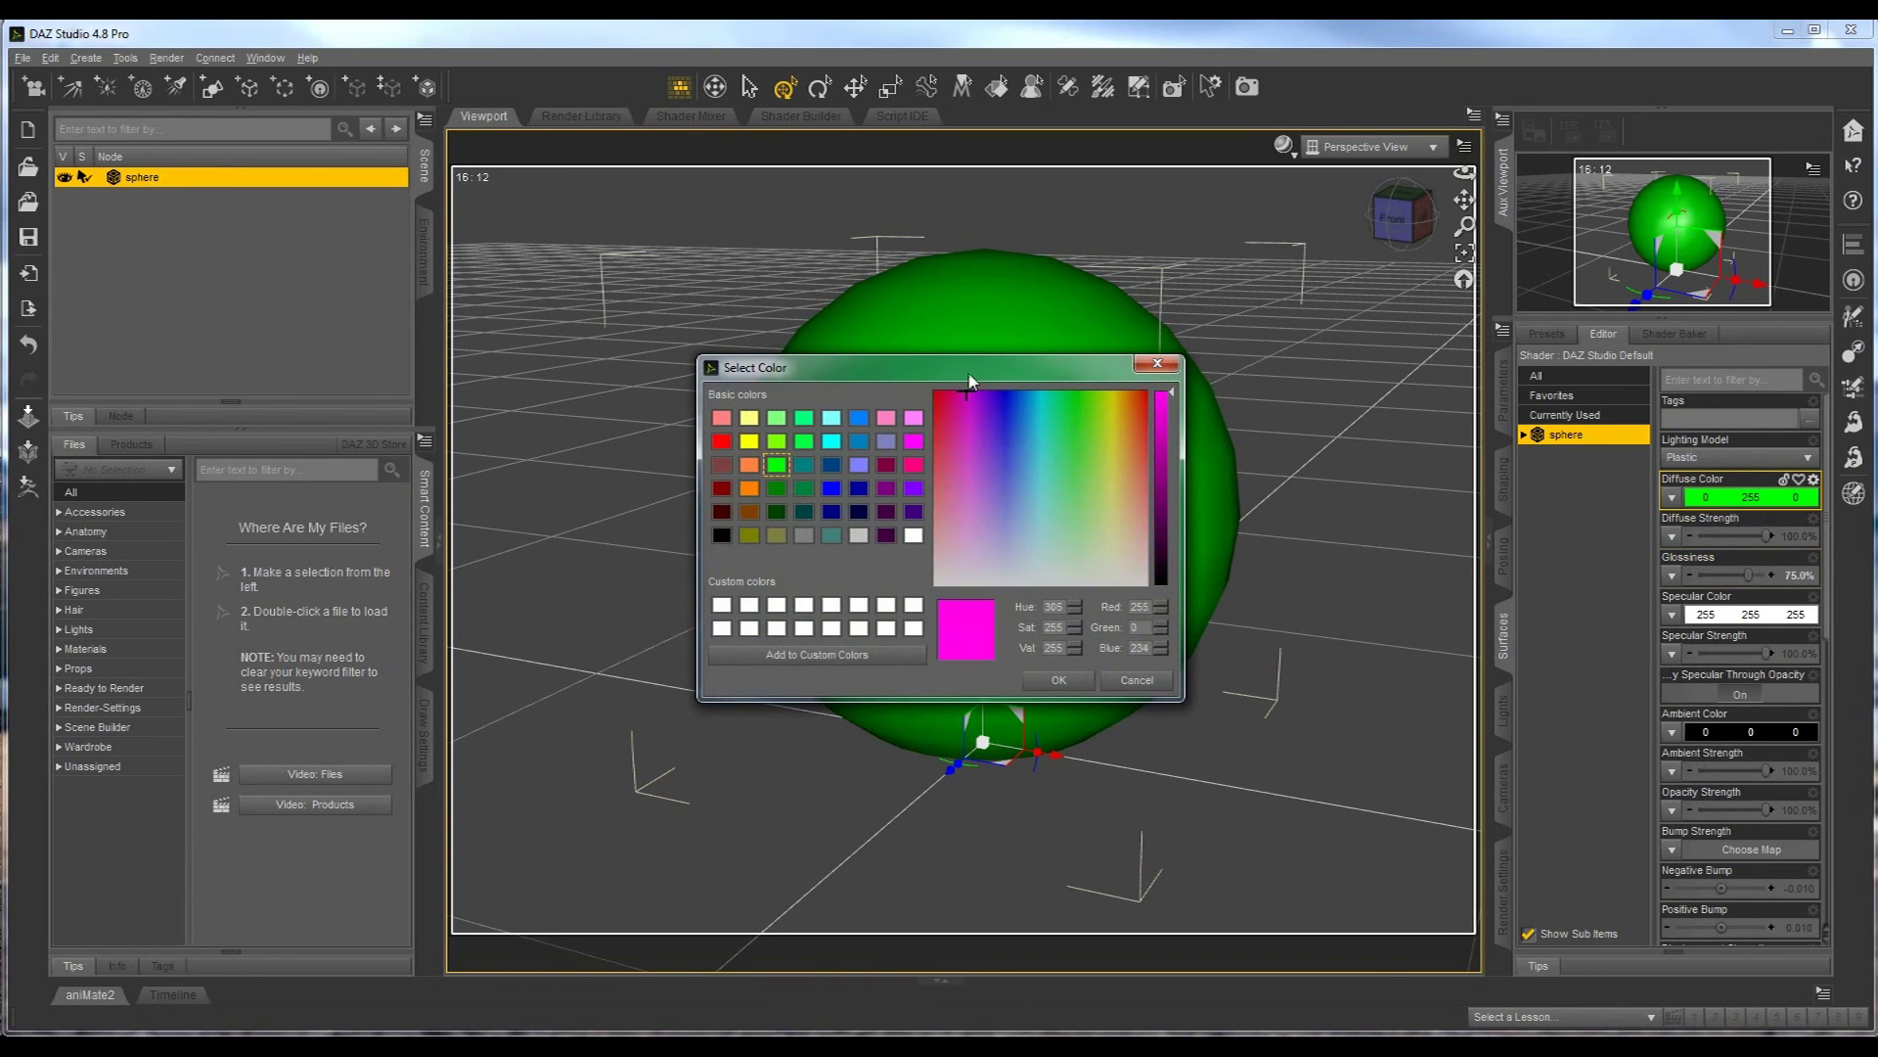
pyautogui.click(1062, 682)
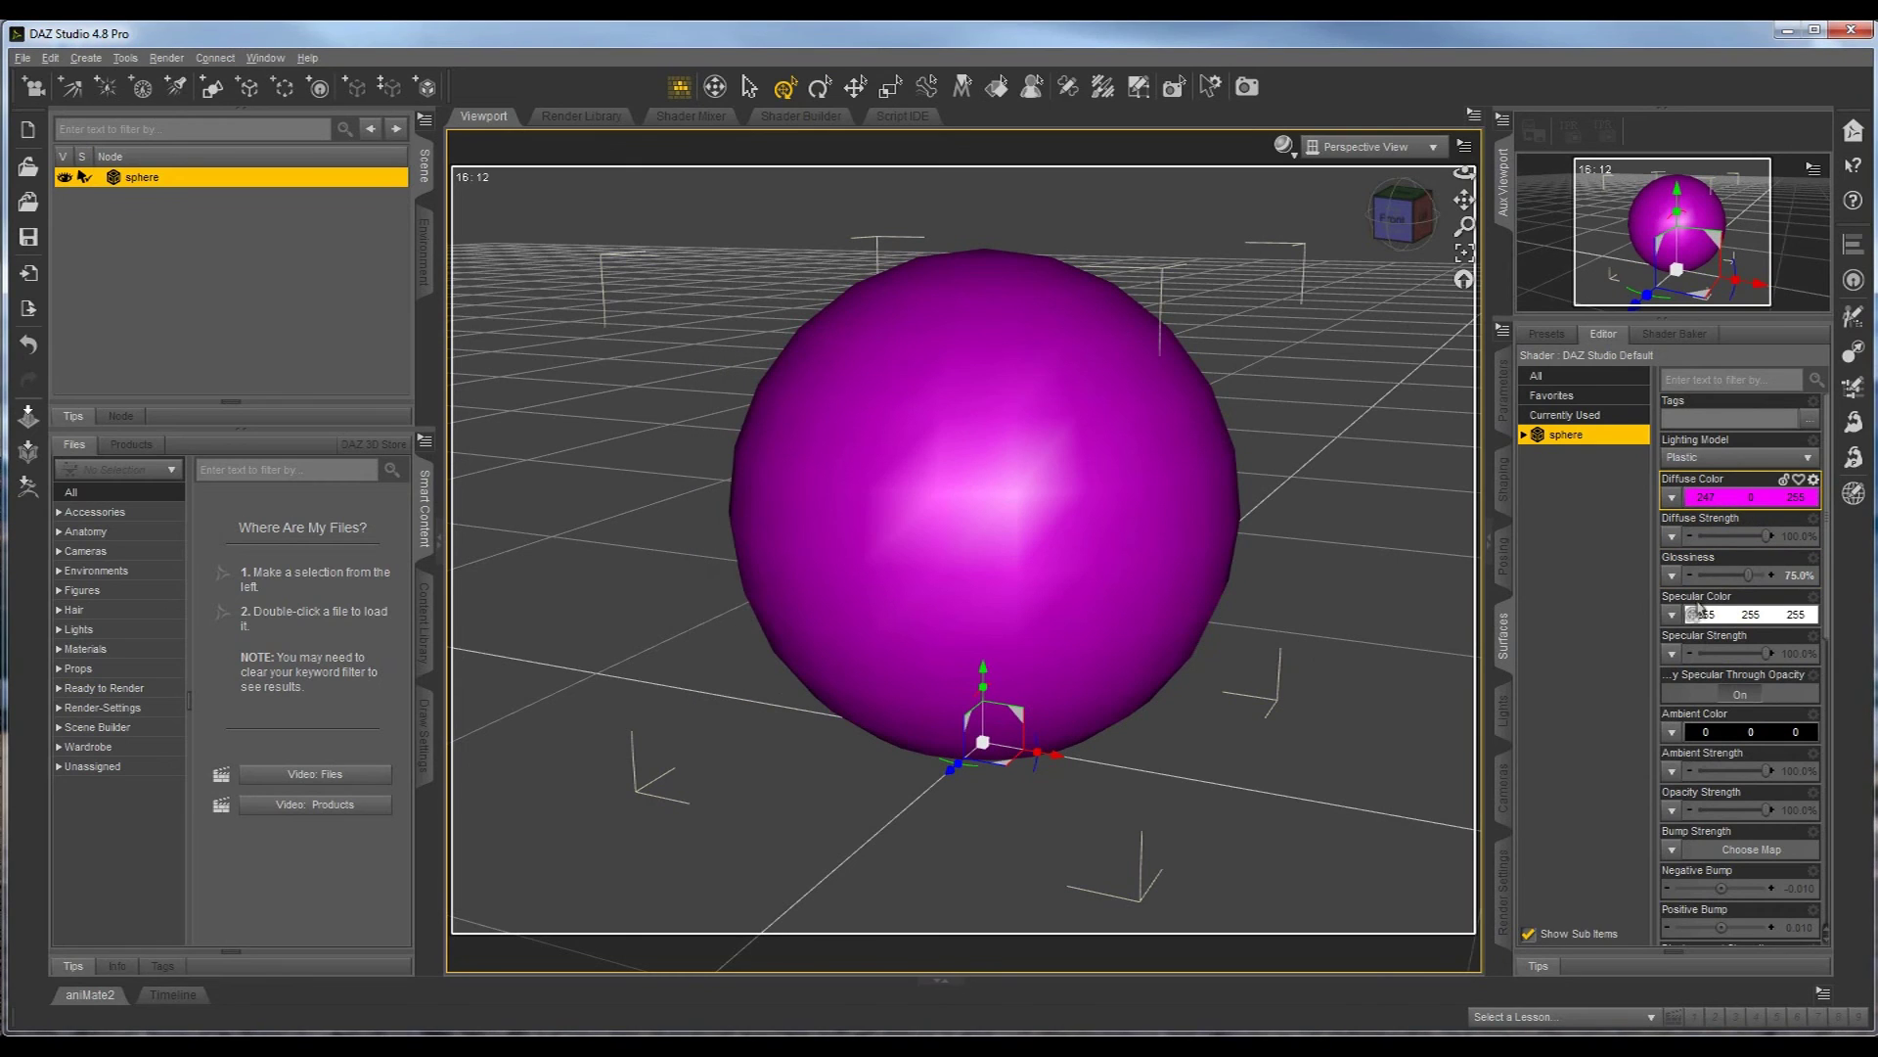
pyautogui.click(1731, 497)
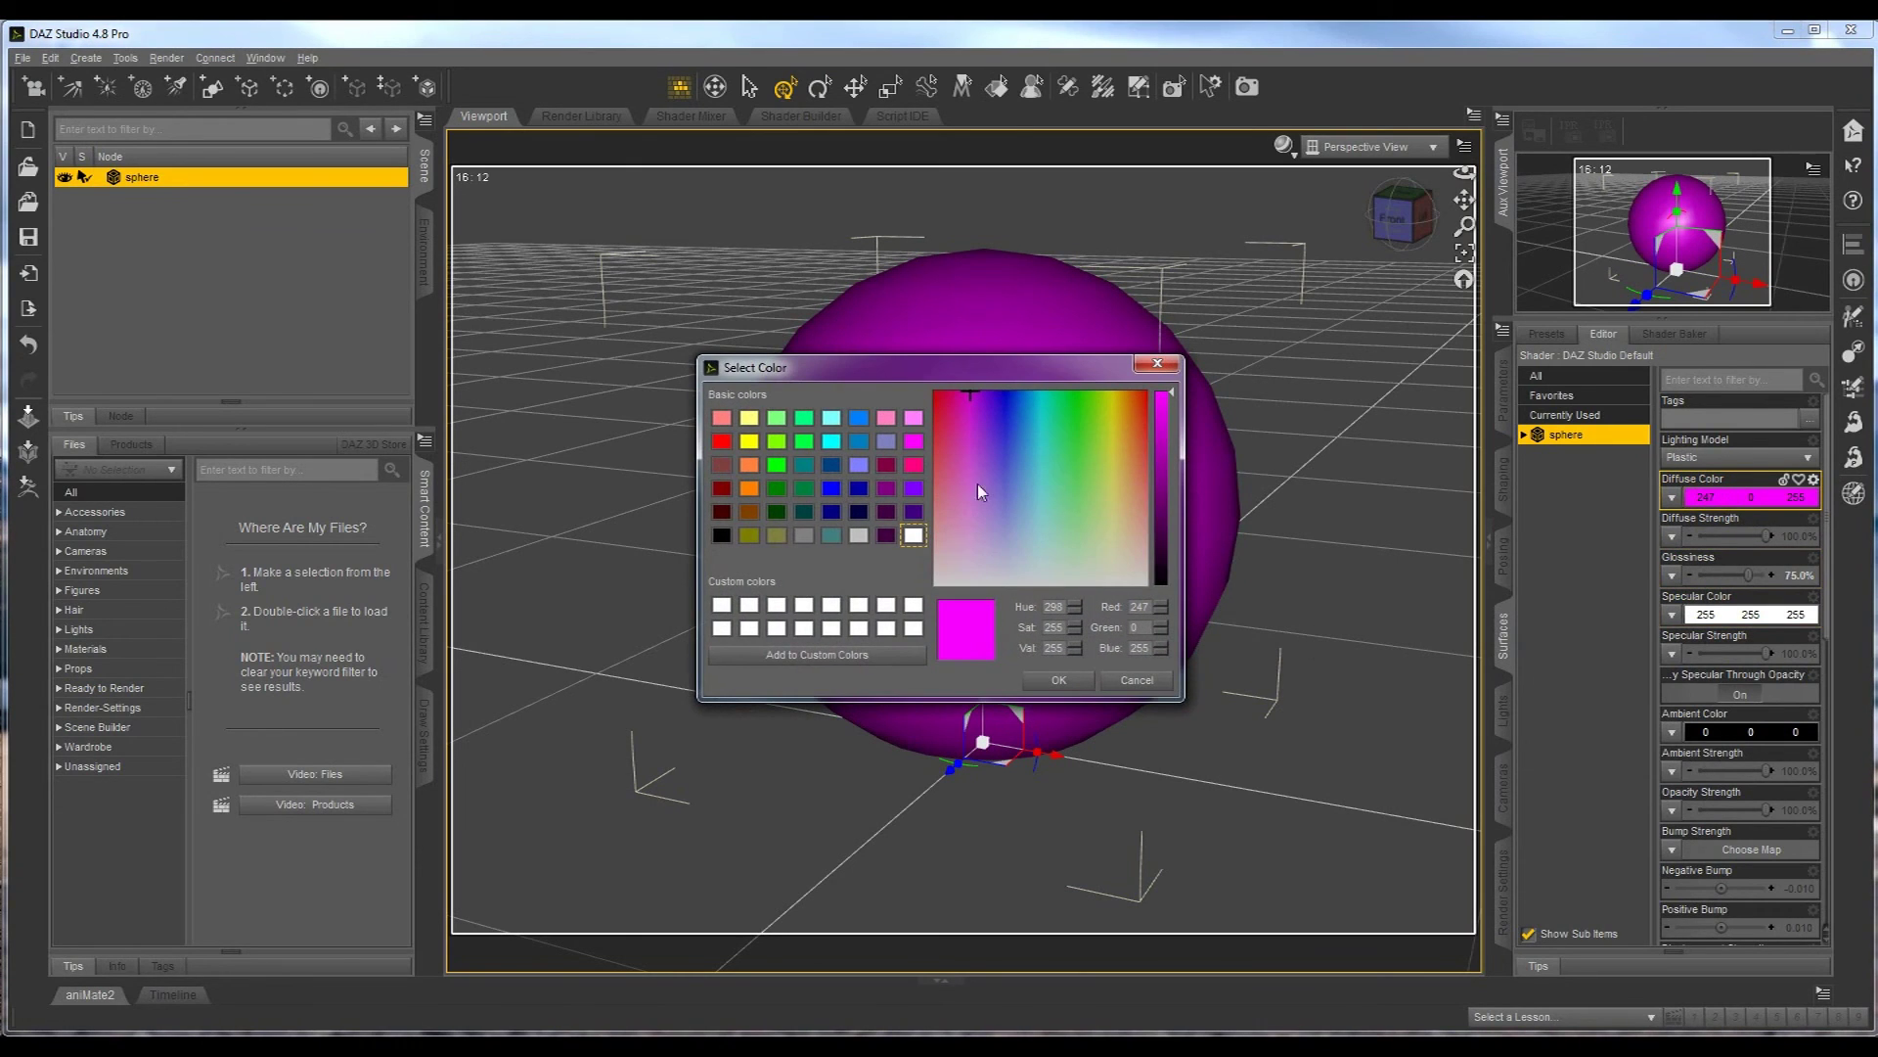
pyautogui.moveTo(1078, 456); pyautogui.dragTo(1111, 377)
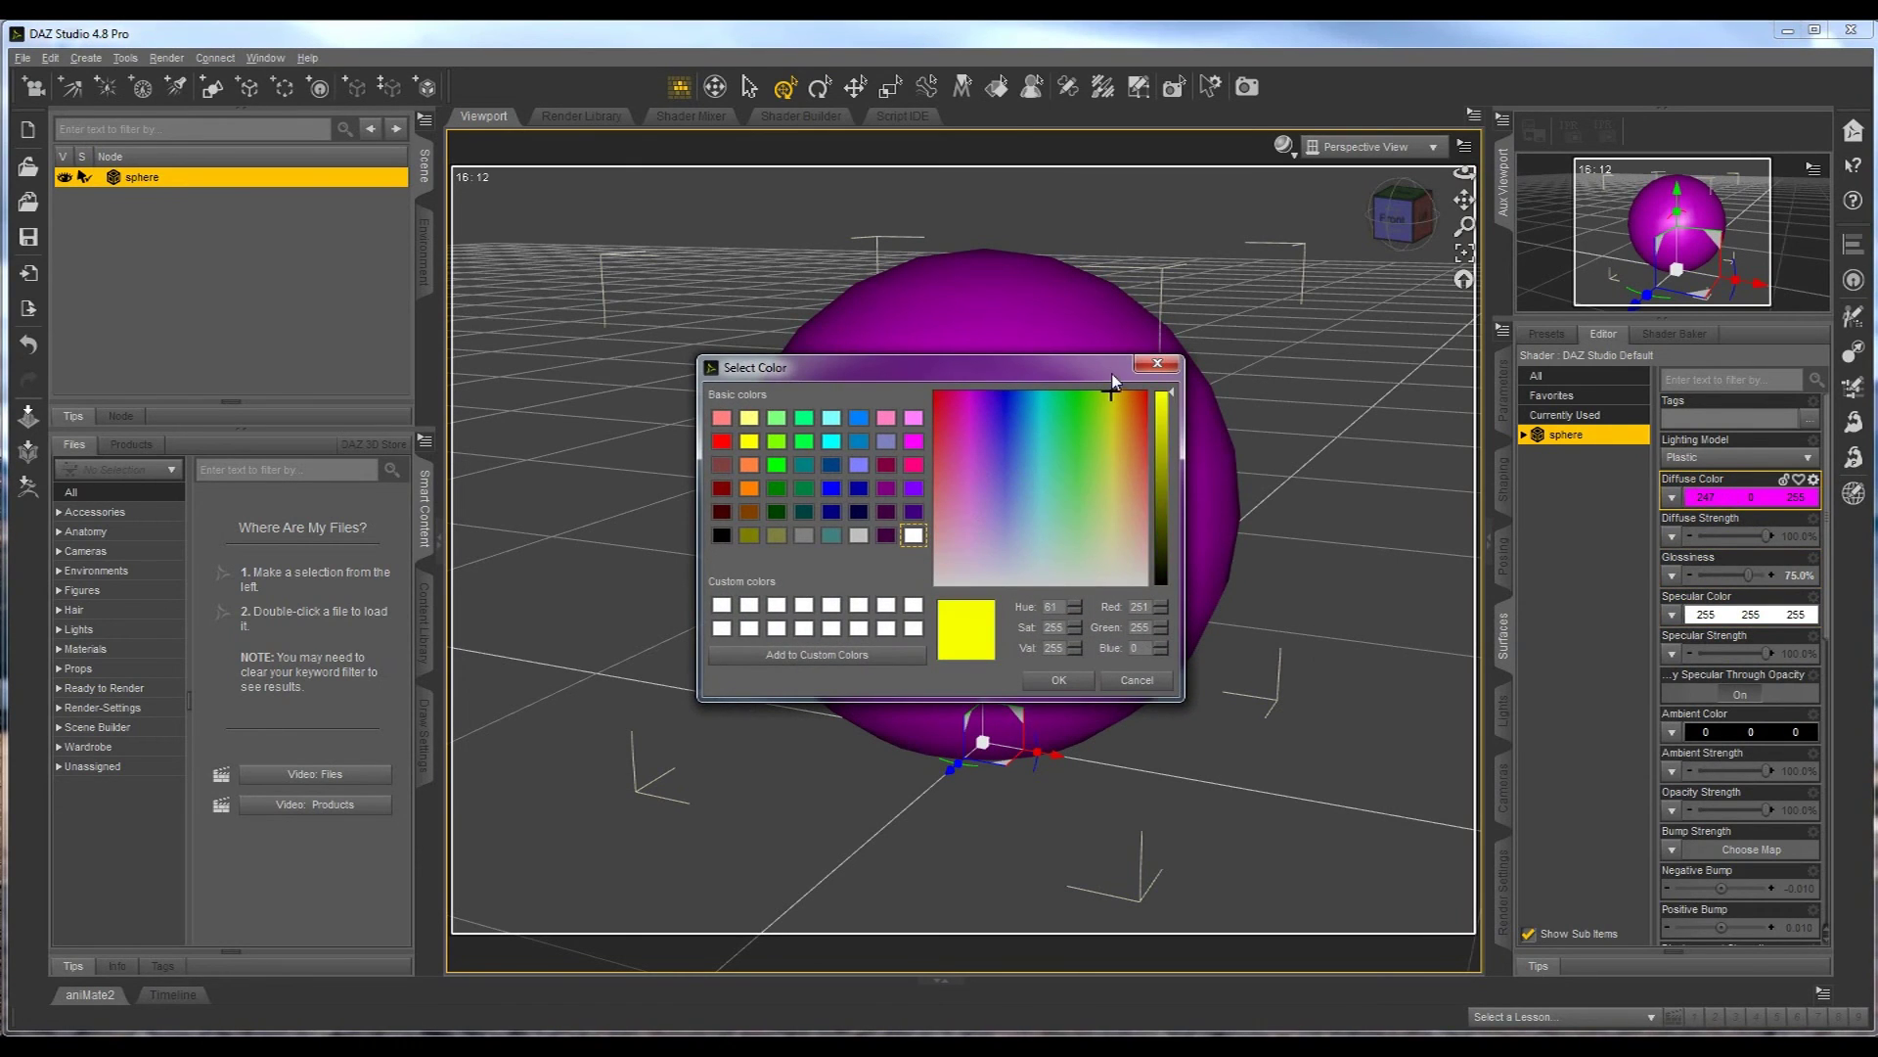
pyautogui.click(1059, 680)
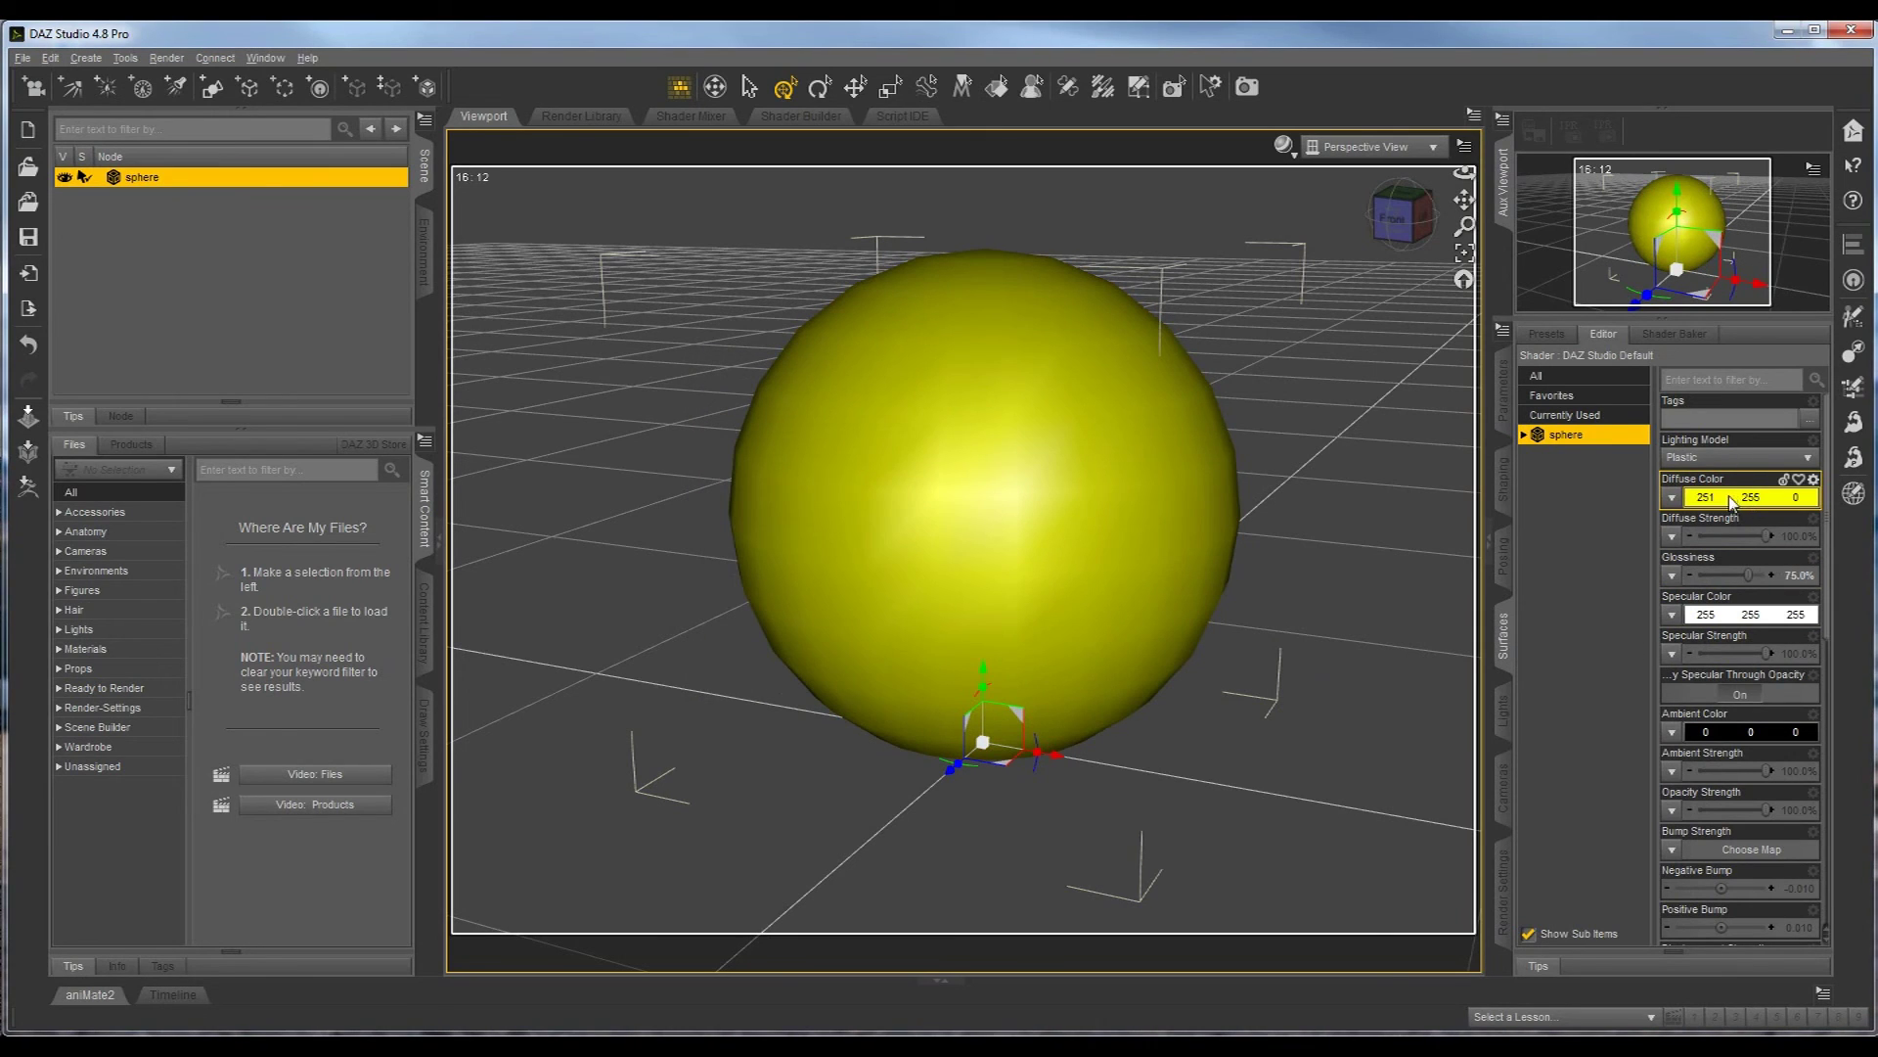
# - Set the sphere's Diffuse Color to bright green (0, 255, 29)
pyautogui.click(1732, 498)
pyautogui.moveTo(1075, 474); pyautogui.dragTo(1071, 381)
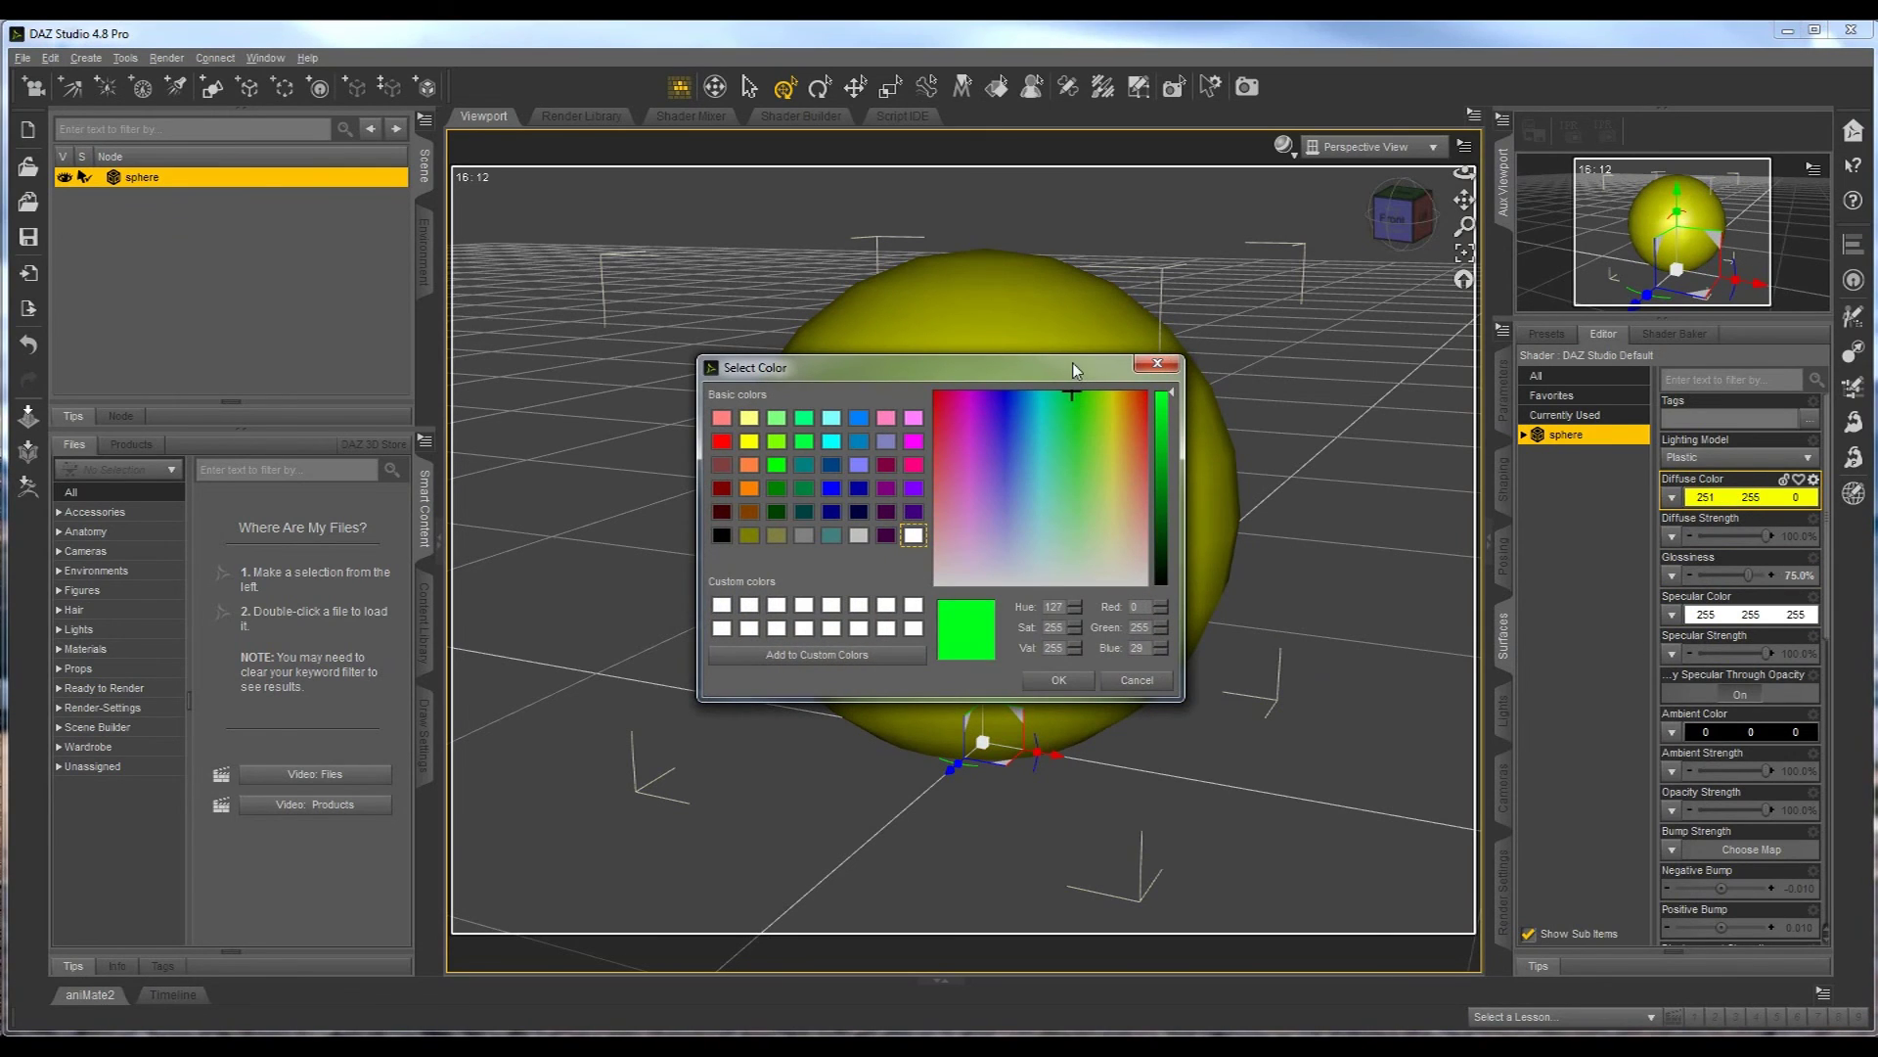
pyautogui.click(1058, 680)
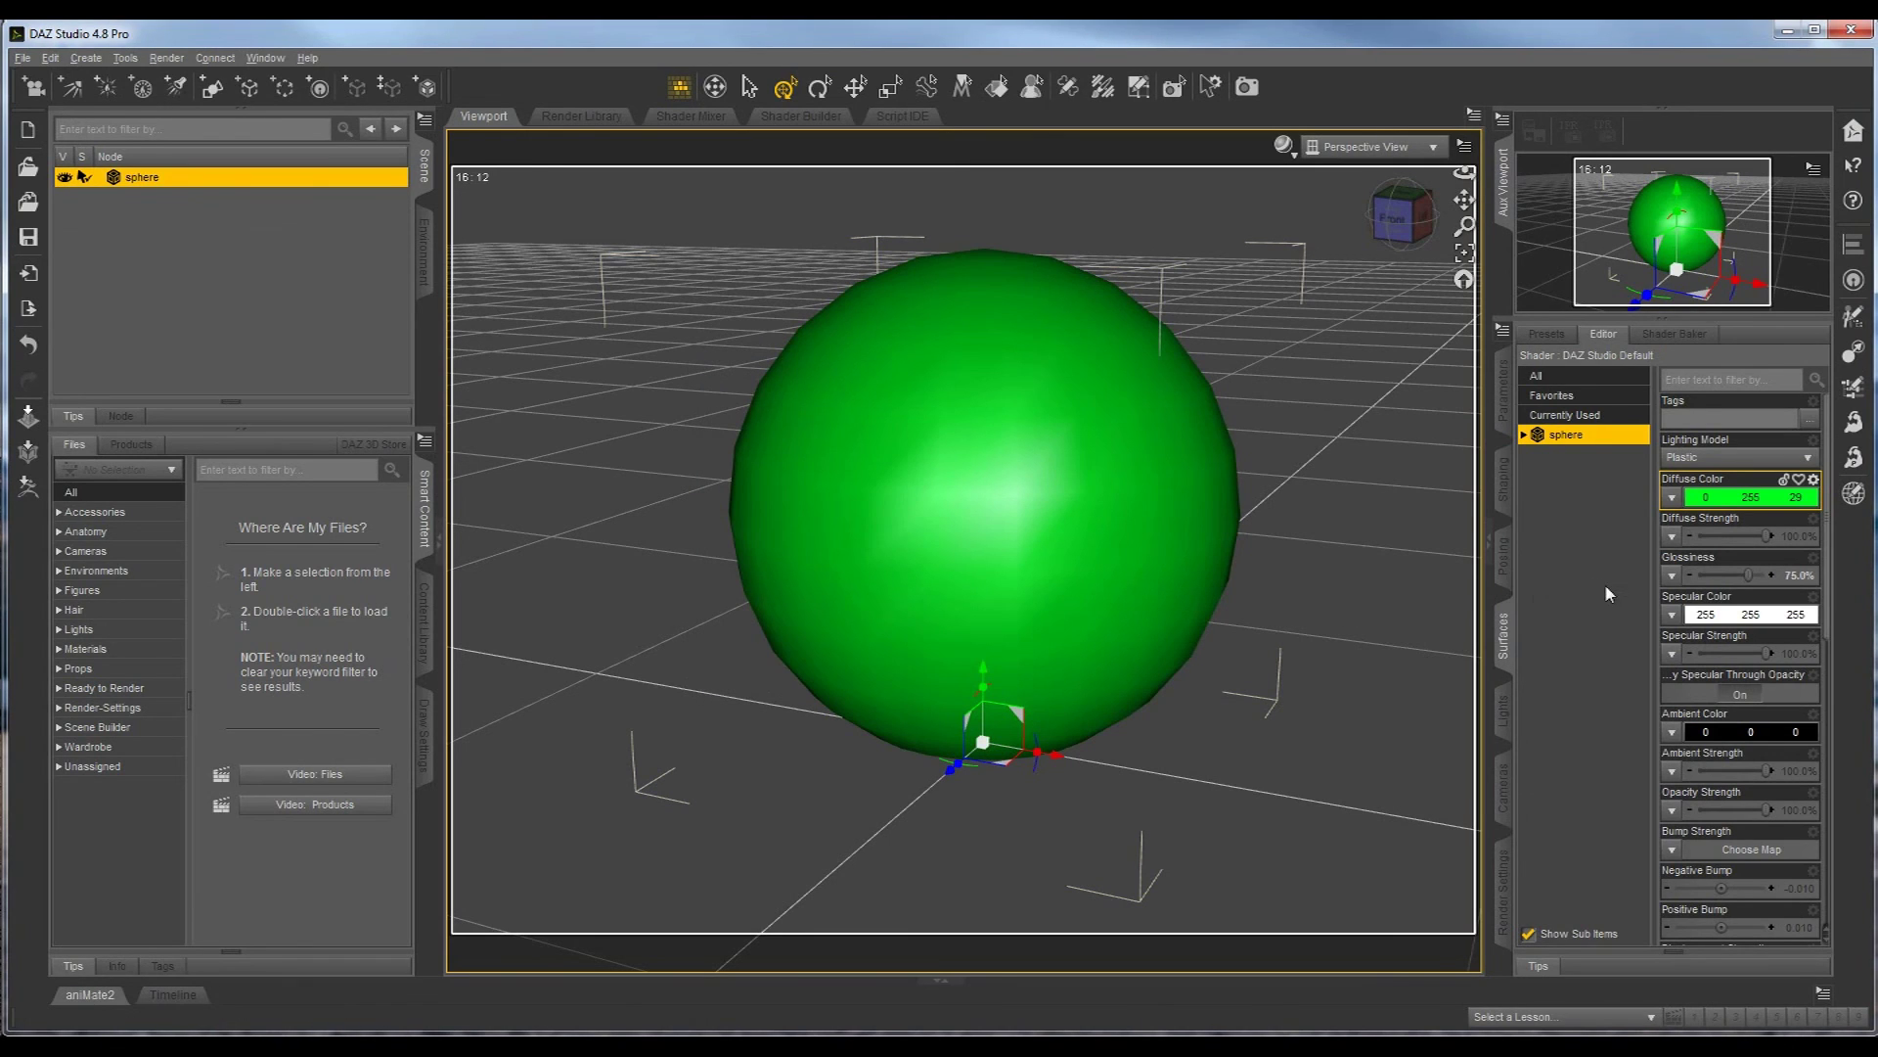
# - Set the Glossiness of the sphere's surface to 25%
pyautogui.click(1800, 577)
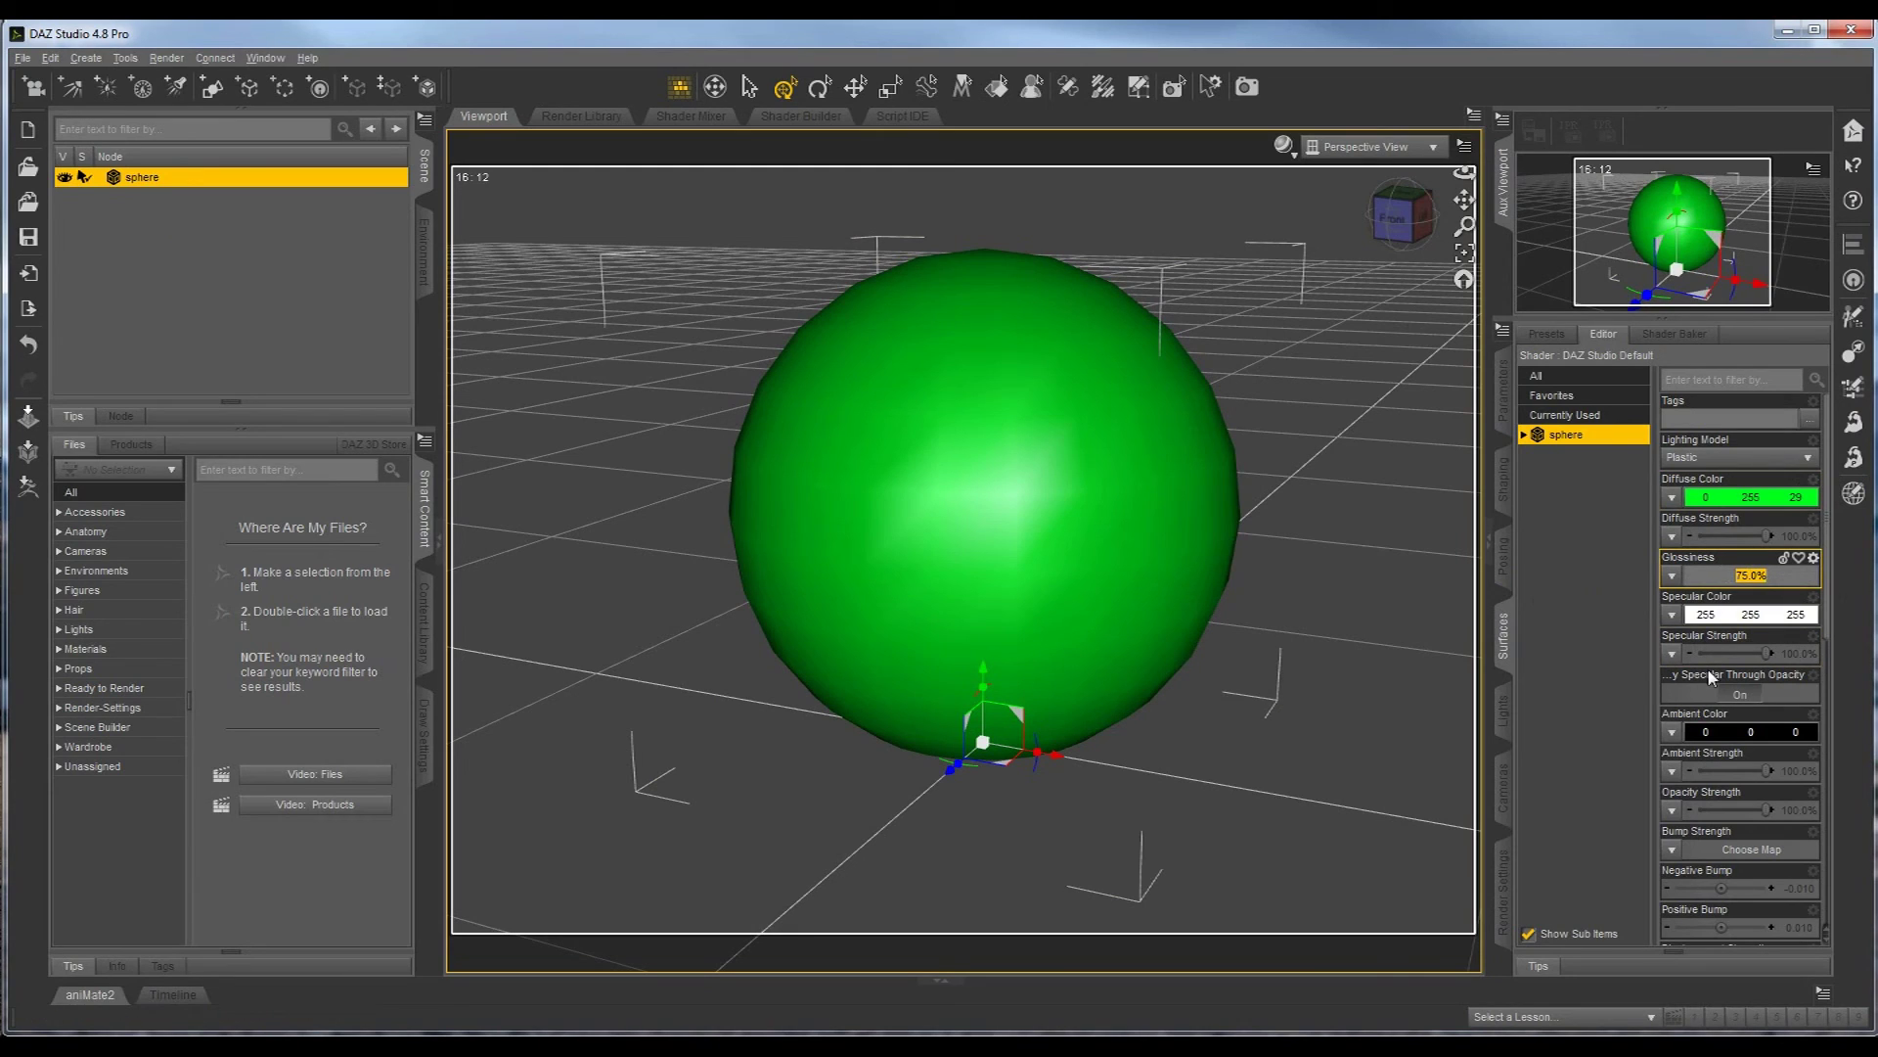
pyautogui.write('25')
pyautogui.press('Return')
pyautogui.click(1677, 683)
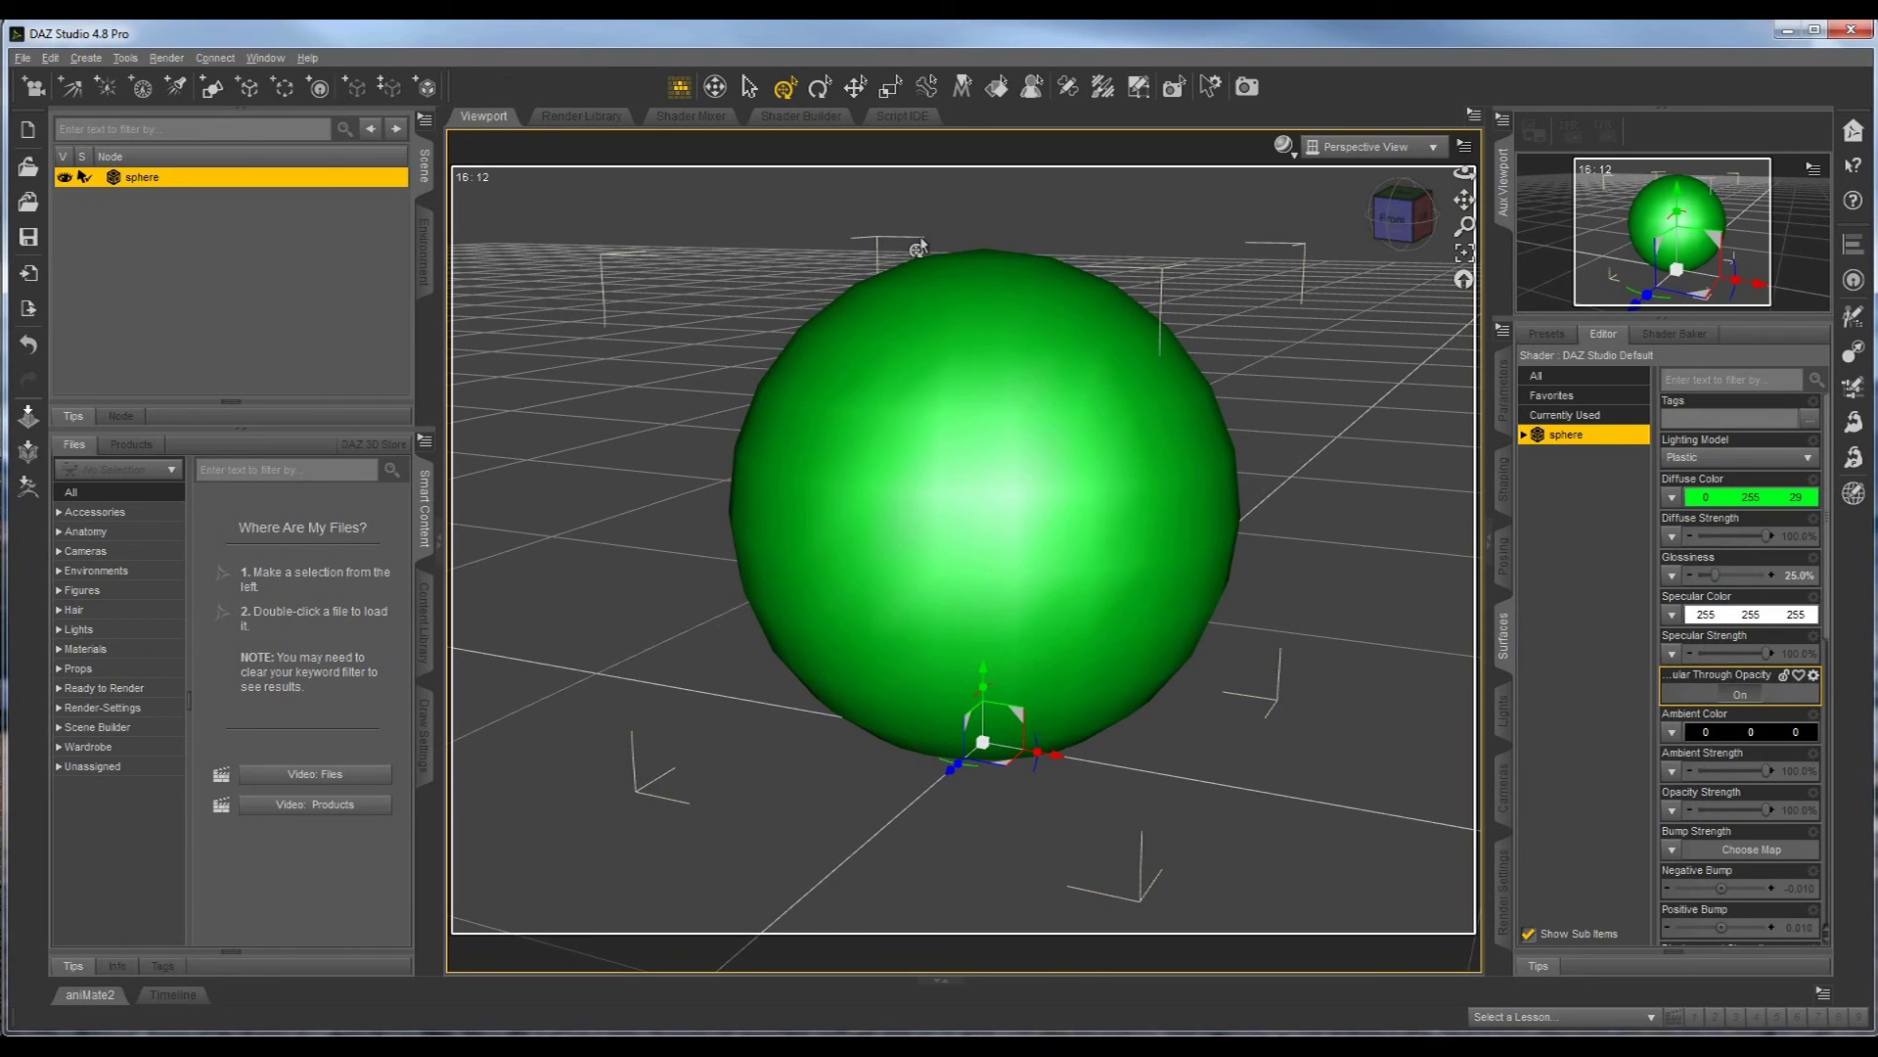
# - Deselect the green sphere, render the scene, and stop the render before it finishes
pyautogui.click(1336, 427)
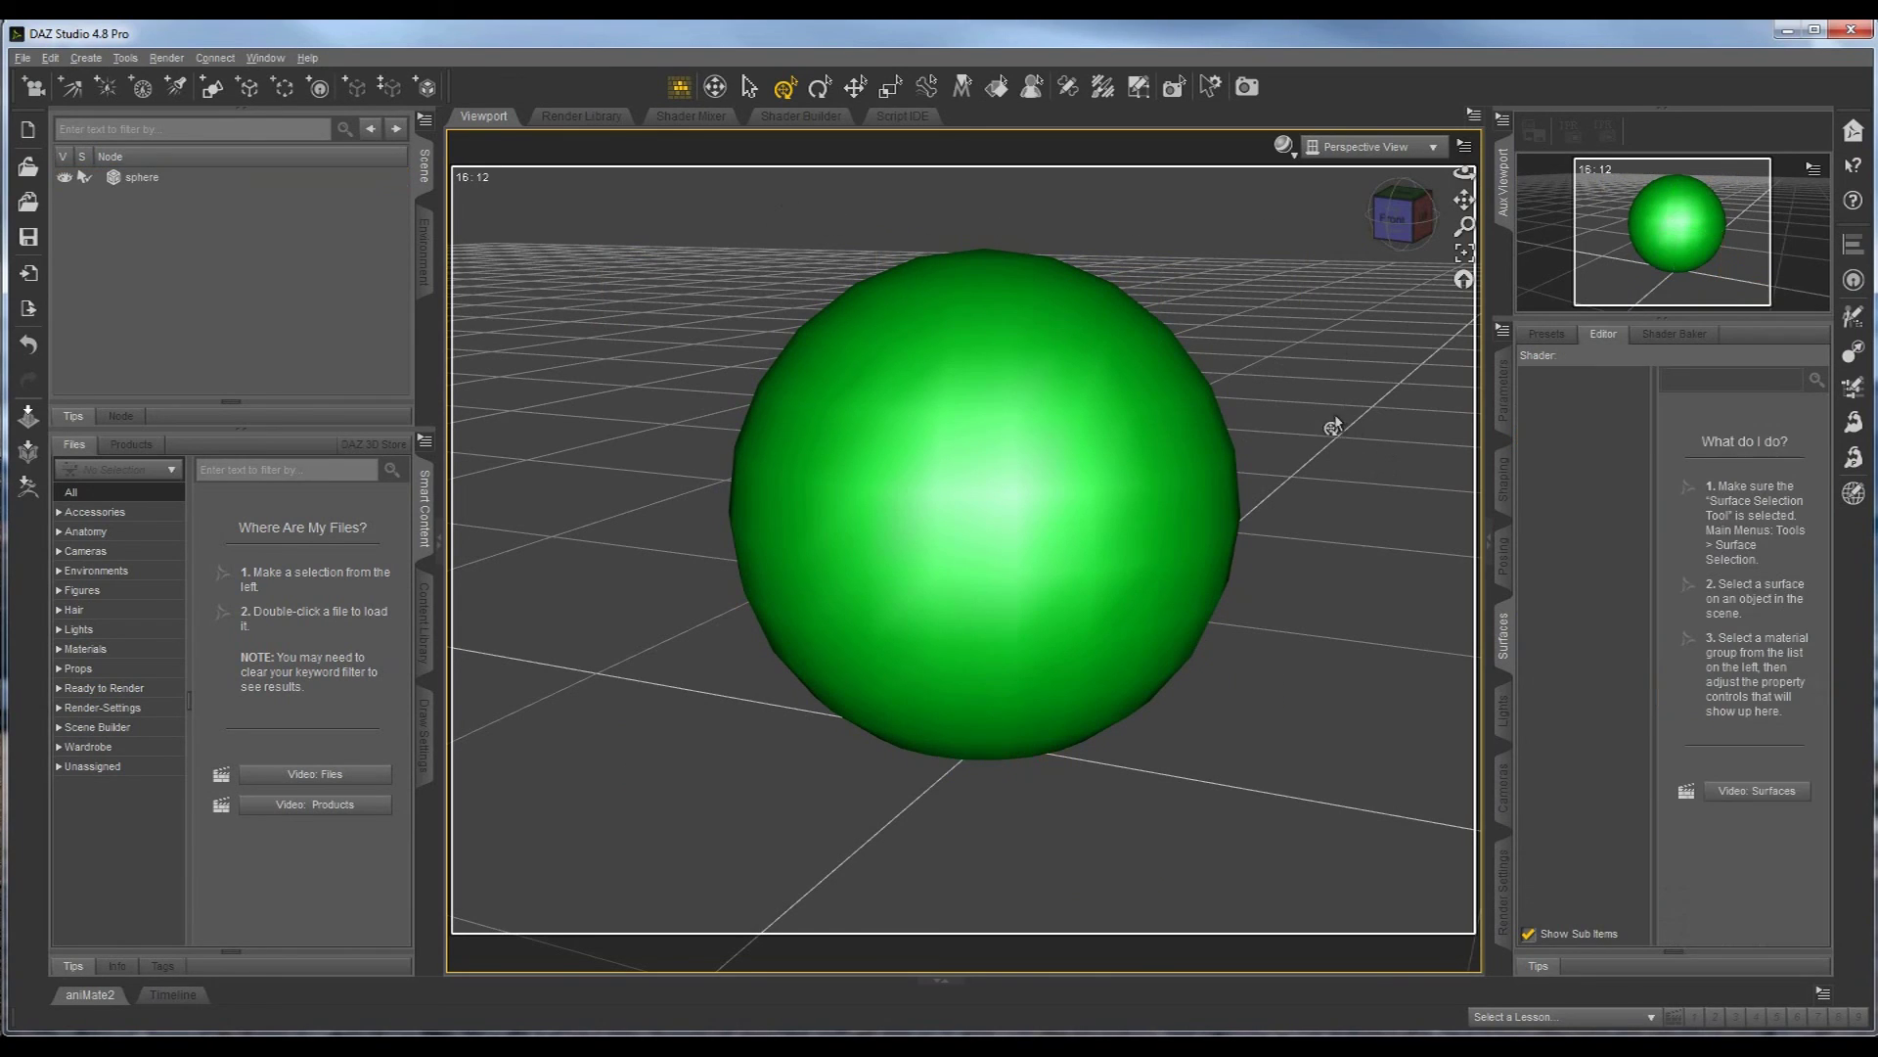
pyautogui.click(1248, 96)
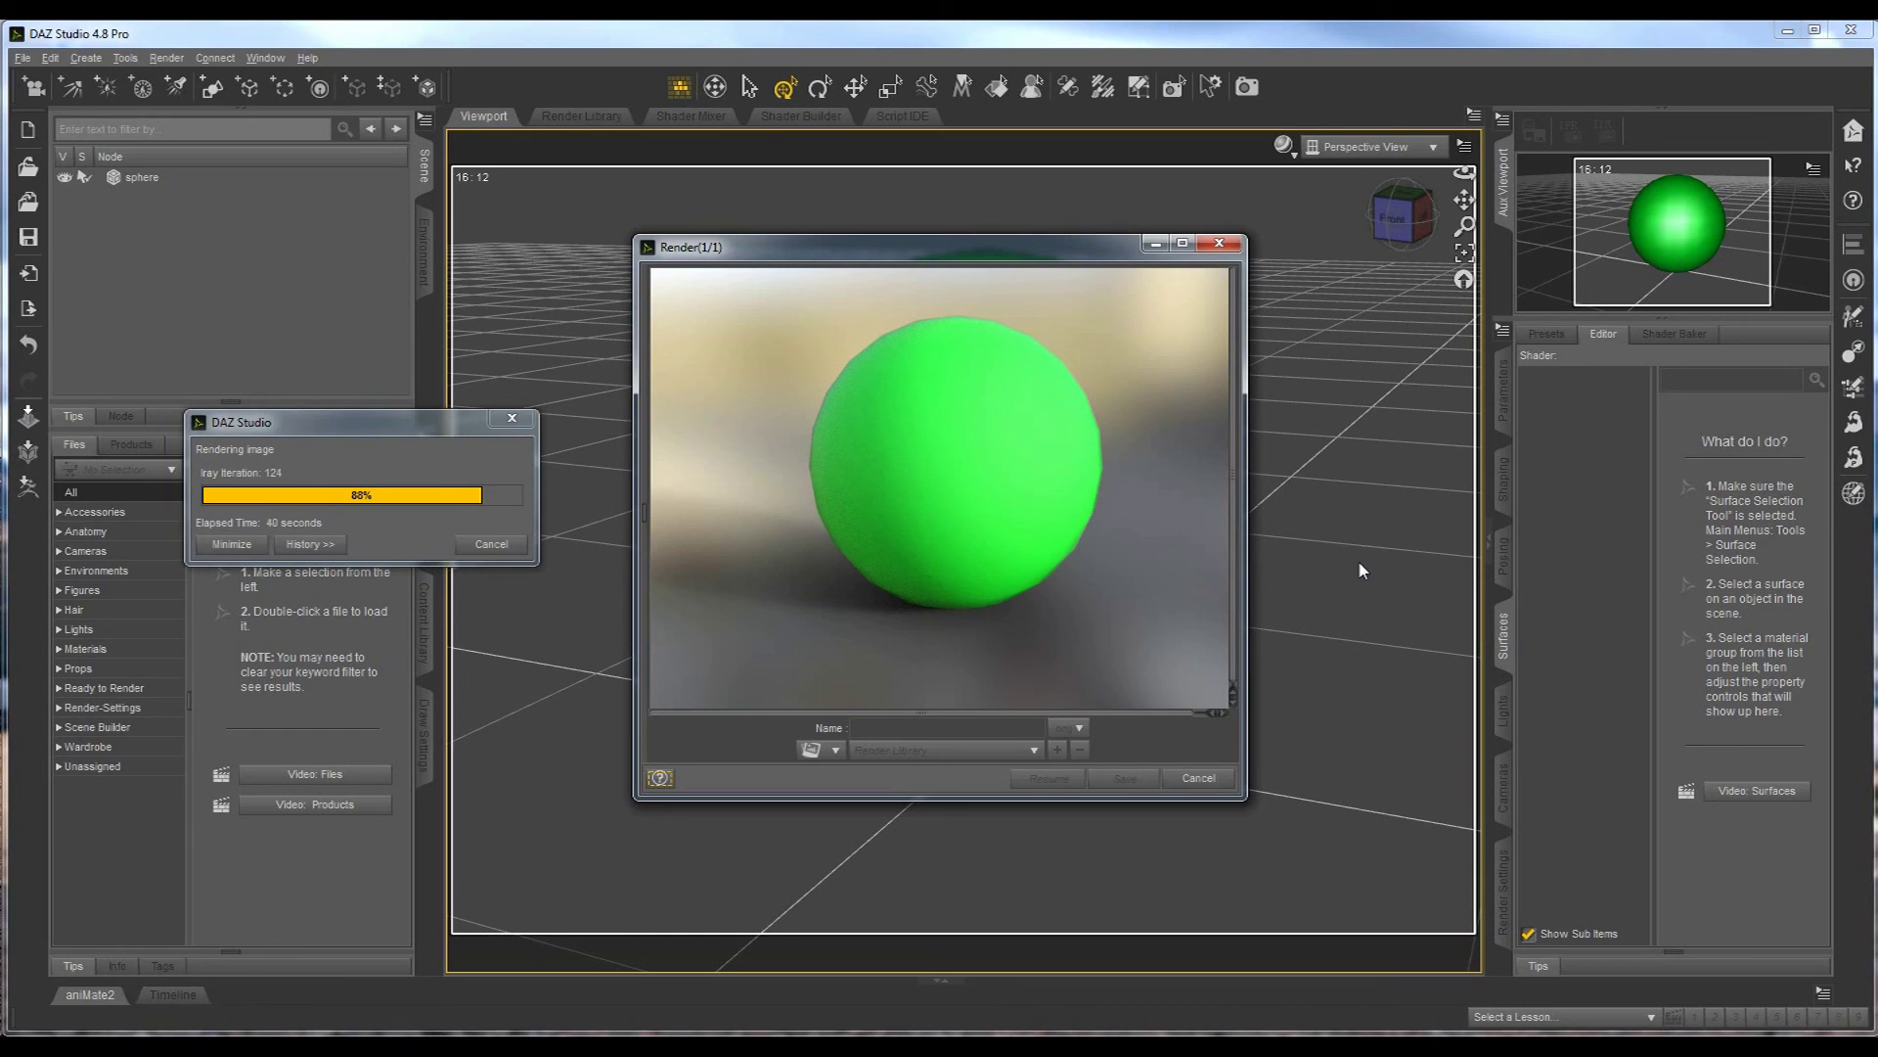
pyautogui.click(494, 546)
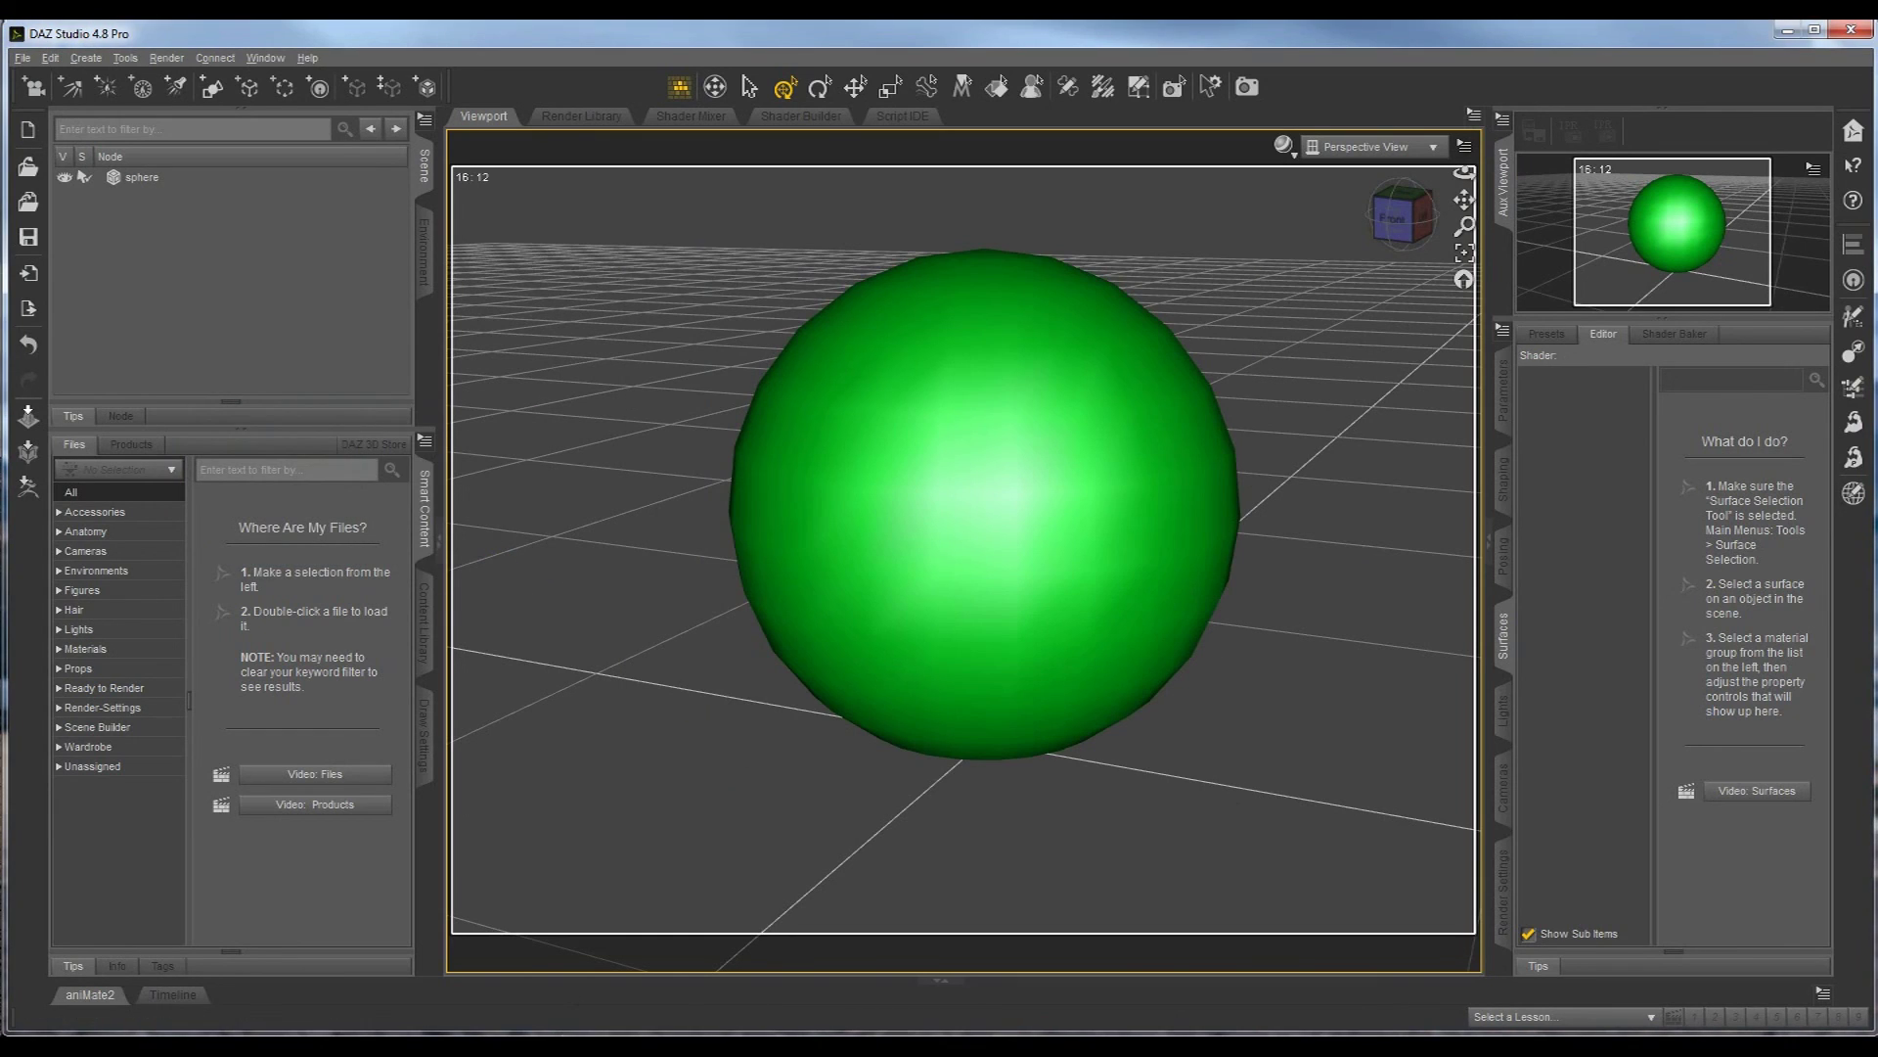
# - Bring up the red and green sphere renders and place them side by side to compare their glossiness
pyautogui.moveTo(565, 1021)
pyautogui.click(585, 937)
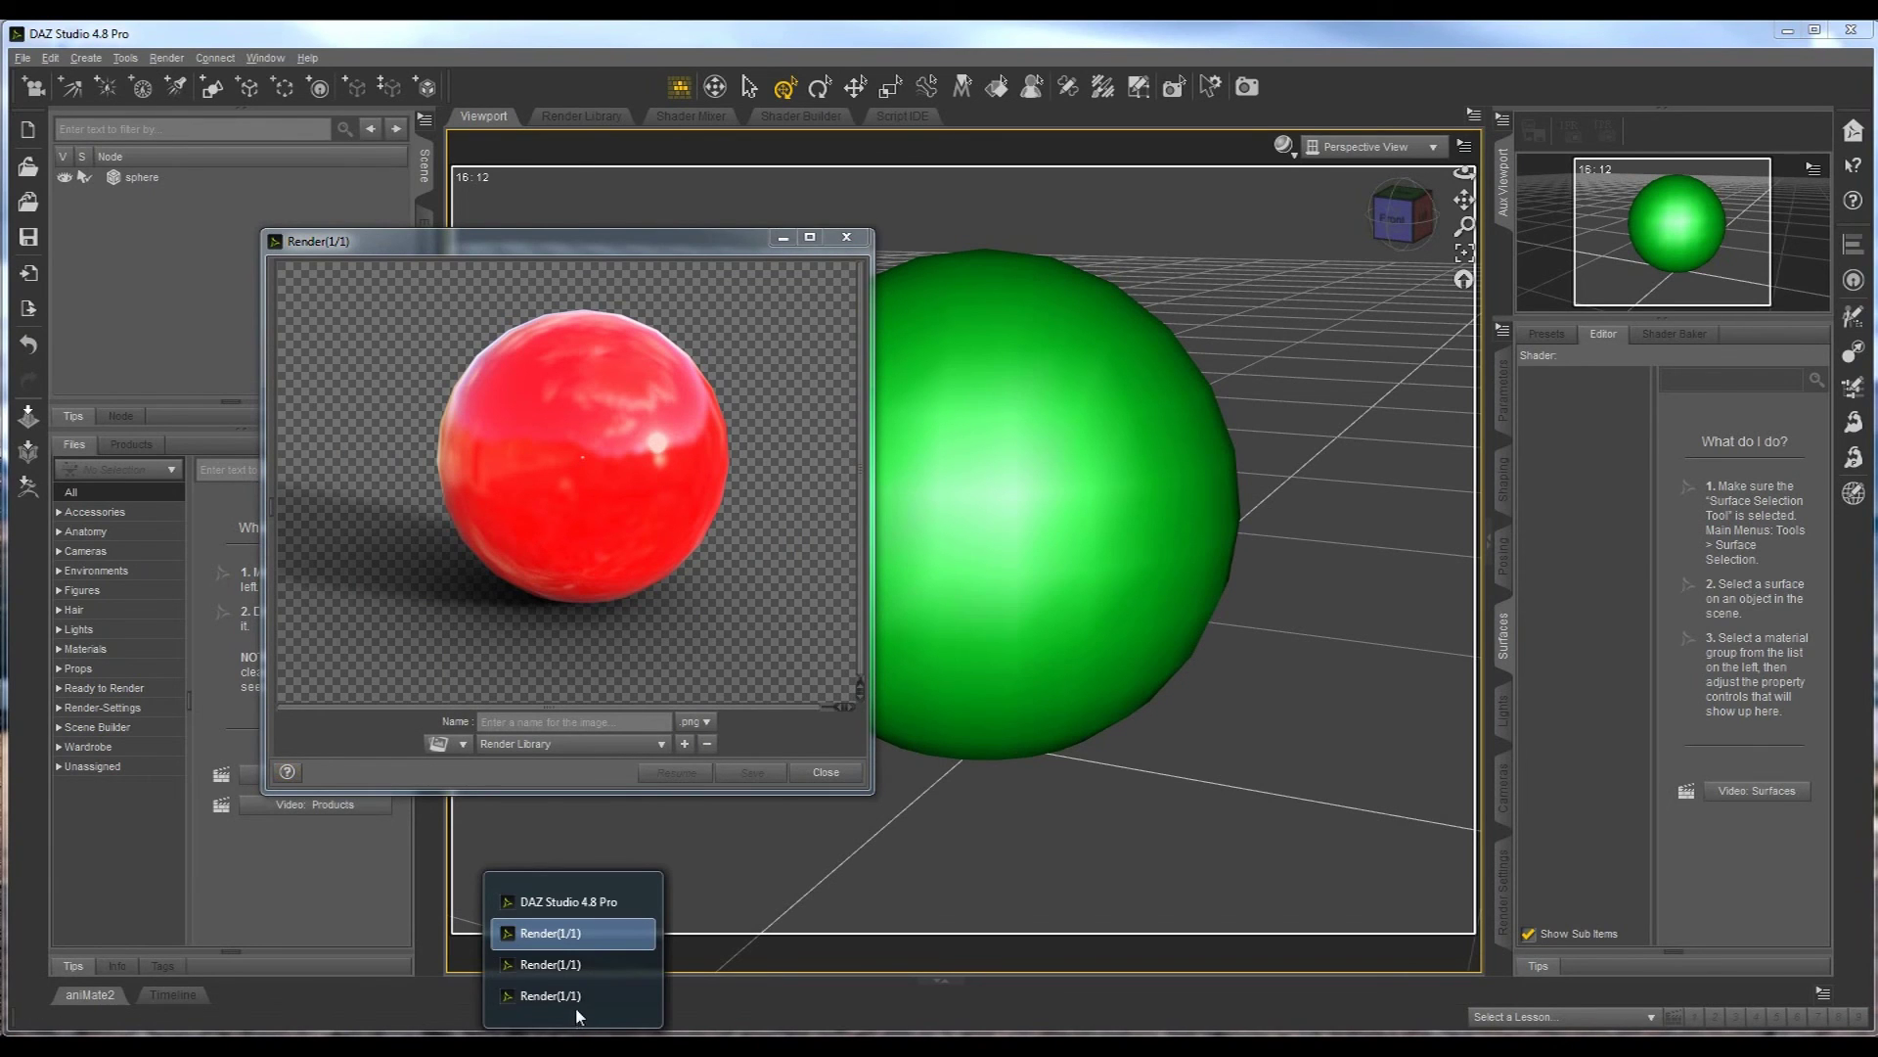
pyautogui.click(577, 995)
pyautogui.click(560, 248)
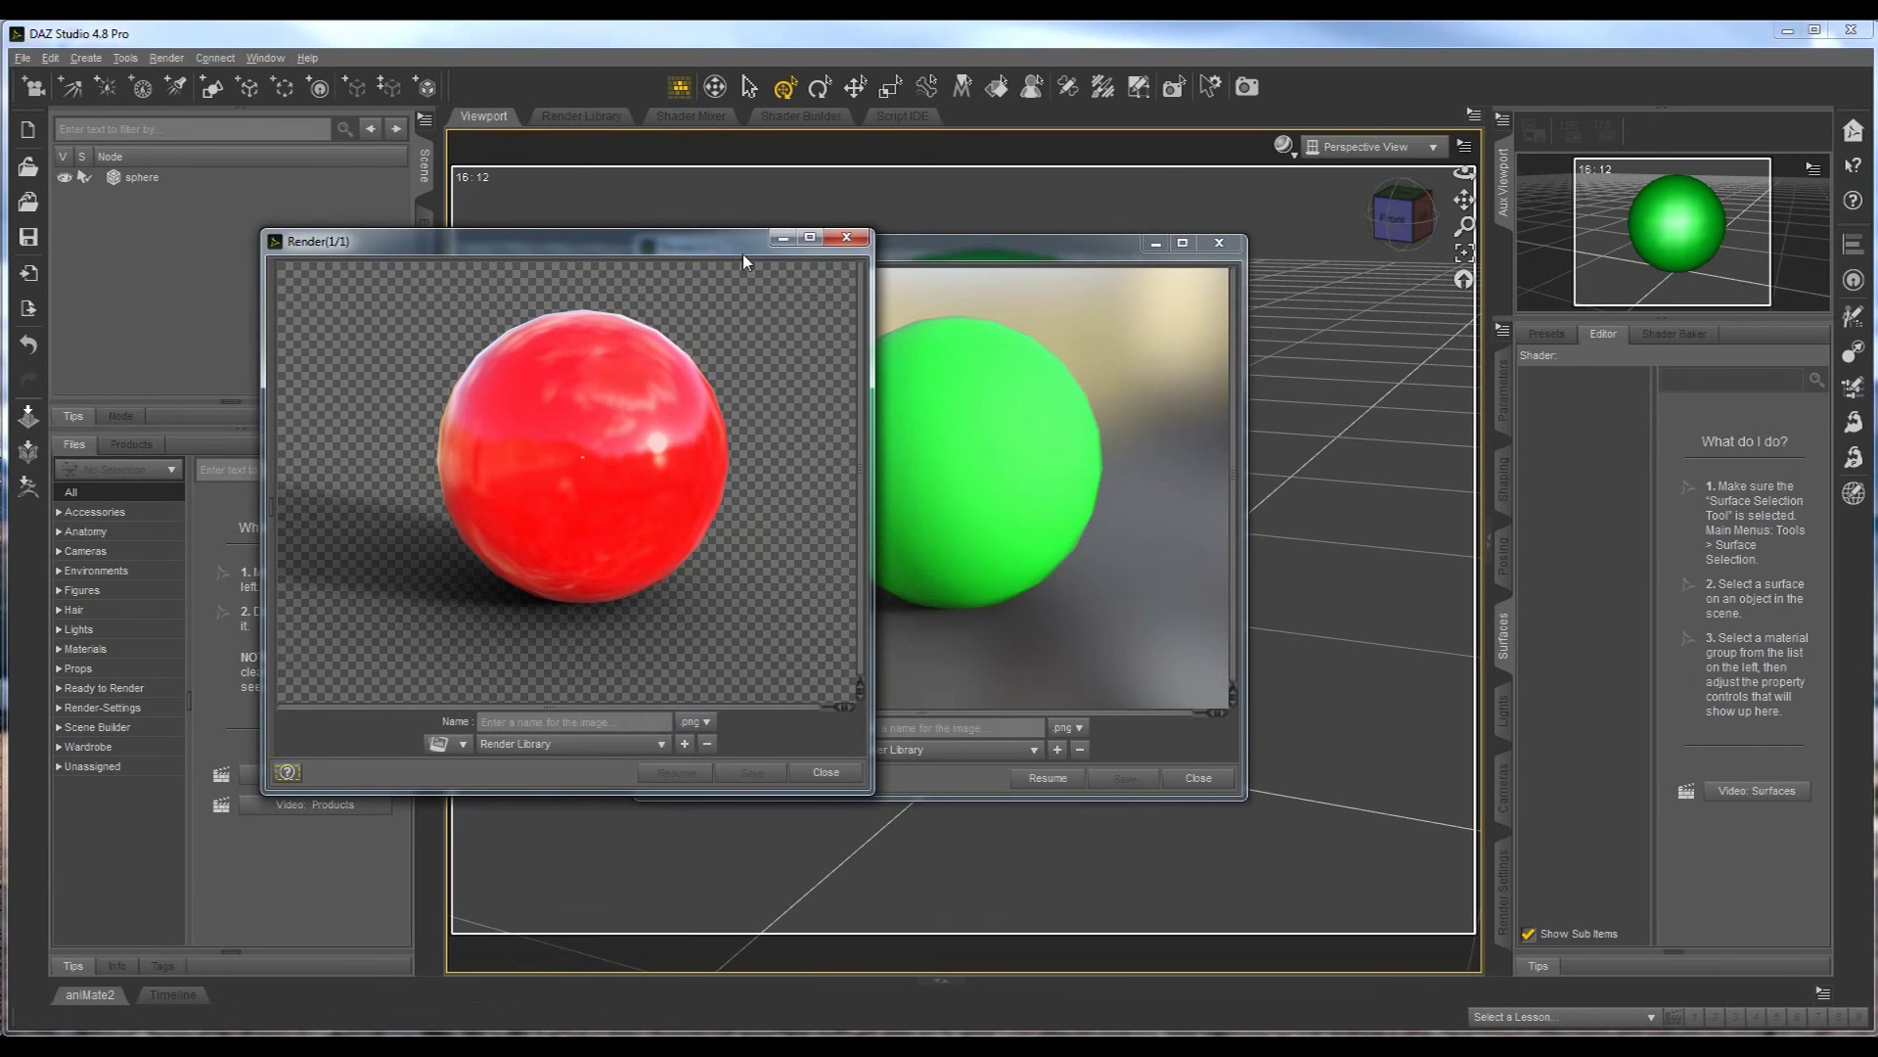
pyautogui.moveTo(941, 257); pyautogui.dragTo(1188, 252)
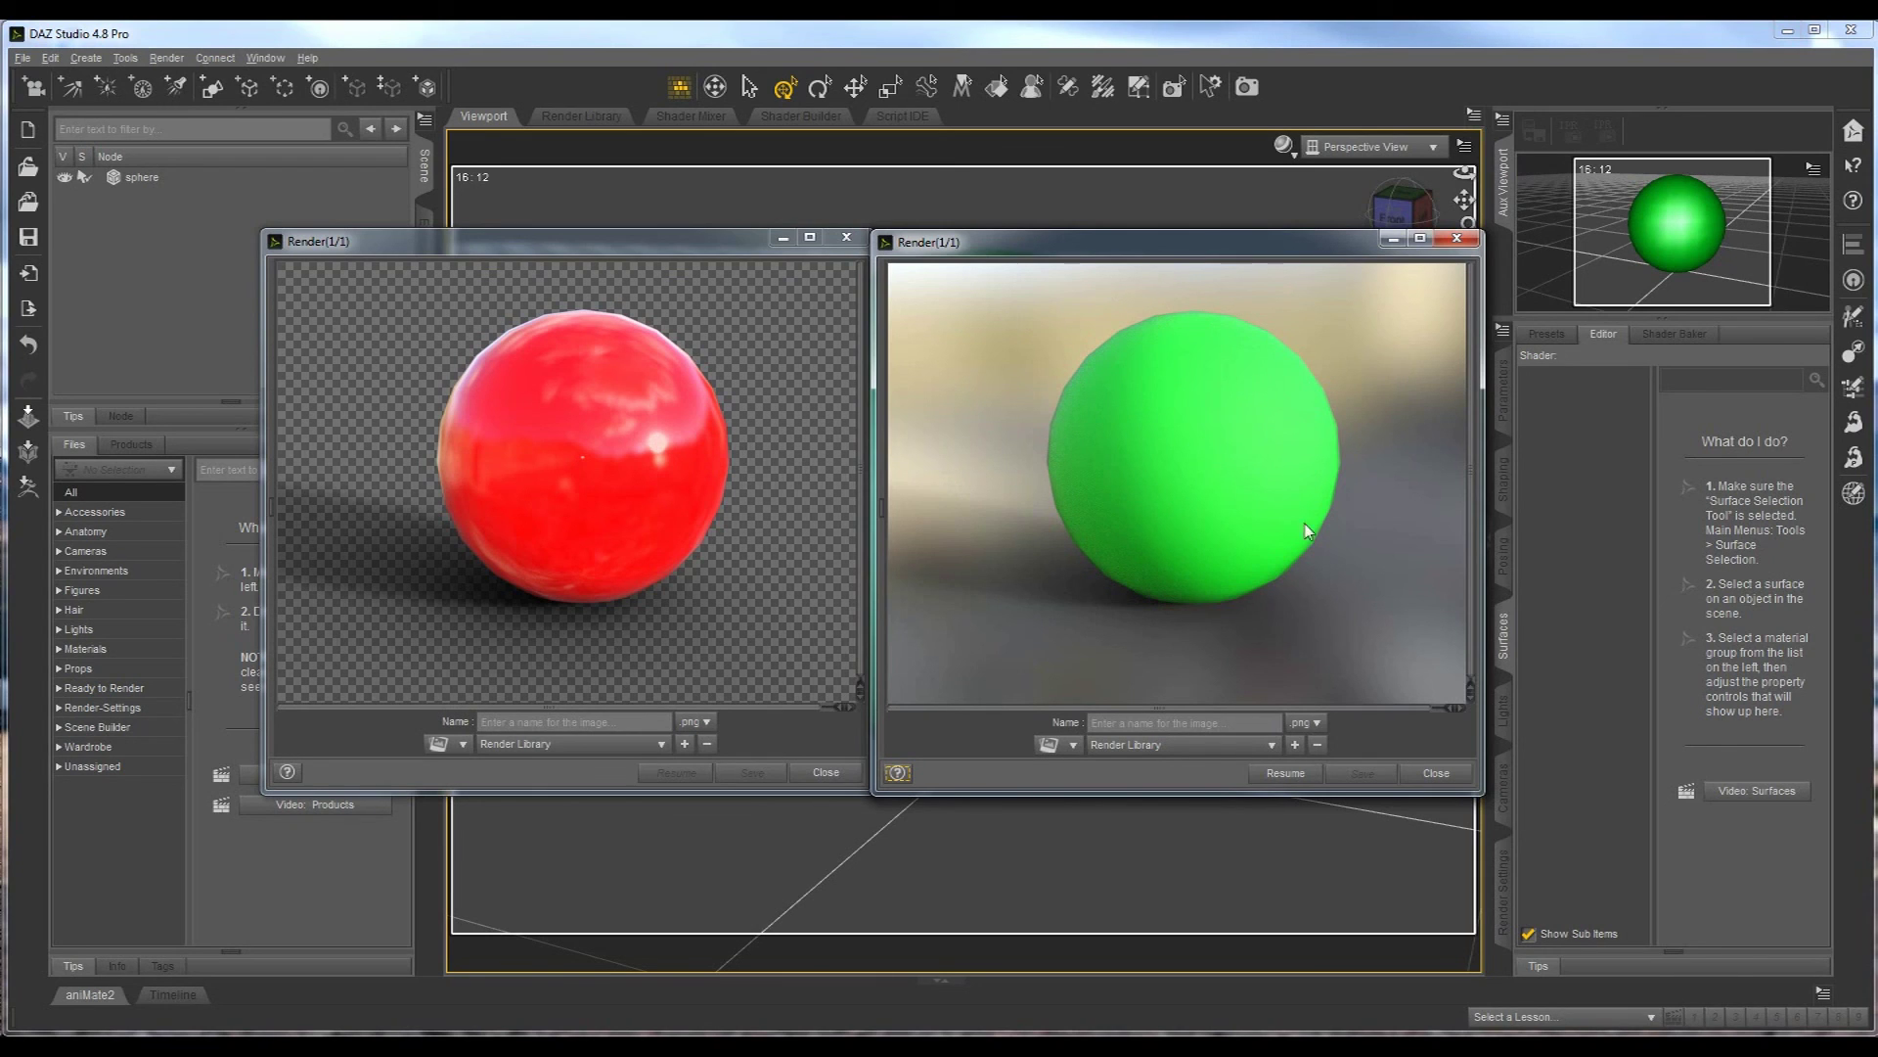
pyautogui.moveTo(910, 260); pyautogui.dragTo(1005, 252)
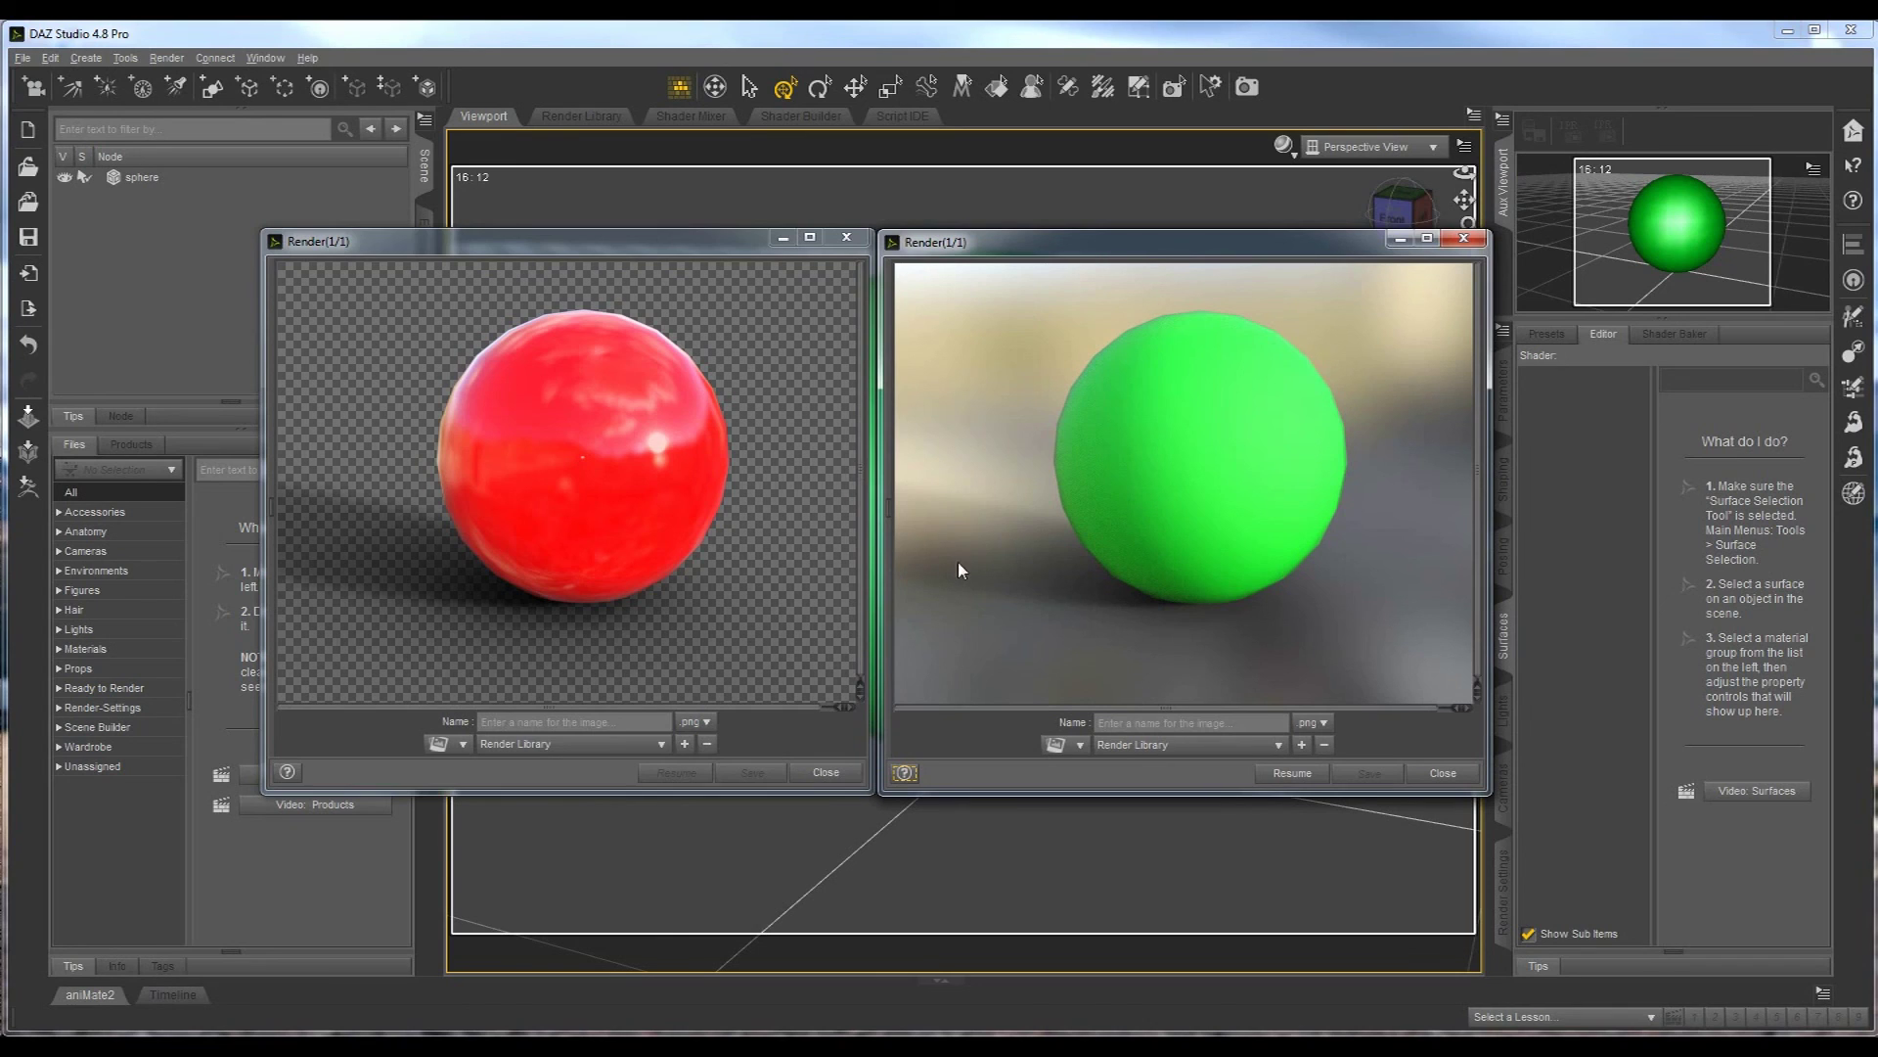
pyautogui.moveTo(1061, 244); pyautogui.dragTo(1057, 246)
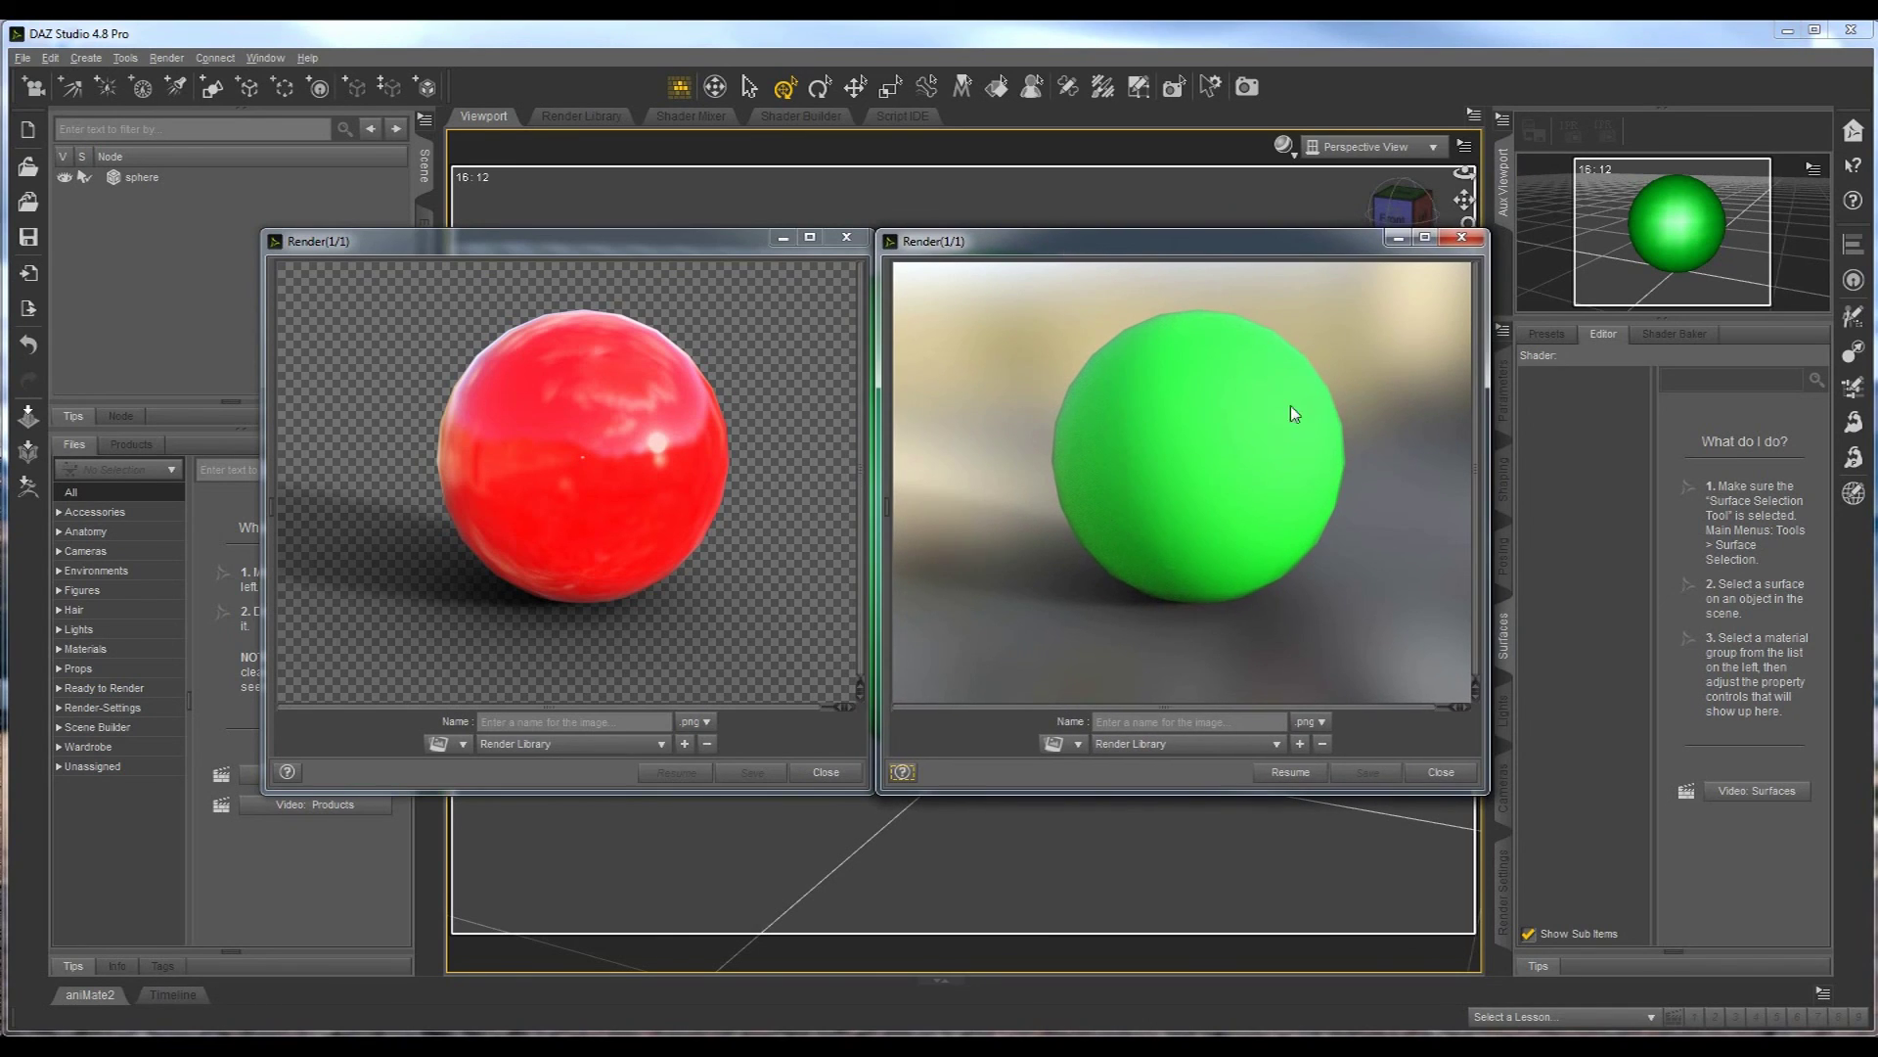